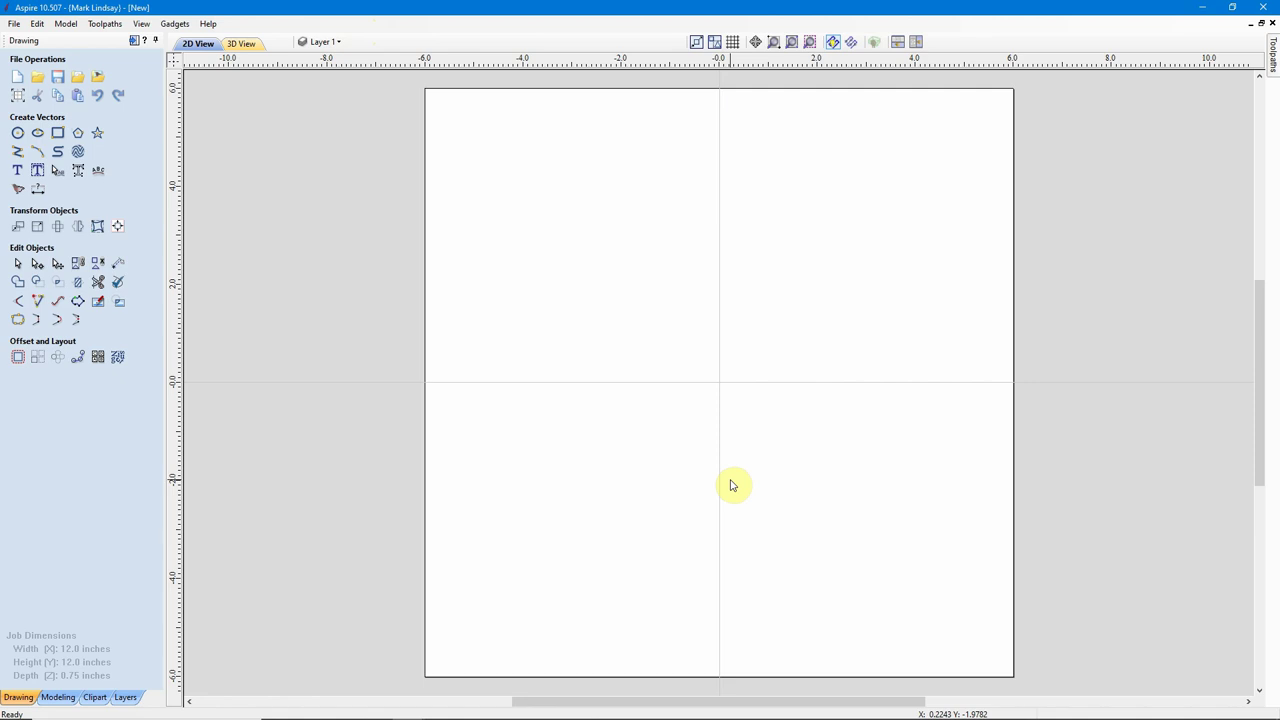
Place the Dome_Dish_90 component from the Domes (Dishes) clipart library at the centre of the job.
{"action": "left_click", "coordinate": [95, 697]}
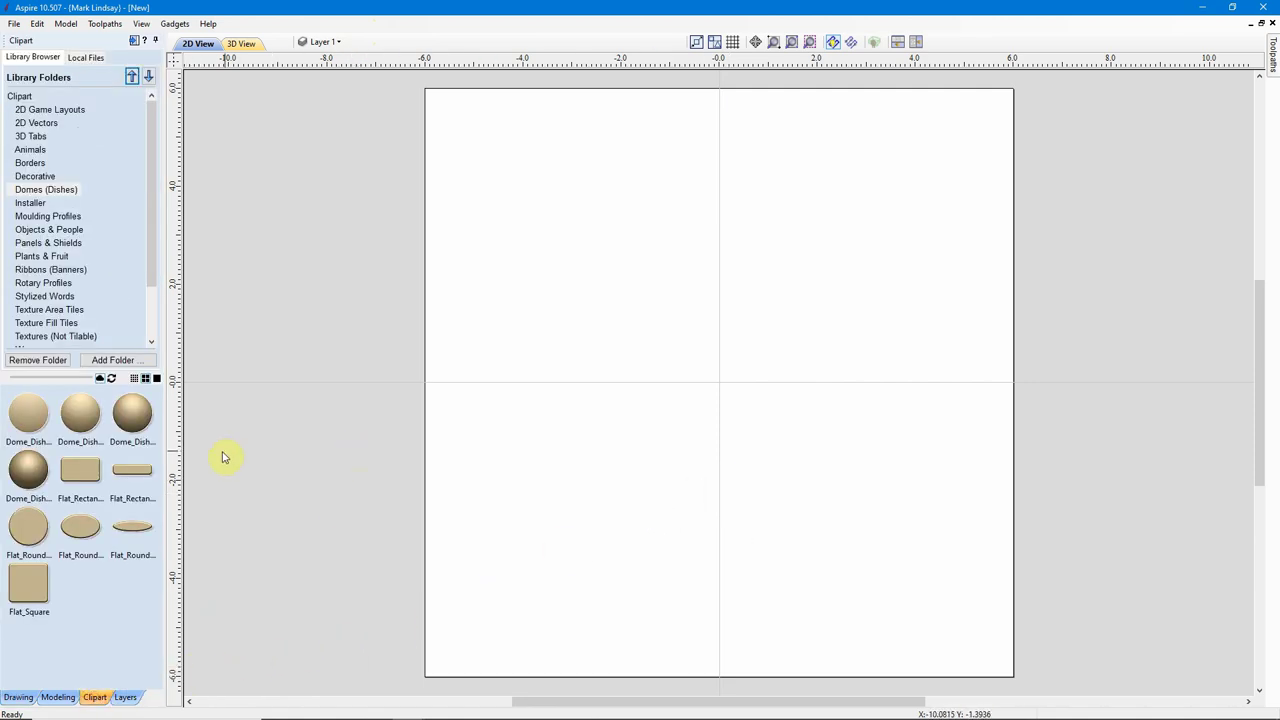
{"action": "double_click", "coordinate": [22, 478]}
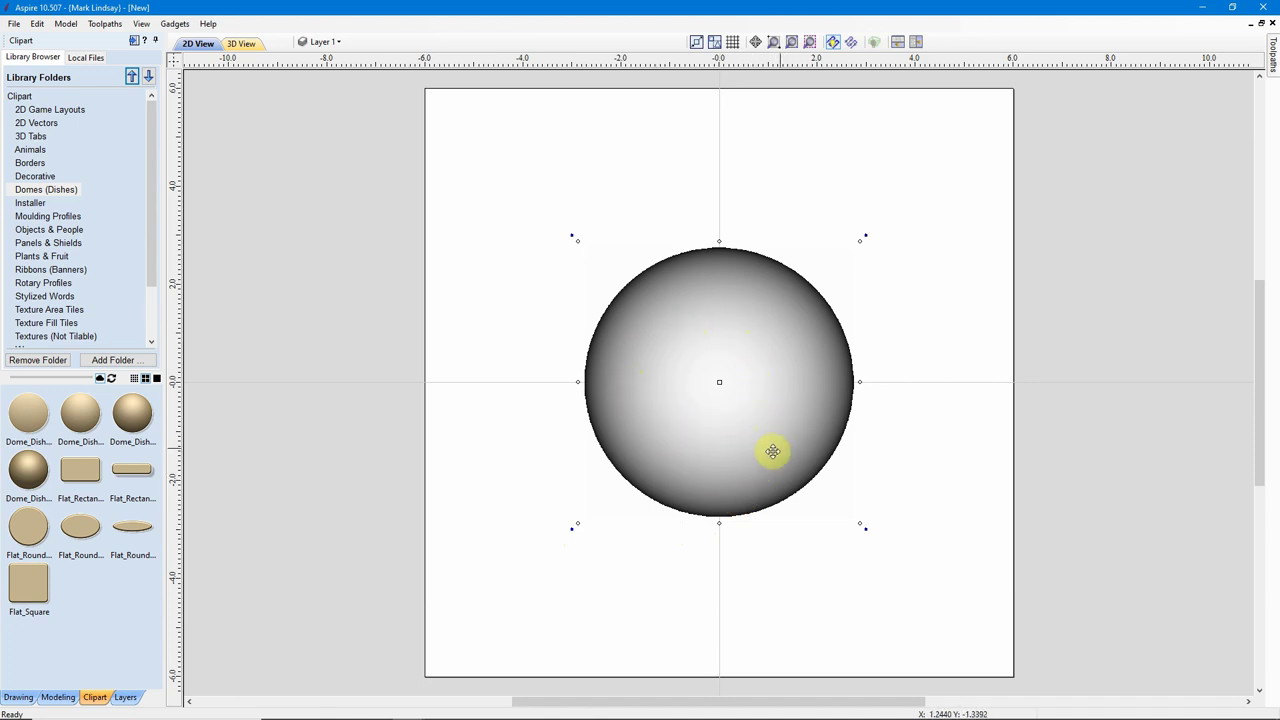
{"action": "left_click", "coordinate": [605, 623]}
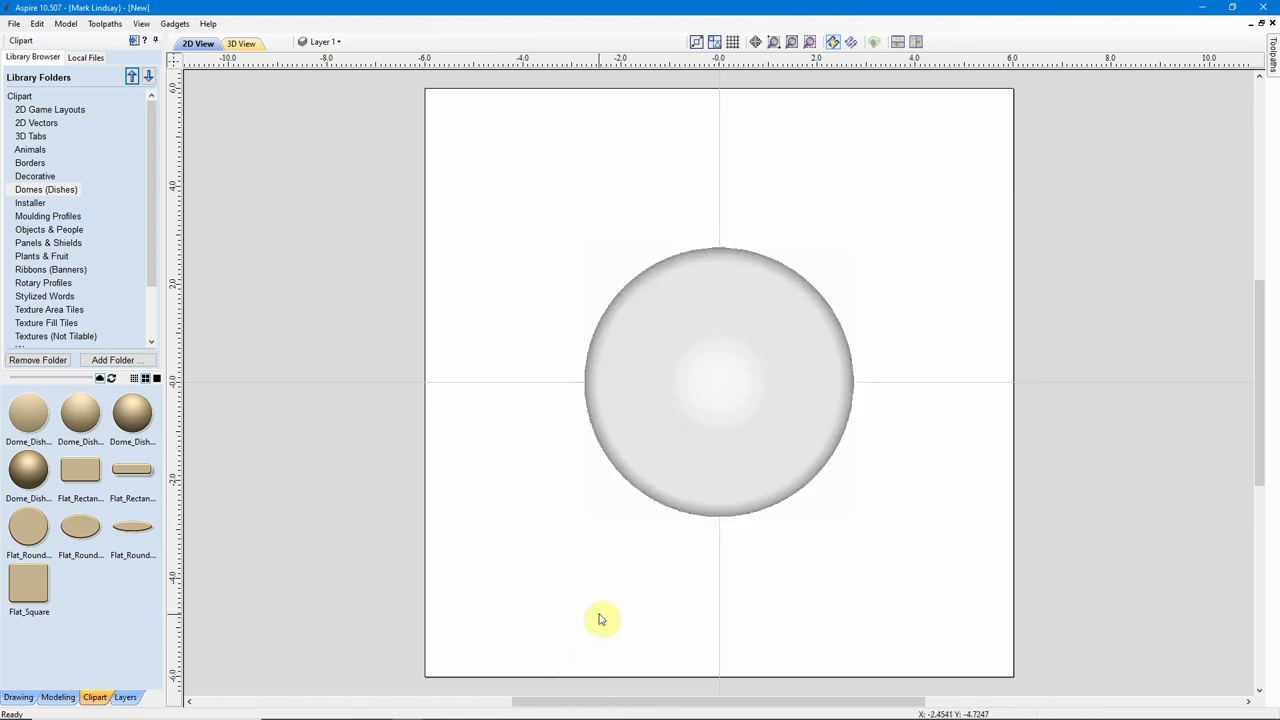
Set the dome component's shape height to 0.75 inches in its component properties.
{"action": "left_click", "coordinate": [747, 369]}
{"action": "left_click", "coordinate": [58, 697]}
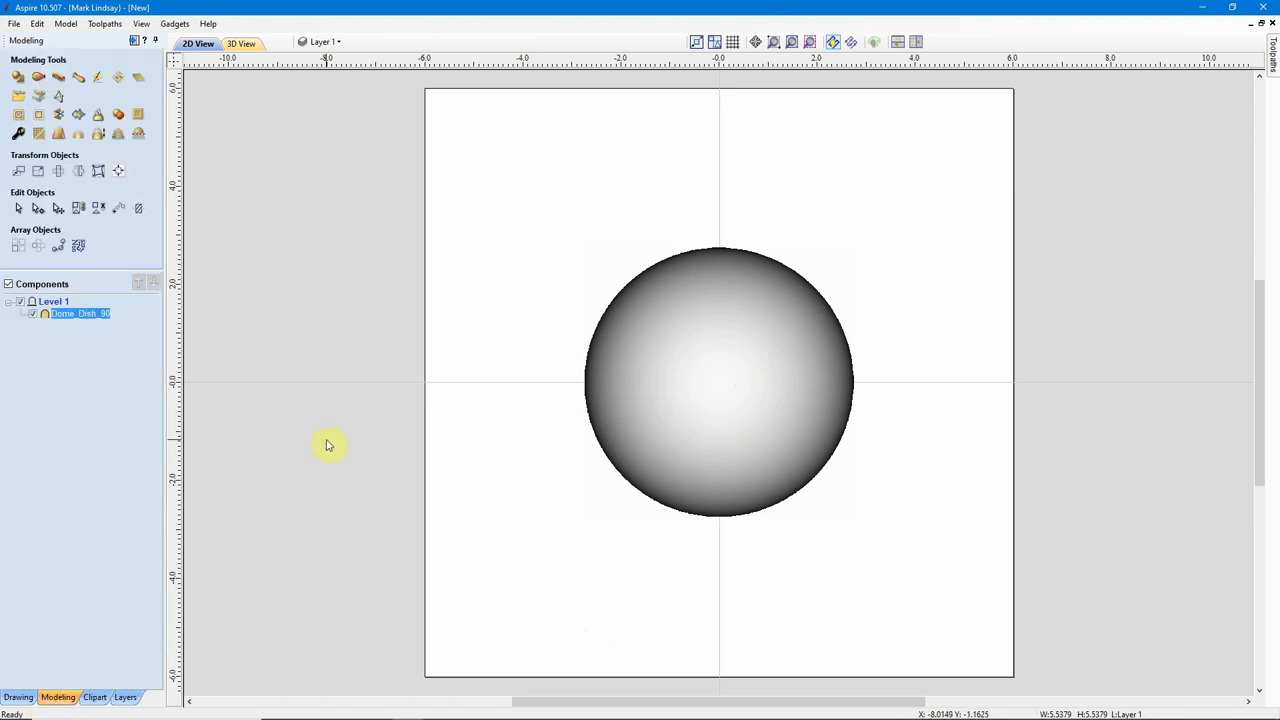
{"action": "left_click", "coordinate": [17, 138]}
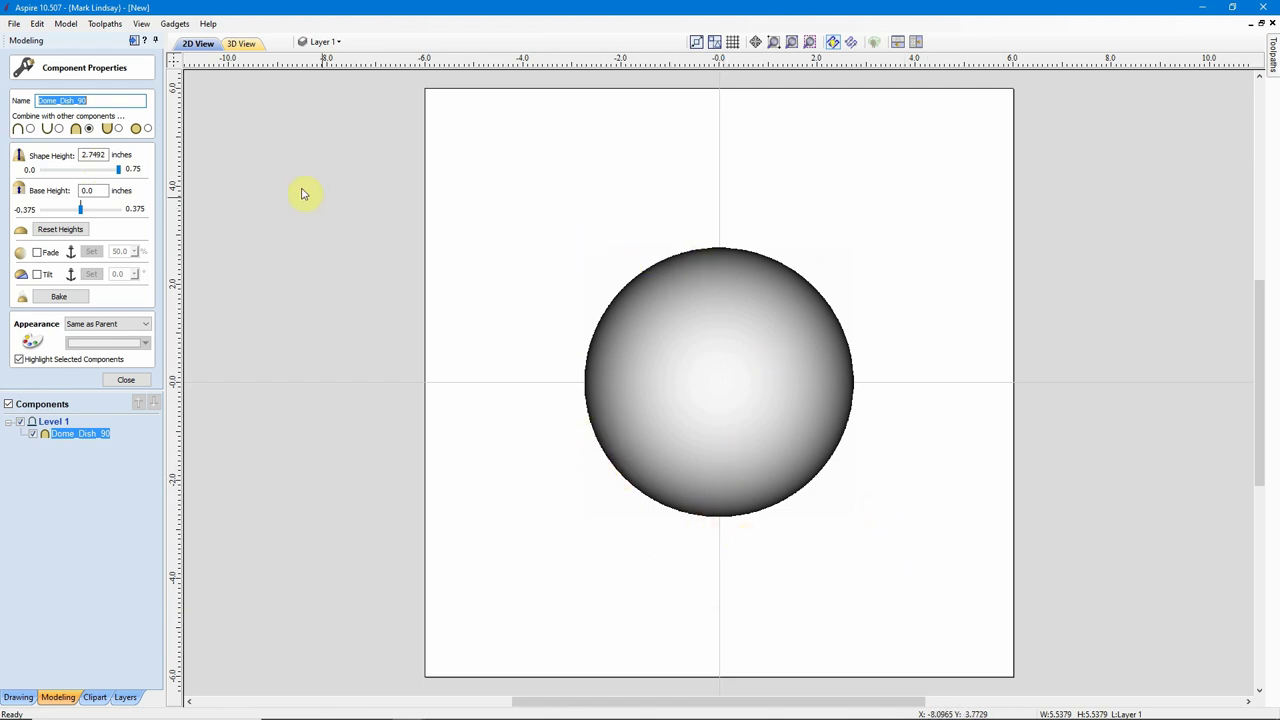
{"action": "left_click_drag", "start_coordinate": [107, 156], "coordinate": [57, 162]}
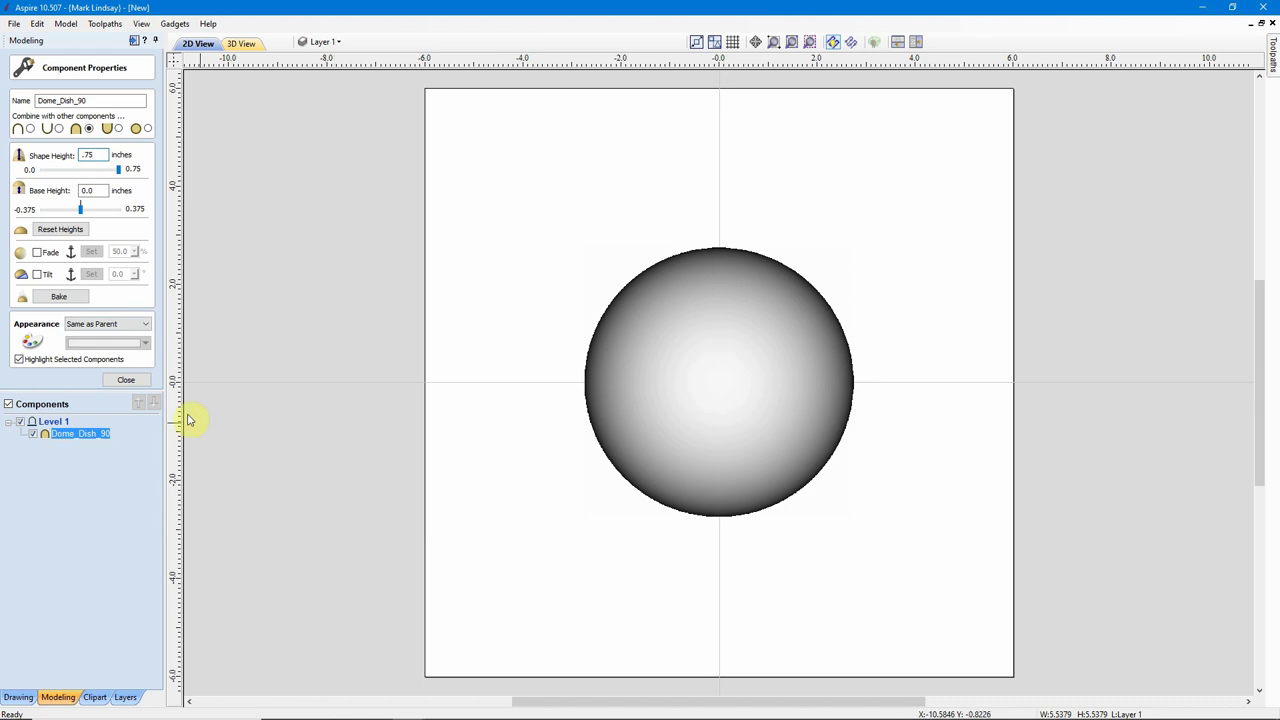
{"action": "left_click", "coordinate": [125, 379]}
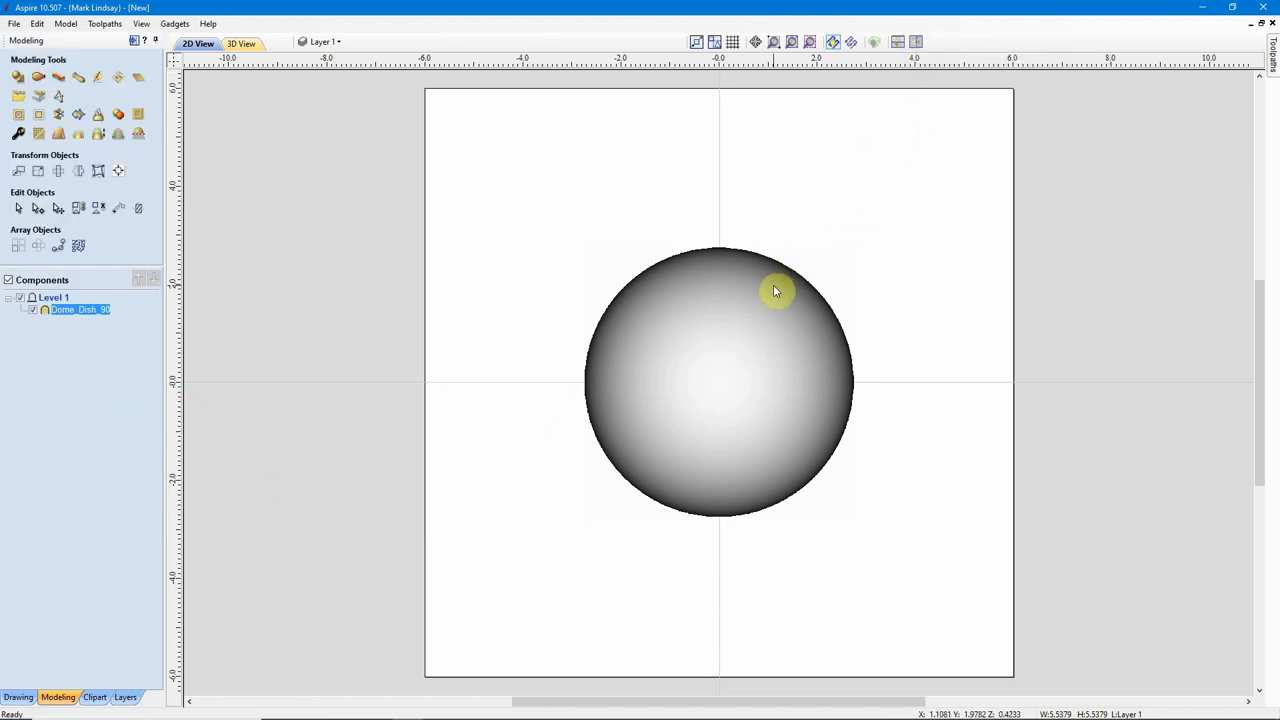
Show the 2D and 3D views side by side and examine the dome in 3D from several angles.
{"action": "left_click", "coordinate": [918, 44]}
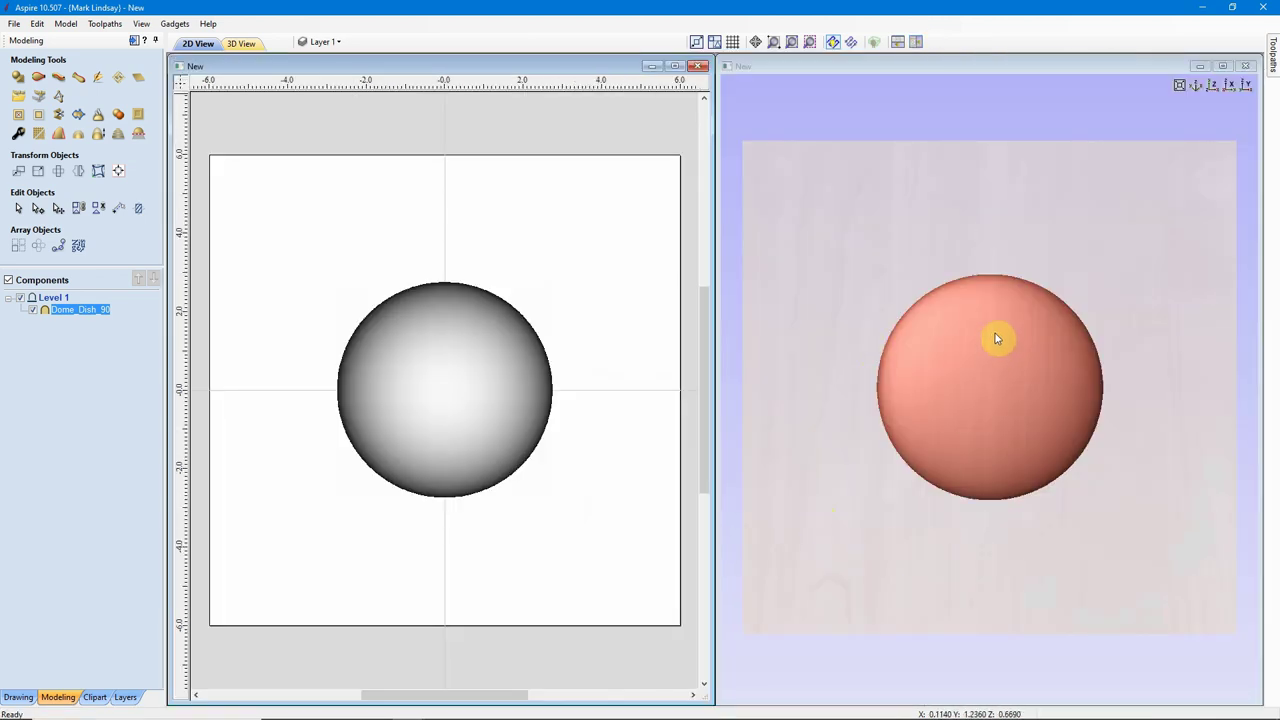
{"action": "left_click", "coordinate": [912, 568]}
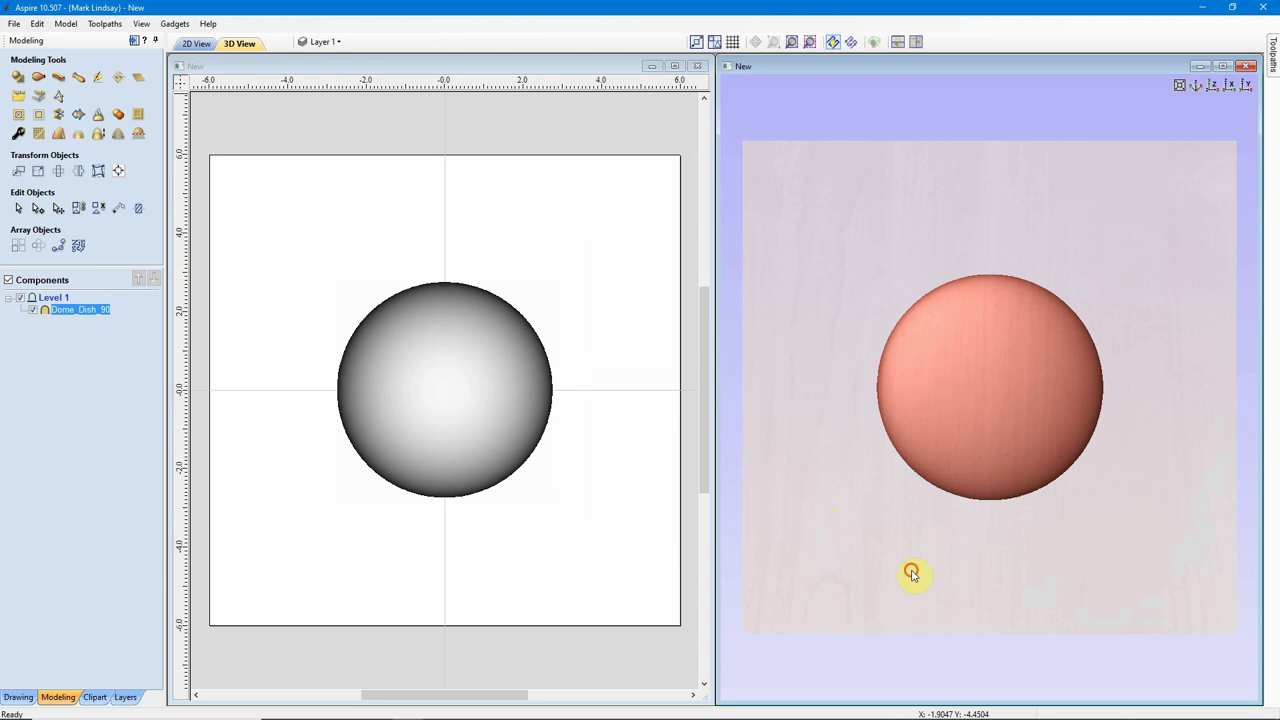
{"action": "left_click_drag", "start_coordinate": [938, 551], "coordinate": [969, 289]}
{"action": "left_click_drag", "start_coordinate": [943, 437], "coordinate": [914, 586]}
{"action": "key", "text": "1"}
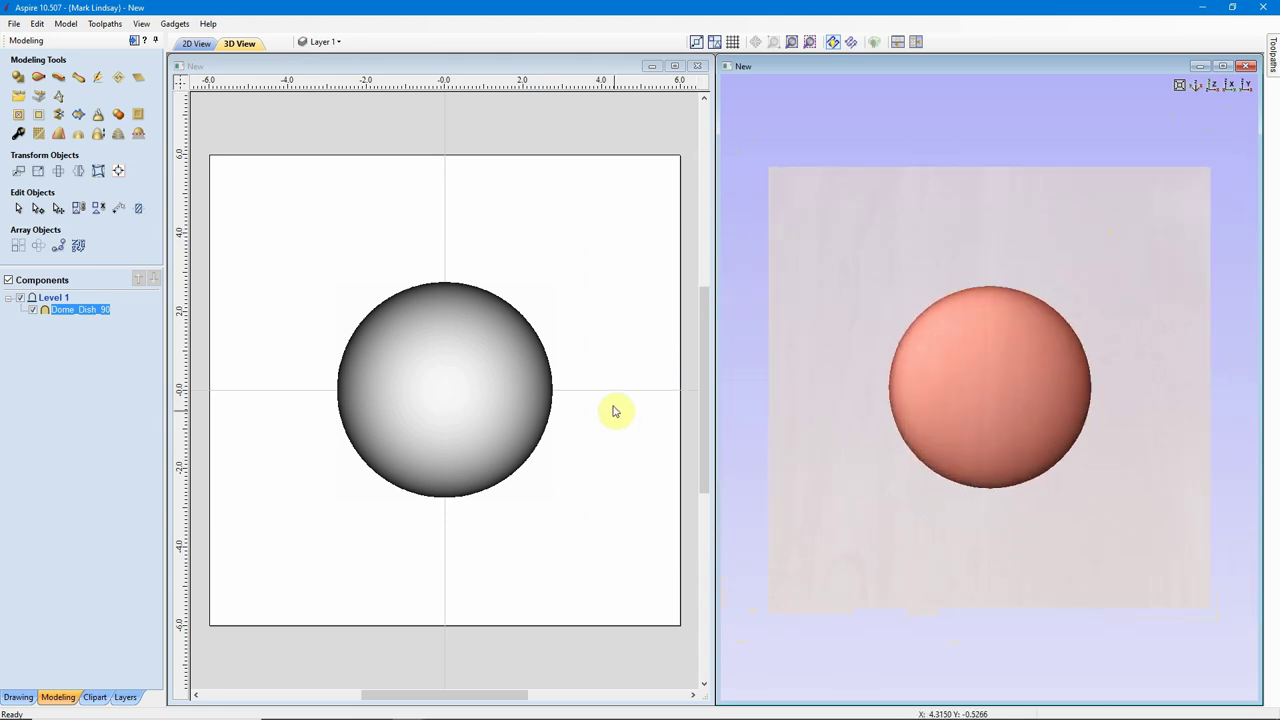
Create a vector boundary around the dome component and check how it follows the dome's edge.
{"action": "left_click", "coordinate": [430, 385]}
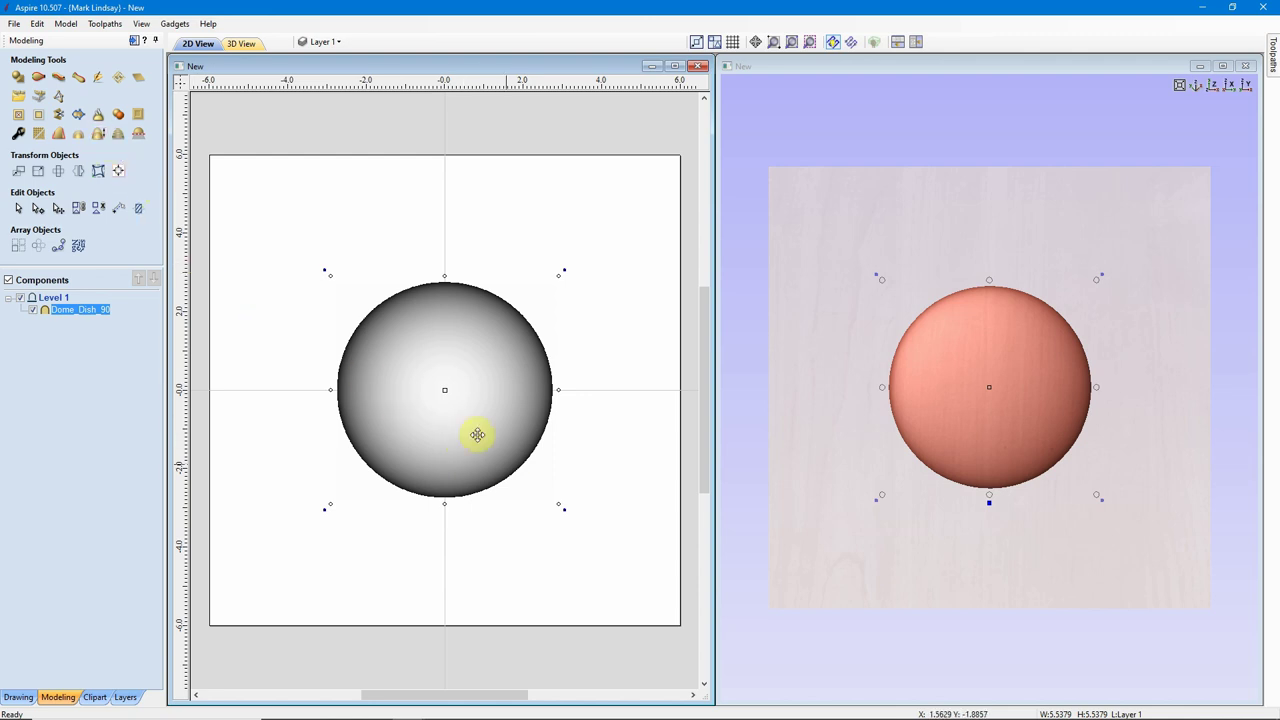
{"action": "left_click", "coordinate": [80, 118]}
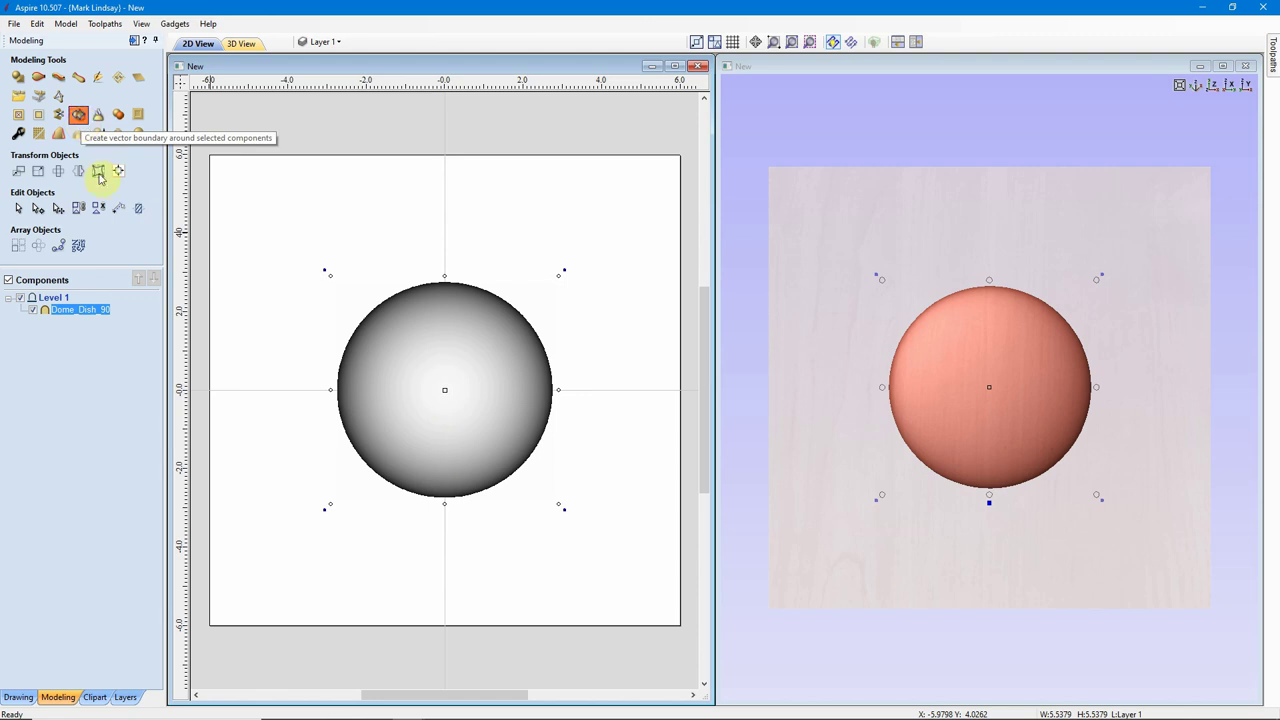
{"action": "scroll", "coordinate": [505, 315], "scroll_direction": "up", "scroll_amount": 6}
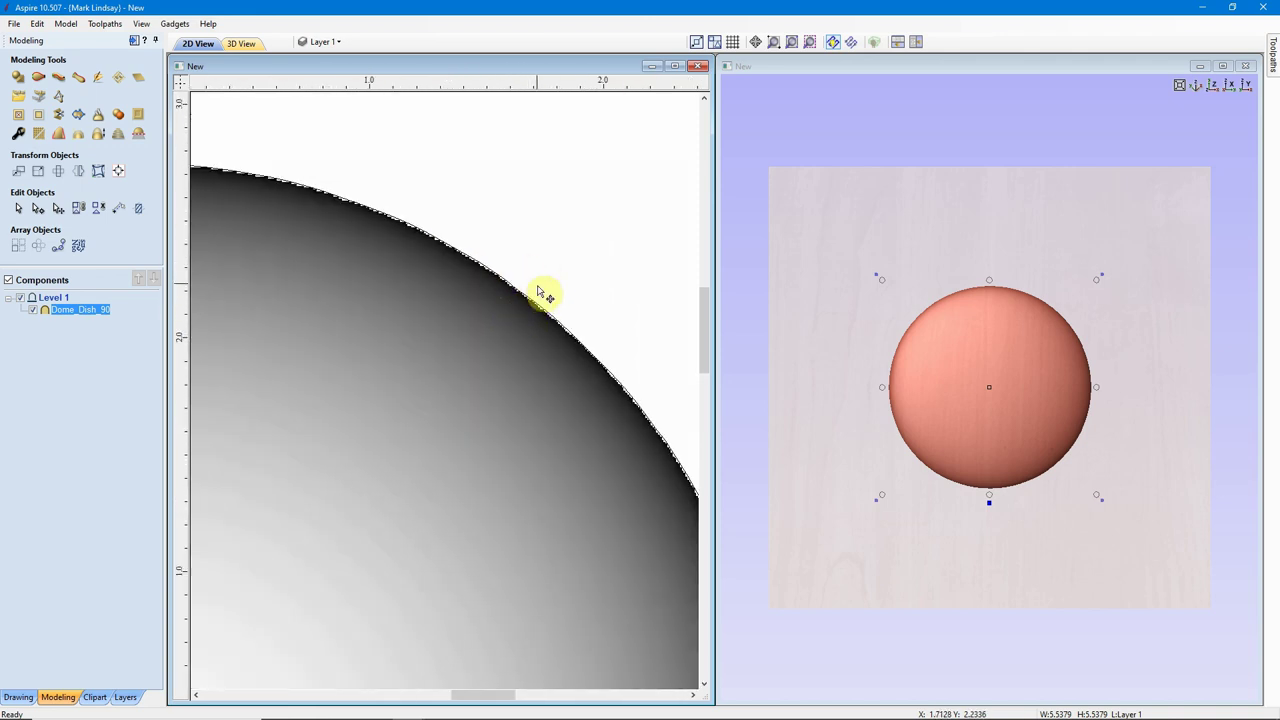
{"action": "scroll", "coordinate": [565, 300], "scroll_direction": "down", "scroll_amount": 2}
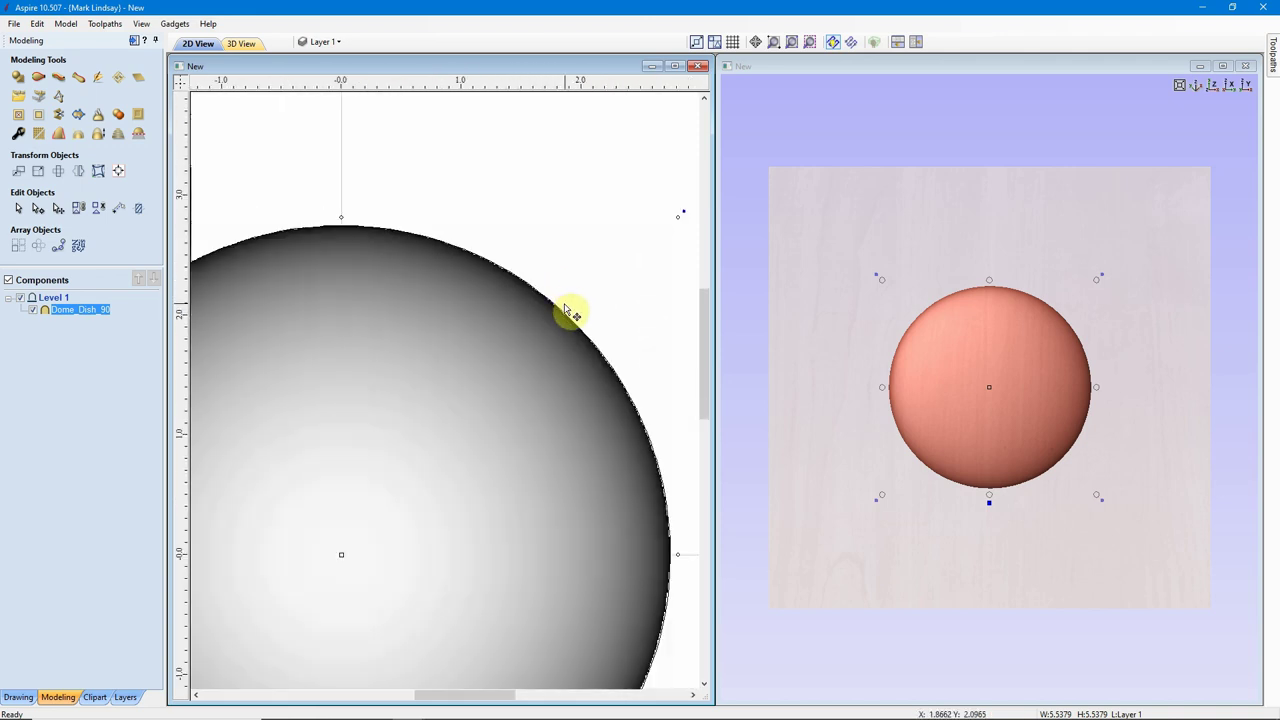
{"action": "scroll", "coordinate": [534, 334], "scroll_direction": "down", "scroll_amount": 5}
{"action": "scroll", "coordinate": [280, 115], "scroll_direction": "down", "scroll_amount": 1}
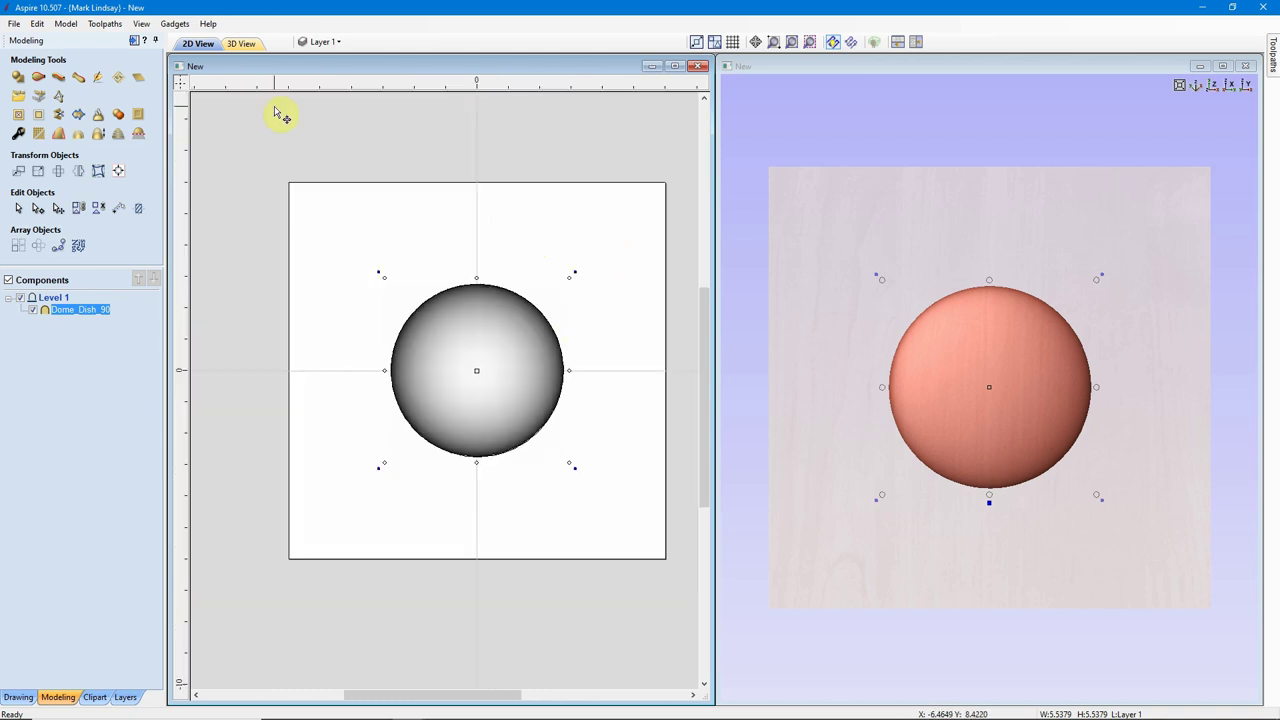
Calculate a 3D finish toolpath limited to the dome's boundary vector, using a 0.25 inch ball nose, 0.25 inch boundary offset and raster strategy.
{"action": "left_click", "coordinate": [133, 40]}
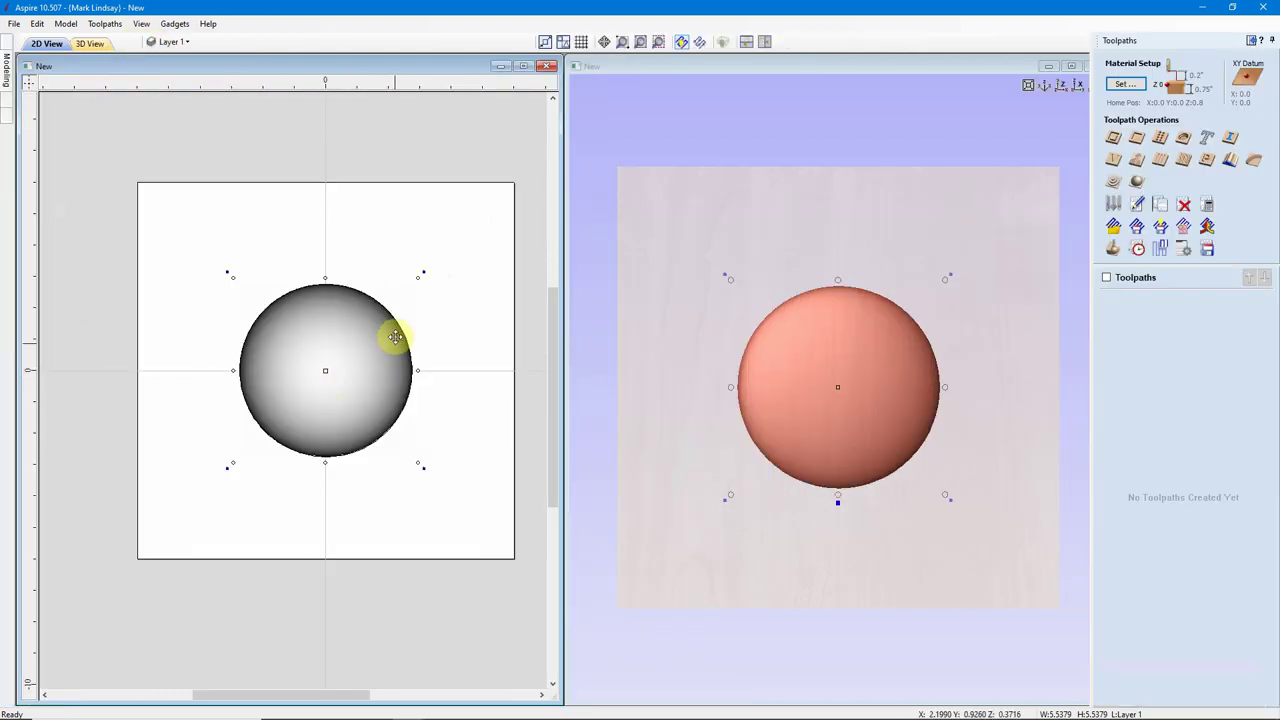
{"action": "scroll", "coordinate": [380, 306], "scroll_direction": "up", "scroll_amount": 4}
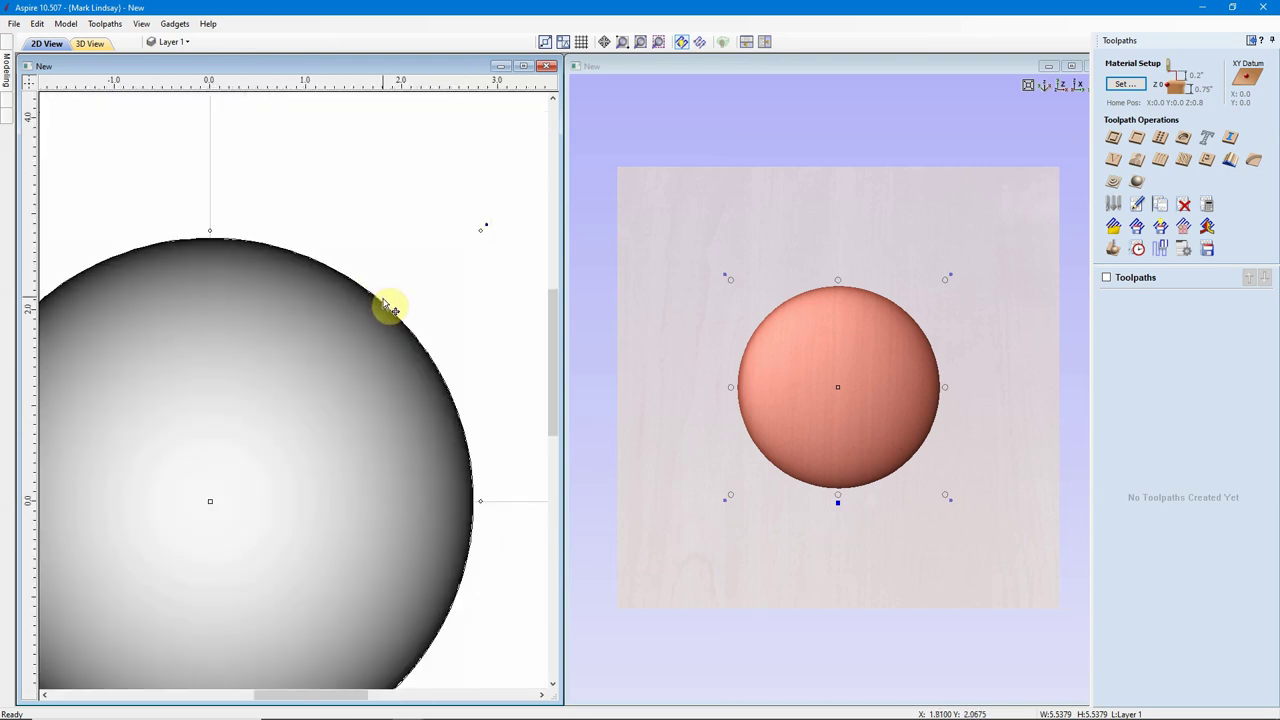
{"action": "left_click", "coordinate": [436, 294]}
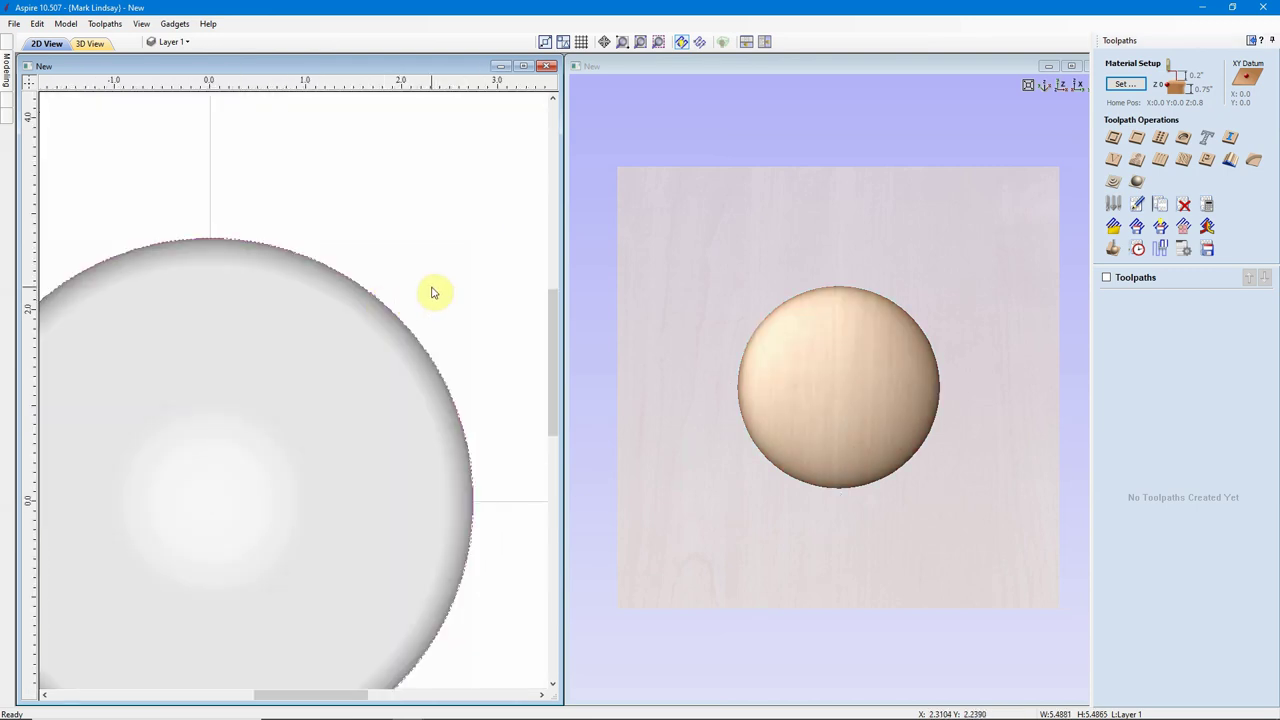
{"action": "left_click", "coordinate": [1138, 186]}
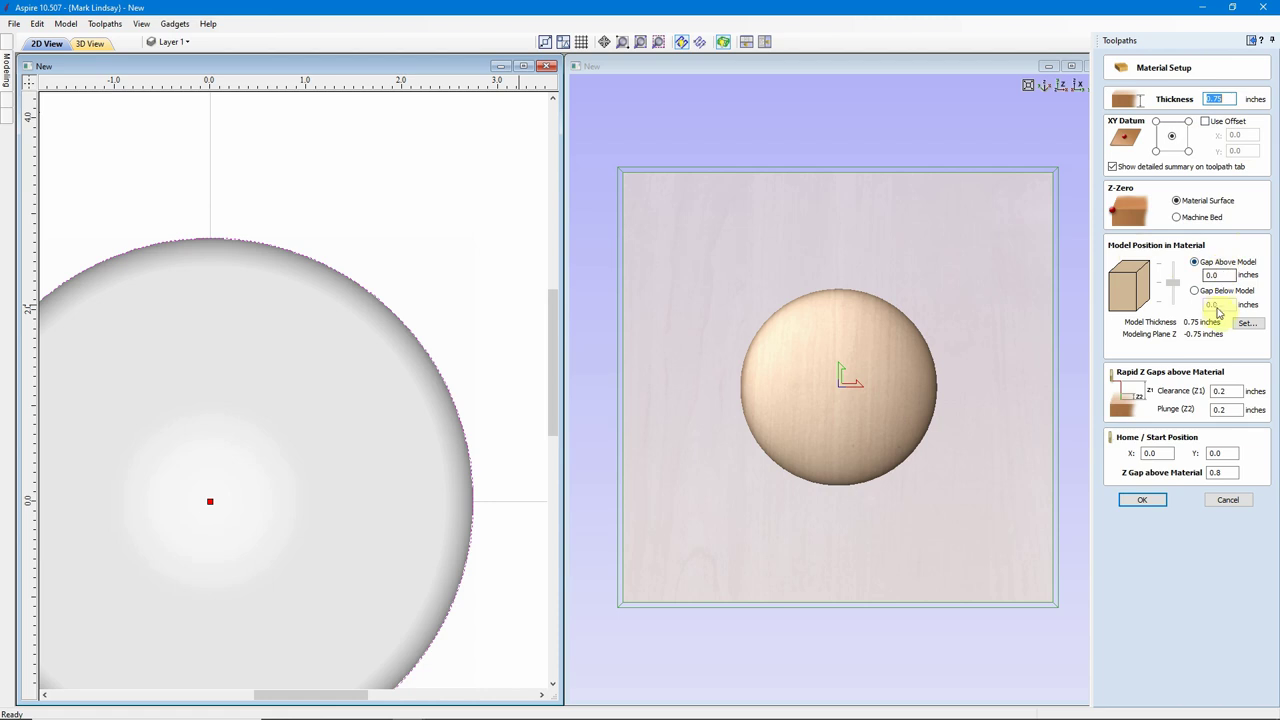
{"action": "left_click", "coordinate": [1144, 499]}
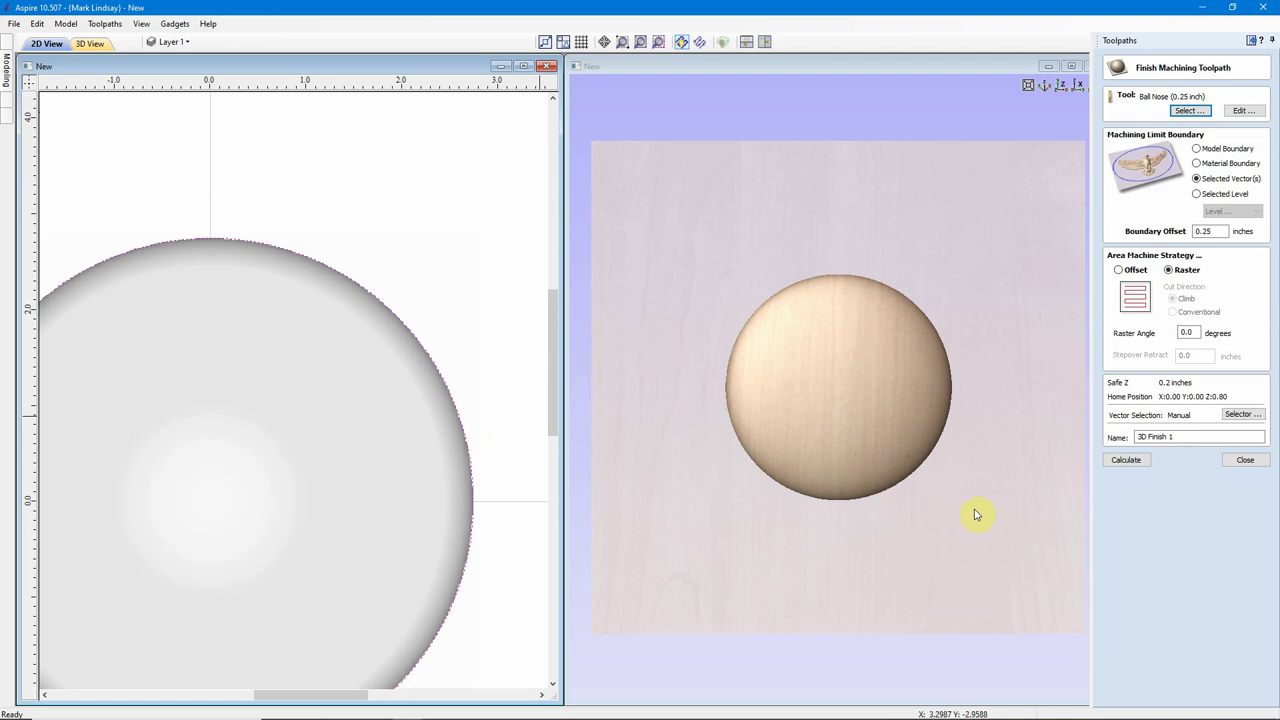
{"action": "left_click", "coordinate": [1127, 460]}
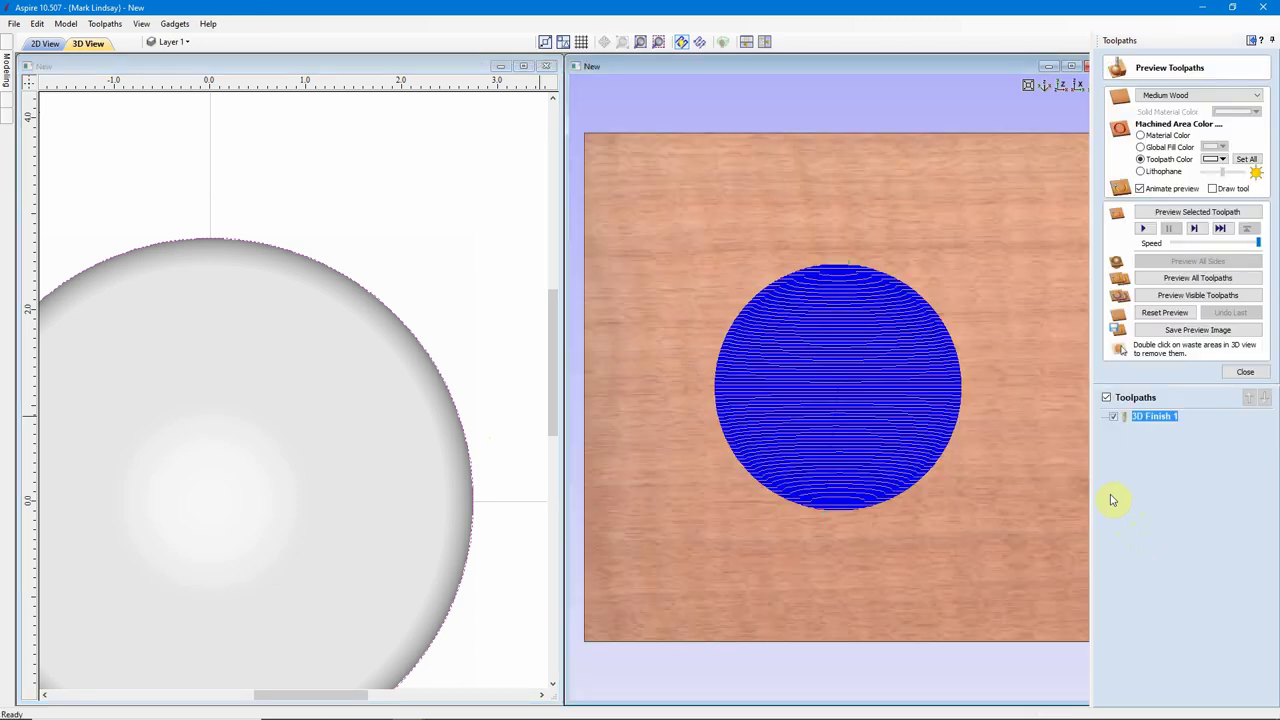
Simulate the finish toolpath partway in a maximized 3D view and examine the groove cut around the dome.
{"action": "left_click", "coordinate": [1071, 68]}
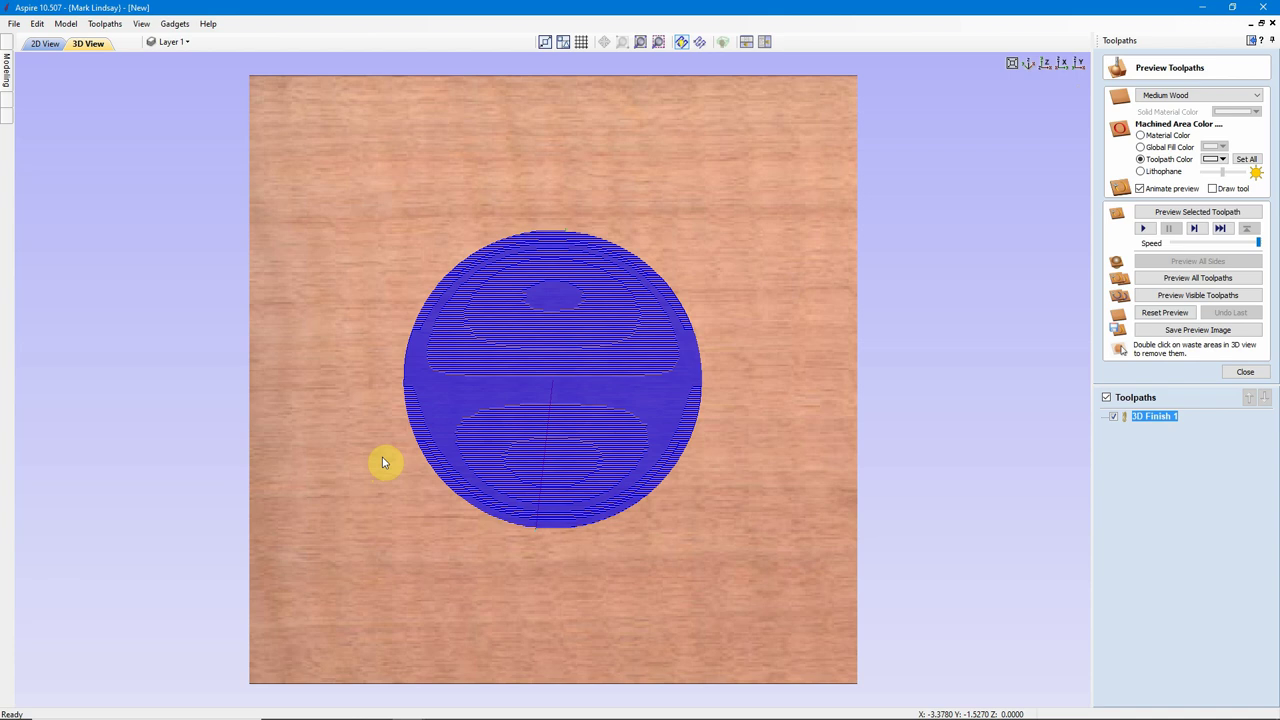
{"action": "left_click", "coordinate": [1195, 214]}
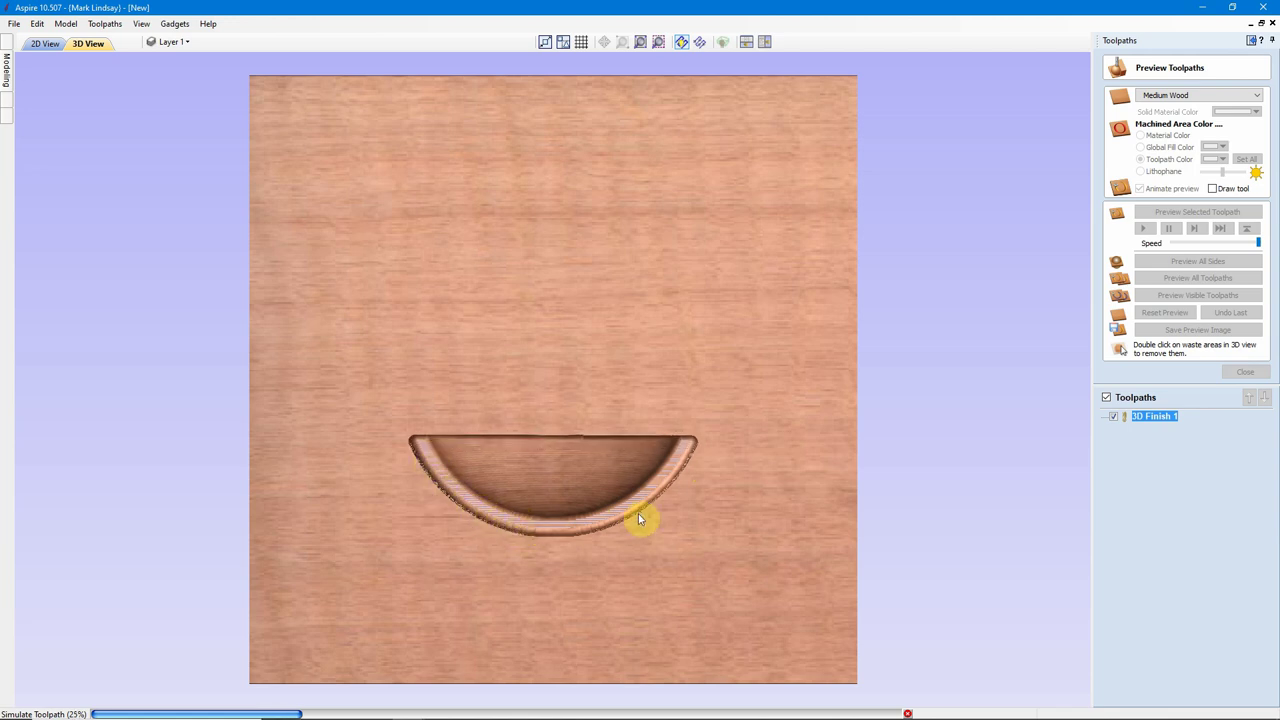
{"action": "left_click", "coordinate": [907, 713]}
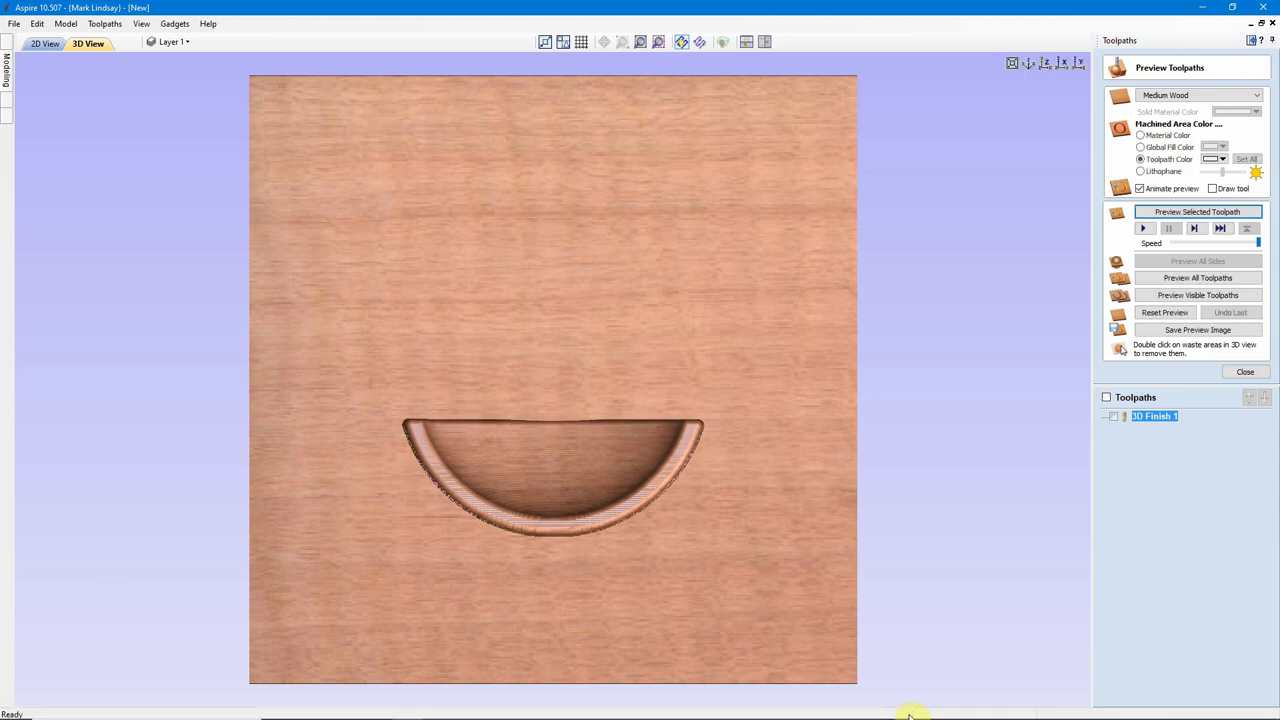
{"action": "scroll", "coordinate": [540, 617], "scroll_direction": "up", "scroll_amount": 3}
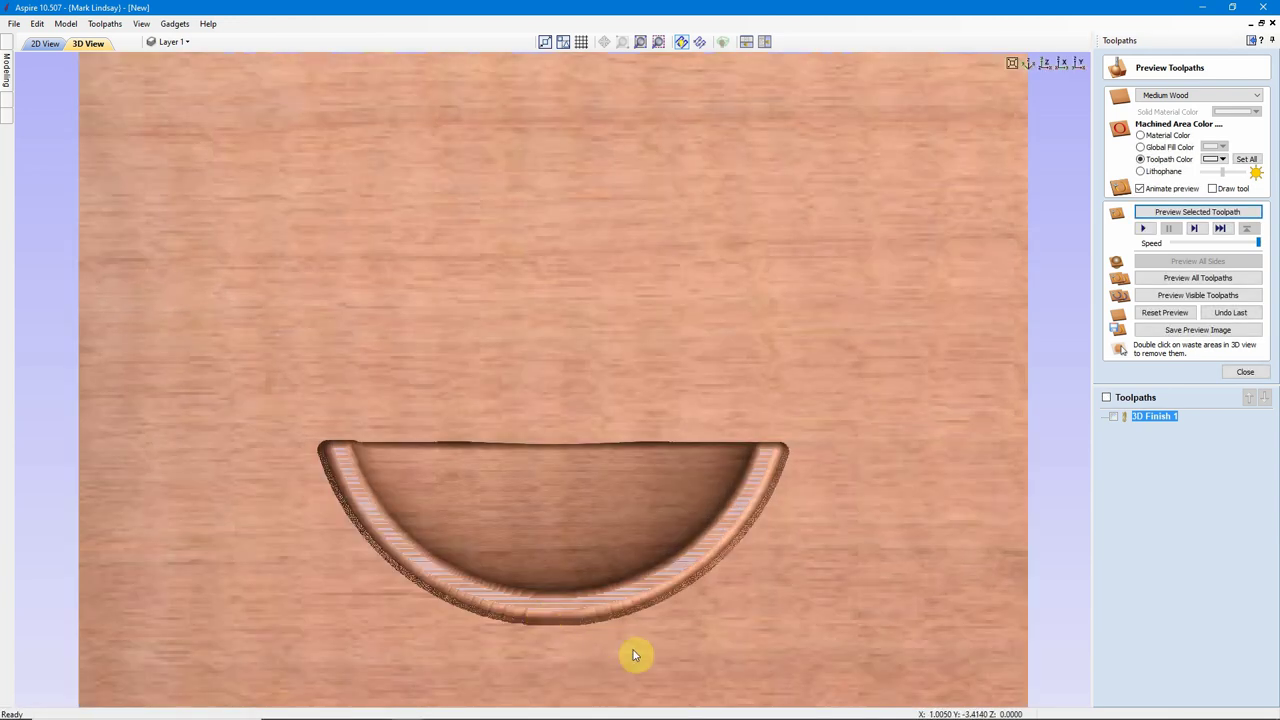
{"action": "left_click_drag", "start_coordinate": [640, 566], "coordinate": [765, 458]}
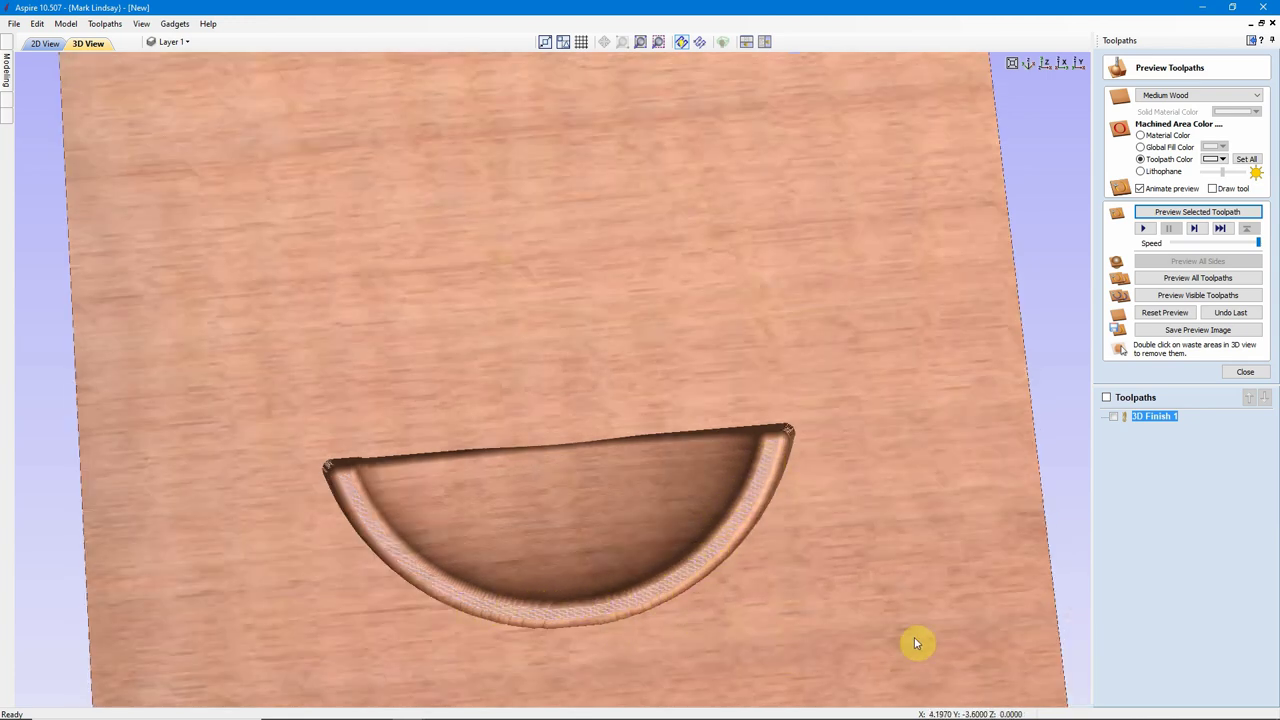
{"action": "left_click_drag", "start_coordinate": [914, 640], "coordinate": [649, 471]}
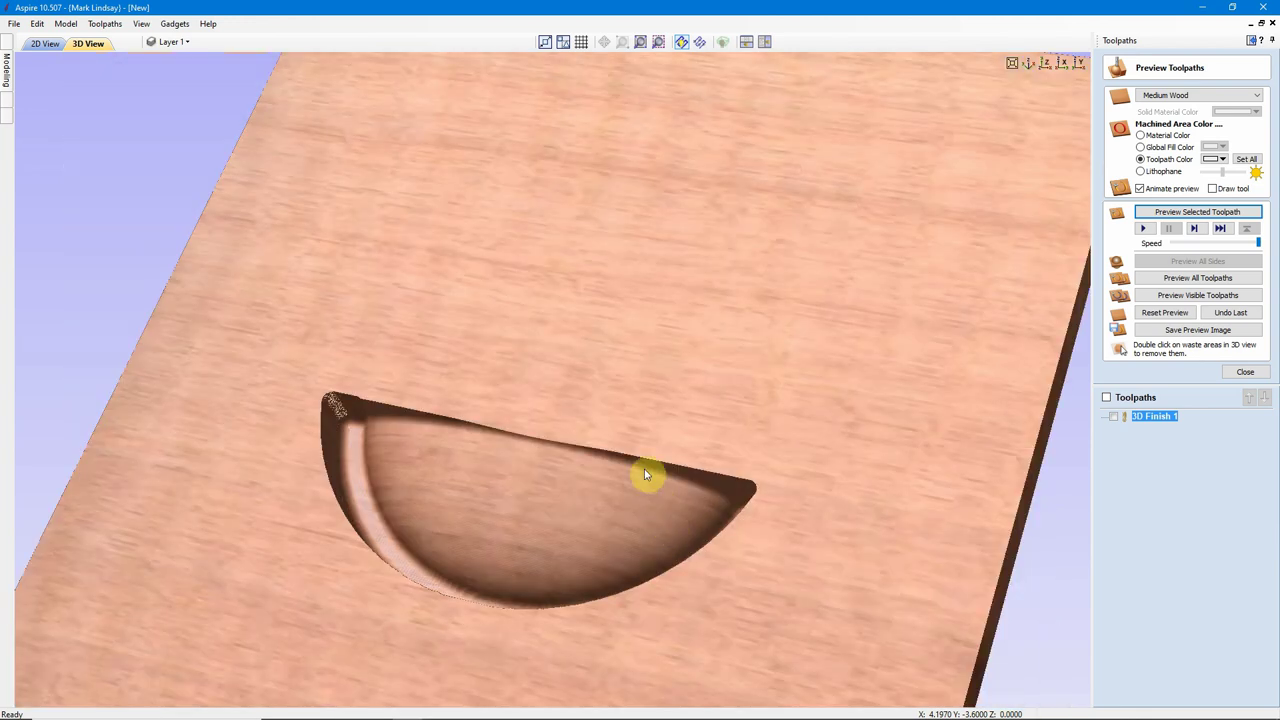
{"action": "left_click_drag", "start_coordinate": [529, 341], "coordinate": [537, 403]}
{"action": "left_click_drag", "start_coordinate": [729, 568], "coordinate": [777, 486]}
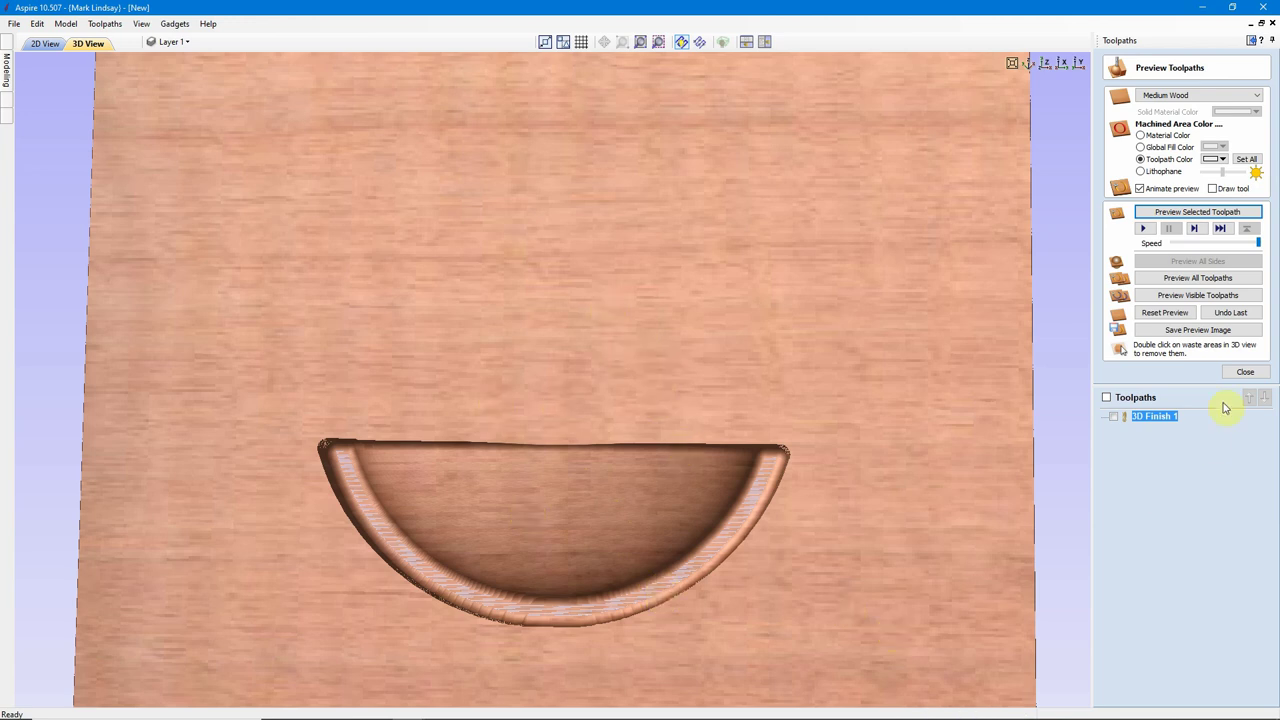
Undo the toolpath preview and delete the 3D finish toolpath.
{"action": "left_click", "coordinate": [1230, 313]}
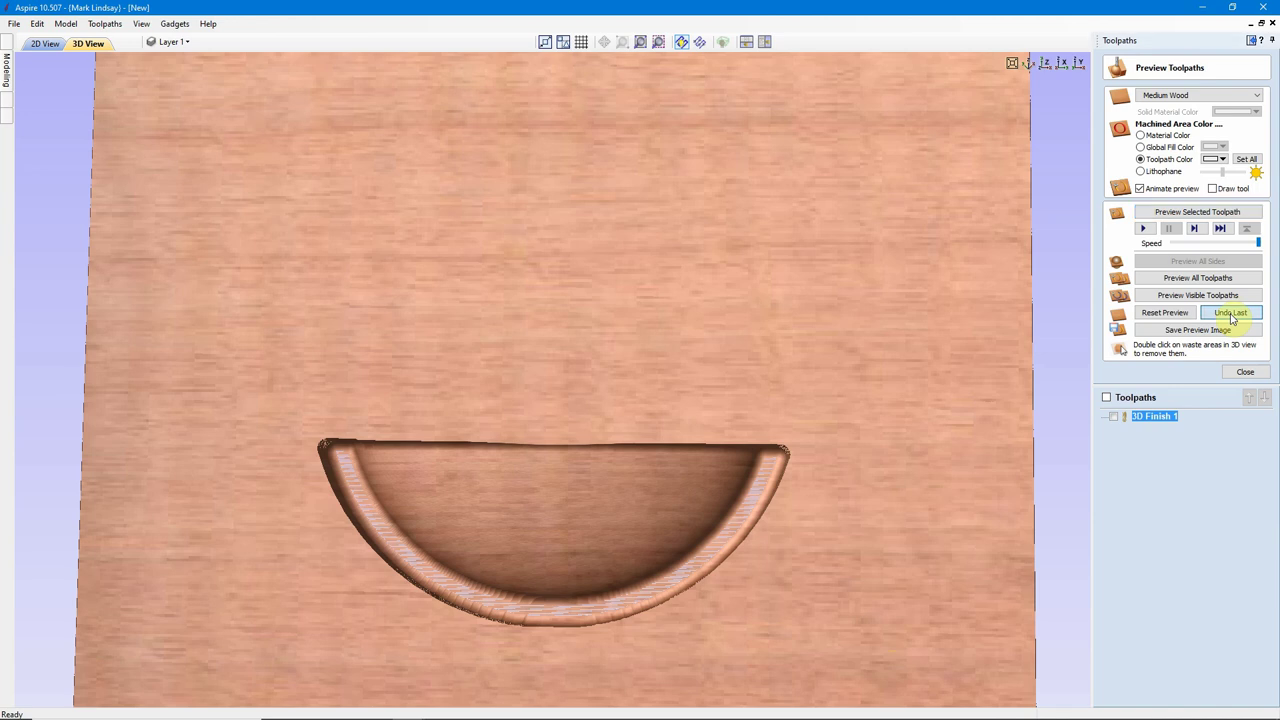
{"action": "left_click", "coordinate": [1245, 372]}
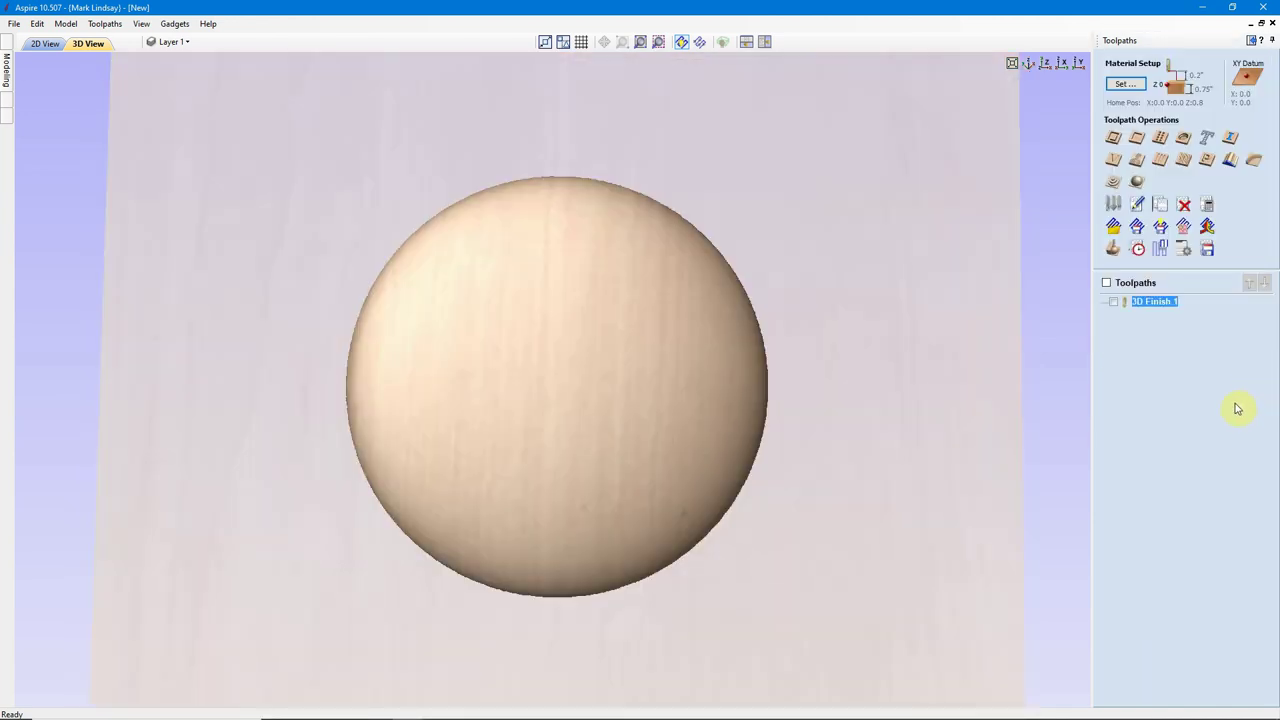
{"action": "right_click", "coordinate": [1155, 305]}
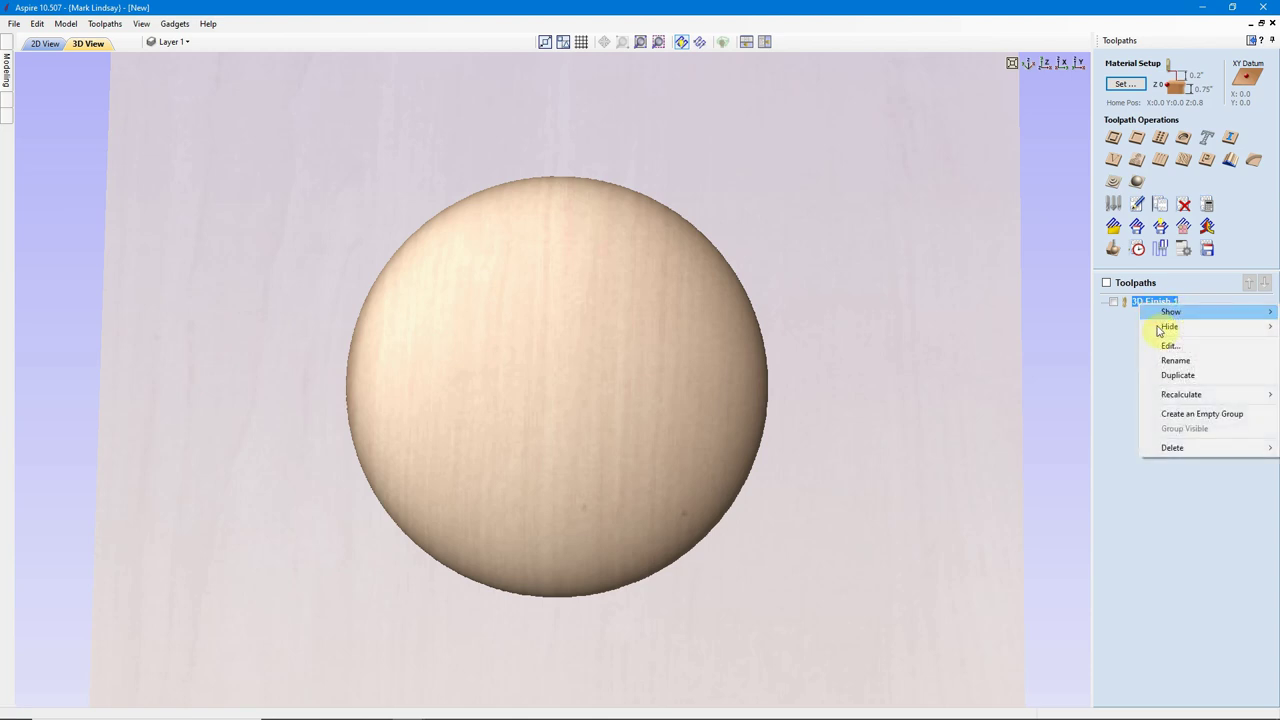
{"action": "mouse_move", "coordinate": [1157, 448]}
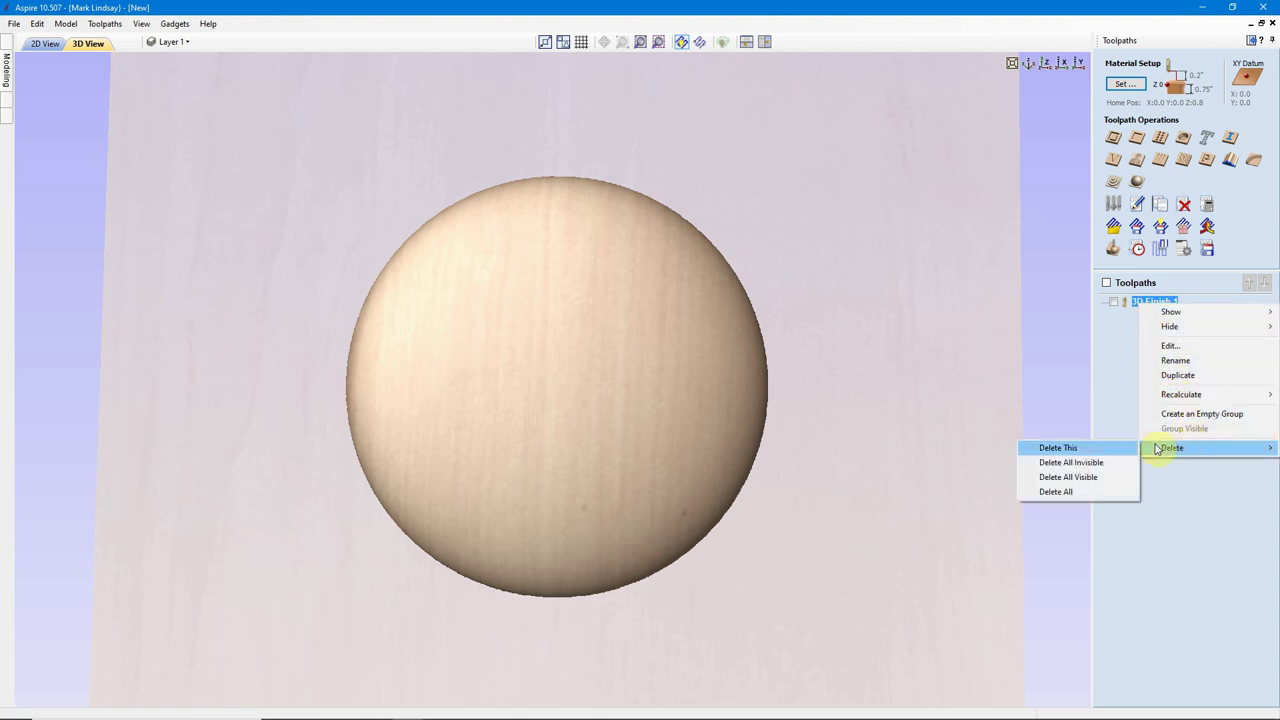
{"action": "left_click", "coordinate": [1080, 448]}
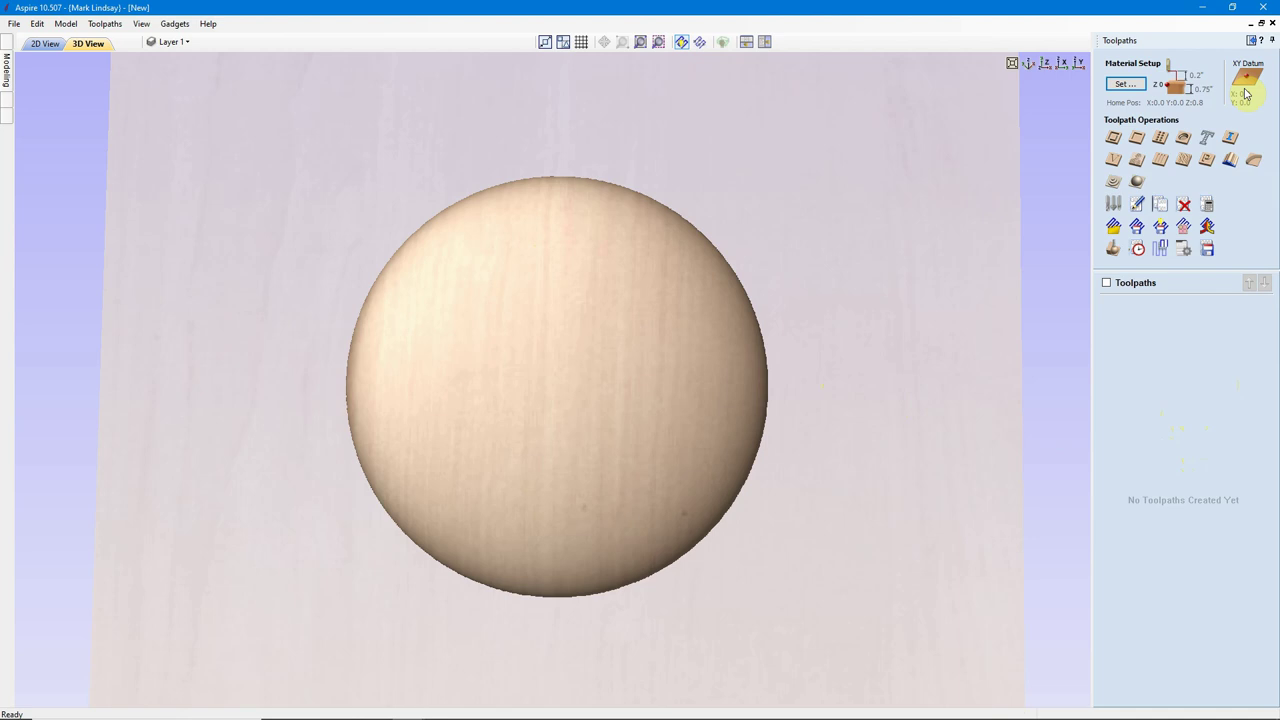
Show the whole job in the 2D view and browse the 3D Tabs clipart folder for a tab shape.
{"action": "left_click", "coordinate": [1251, 40]}
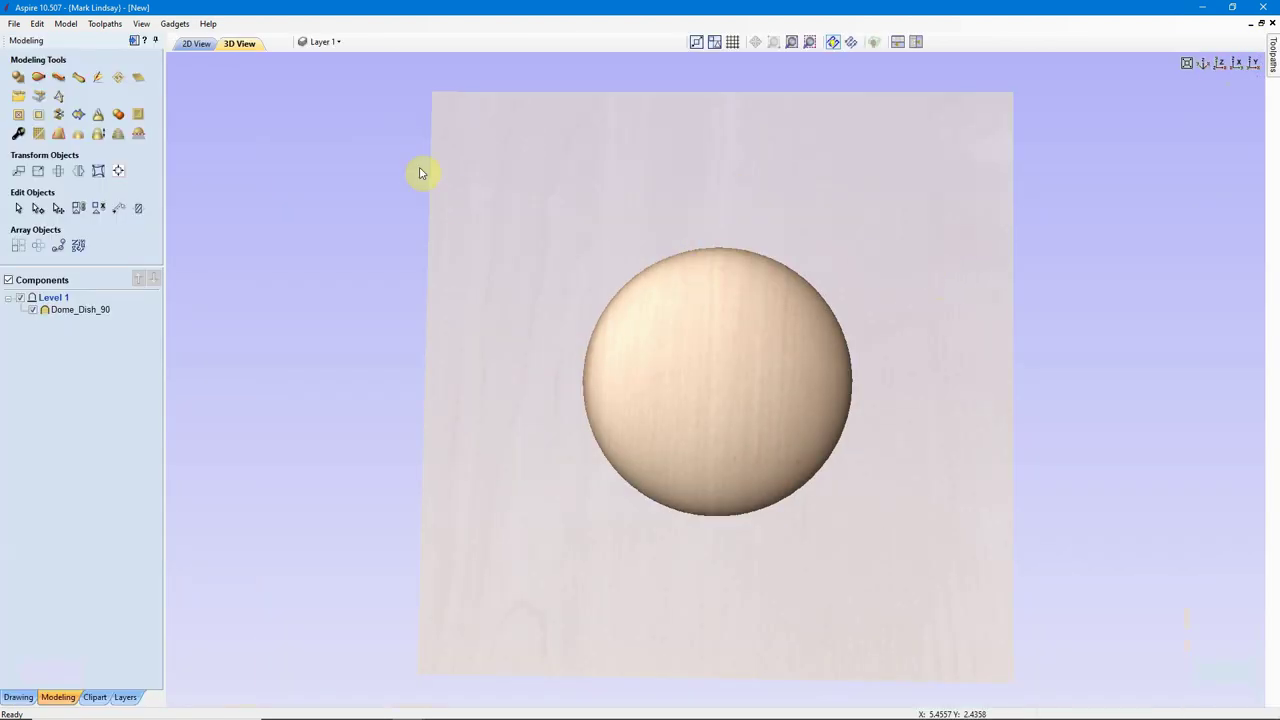
{"action": "left_click", "coordinate": [196, 43]}
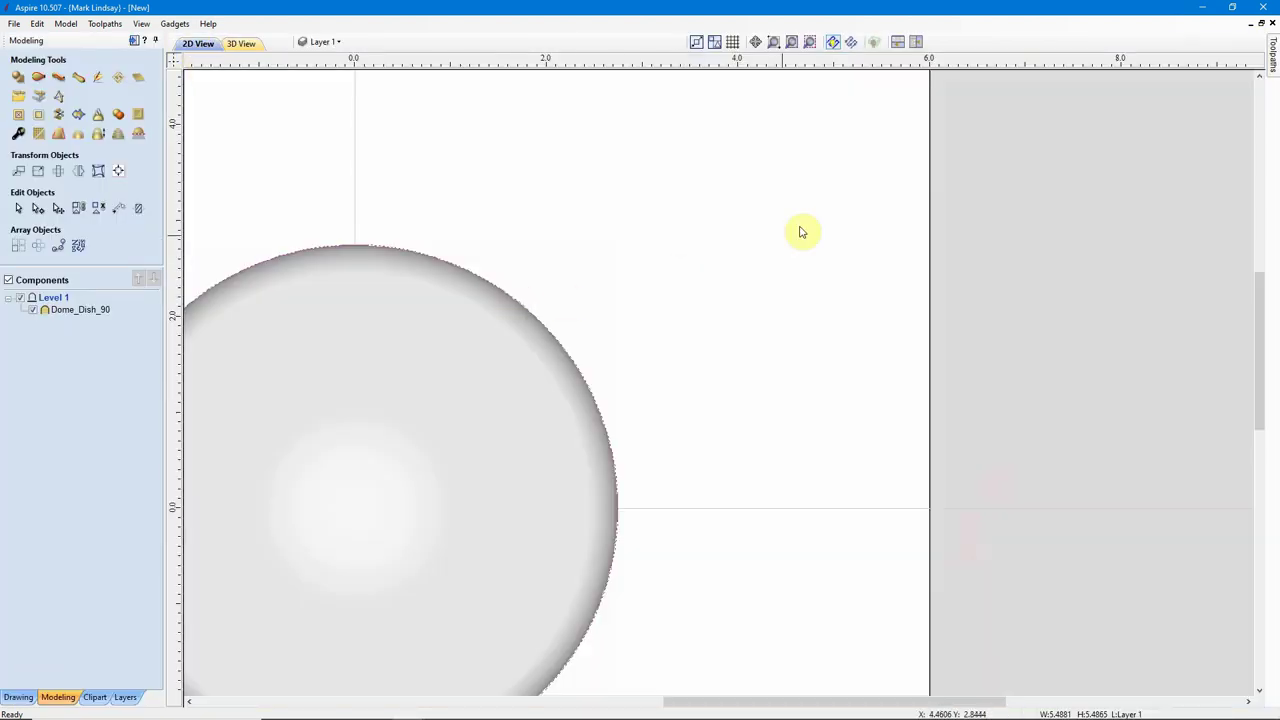
{"action": "left_click", "coordinate": [810, 43]}
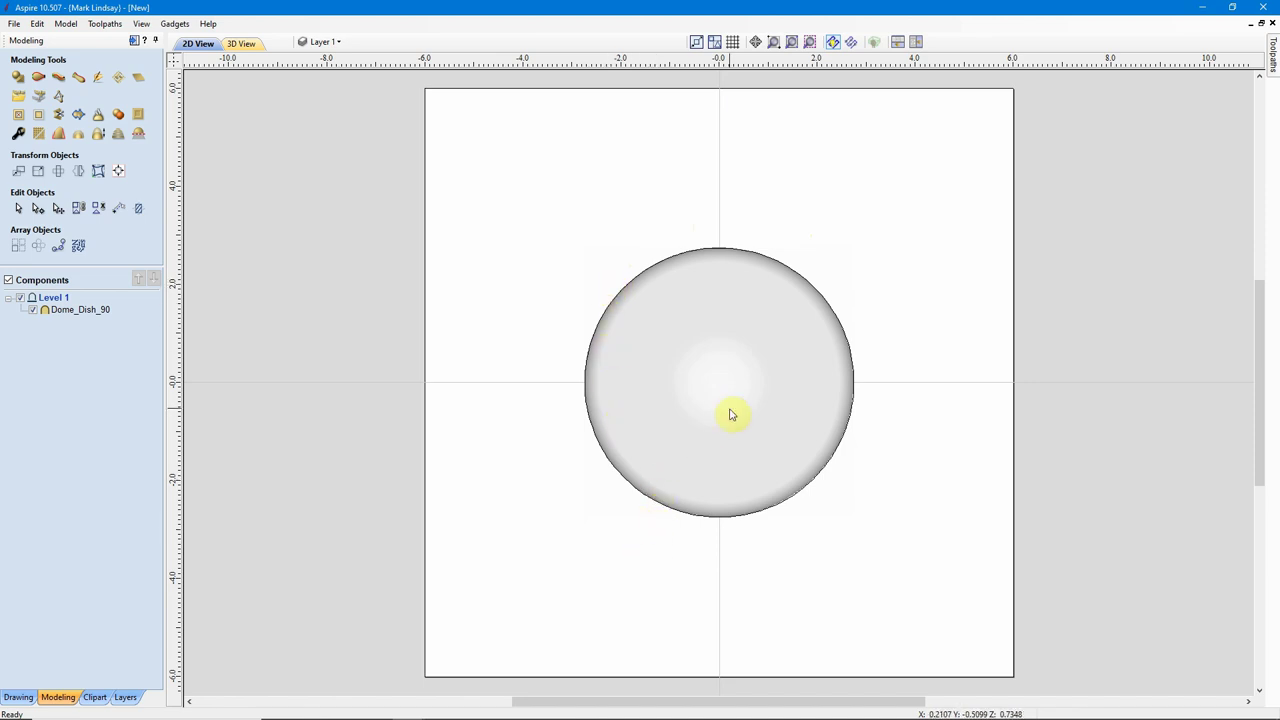
{"action": "left_click", "coordinate": [95, 698]}
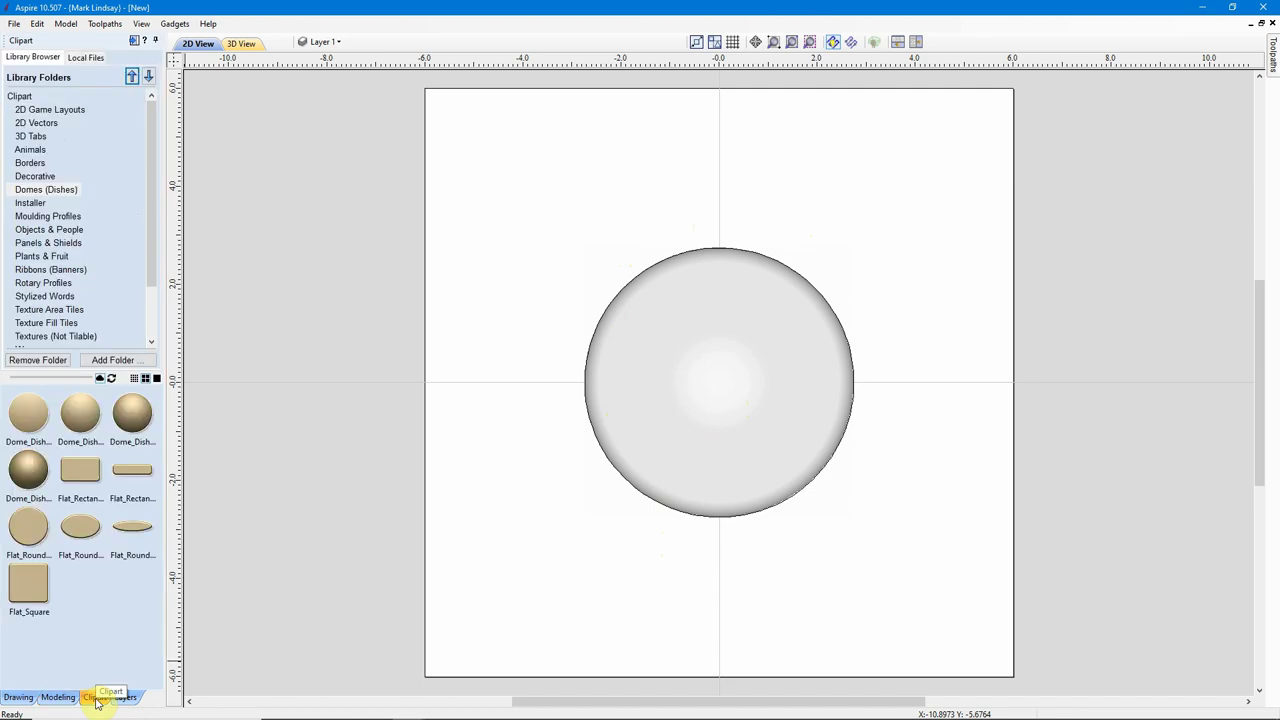
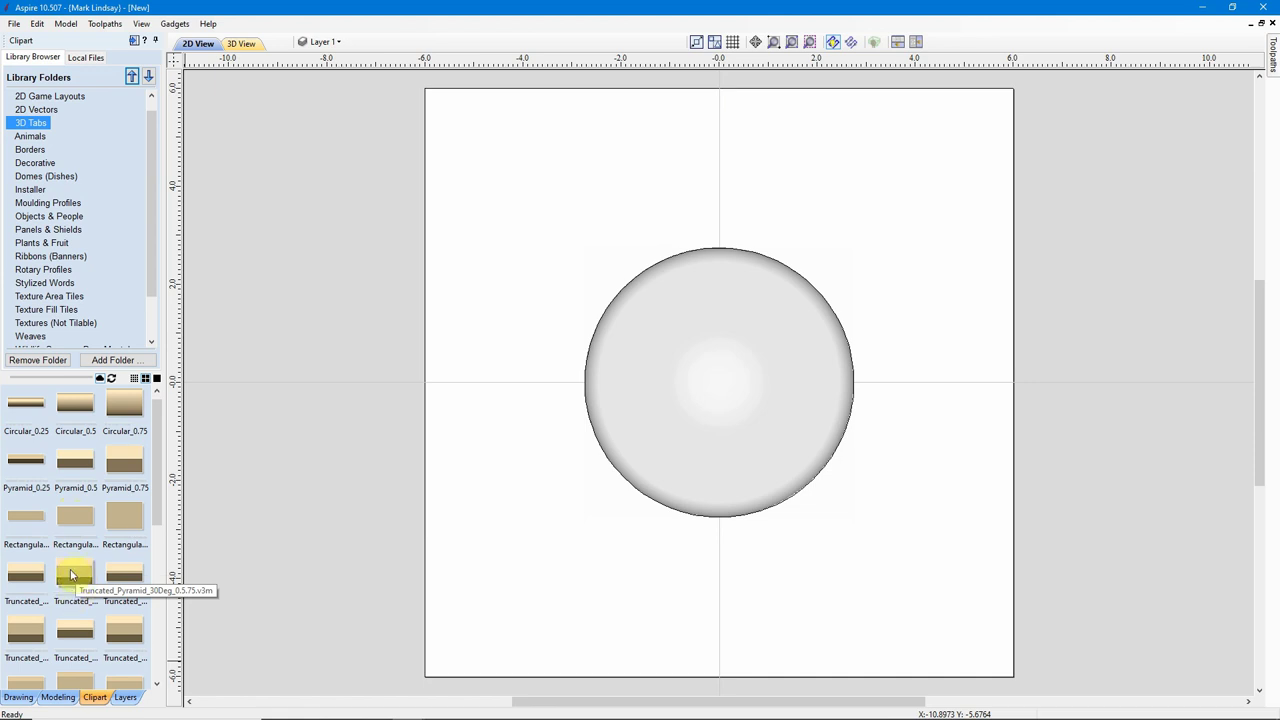
{"action": "scroll", "coordinate": [75, 560], "scroll_direction": "down", "scroll_amount": 4}
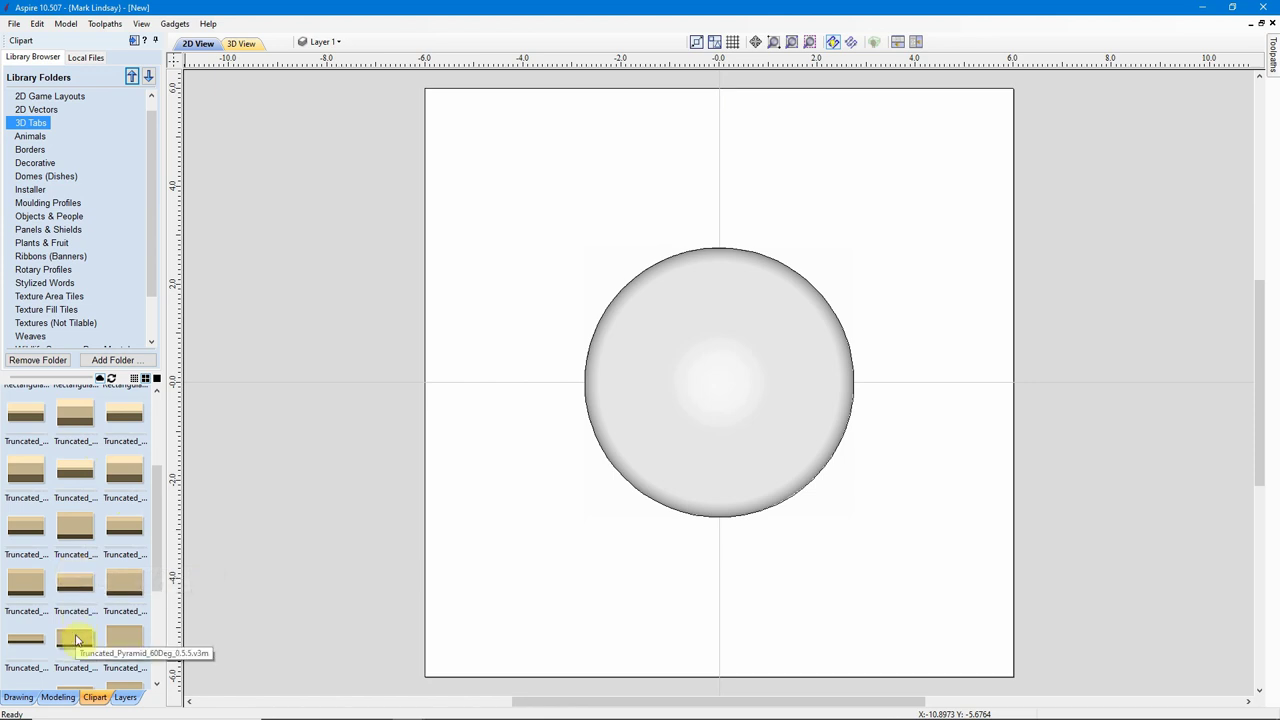
{"action": "scroll", "coordinate": [88, 495], "scroll_direction": "down", "scroll_amount": 2}
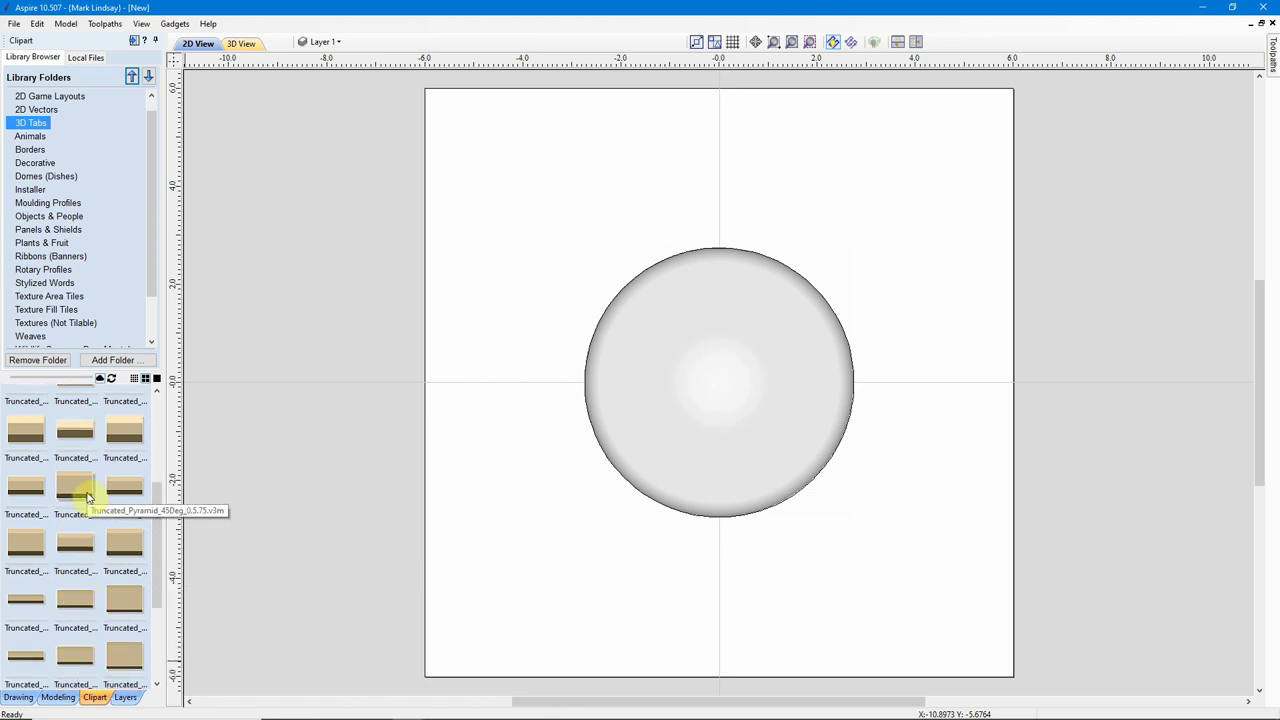
{"action": "scroll", "coordinate": [89, 492], "scroll_direction": "down", "scroll_amount": 2}
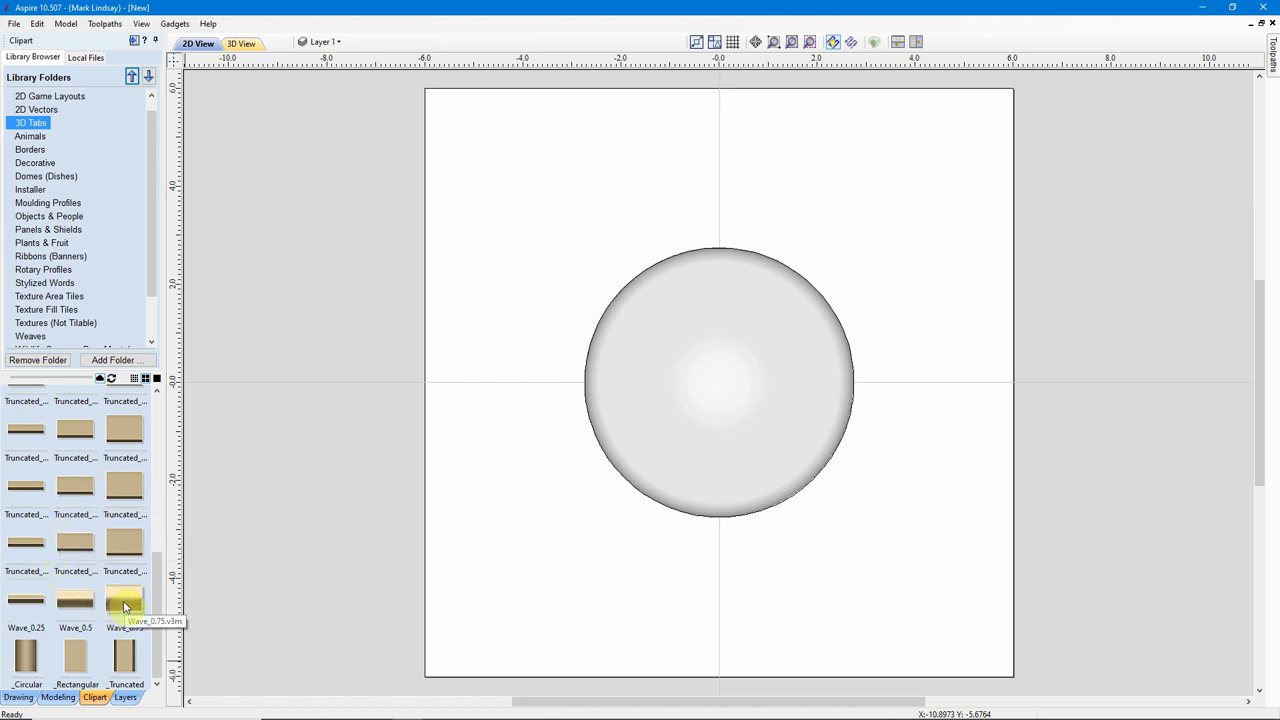
{"action": "scroll", "coordinate": [102, 570], "scroll_direction": "up", "scroll_amount": 3}
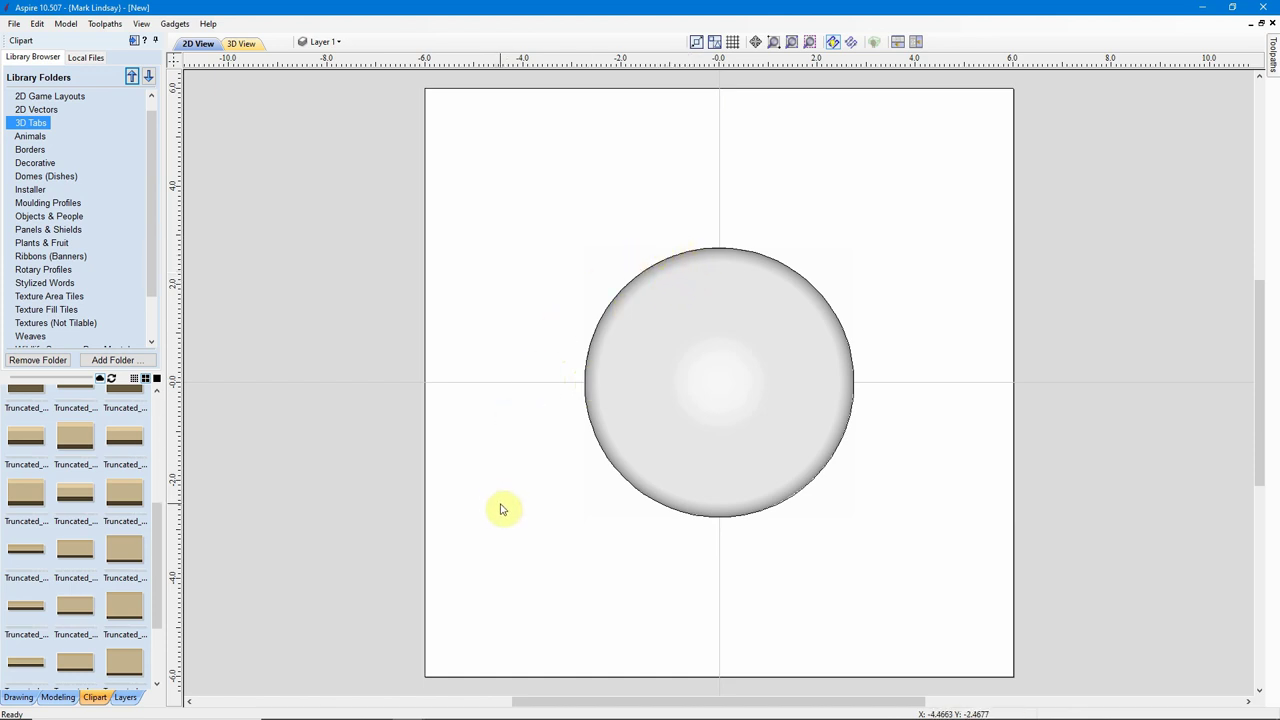
{"action": "scroll", "coordinate": [85, 471], "scroll_direction": "up", "scroll_amount": 4}
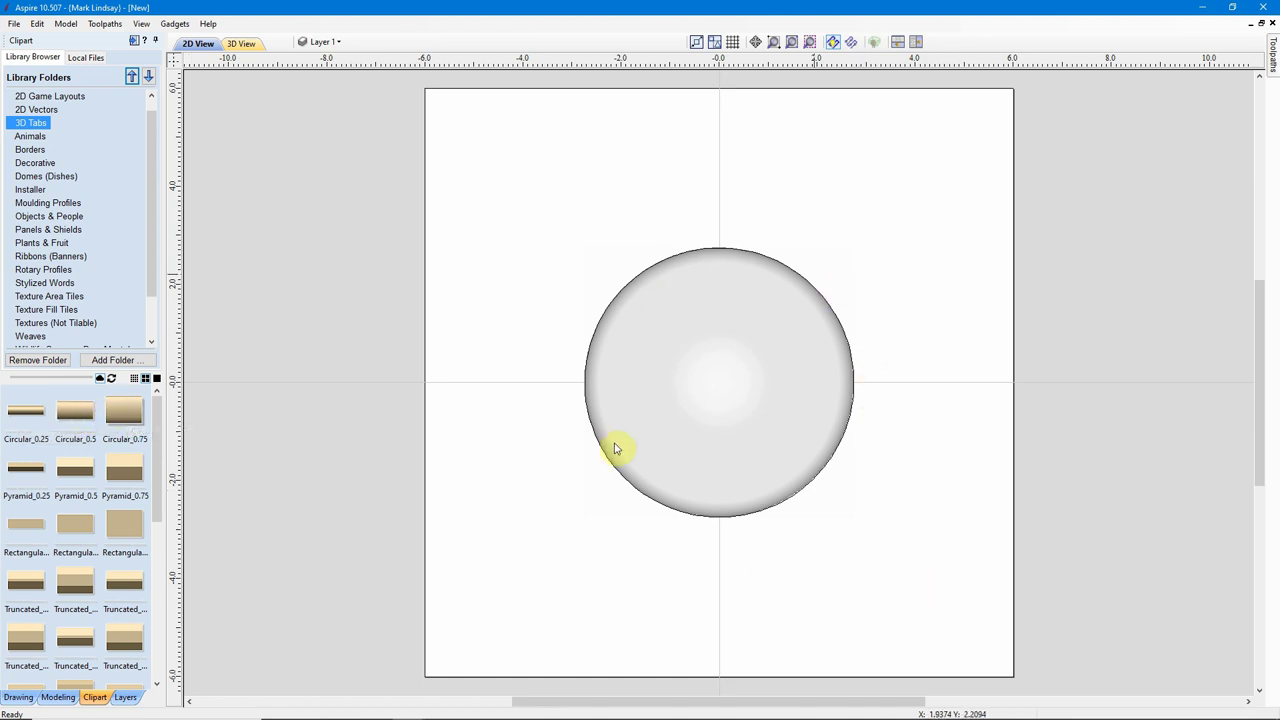
Insert the Circular_0.25 tab, place it off the dome's lower-left edge, and show the 2D and 3D views side by side.
{"action": "double_click", "coordinate": [28, 415]}
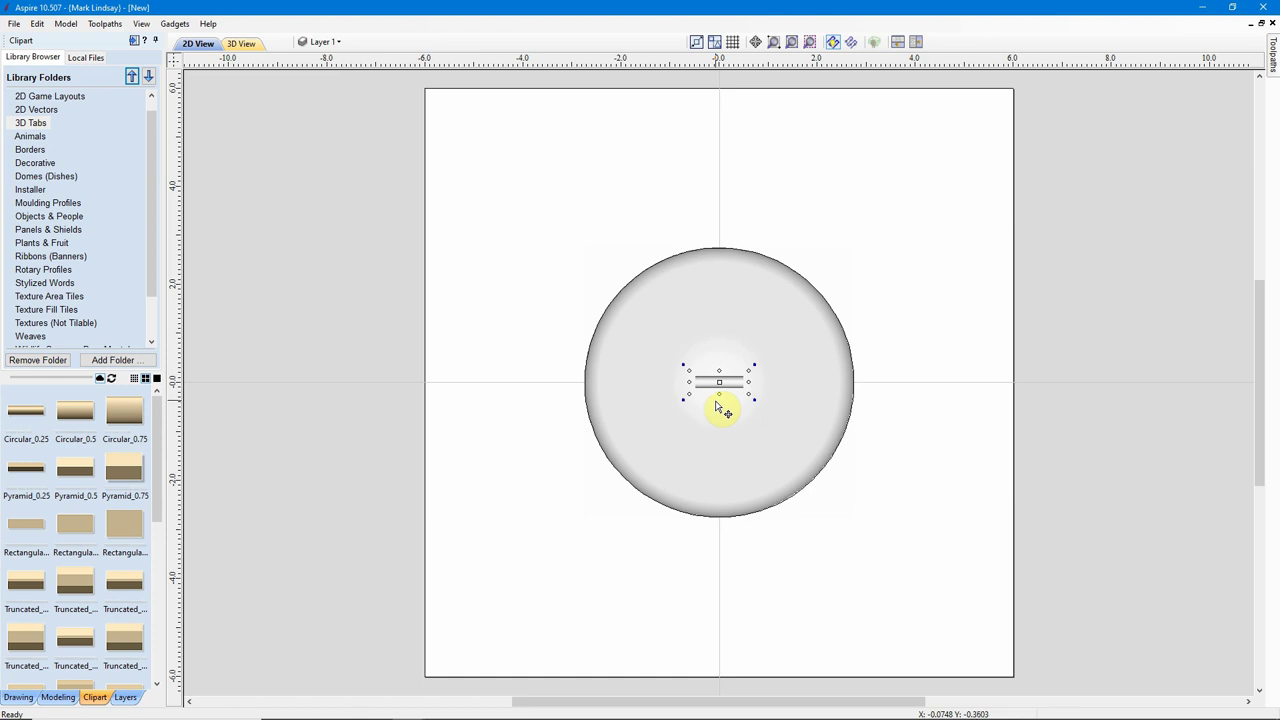
{"action": "left_click_drag", "start_coordinate": [720, 377], "coordinate": [579, 517]}
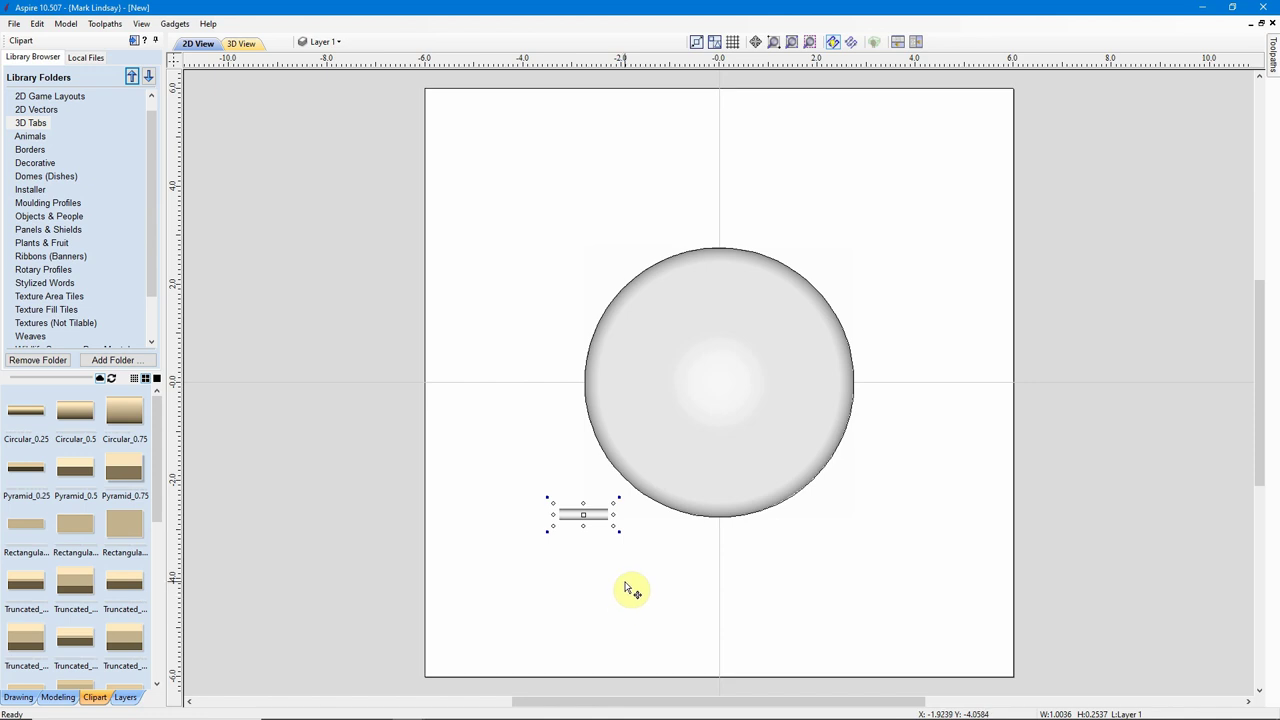
{"action": "left_click", "coordinate": [915, 42]}
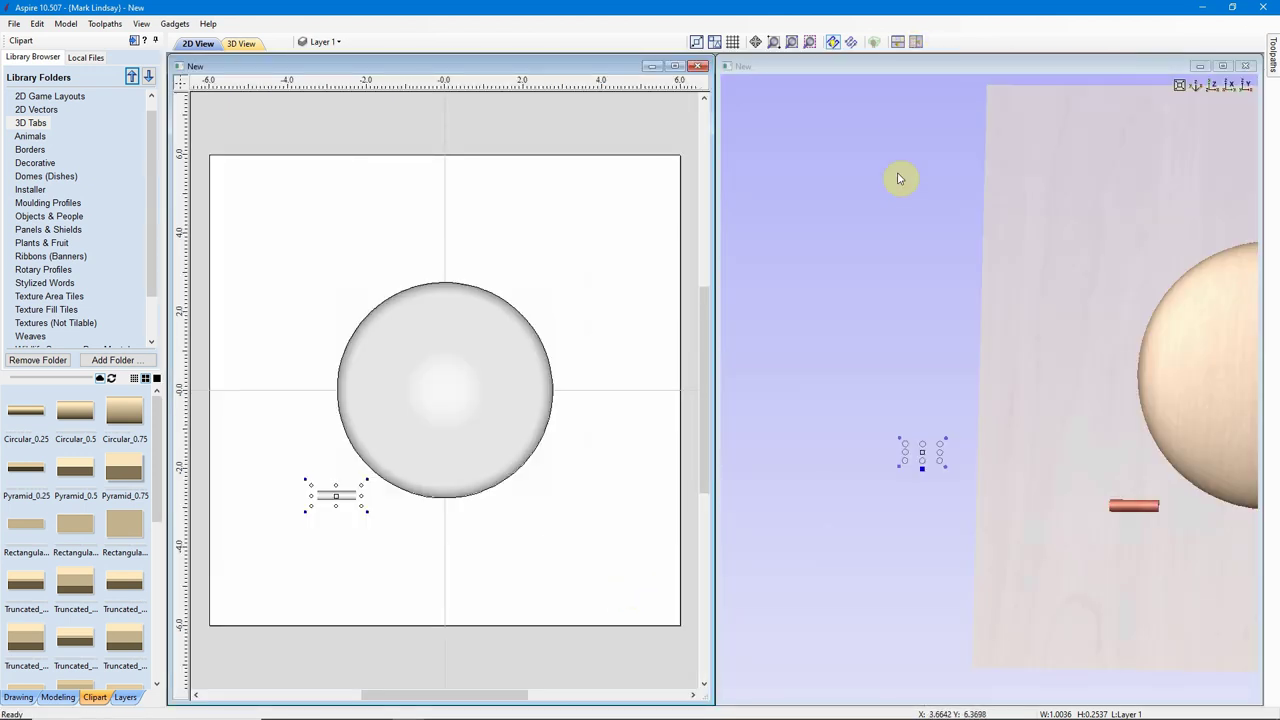
{"action": "key", "text": "1"}
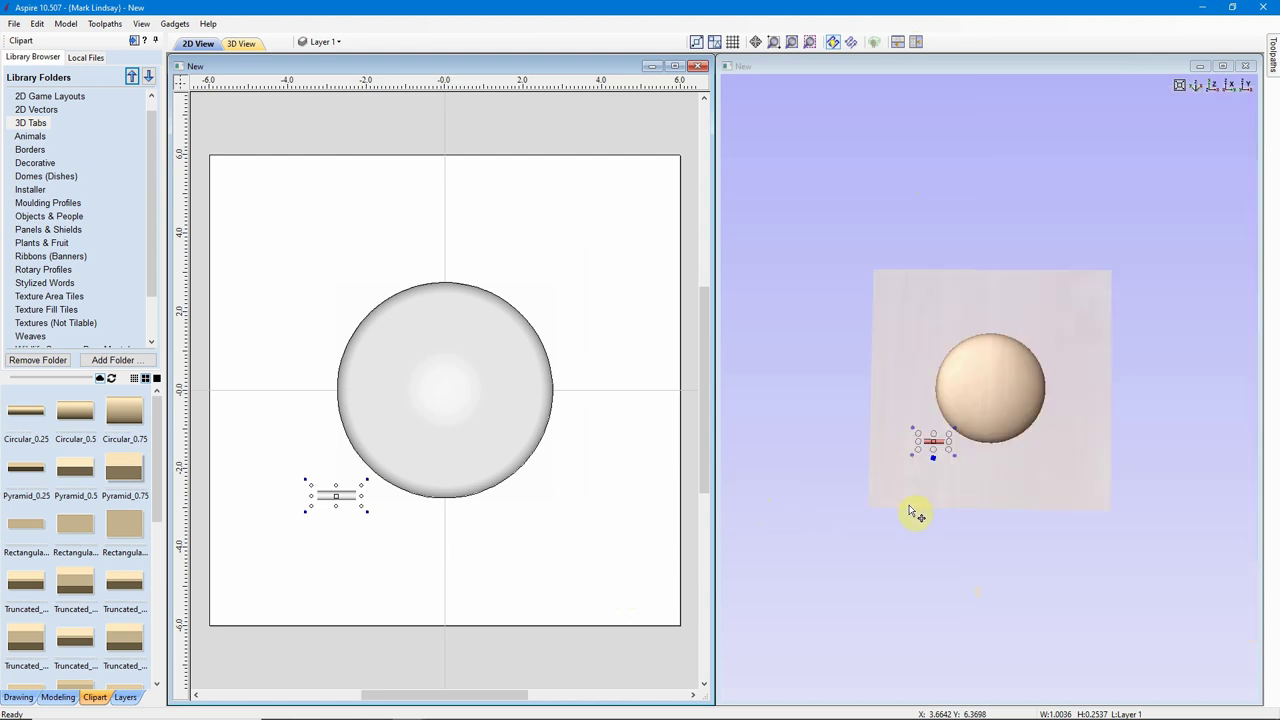
{"action": "scroll", "coordinate": [1013, 440], "scroll_direction": "up", "scroll_amount": 2}
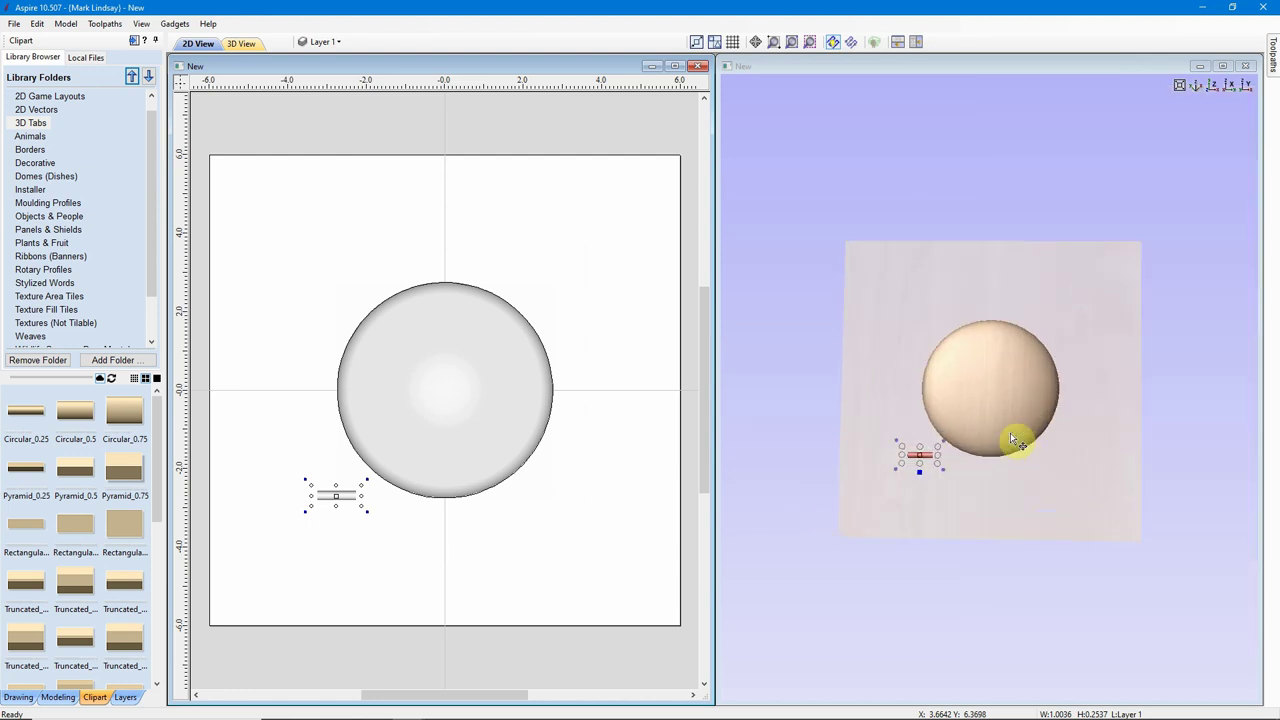
{"action": "scroll", "coordinate": [1013, 440], "scroll_direction": "up", "scroll_amount": 1}
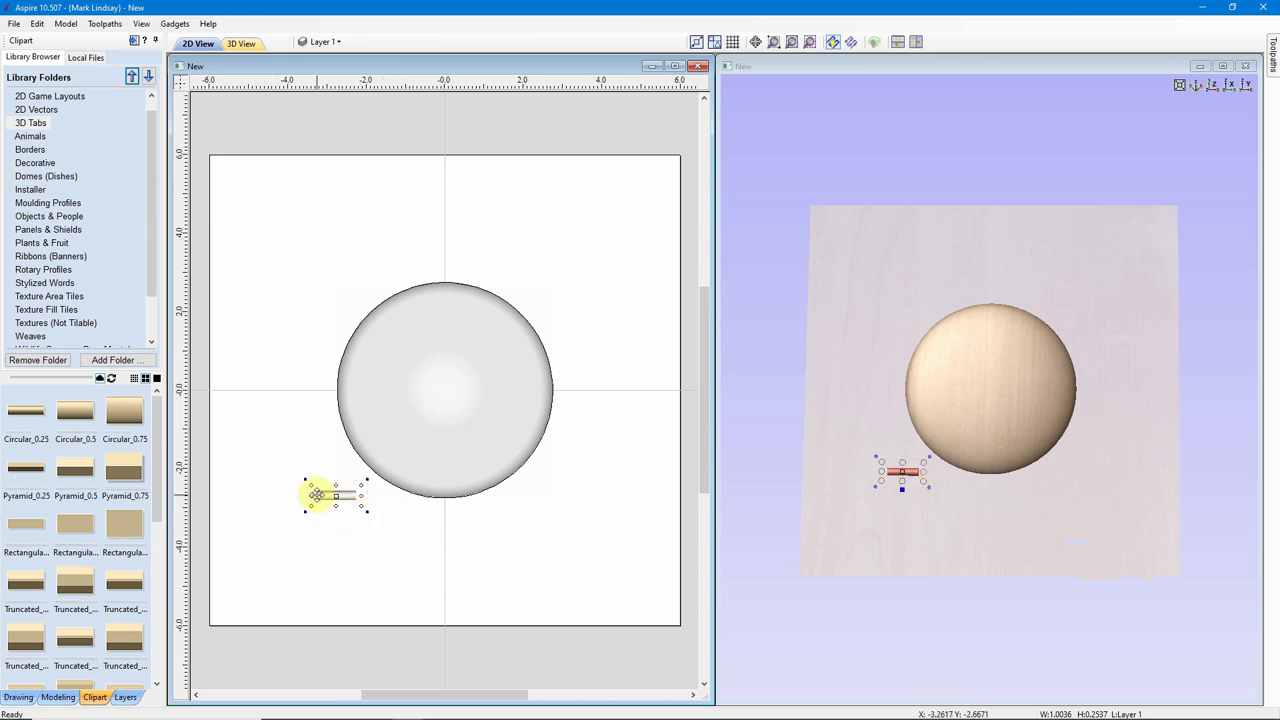
Set the circular tab component's shape height to 0.25 inches and rename it Tab.
{"action": "left_click", "coordinate": [58, 697]}
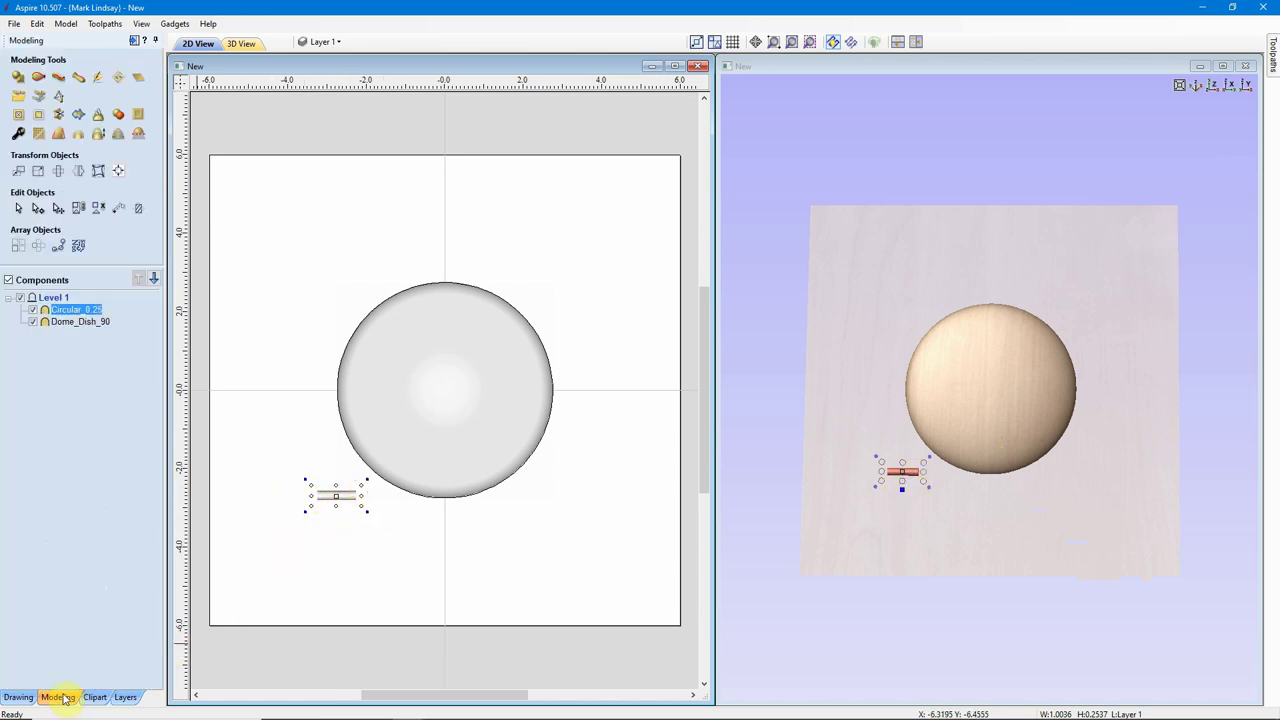
{"action": "left_click", "coordinate": [18, 134]}
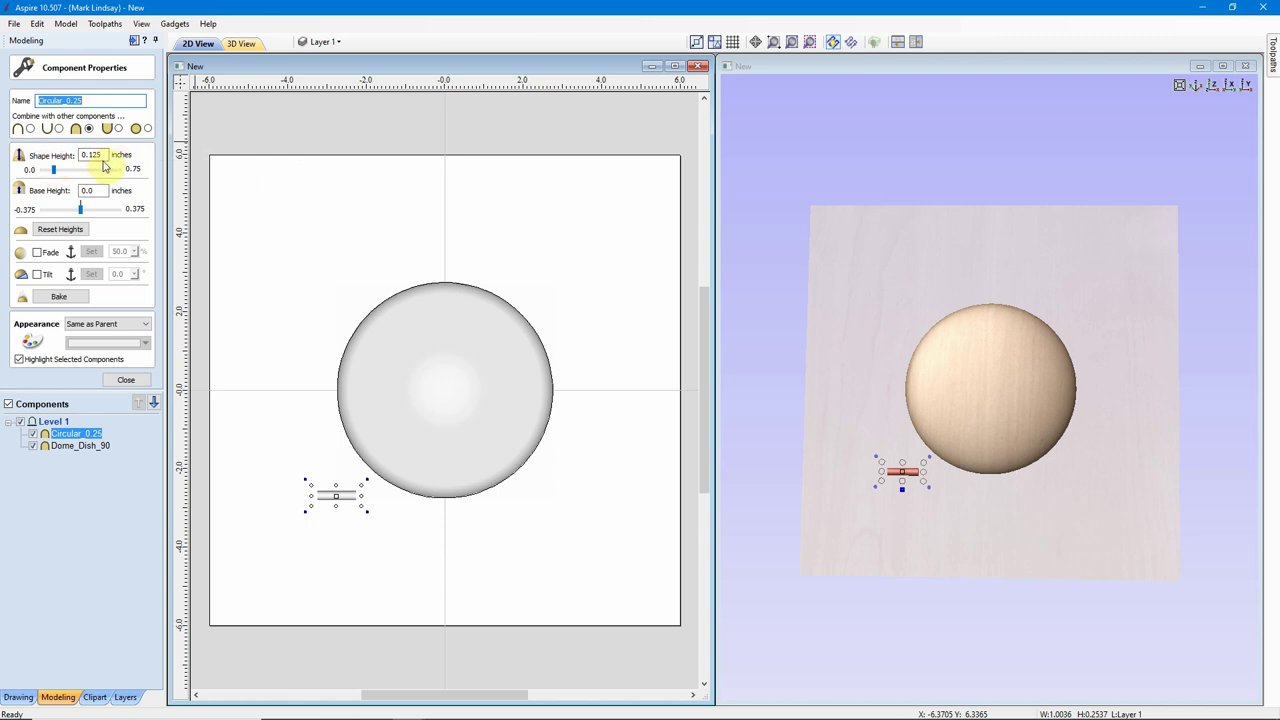
{"action": "left_click", "coordinate": [95, 155]}
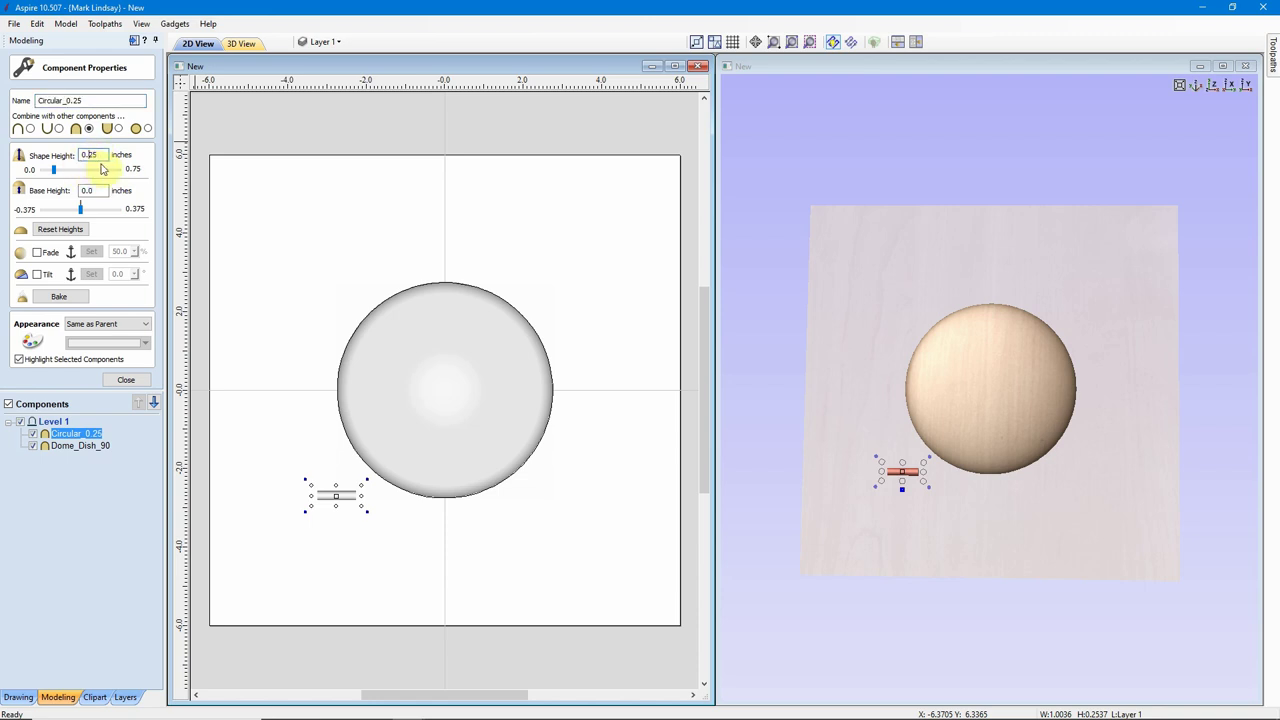
{"action": "key", "text": "Return"}
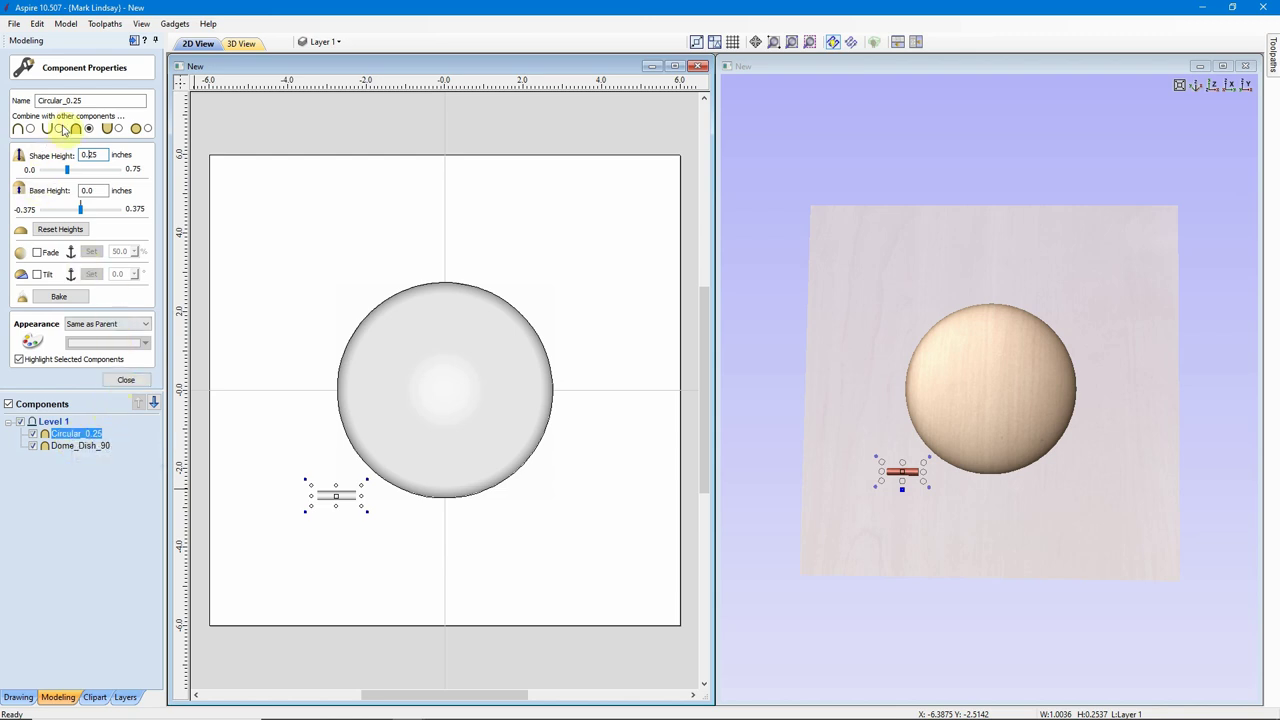
{"action": "left_click_drag", "start_coordinate": [92, 100], "coordinate": [30, 100]}
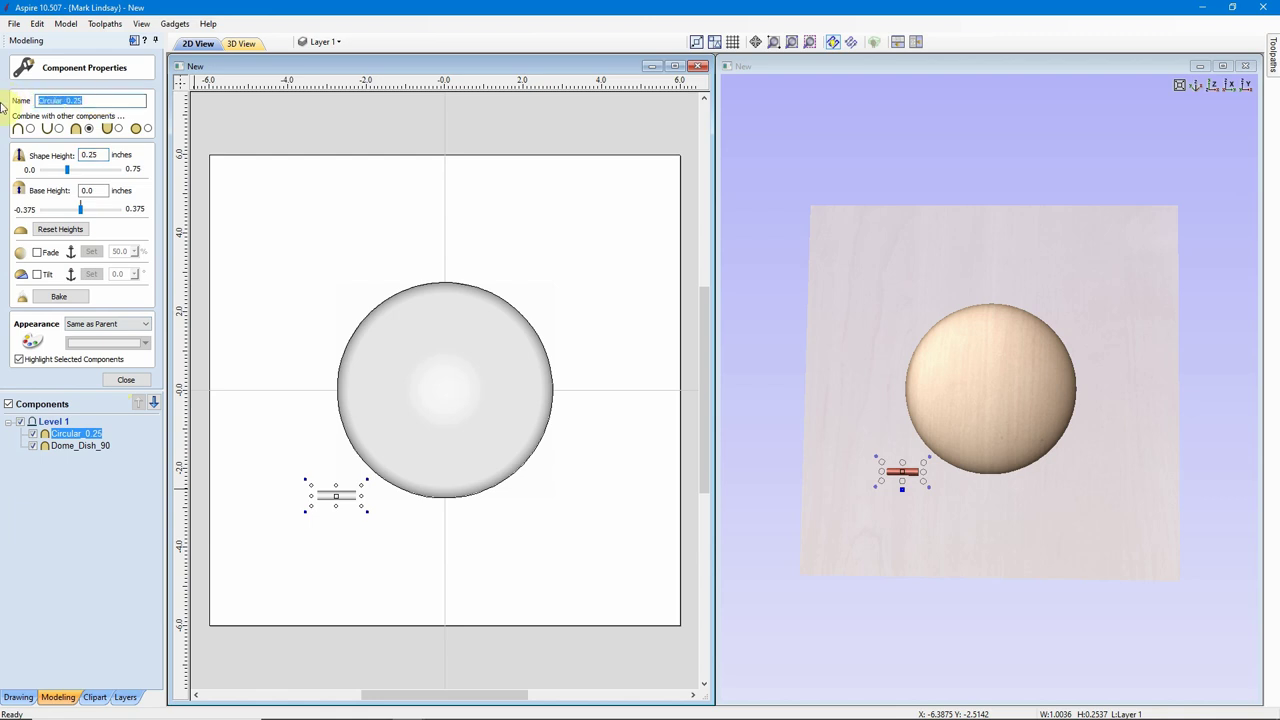
{"action": "type", "text": "Tab"}
{"action": "key", "text": "Return"}
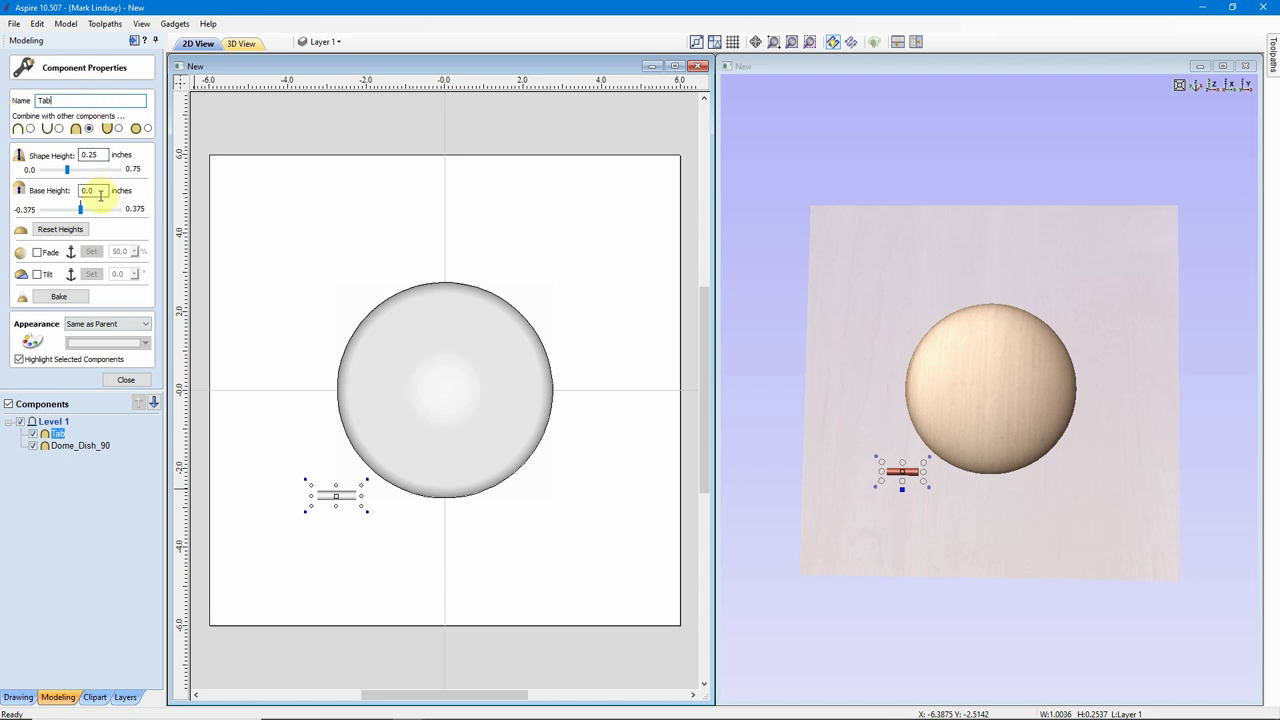
{"action": "left_click", "coordinate": [126, 381]}
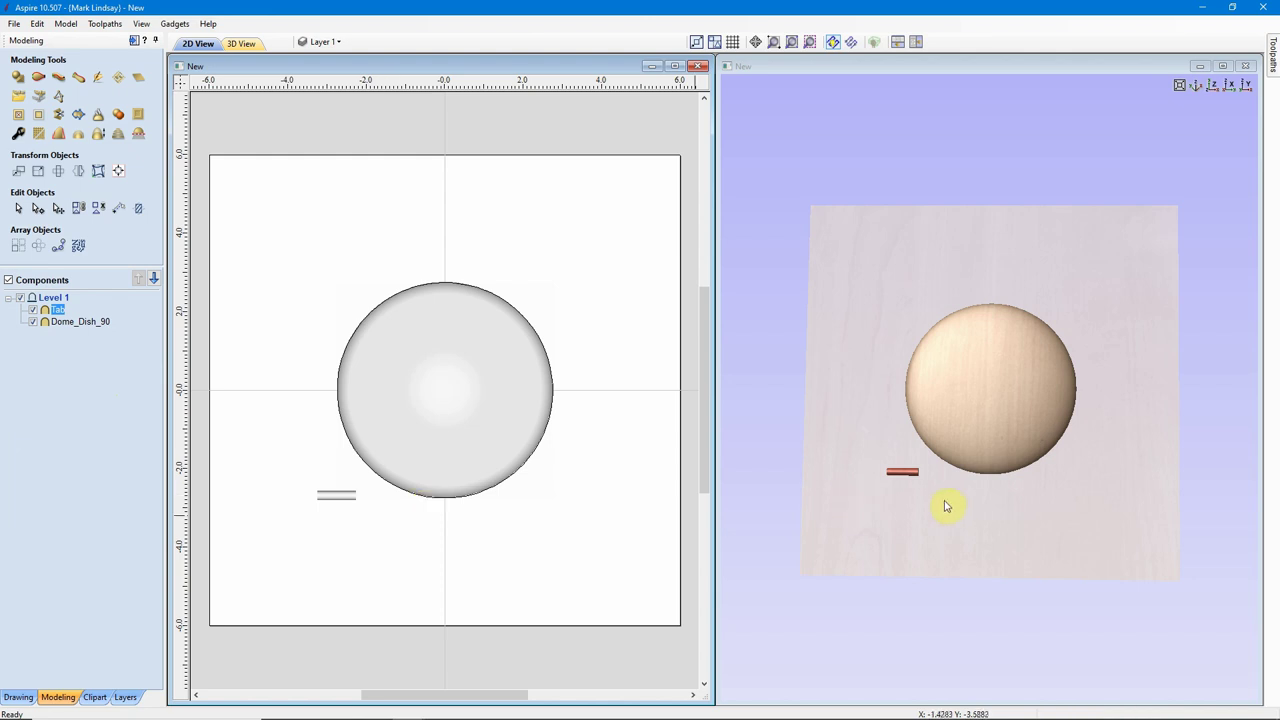
Rotate the tab 45 degrees counterclockwise in a maximized 2D view so it points toward the dome's centre.
{"action": "scroll", "coordinate": [943, 500], "scroll_direction": "up", "scroll_amount": 5}
{"action": "left_click_drag", "start_coordinate": [848, 563], "coordinate": [818, 443]}
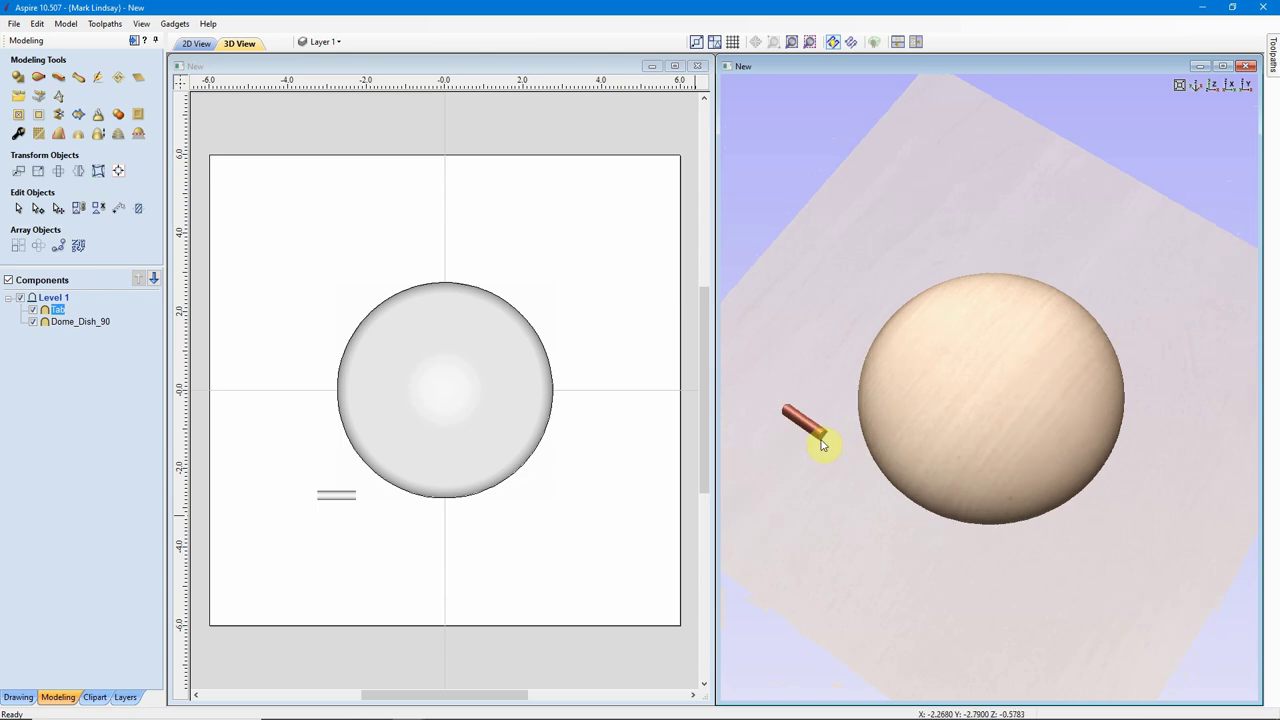
{"action": "scroll", "coordinate": [820, 447], "scroll_direction": "up", "scroll_amount": 3}
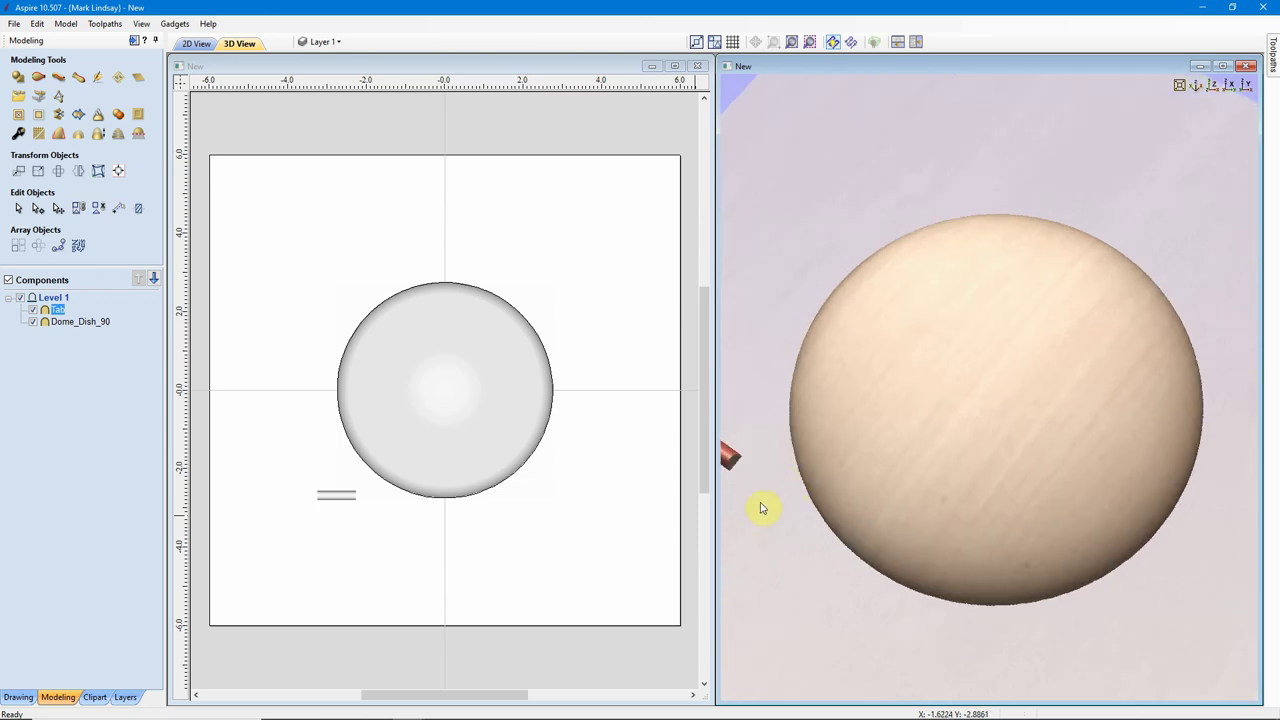
{"action": "middle_click_drag", "start_coordinate": [760, 508], "coordinate": [931, 409]}
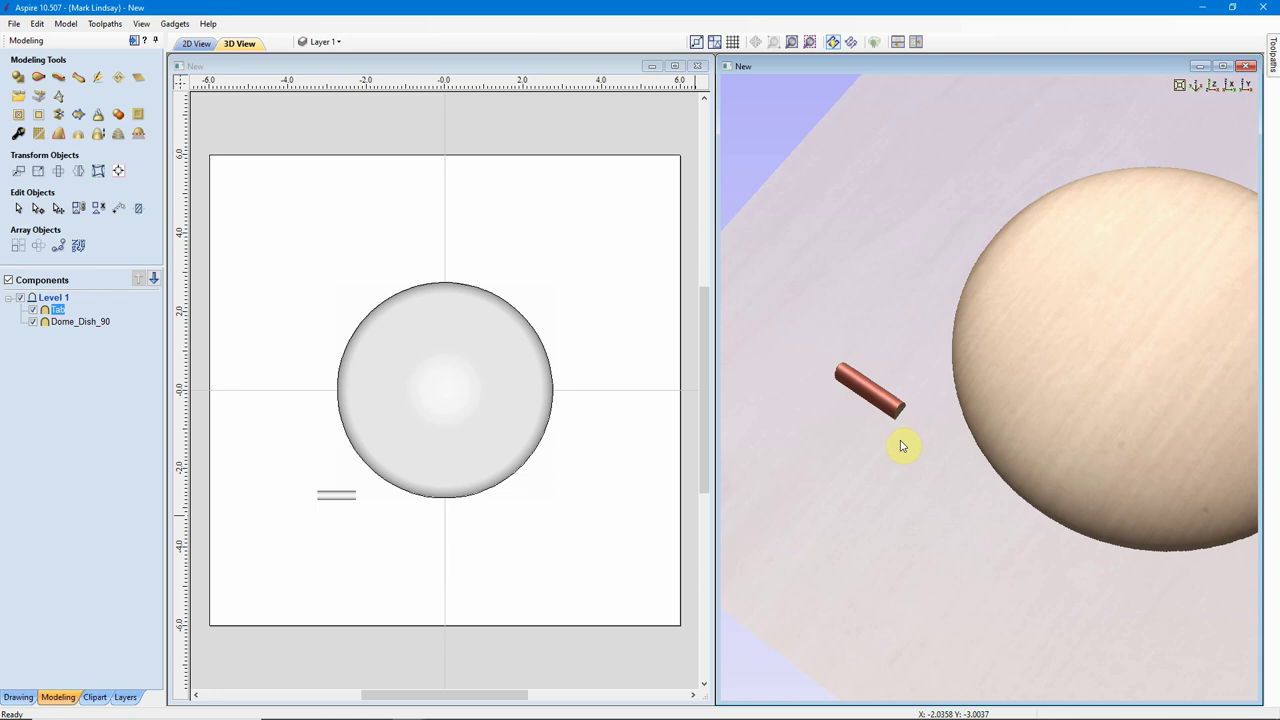
{"action": "key", "text": "1"}
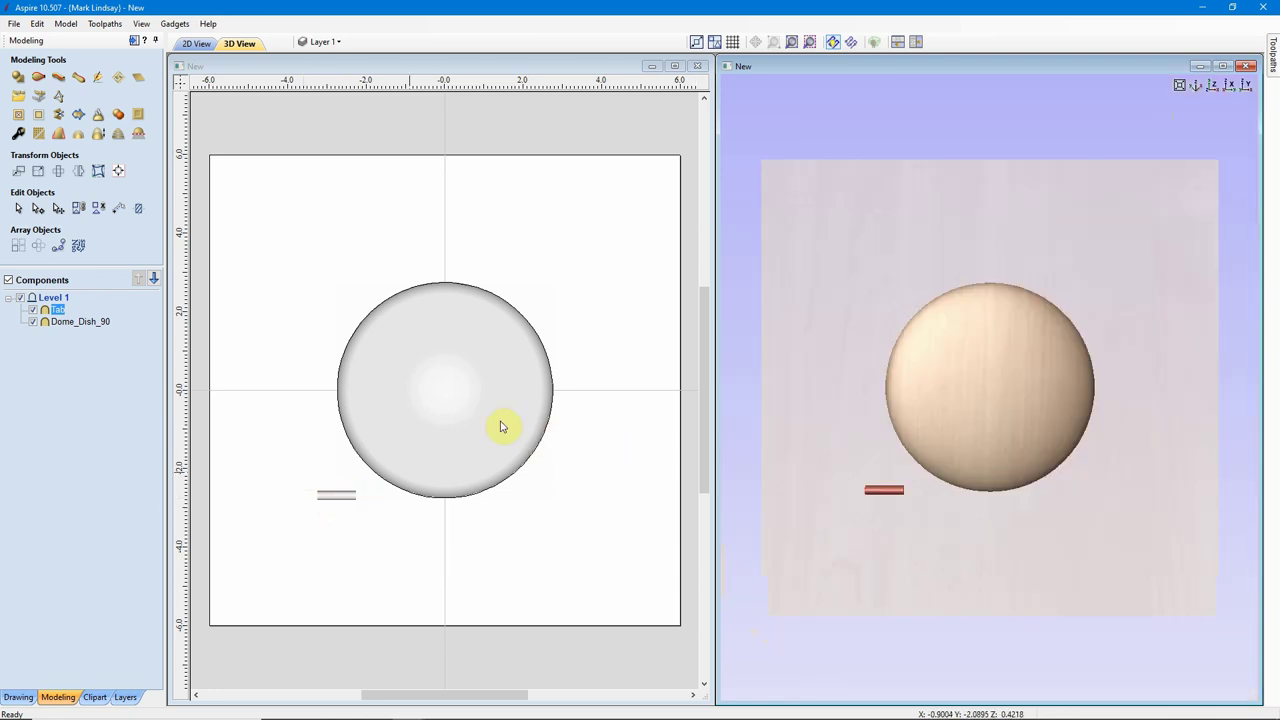
{"action": "left_click", "coordinate": [675, 66]}
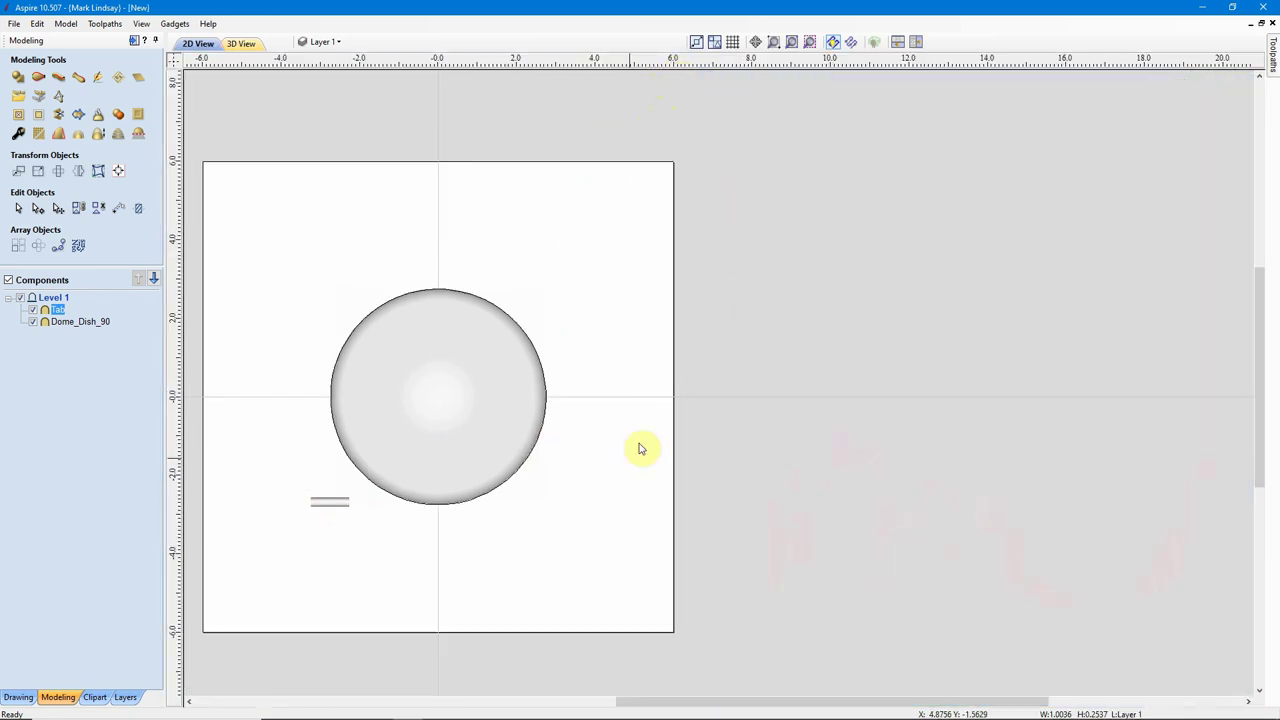
{"action": "scroll", "coordinate": [837, 474], "scroll_direction": "down", "scroll_amount": 1}
{"action": "scroll", "coordinate": [517, 629], "scroll_direction": "up", "scroll_amount": 2}
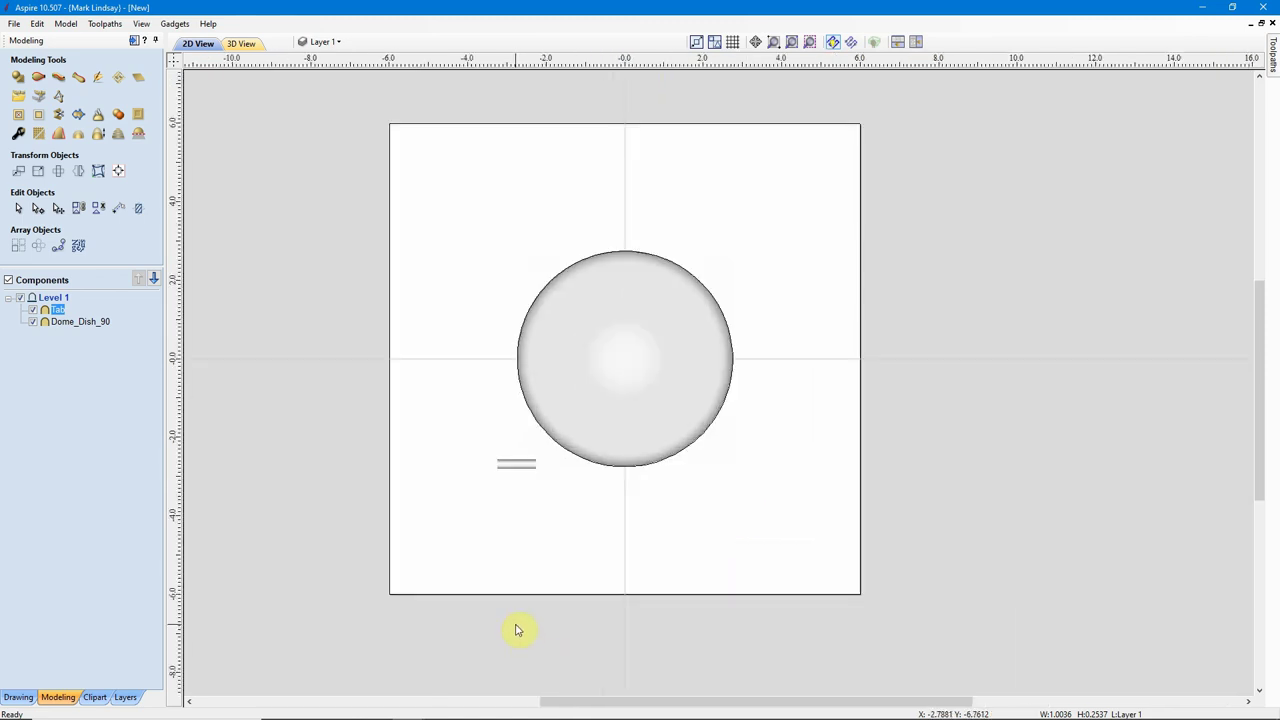
{"action": "scroll", "coordinate": [540, 354], "scroll_direction": "up", "scroll_amount": 1}
{"action": "left_click", "coordinate": [526, 396]}
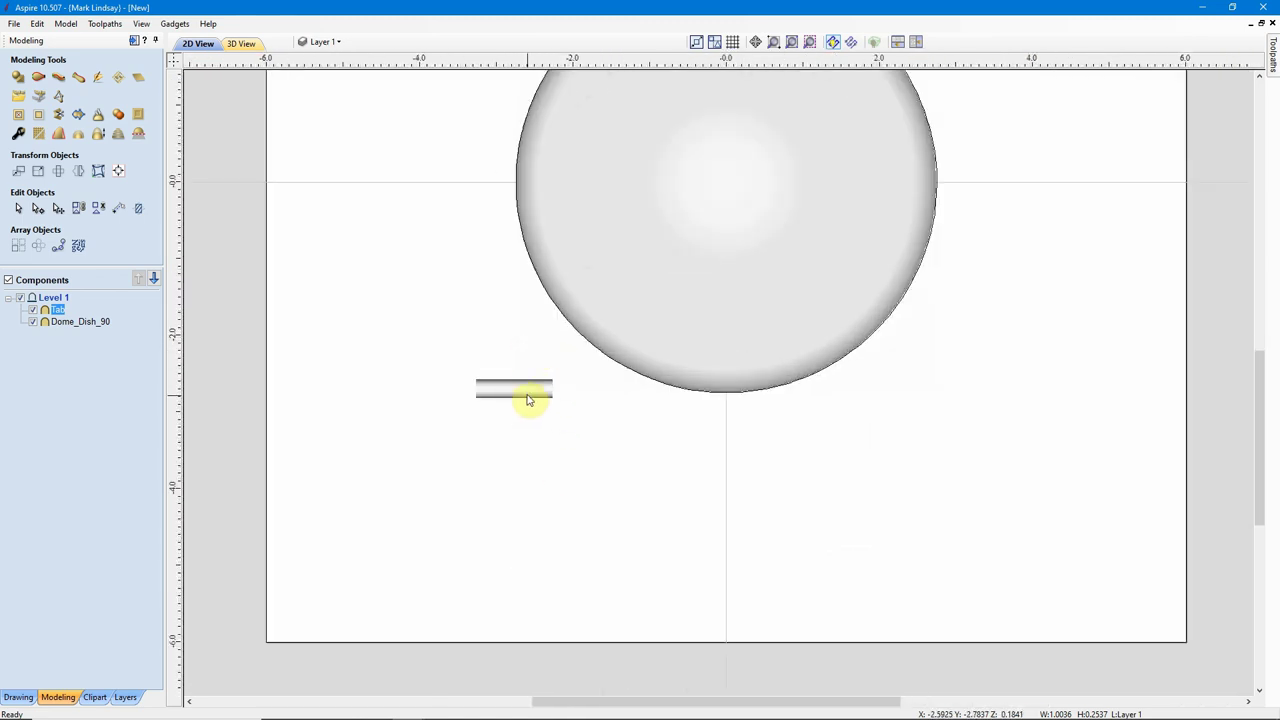
{"action": "scroll", "coordinate": [590, 490], "scroll_direction": "down", "scroll_amount": 1}
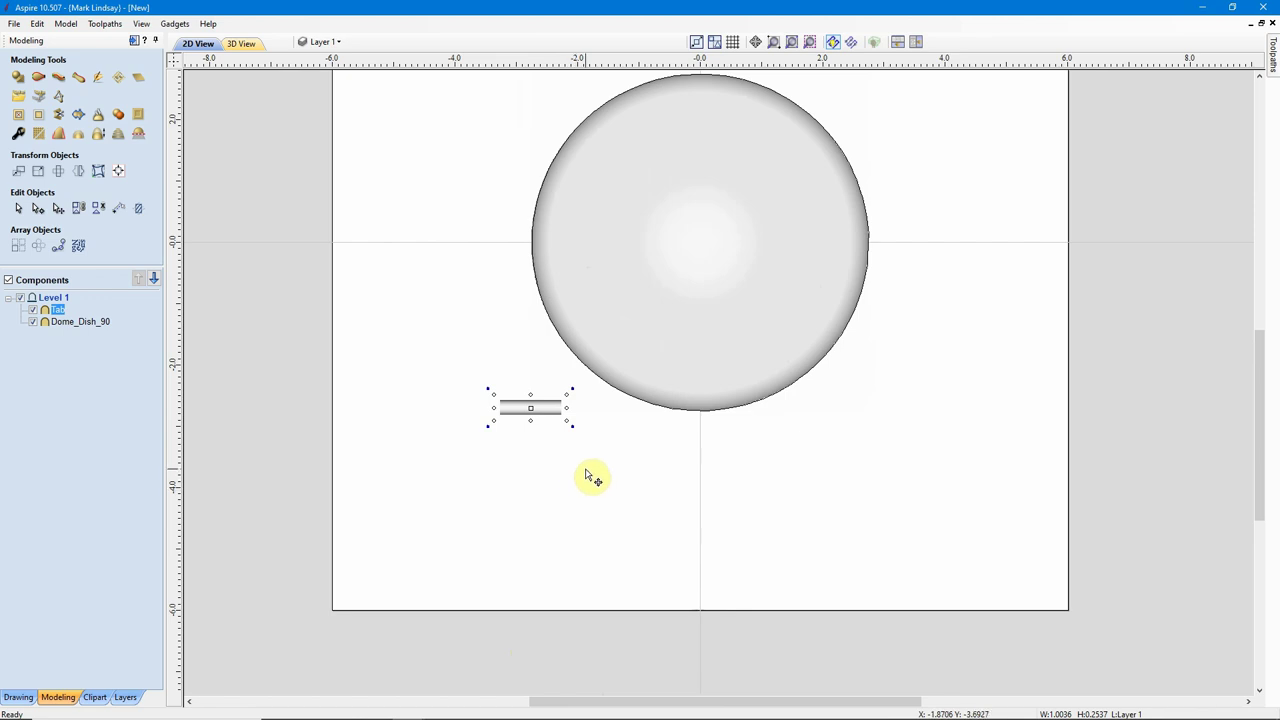
{"action": "key", "text": "r"}
{"action": "key", "text": "r"}
{"action": "key", "text": "r"}
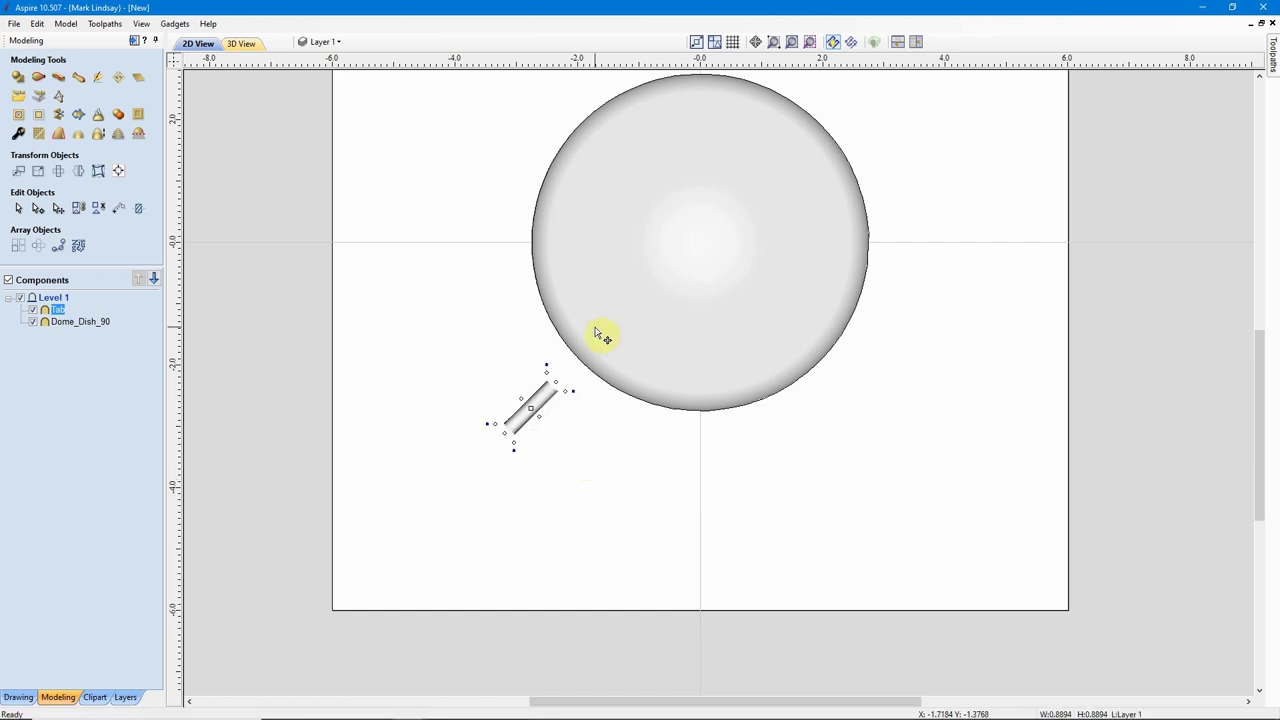
Move the angled tab against the dome's lower-left edge so its inner end slightly overlaps the dome.
{"action": "scroll", "coordinate": [571, 386], "scroll_direction": "up", "scroll_amount": 4}
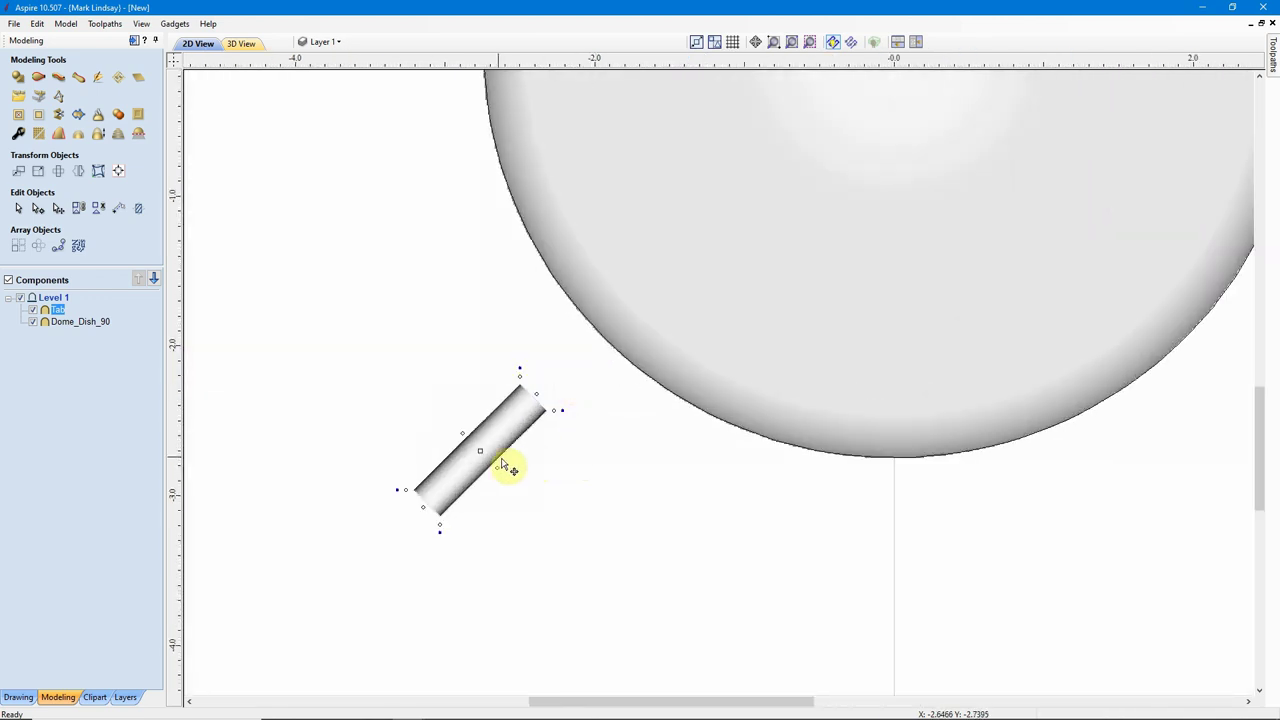
{"action": "left_click_drag", "start_coordinate": [481, 450], "coordinate": [560, 376]}
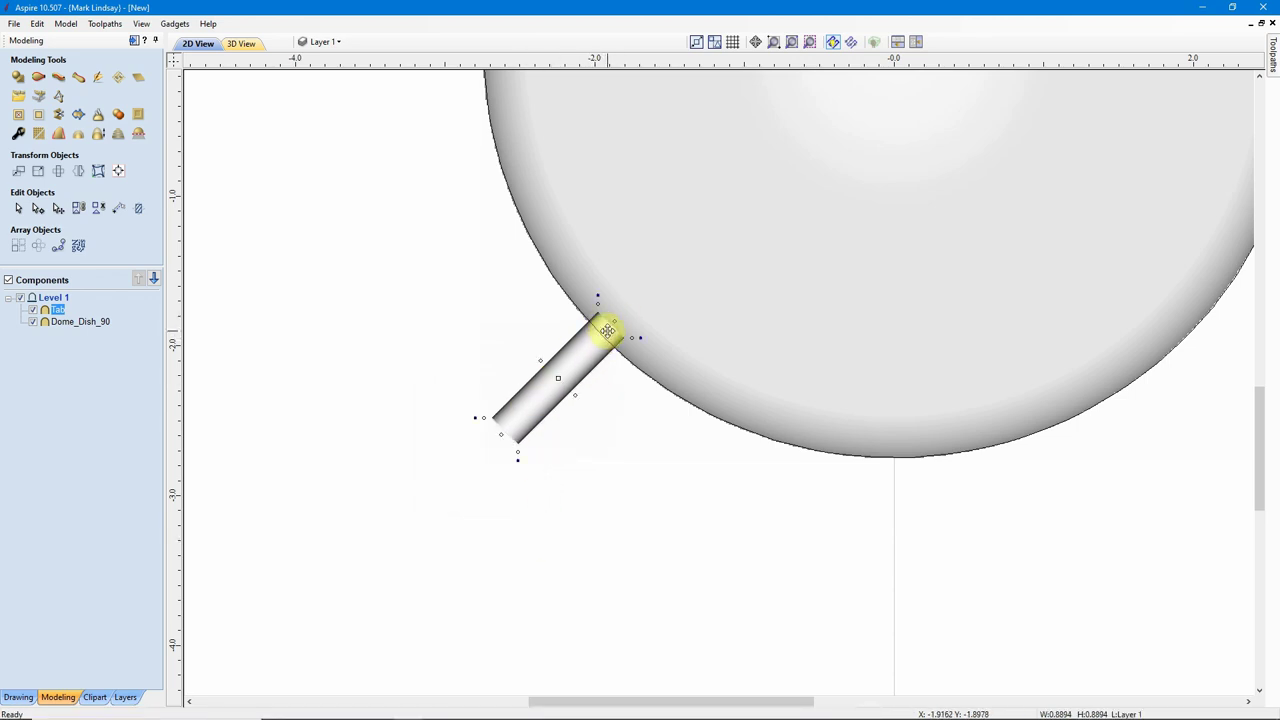
{"action": "scroll", "coordinate": [425, 491], "scroll_direction": "down", "scroll_amount": 2}
{"action": "scroll", "coordinate": [614, 329], "scroll_direction": "down", "scroll_amount": 1}
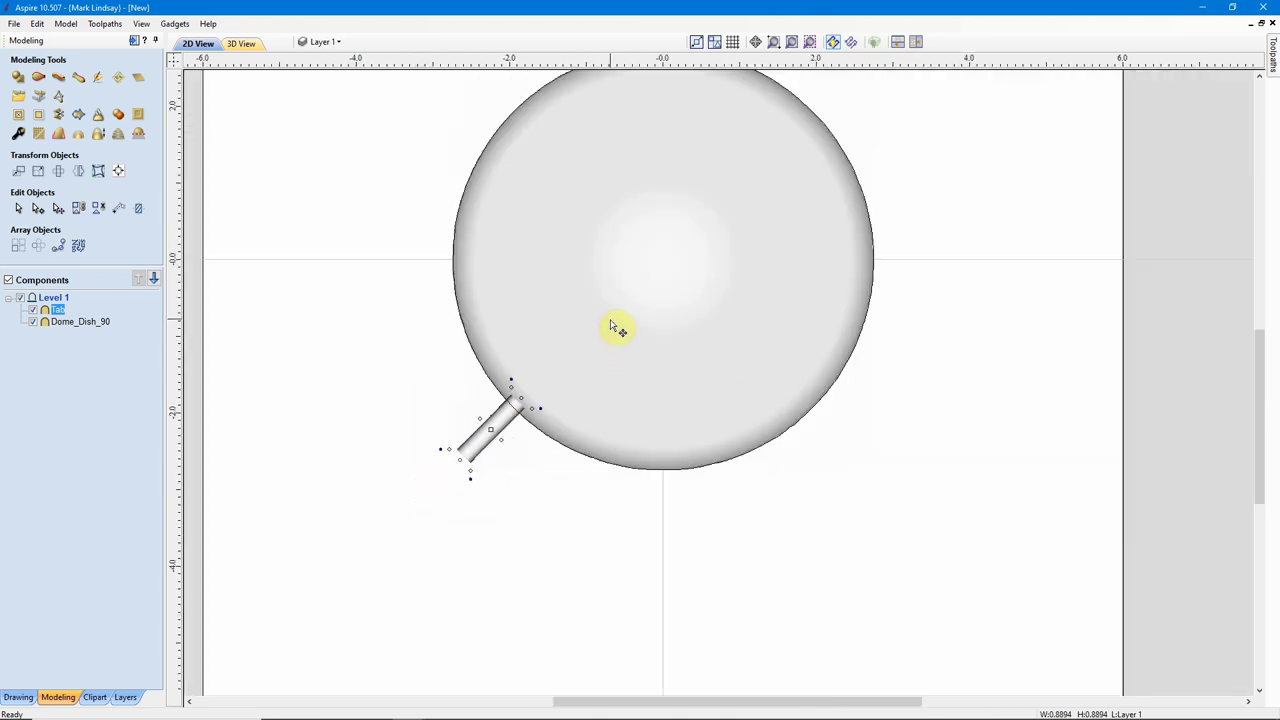
Examine in a maximized, tilted 3D view how the tab's inner end meets the dome's lower-left edge.
{"action": "scroll", "coordinate": [614, 347], "scroll_direction": "down", "scroll_amount": 1}
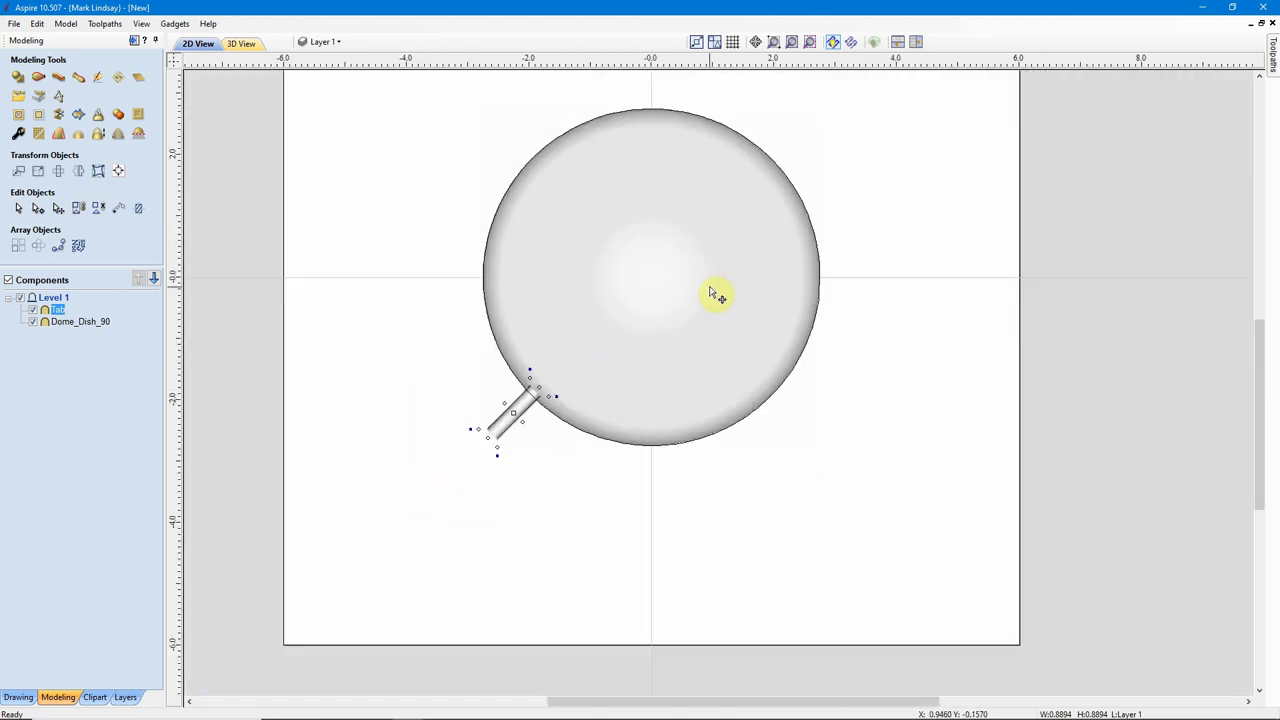
{"action": "left_click", "coordinate": [915, 41]}
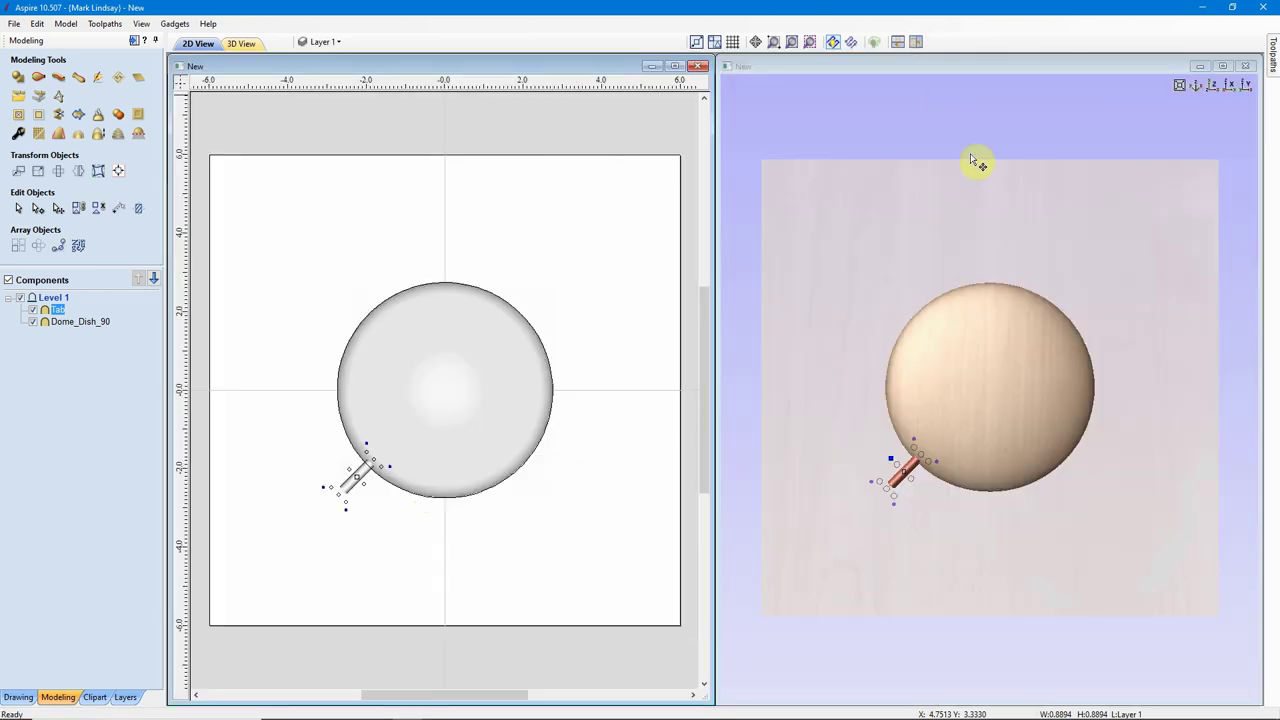
{"action": "scroll", "coordinate": [940, 490], "scroll_direction": "up", "scroll_amount": 1}
{"action": "scroll", "coordinate": [935, 490], "scroll_direction": "up", "scroll_amount": 4}
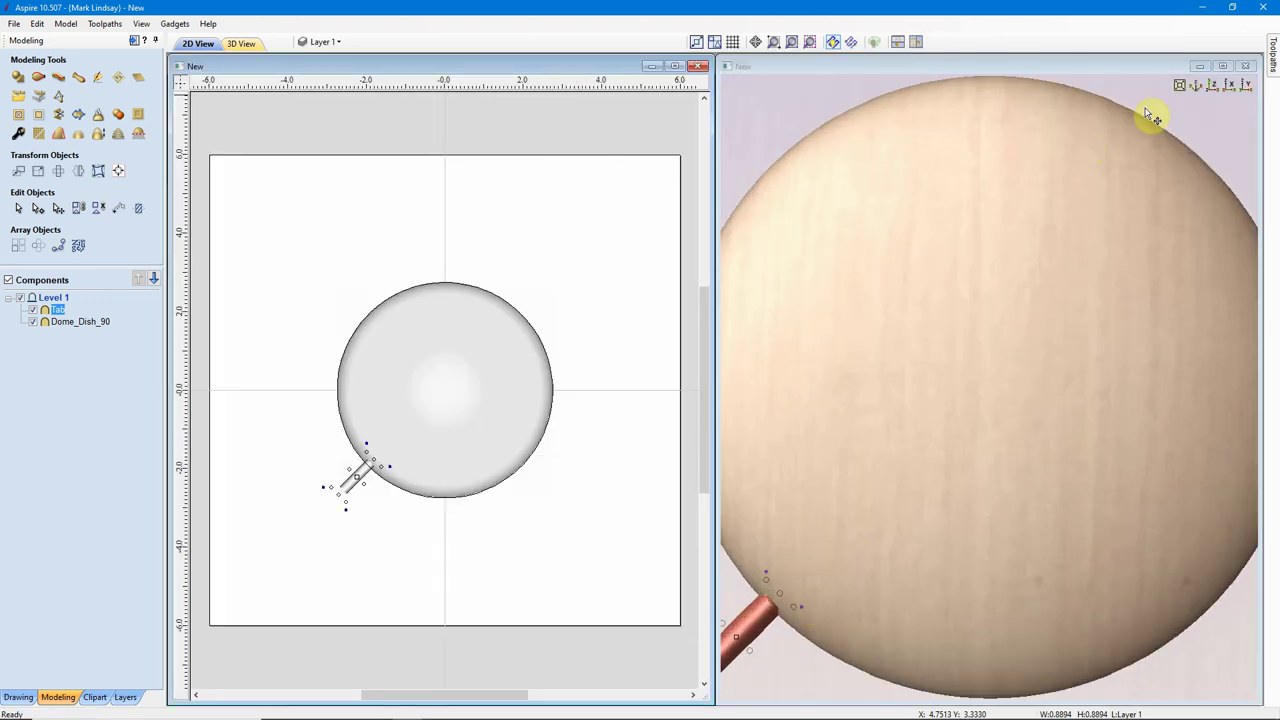
{"action": "left_click", "coordinate": [1222, 66]}
{"action": "left_click_drag", "start_coordinate": [709, 526], "coordinate": [560, 474]}
{"action": "left_click", "coordinate": [565, 476]}
{"action": "scroll", "coordinate": [606, 477], "scroll_direction": "up", "scroll_amount": 2}
{"action": "scroll", "coordinate": [490, 594], "scroll_direction": "up", "scroll_amount": 3}
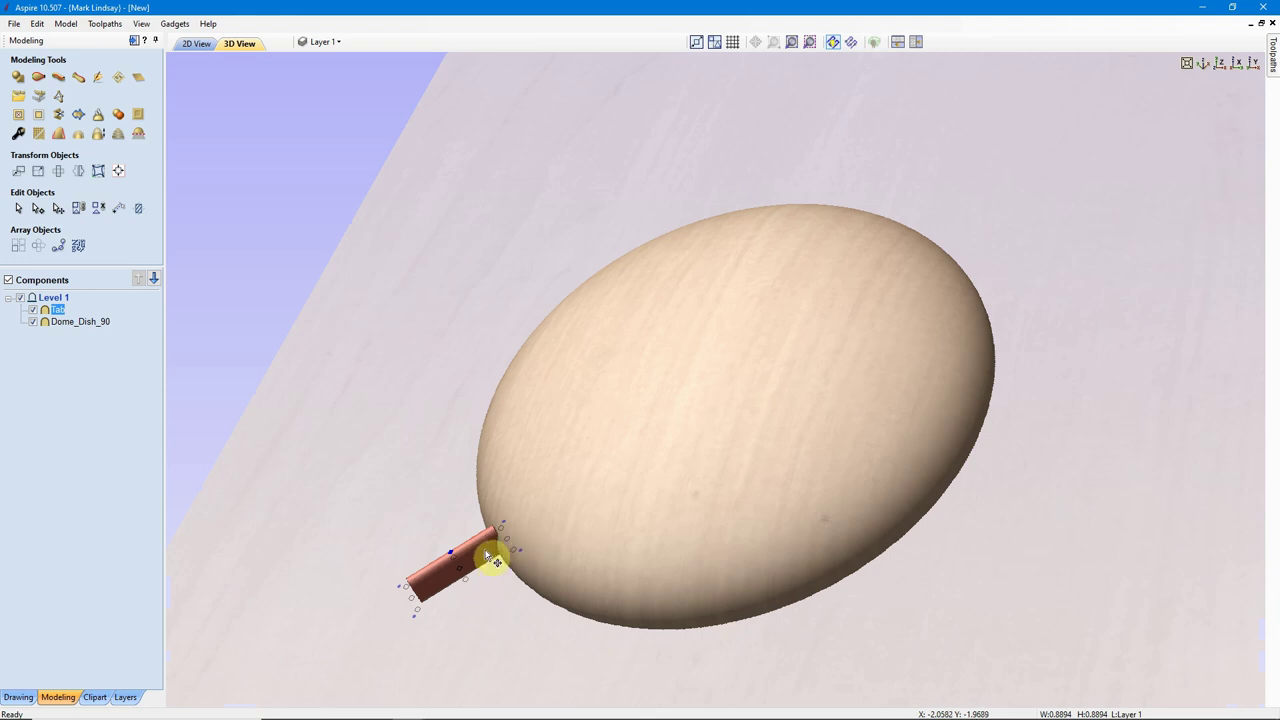
Move the tab slightly further toward the dome's centre in the 2D view so its inner end overlaps the dome more.
{"action": "left_click", "coordinate": [196, 43]}
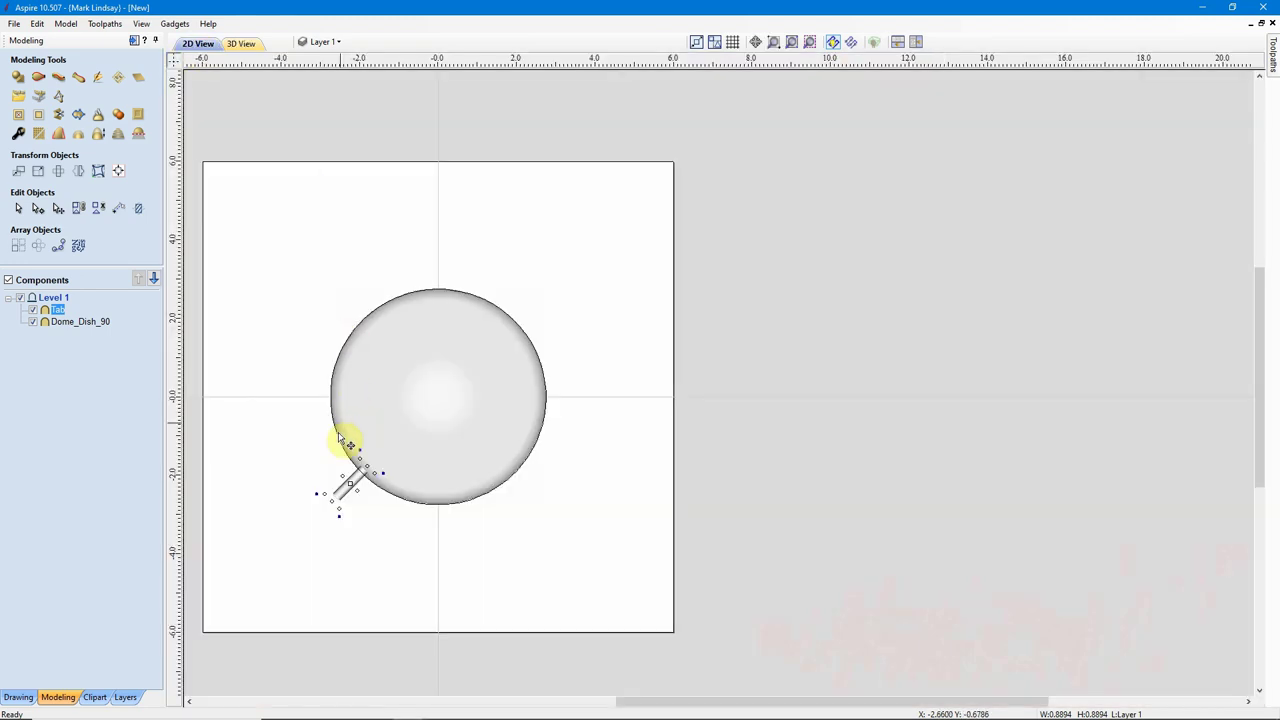
{"action": "scroll", "coordinate": [343, 486], "scroll_direction": "up", "scroll_amount": 4}
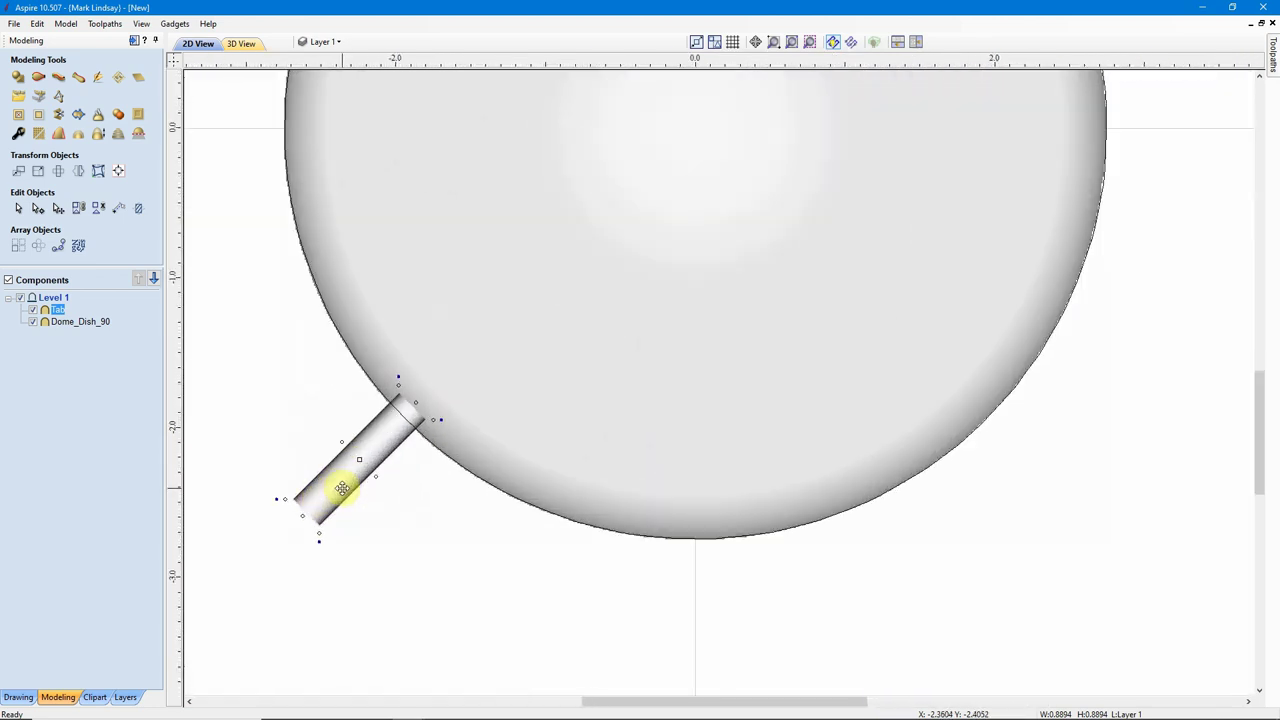
{"action": "scroll", "coordinate": [342, 488], "scroll_direction": "up", "scroll_amount": 1}
{"action": "left_click_drag", "start_coordinate": [365, 449], "coordinate": [371, 437]}
Inspect the moved tab's junction with the dome in 3D, both from directly above and at an angle.
{"action": "left_click", "coordinate": [242, 45]}
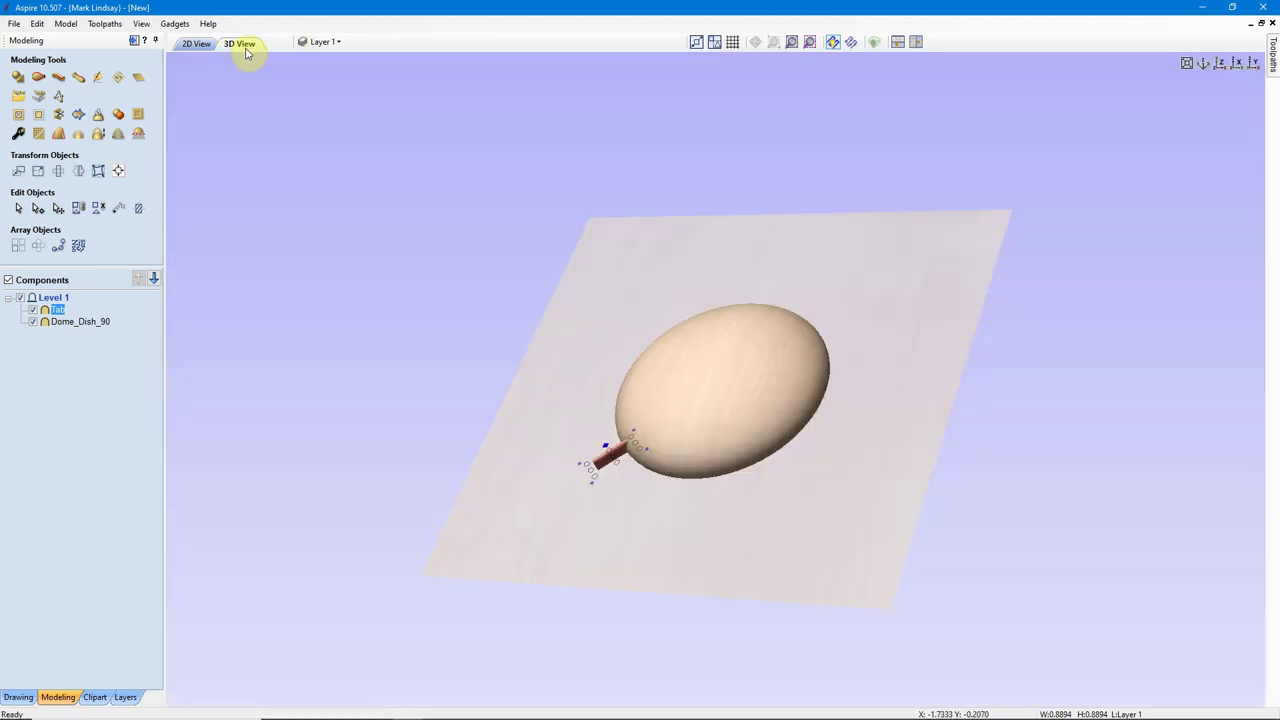
{"action": "scroll", "coordinate": [630, 475], "scroll_direction": "up", "scroll_amount": 2}
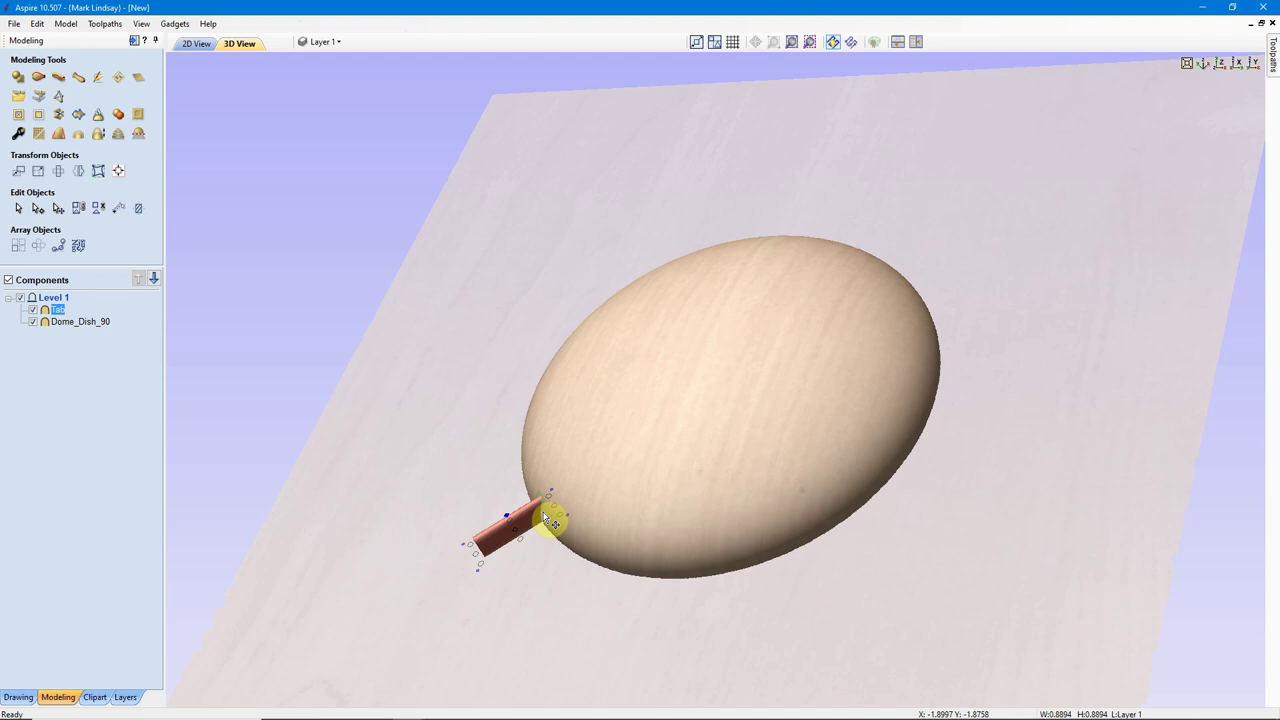
{"action": "scroll", "coordinate": [535, 520], "scroll_direction": "up", "scroll_amount": 1}
{"action": "scroll", "coordinate": [440, 615], "scroll_direction": "up", "scroll_amount": 1}
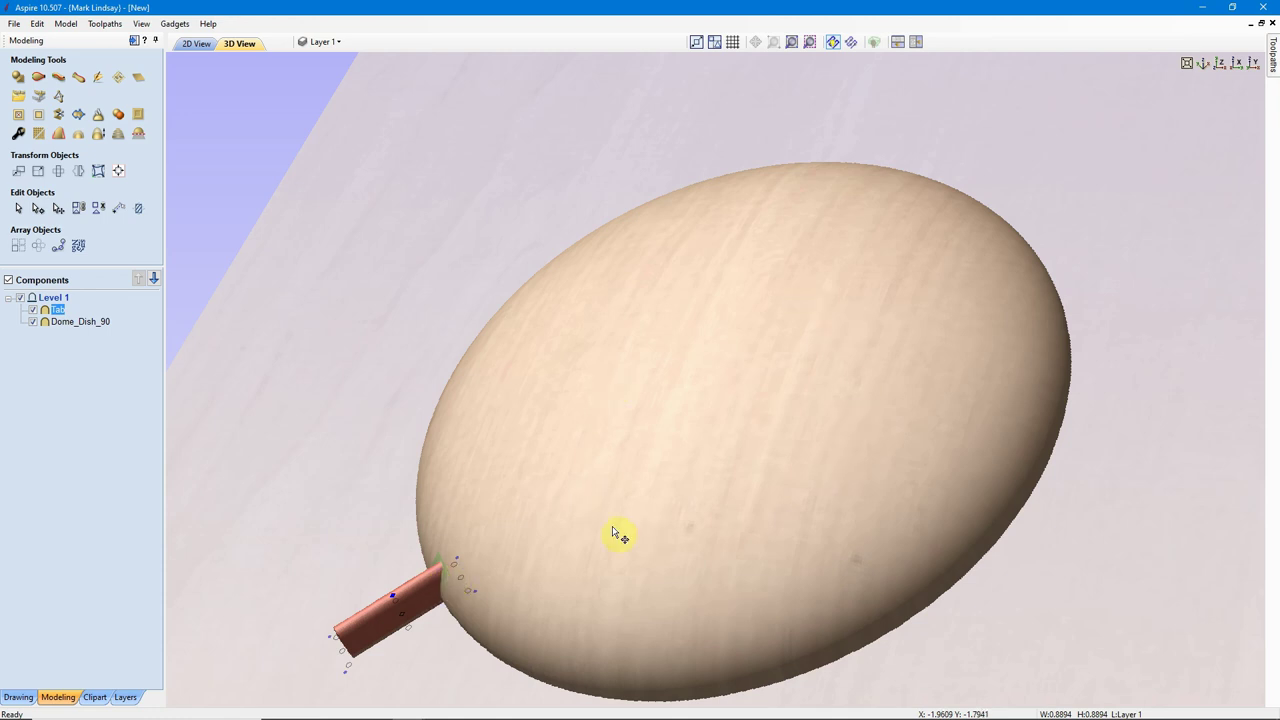
{"action": "scroll", "coordinate": [730, 455], "scroll_direction": "down", "scroll_amount": 2}
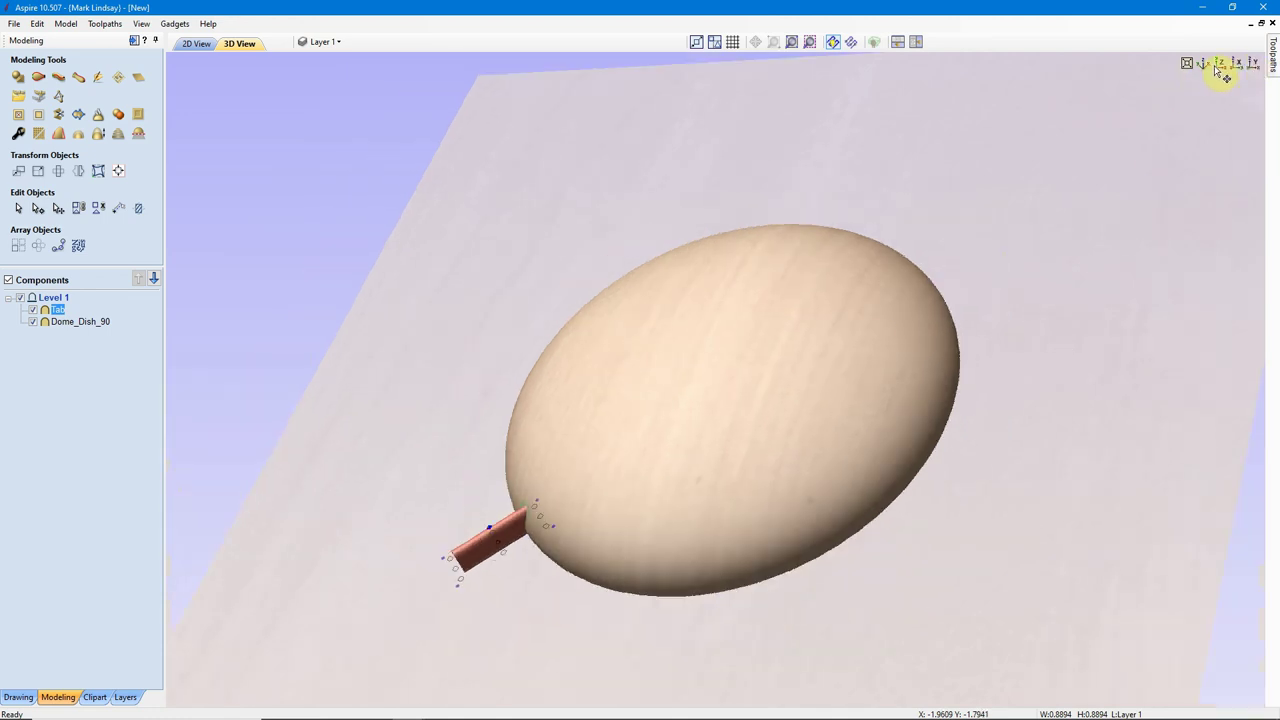
{"action": "left_click", "coordinate": [1219, 64]}
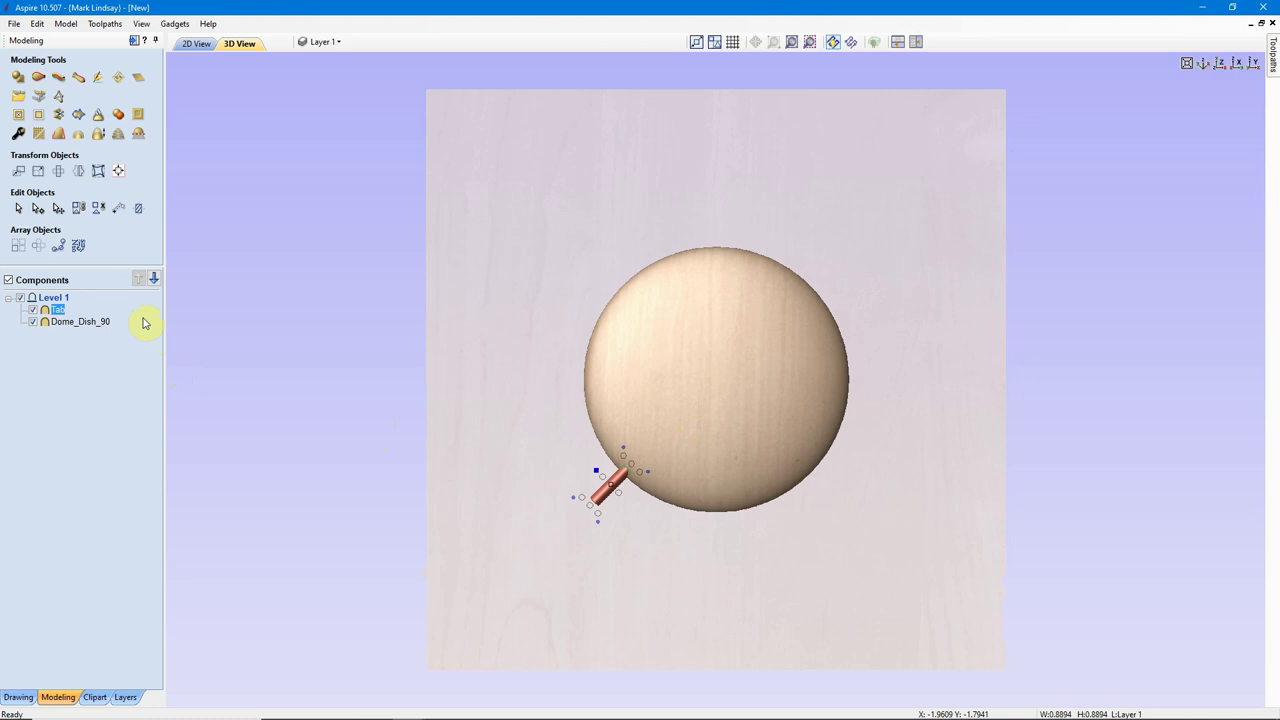
{"action": "mouse_move", "coordinate": [56, 316]}
{"action": "scroll", "coordinate": [618, 497], "scroll_direction": "up", "scroll_amount": 1}
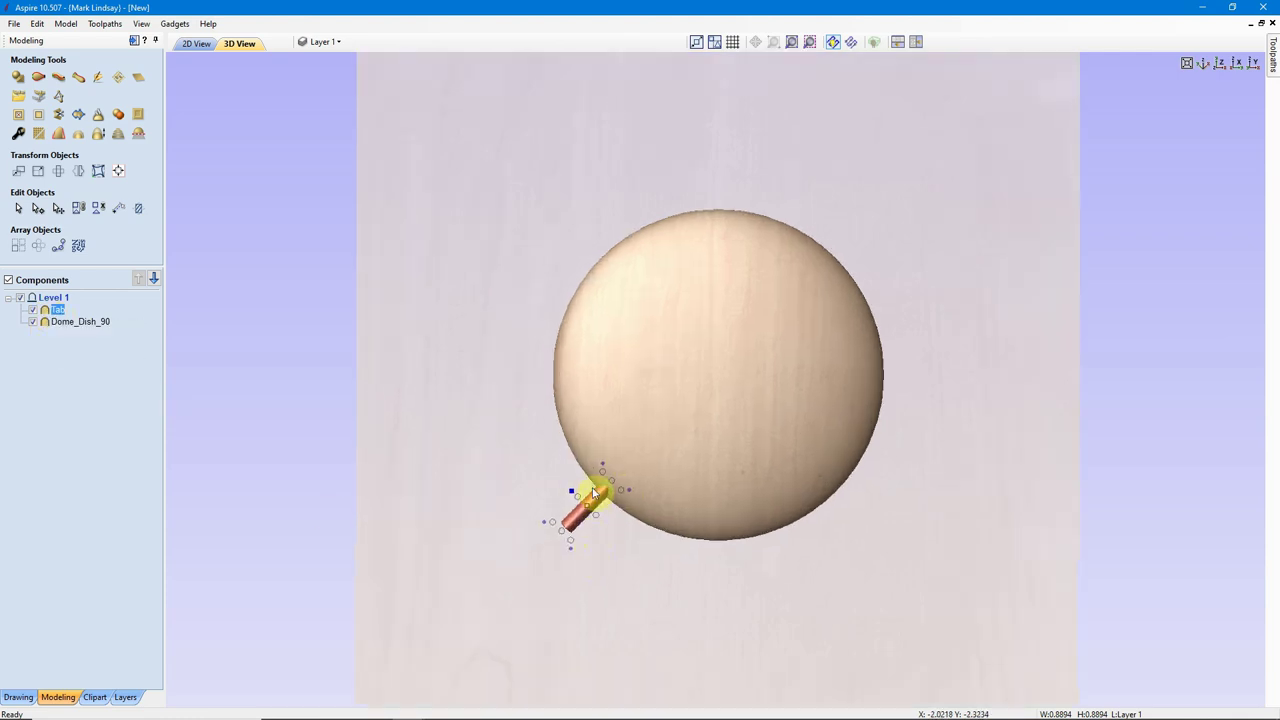
{"action": "scroll", "coordinate": [606, 480], "scroll_direction": "up", "scroll_amount": 1}
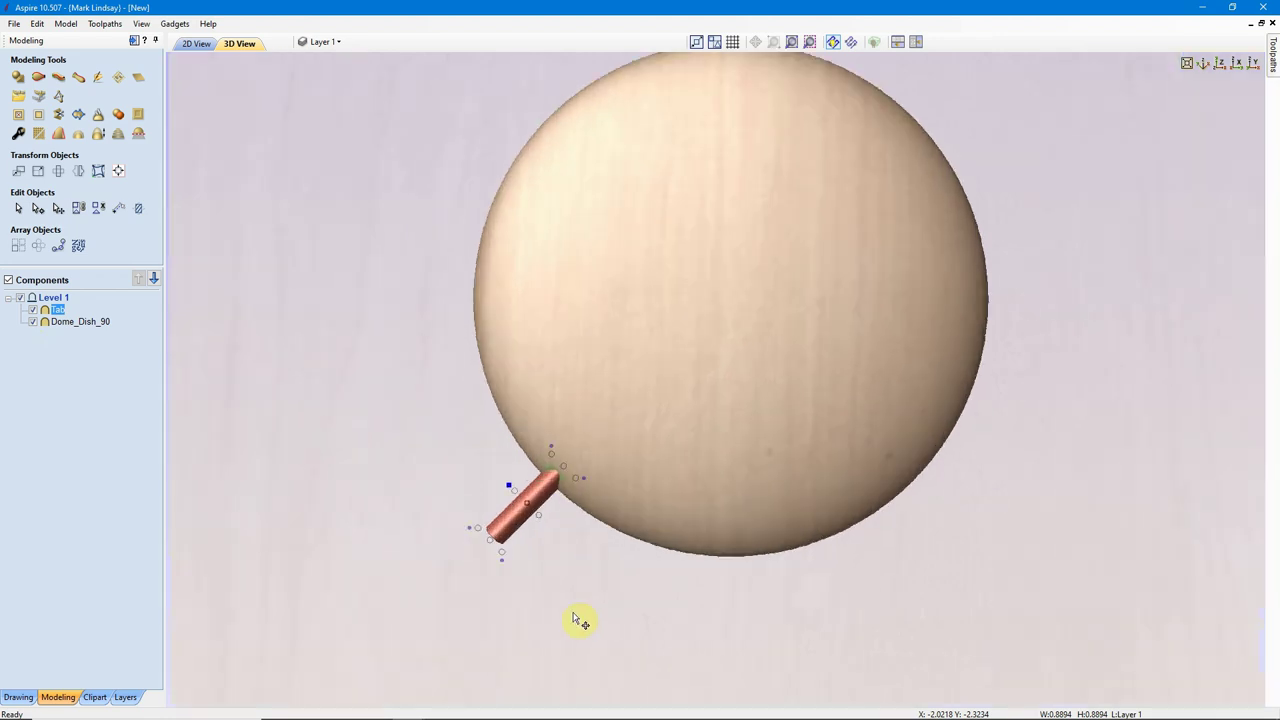
{"action": "scroll", "coordinate": [591, 457], "scroll_direction": "down", "scroll_amount": 1}
{"action": "left_click_drag", "start_coordinate": [586, 443], "coordinate": [509, 514]}
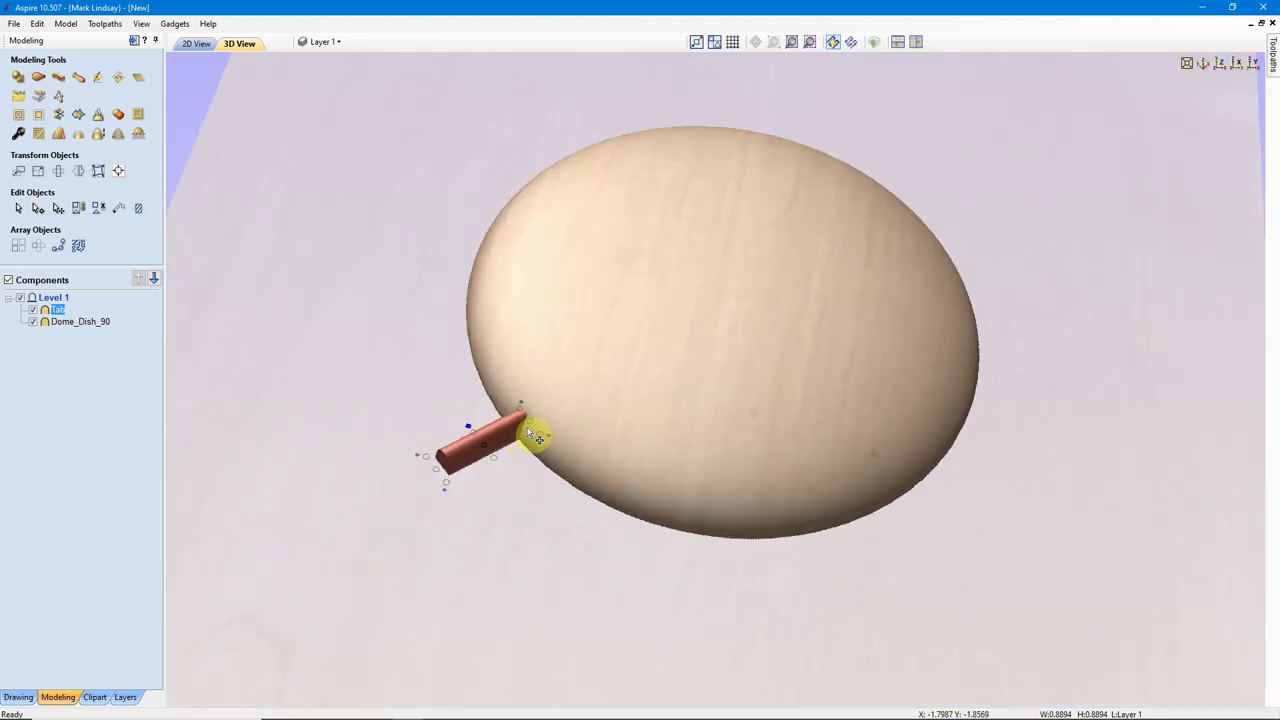
{"action": "left_click", "coordinate": [1220, 63]}
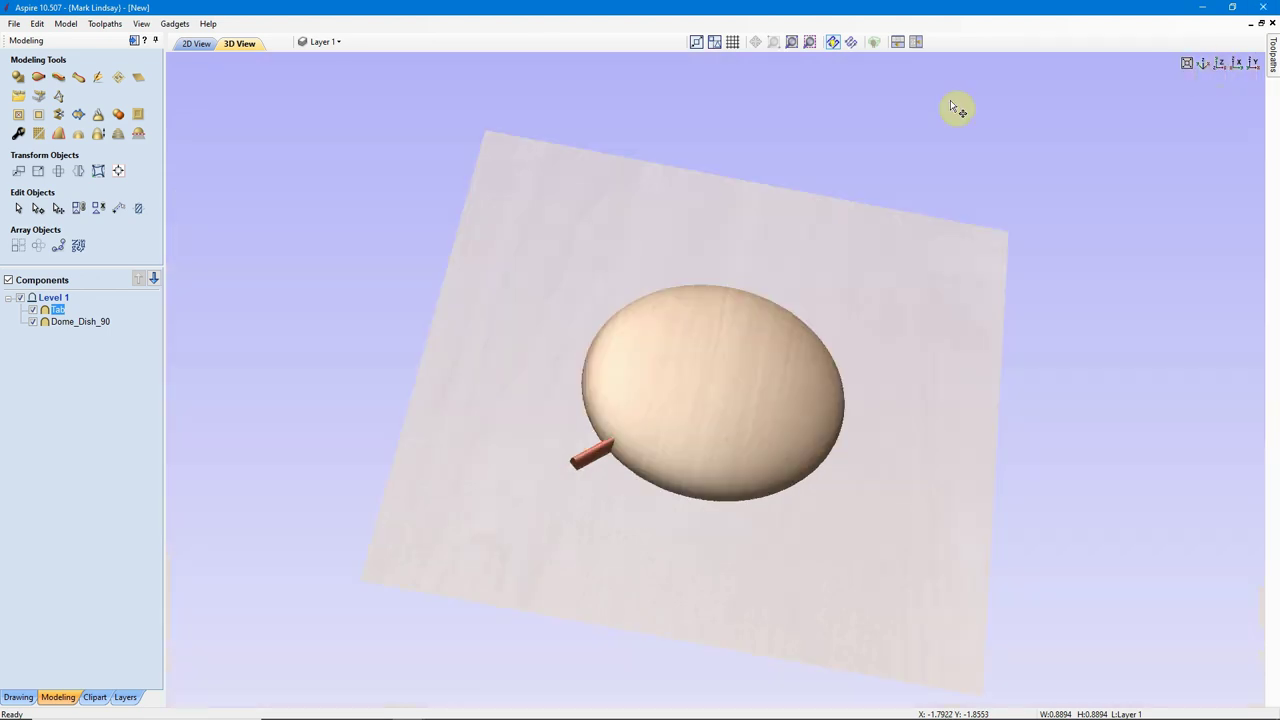
Set up a Circular Copy of the tab with its rotation centre at X 0, Y 0.
{"action": "left_click", "coordinate": [195, 44]}
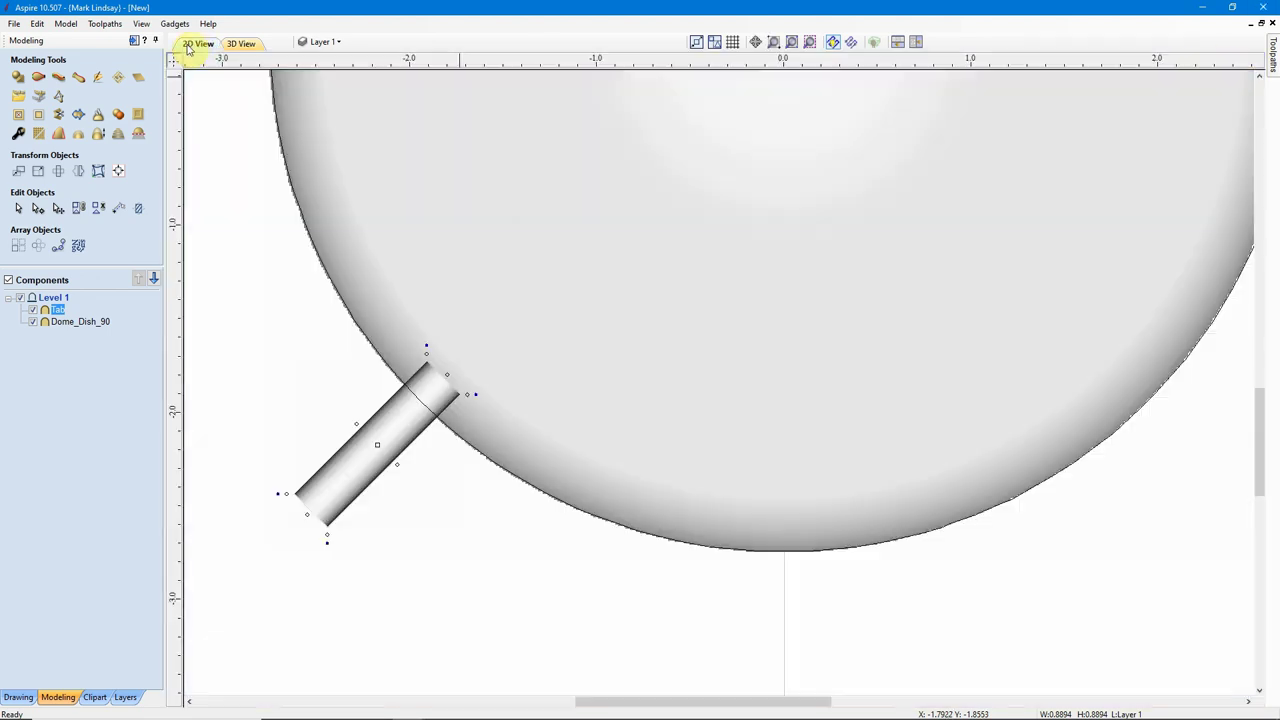
{"action": "left_click", "coordinate": [726, 634]}
{"action": "left_click", "coordinate": [810, 43]}
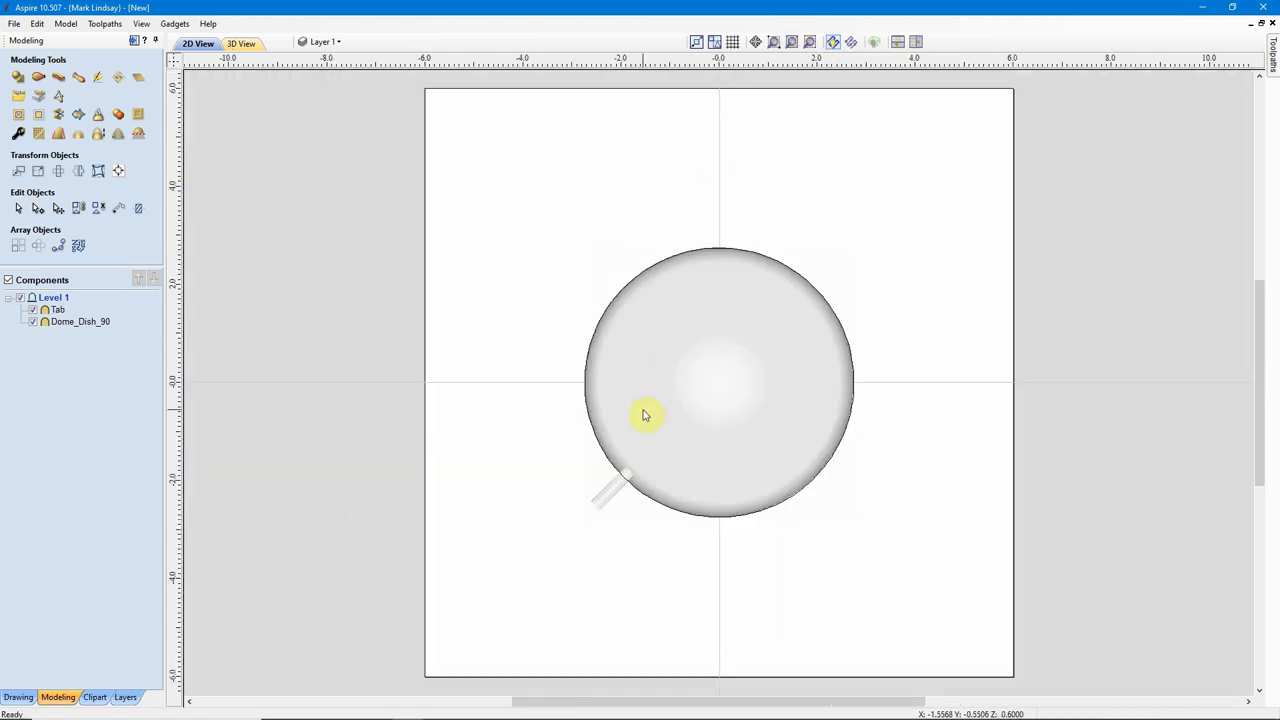
{"action": "left_click", "coordinate": [609, 496]}
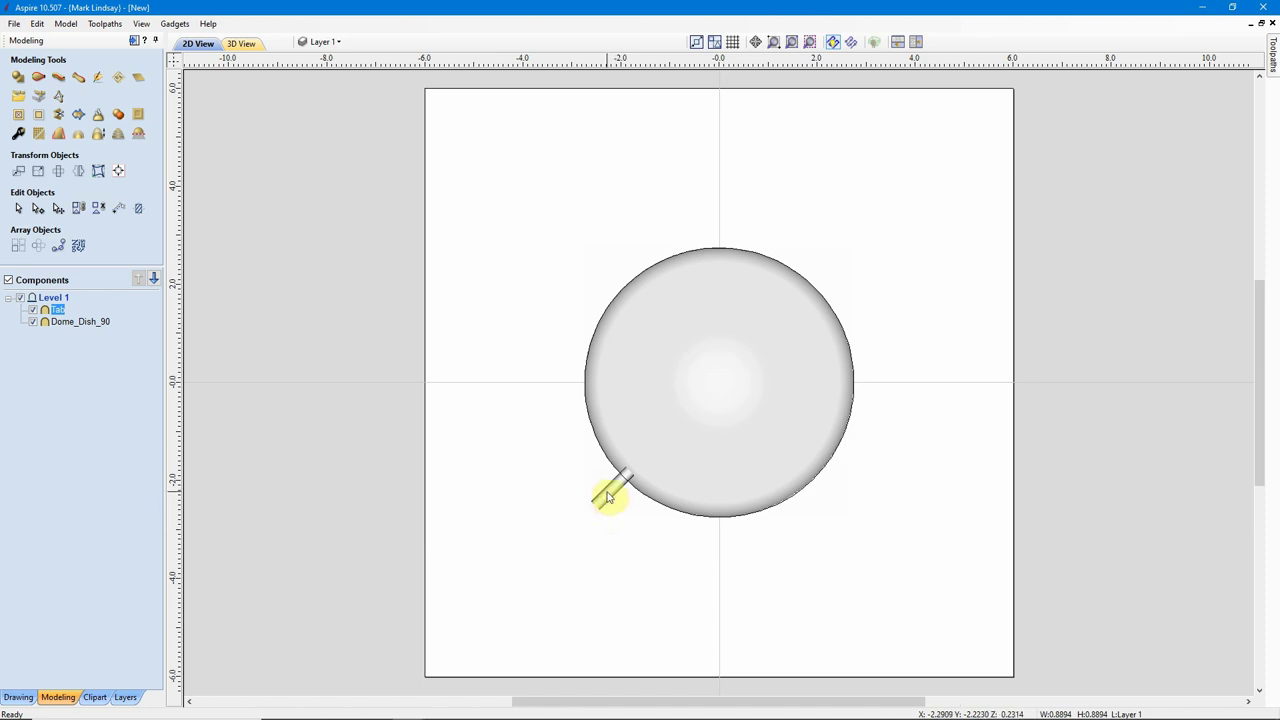
{"action": "left_click", "coordinate": [609, 496]}
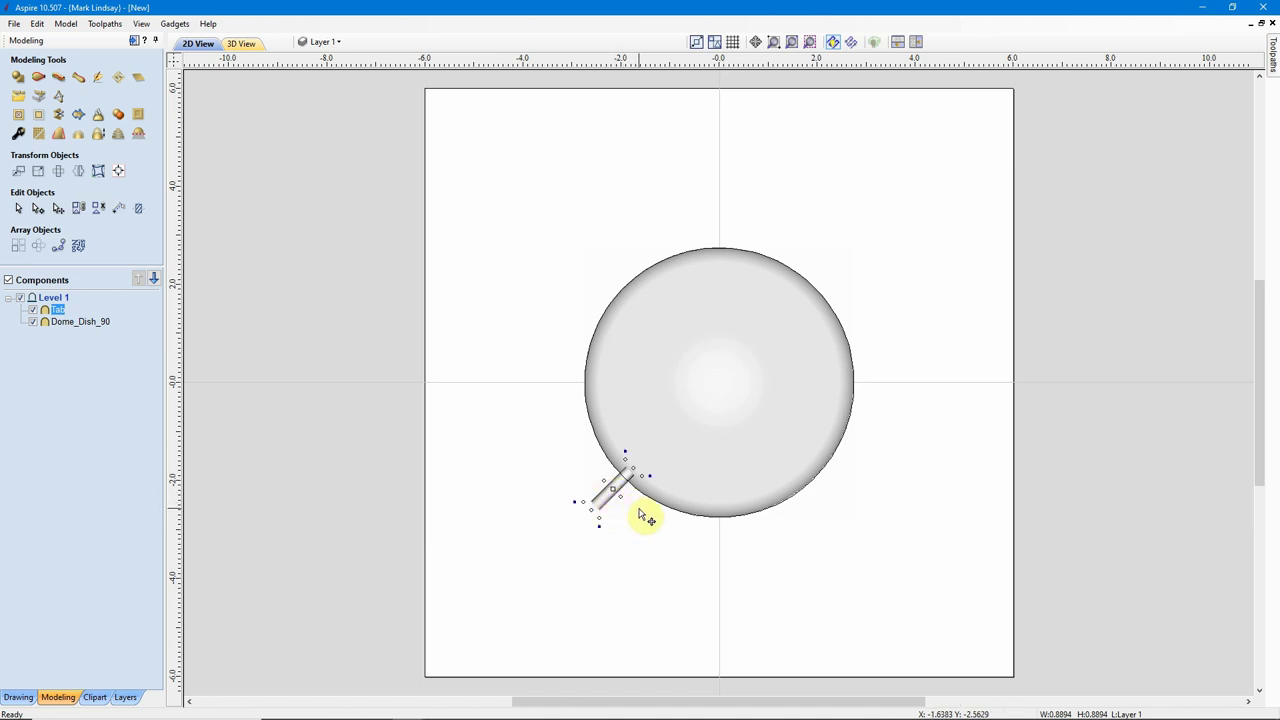
{"action": "left_click", "coordinate": [18, 697]}
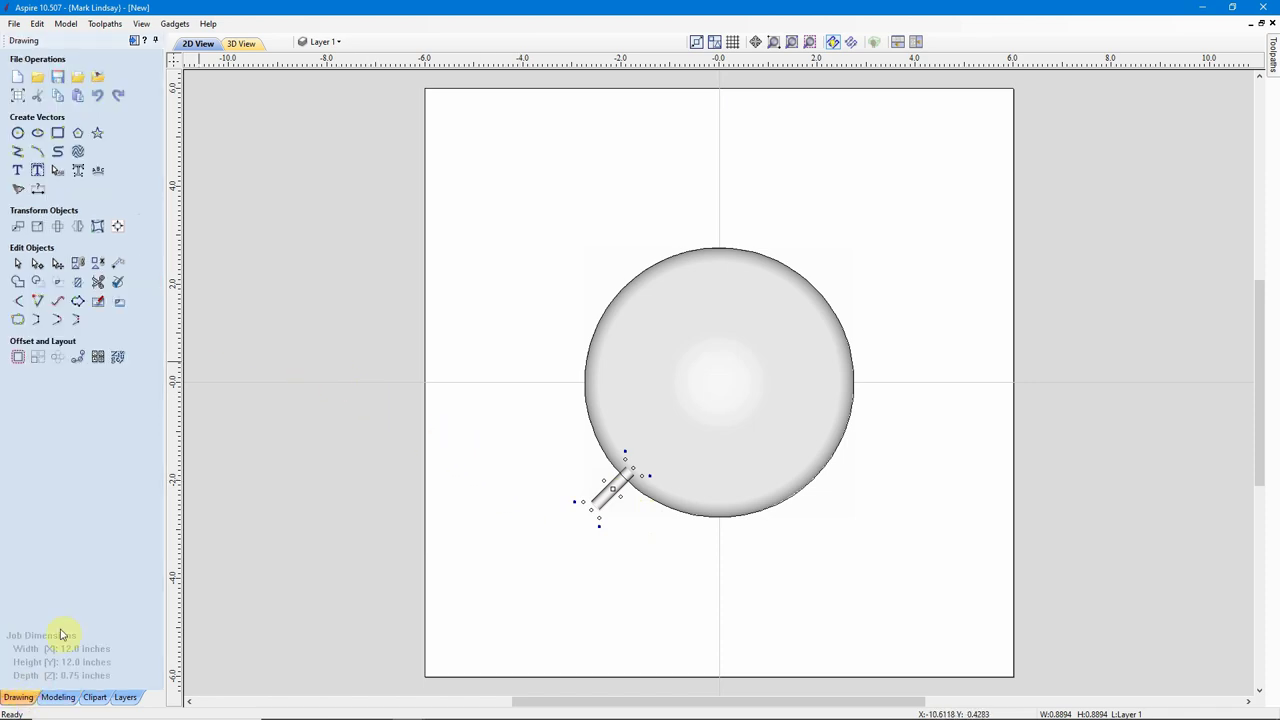
{"action": "left_click", "coordinate": [57, 360]}
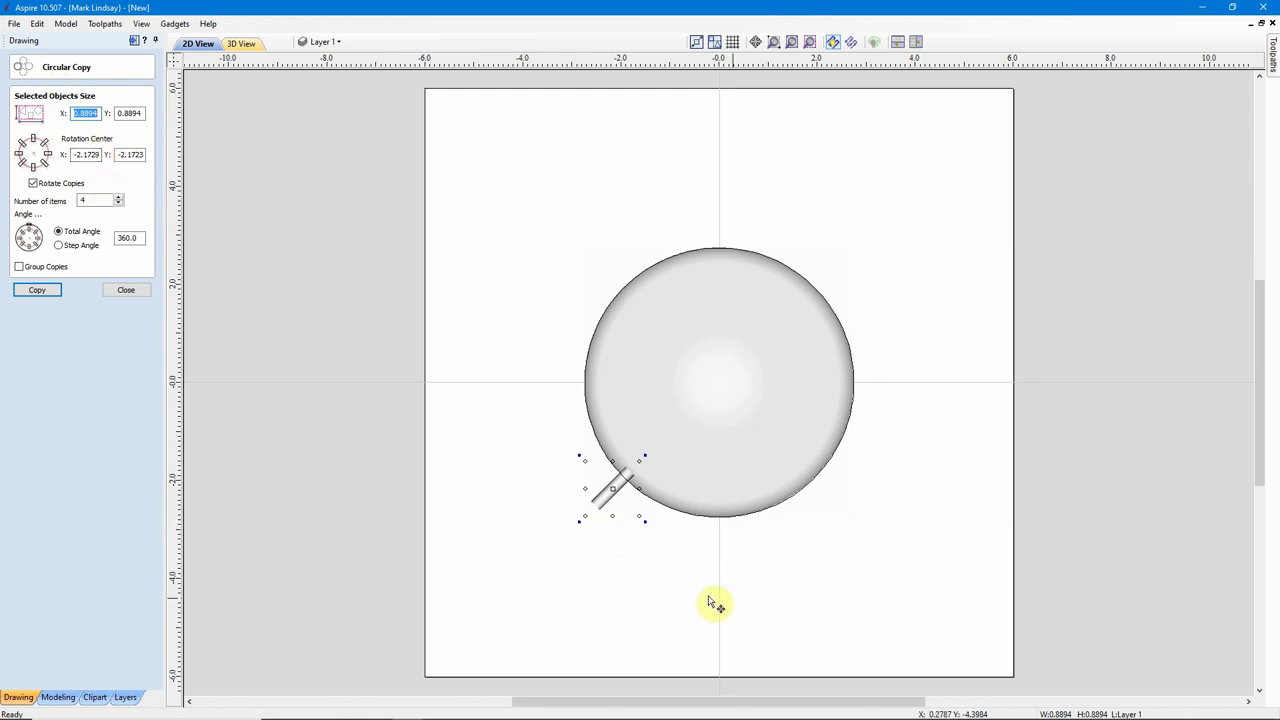
{"action": "left_click_drag", "start_coordinate": [74, 155], "coordinate": [100, 156]}
{"action": "type", "text": "0"}
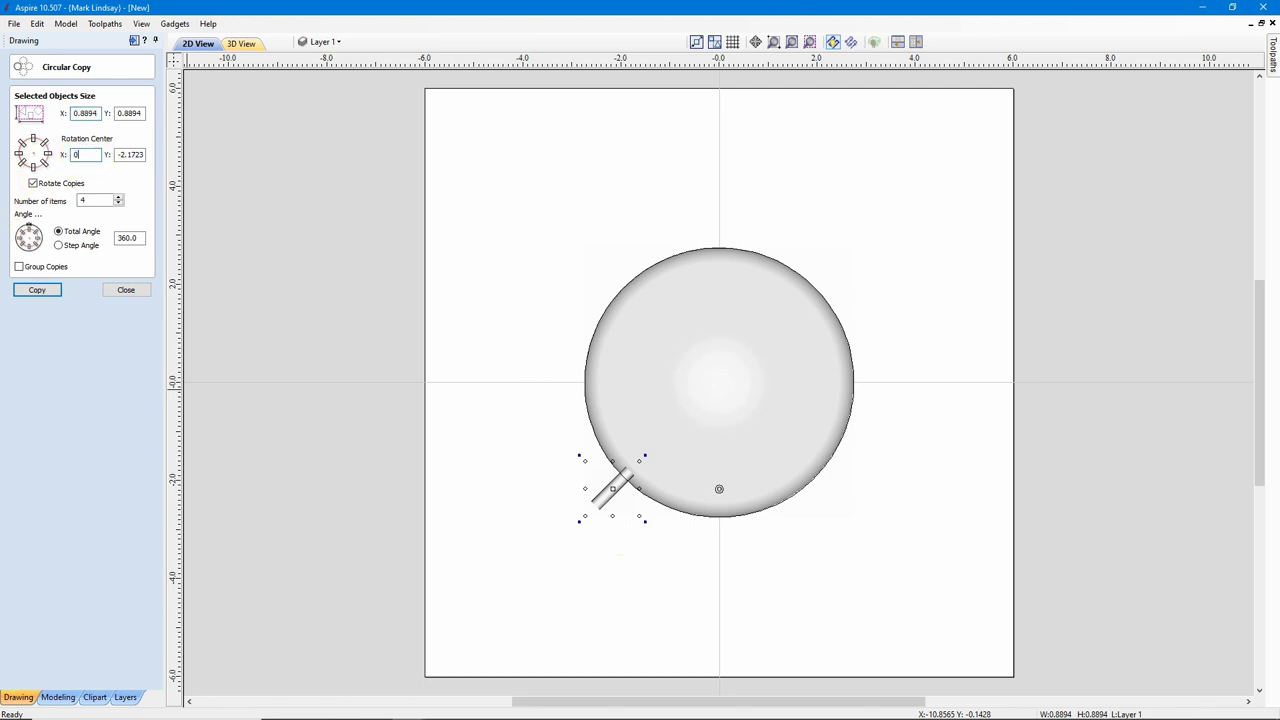
{"action": "left_click", "coordinate": [118, 156]}
{"action": "left_click_drag", "start_coordinate": [122, 156], "coordinate": [141, 154]}
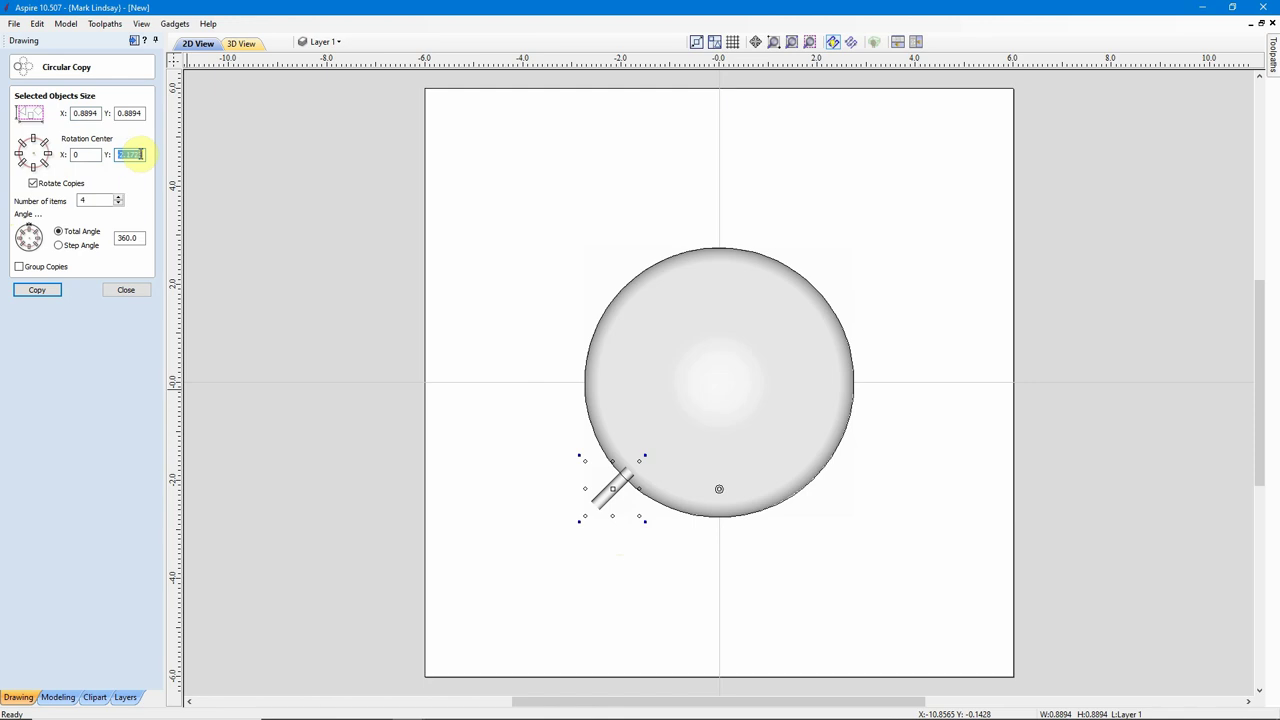
{"action": "type", "text": "0"}
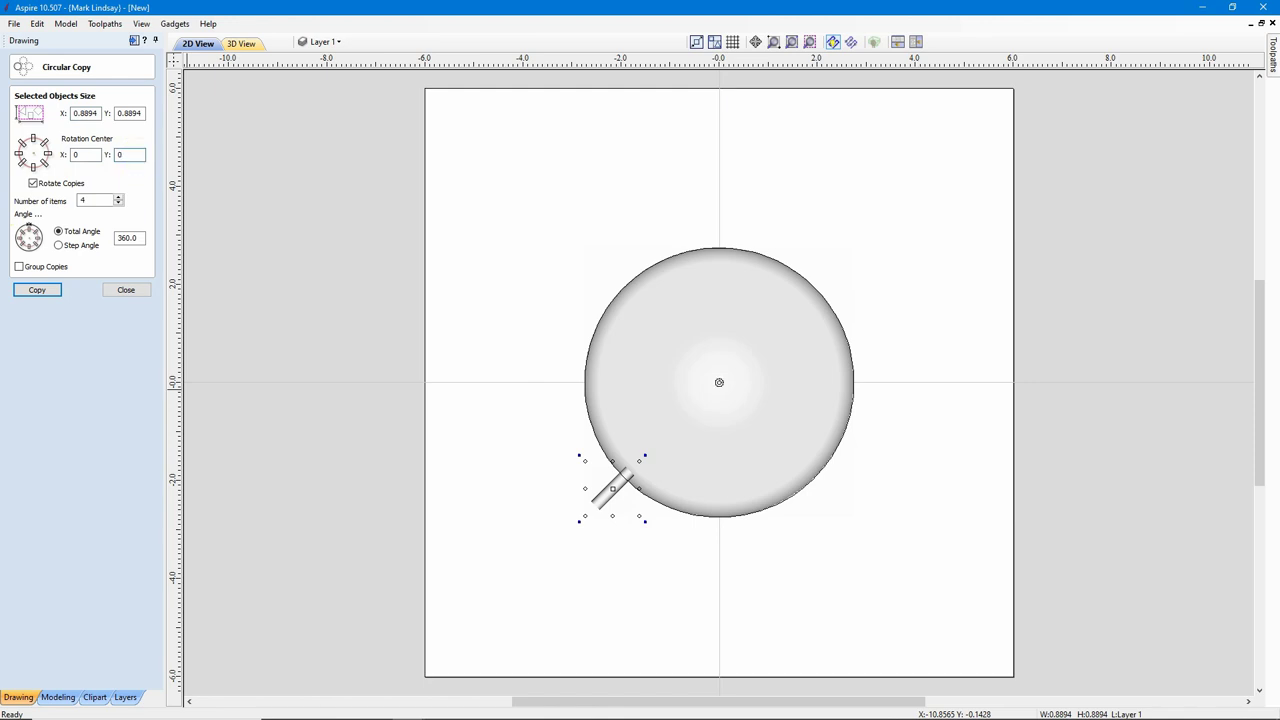
Create the circular array of 4 rotated tabs over a total angle of 360 degrees and finish the copy.
{"action": "double_click", "coordinate": [90, 200]}
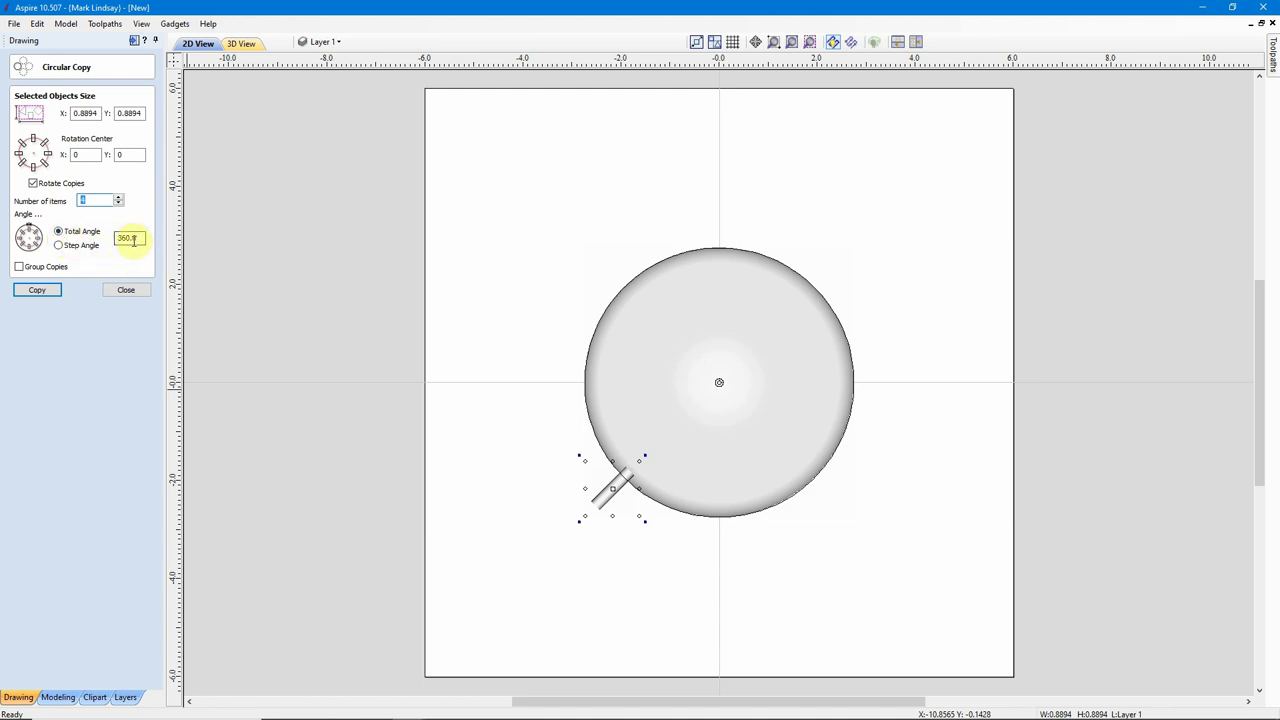
{"action": "left_click", "coordinate": [40, 292]}
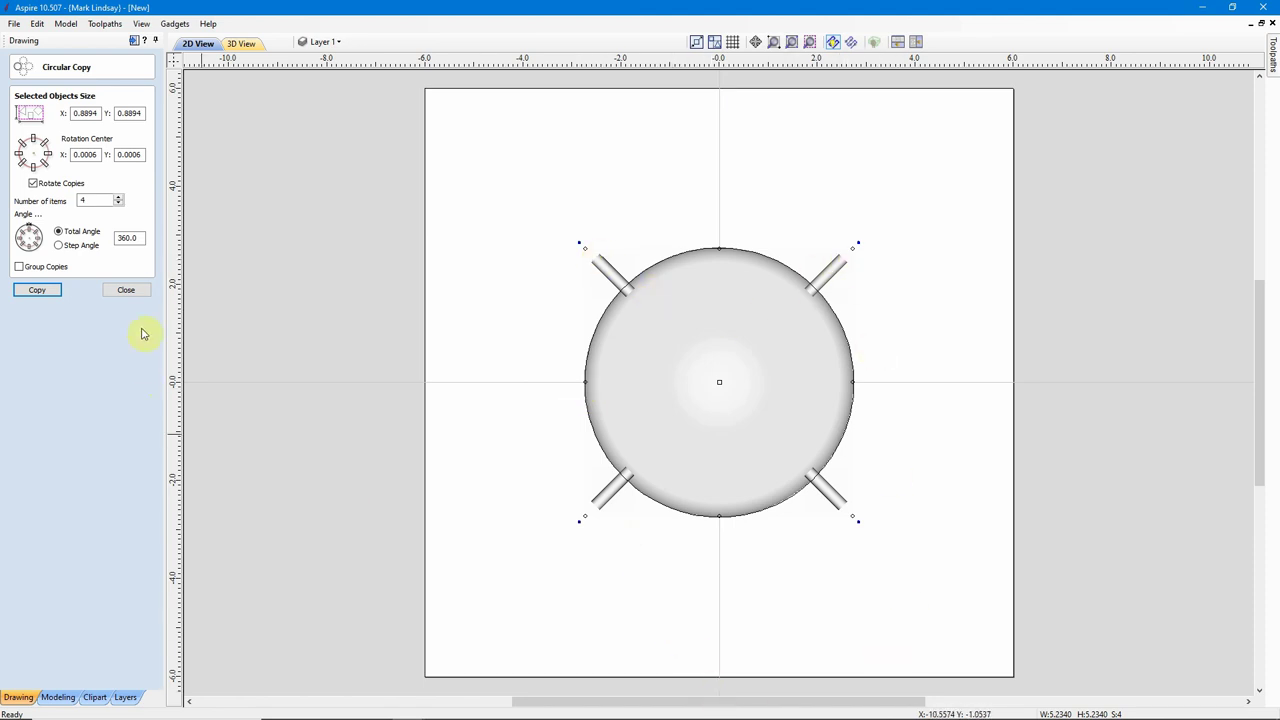
{"action": "left_click", "coordinate": [126, 290]}
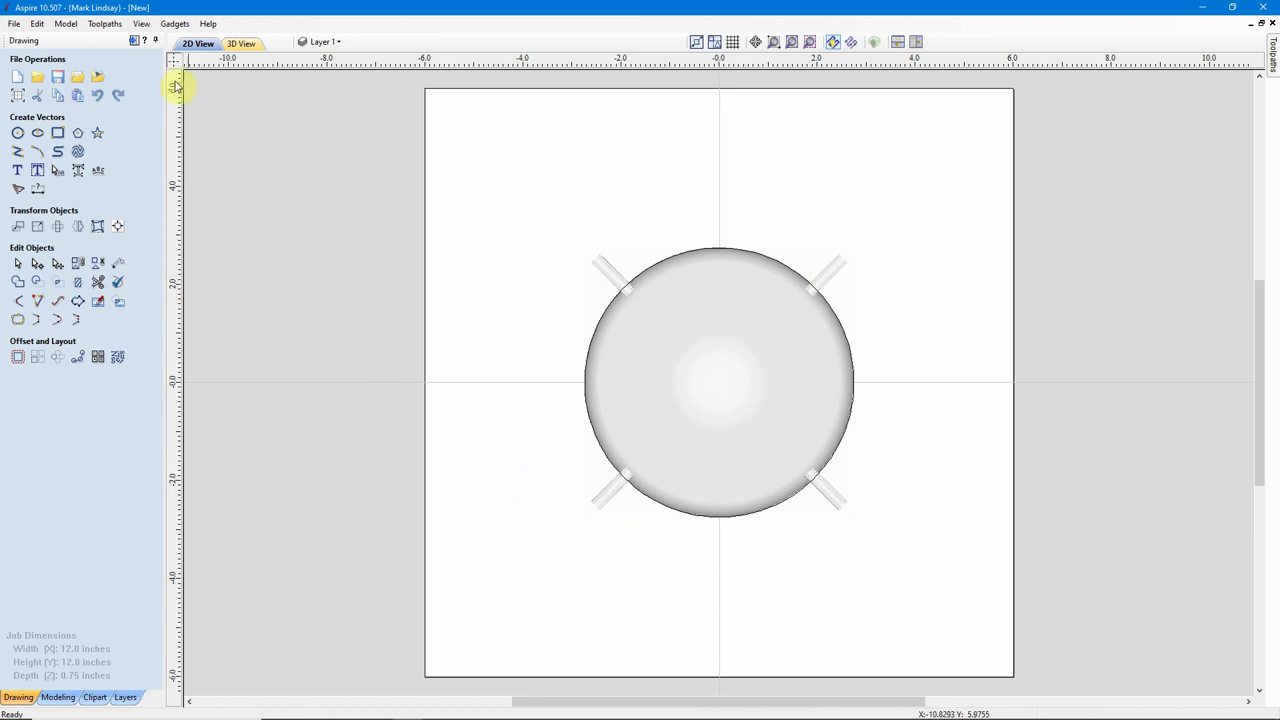
Calculate a 3D finish toolpath within the dome's circle vector using the 0.25 inch ball nose, 0.25 inch boundary offset and 0-degree raster.
{"action": "left_click", "coordinate": [134, 41]}
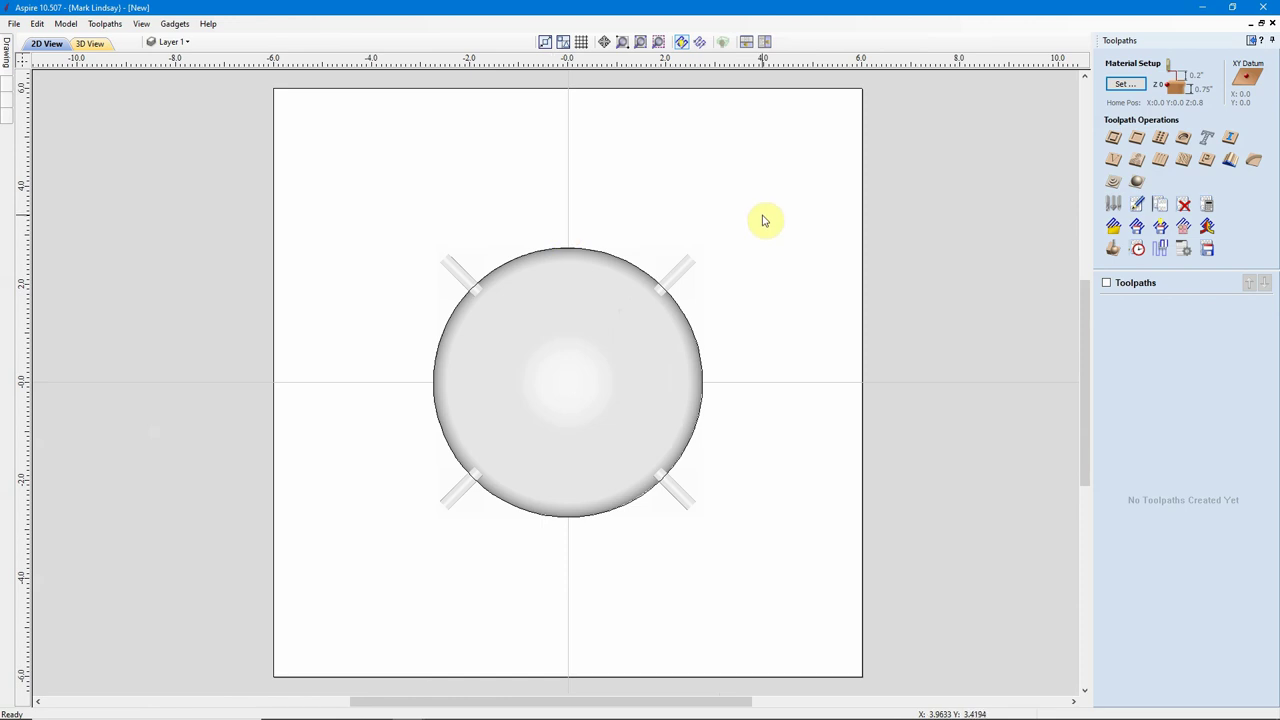
{"action": "scroll", "coordinate": [663, 298], "scroll_direction": "up", "scroll_amount": 2}
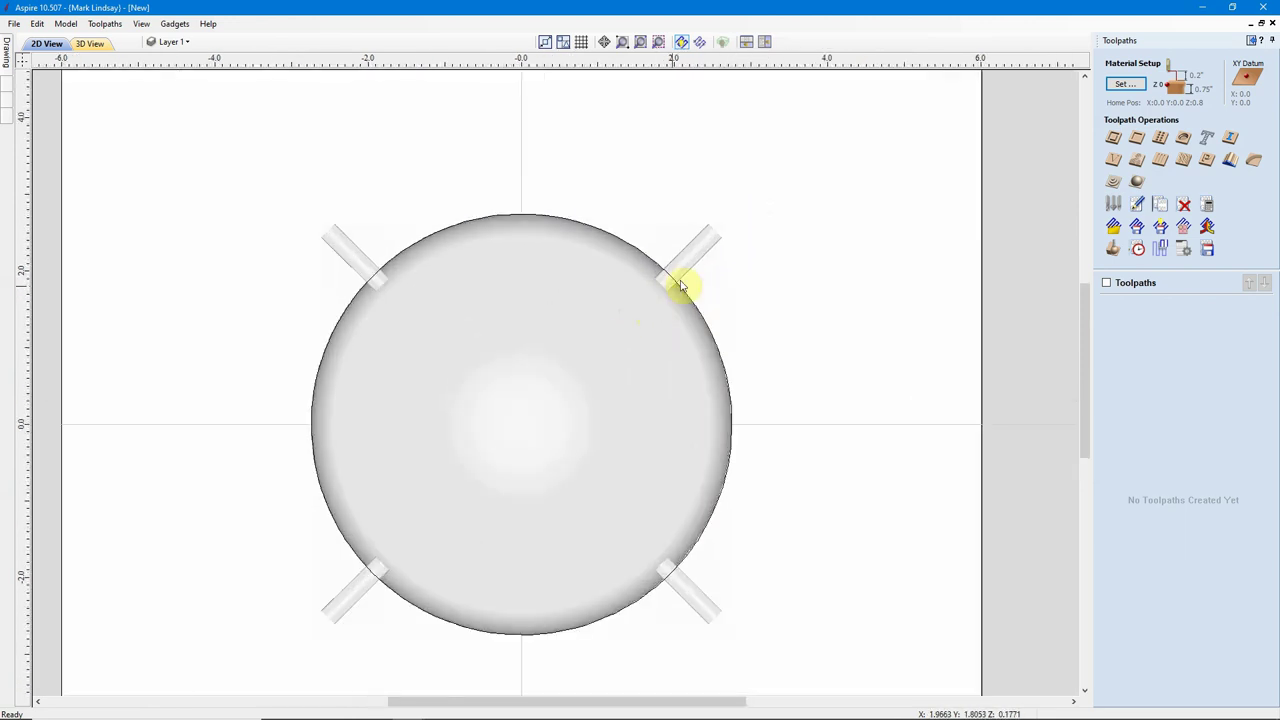
{"action": "left_click", "coordinate": [567, 341]}
{"action": "scroll", "coordinate": [575, 338], "scroll_direction": "down", "scroll_amount": 1}
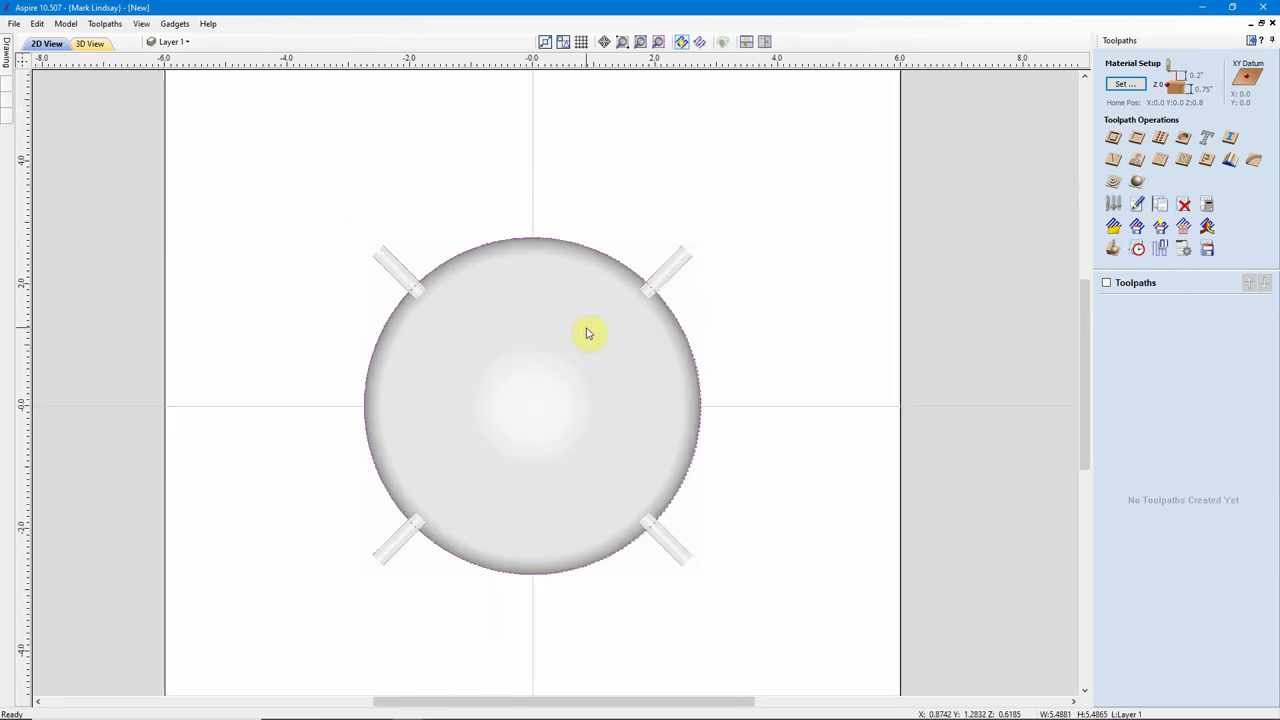
{"action": "left_click", "coordinate": [1136, 183]}
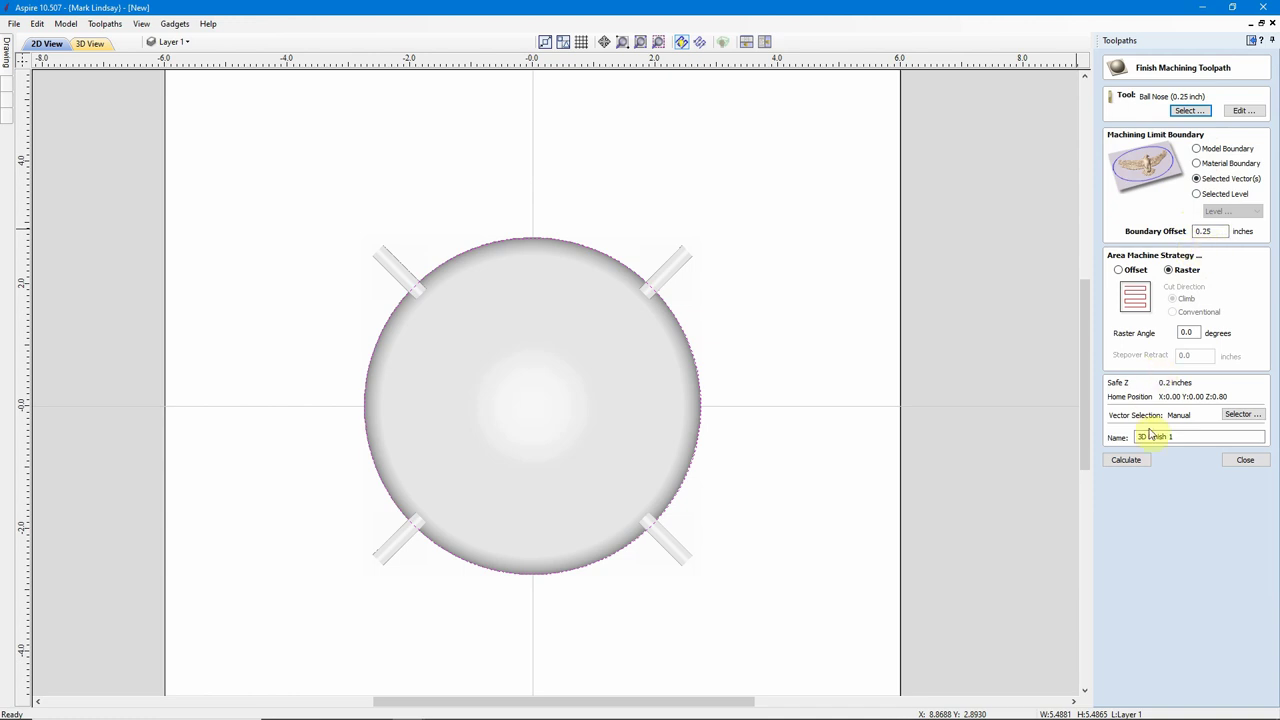
{"action": "left_click", "coordinate": [1130, 461]}
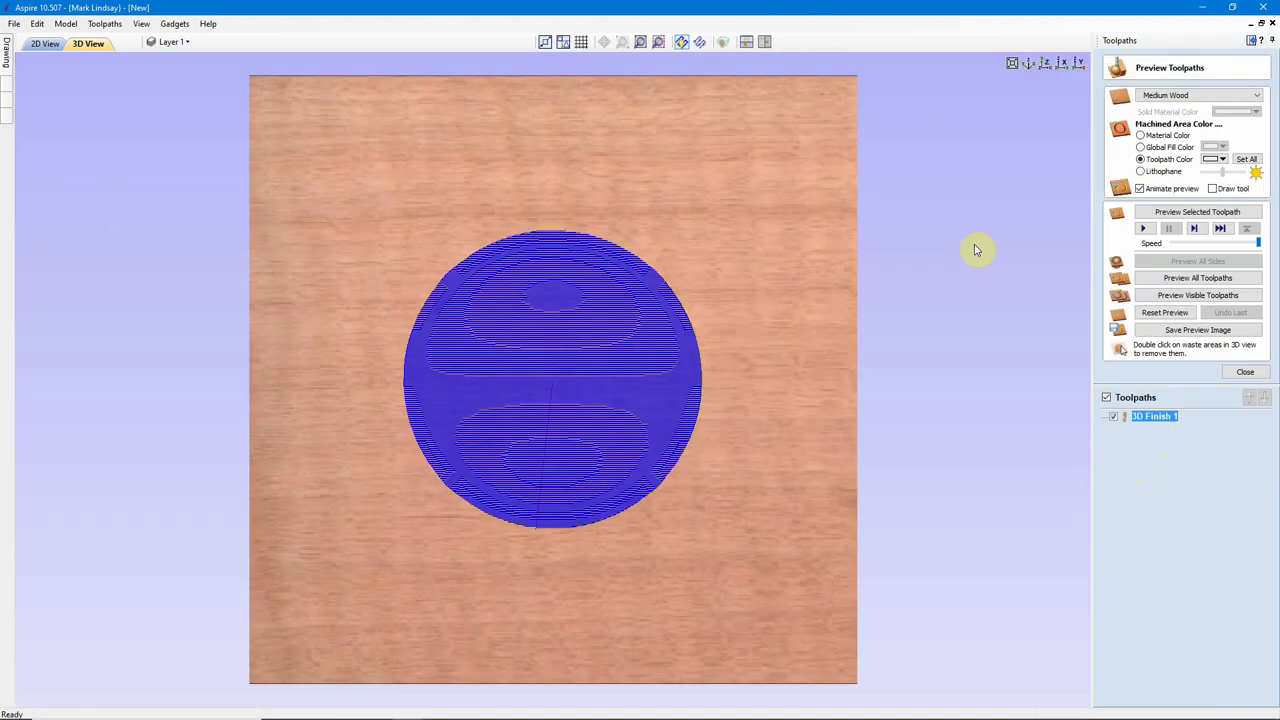
Preview the 3D finish toolpath on the material and inspect the cut around the dome and tabs.
{"action": "left_click", "coordinate": [1194, 213]}
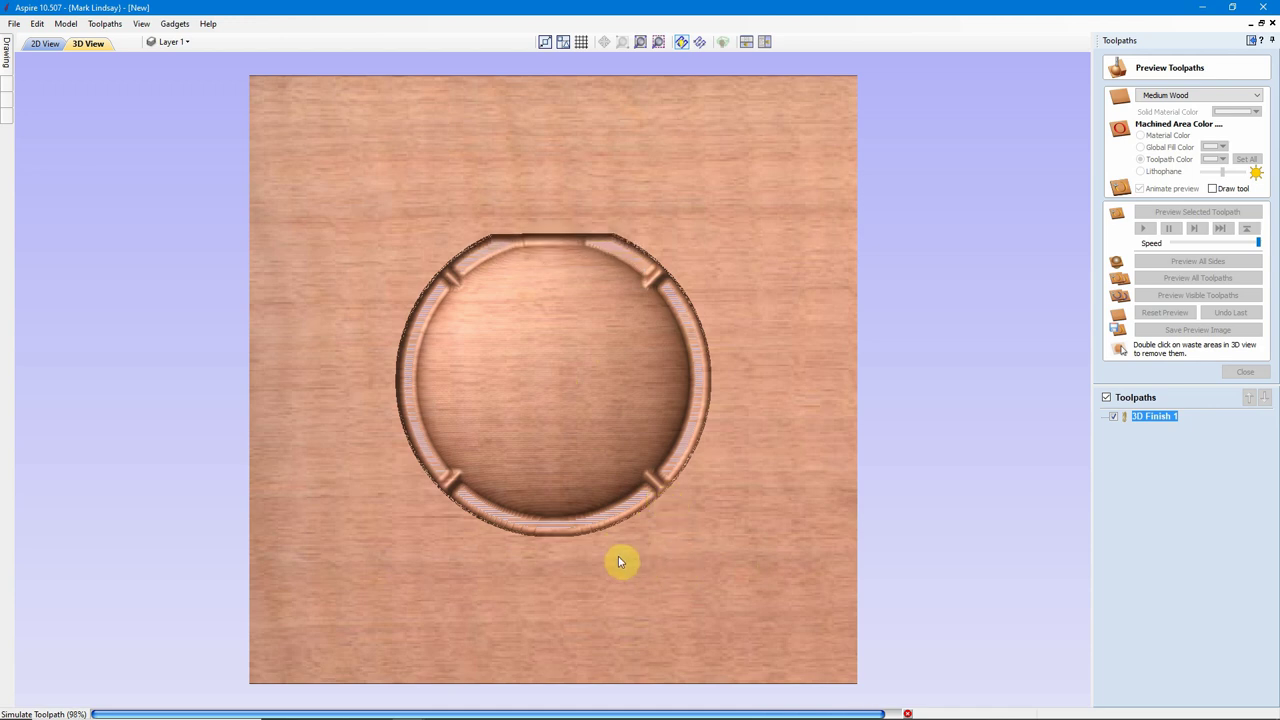
{"action": "scroll", "coordinate": [639, 305], "scroll_direction": "up", "scroll_amount": 2}
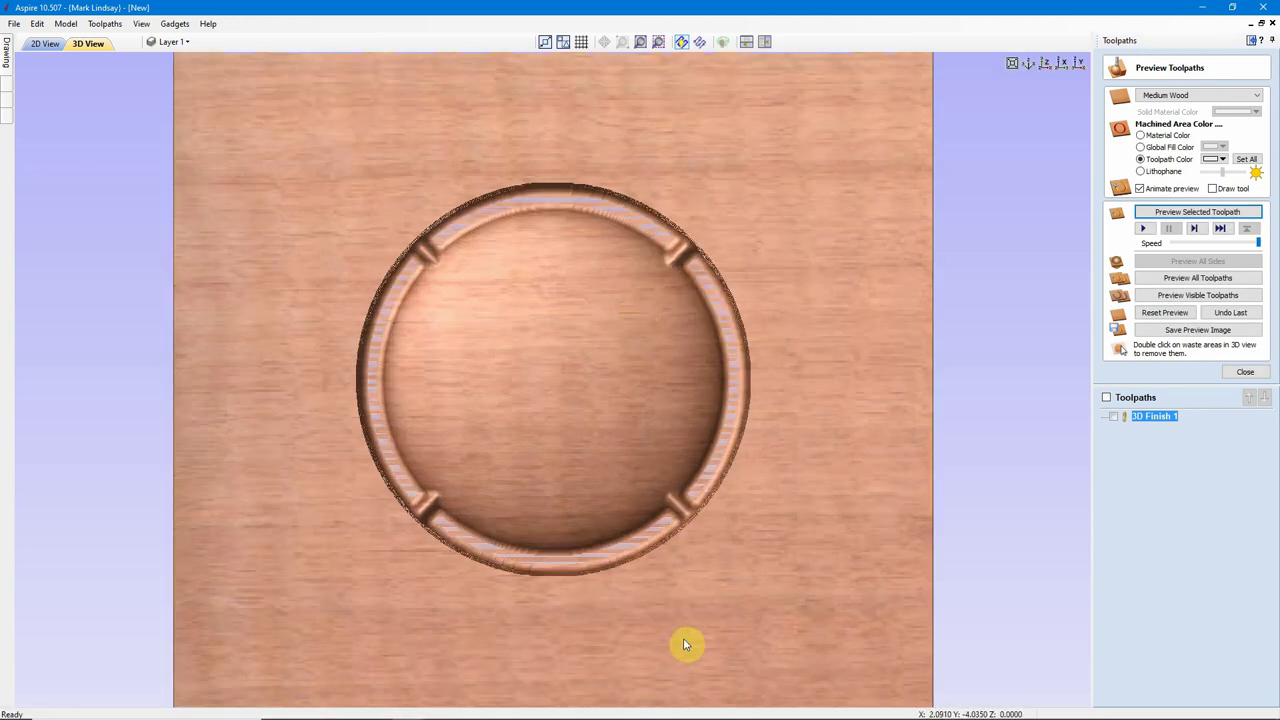
{"action": "left_click_drag", "start_coordinate": [684, 637], "coordinate": [776, 261]}
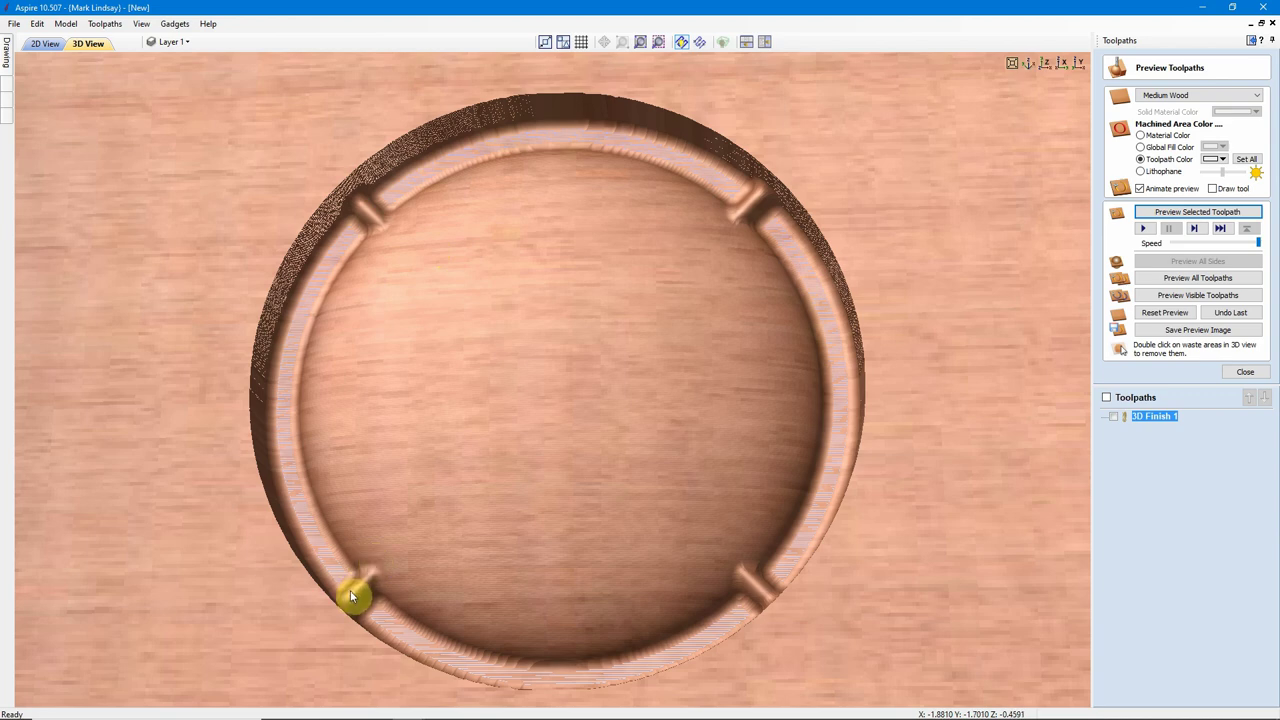
Examine the whole previewed workpiece from directly above.
{"action": "scroll", "coordinate": [569, 434], "scroll_direction": "down", "scroll_amount": 2}
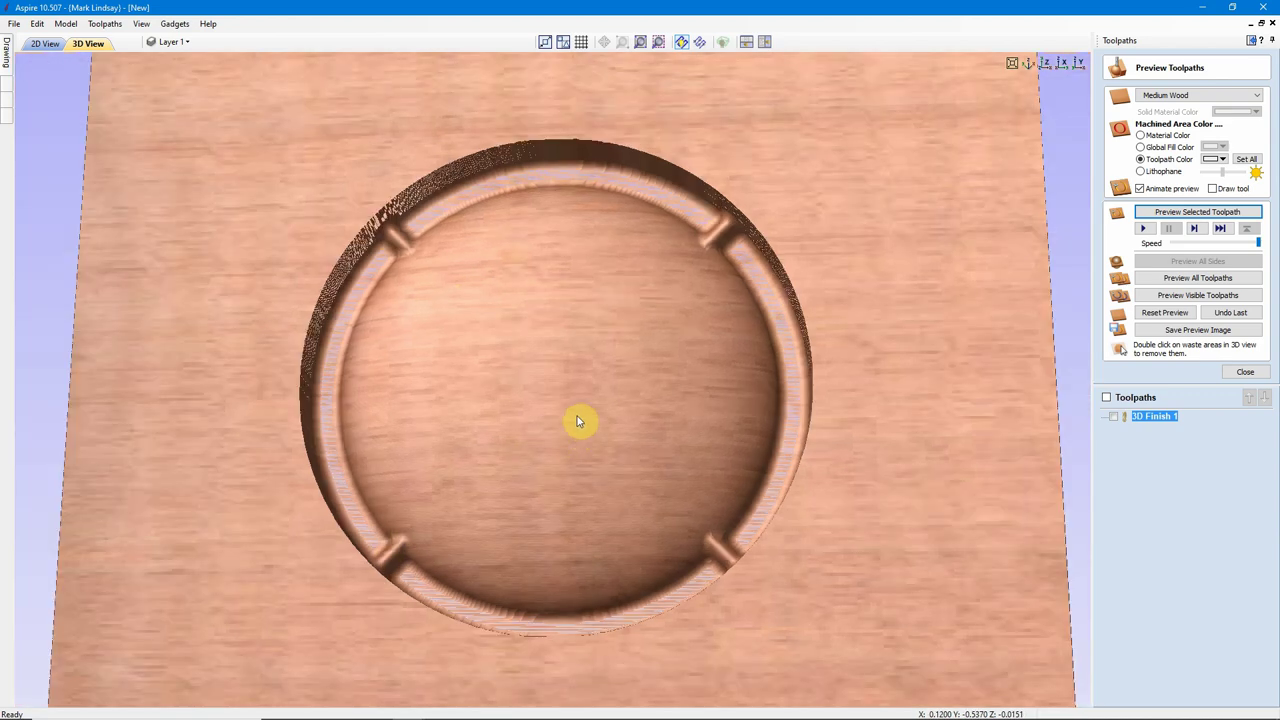
{"action": "scroll", "coordinate": [532, 353], "scroll_direction": "down", "scroll_amount": 1}
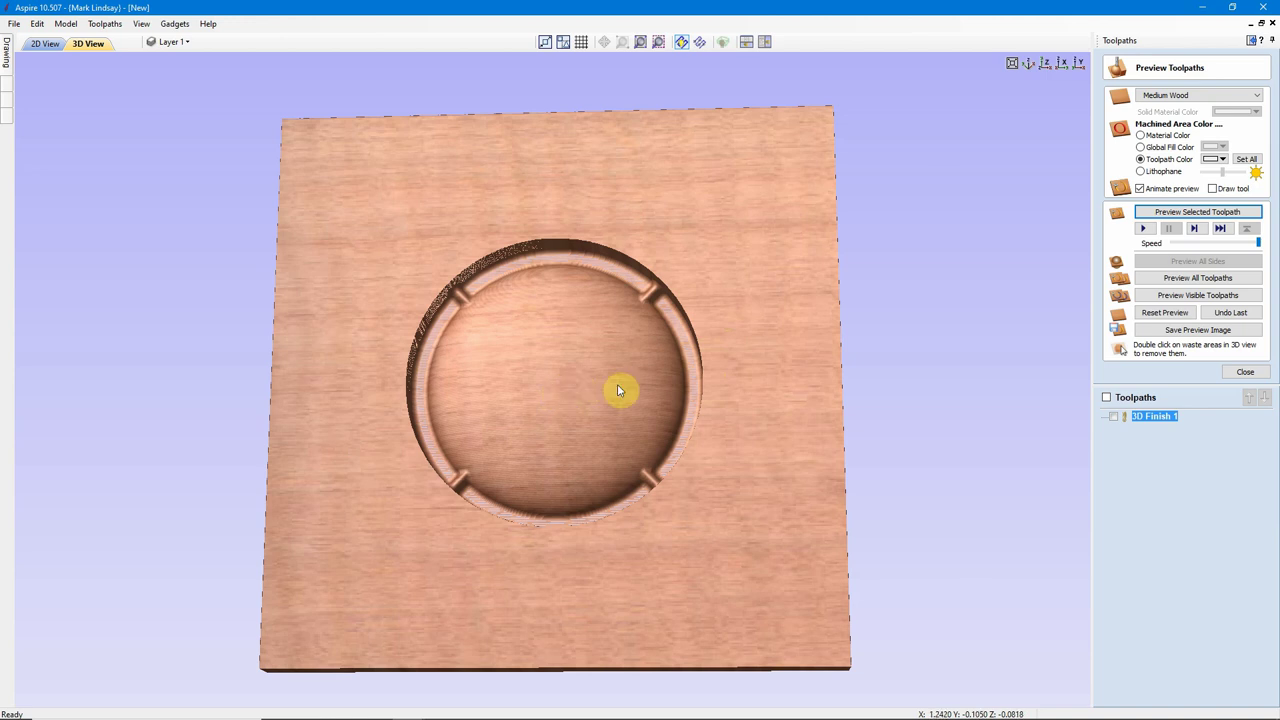
{"action": "left_click", "coordinate": [1045, 63]}
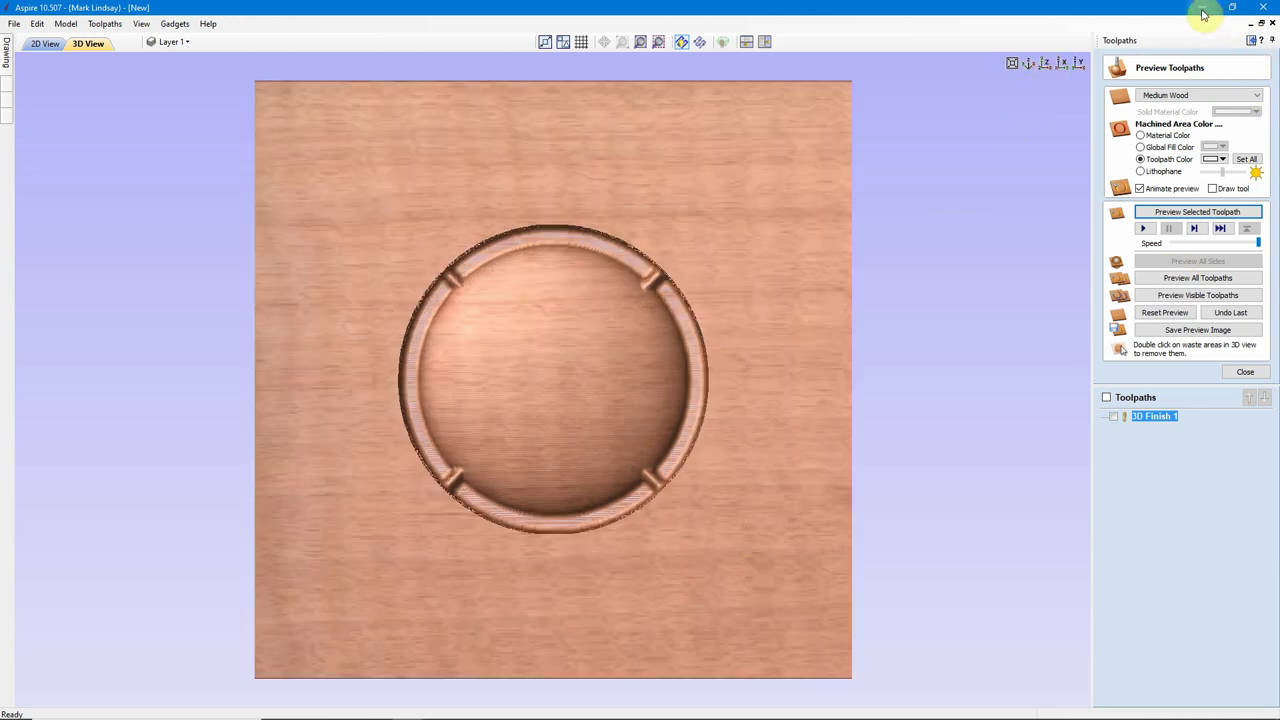
Create a new double-sided 12 x 12 x 0.75 inch job in the other Aspire window, with Z zero on the material surface.
{"action": "mouse_move", "coordinate": [390, 712]}
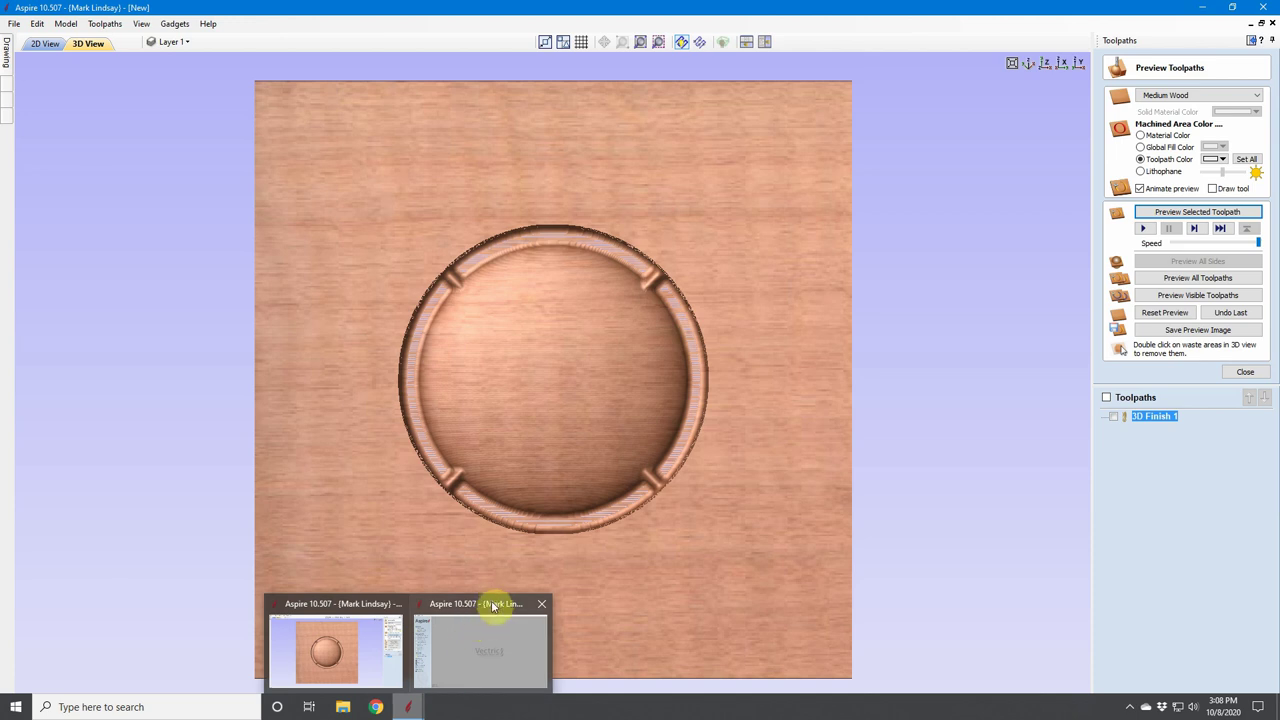
{"action": "left_click", "coordinate": [492, 606]}
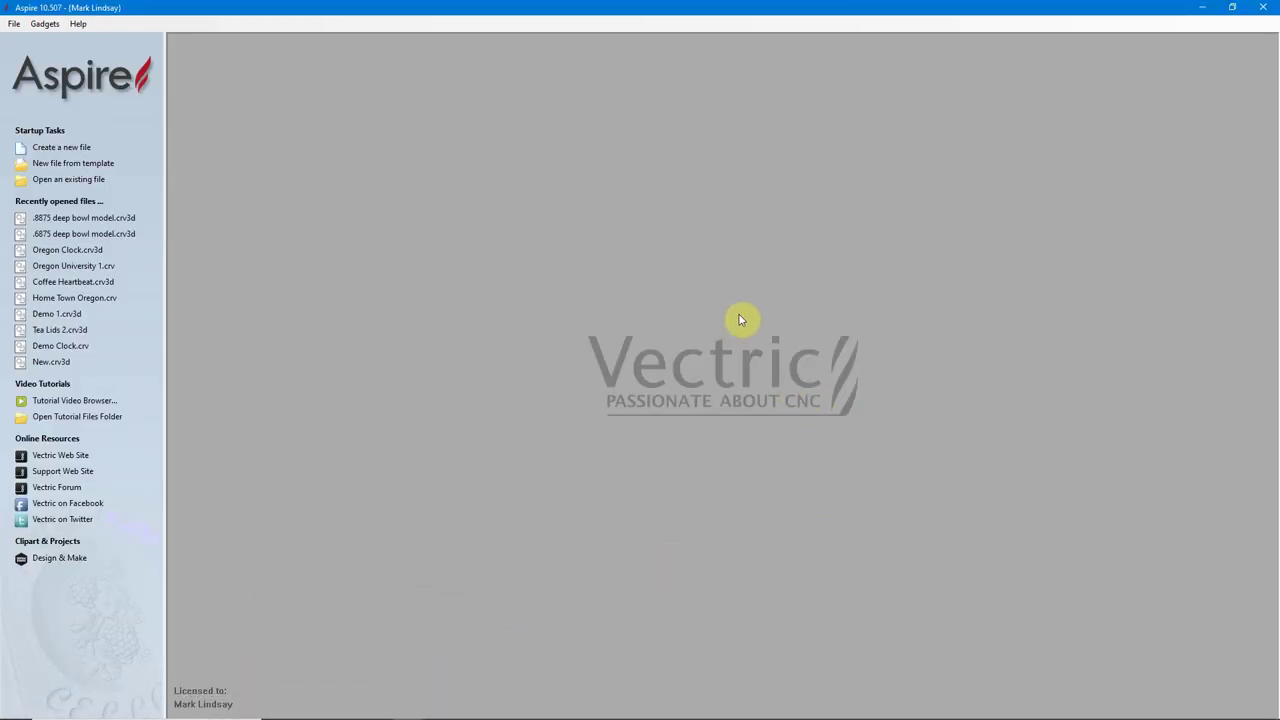
{"action": "left_click", "coordinate": [70, 149]}
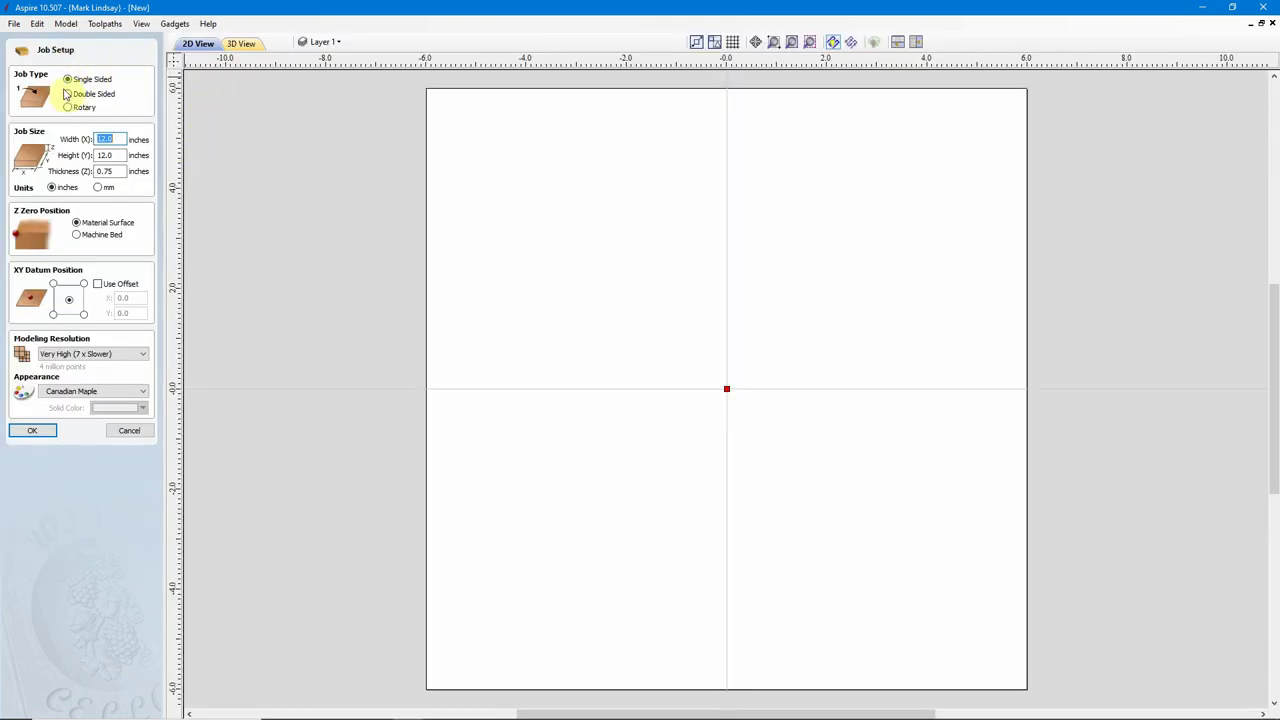
{"action": "left_click", "coordinate": [67, 94]}
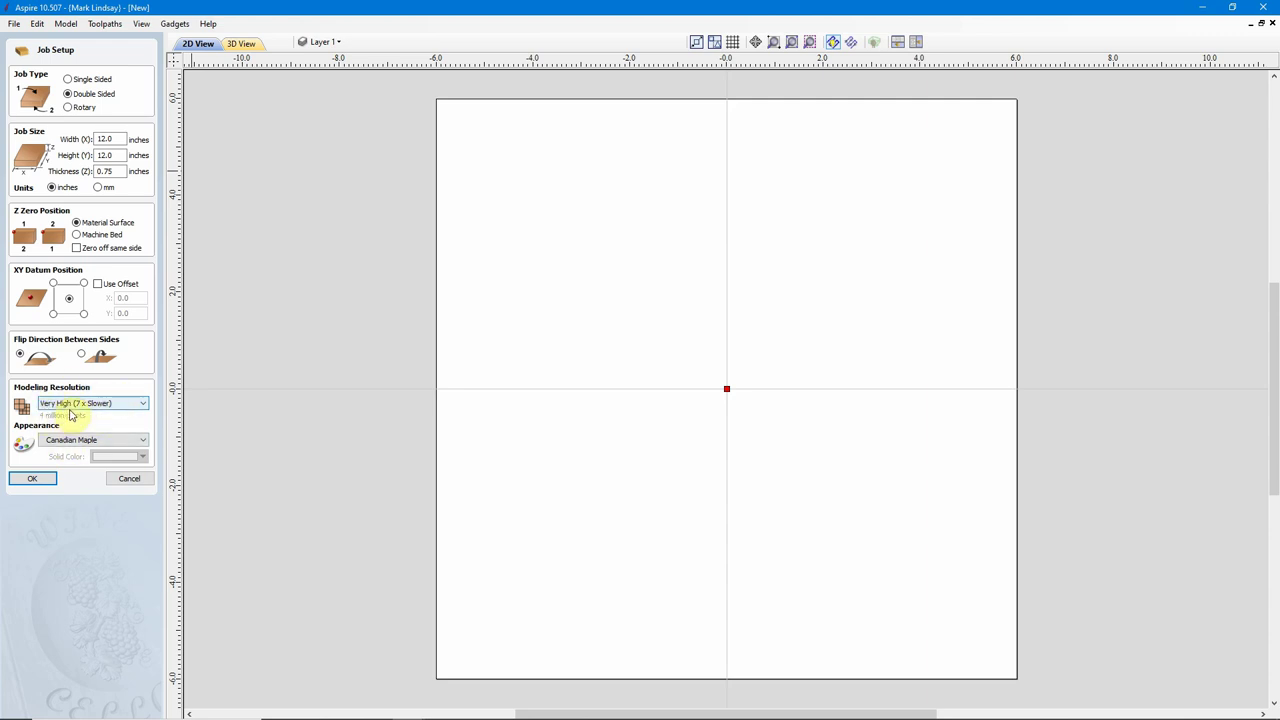
{"action": "left_click", "coordinate": [31, 480]}
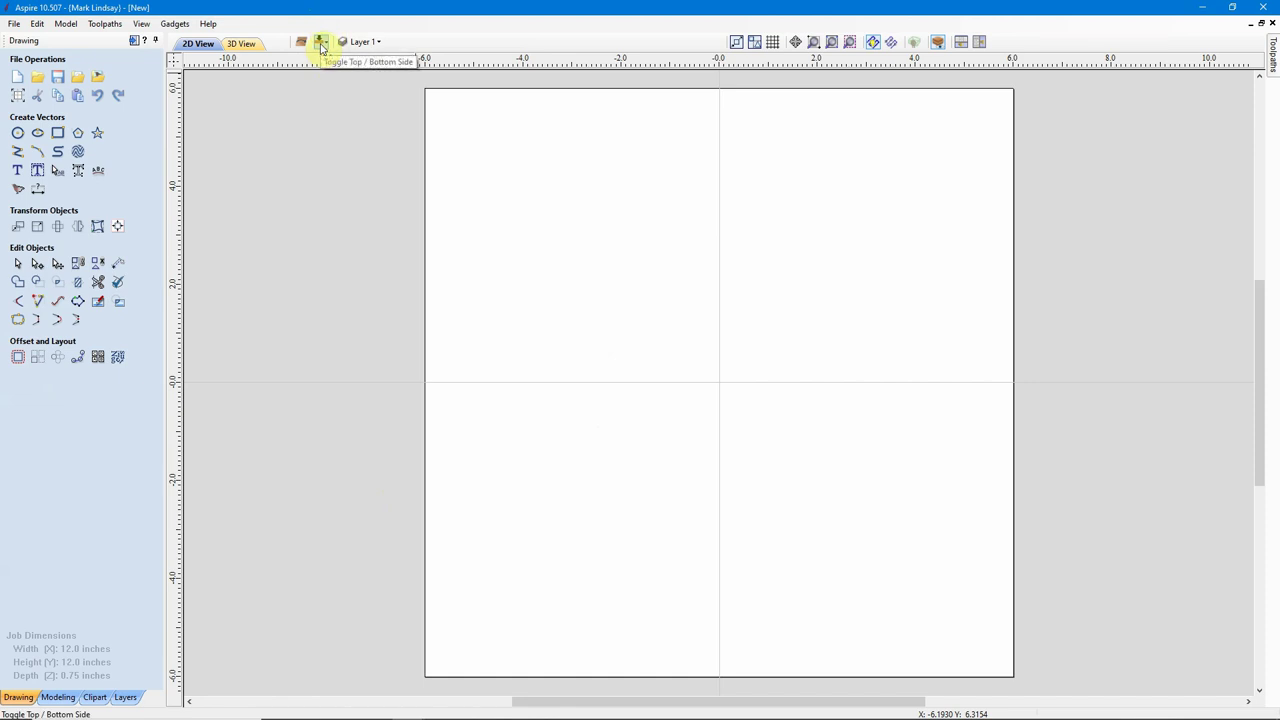
Insert the Dome_Dish_90 model from the Domes (Dishes) clipart library onto the top side of the job.
{"action": "left_click", "coordinate": [95, 698]}
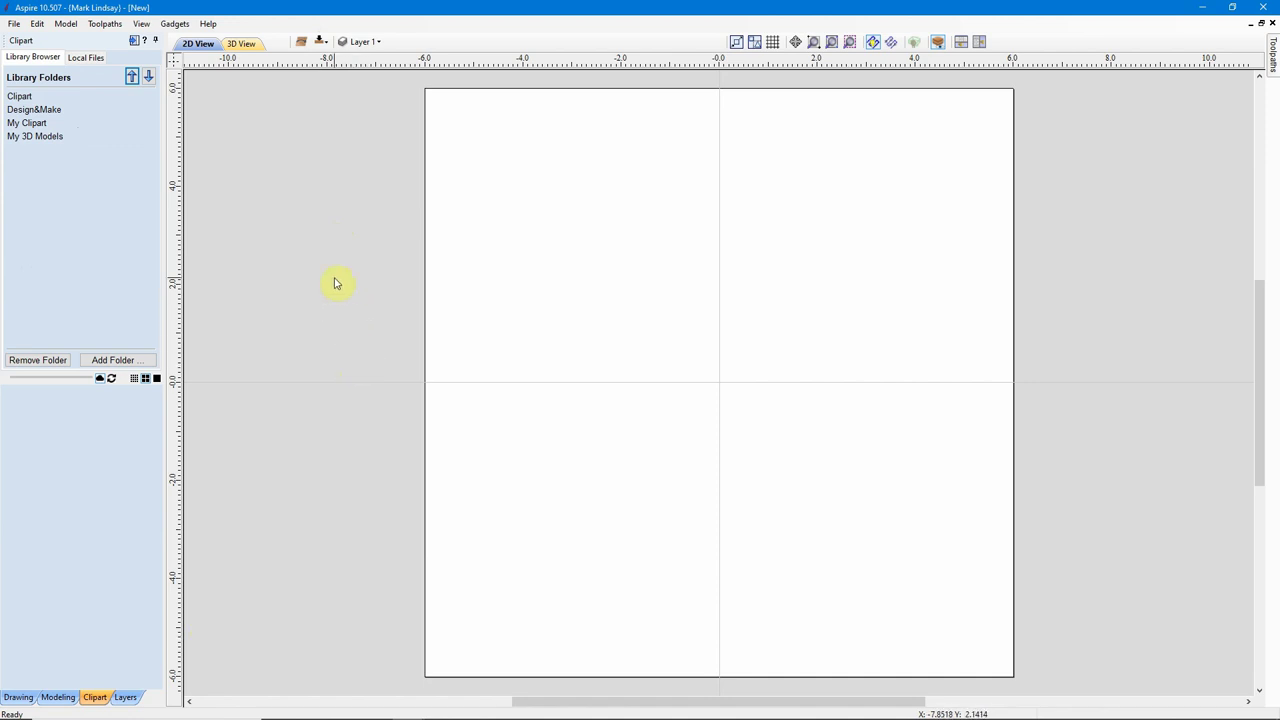
{"action": "left_click", "coordinate": [43, 96]}
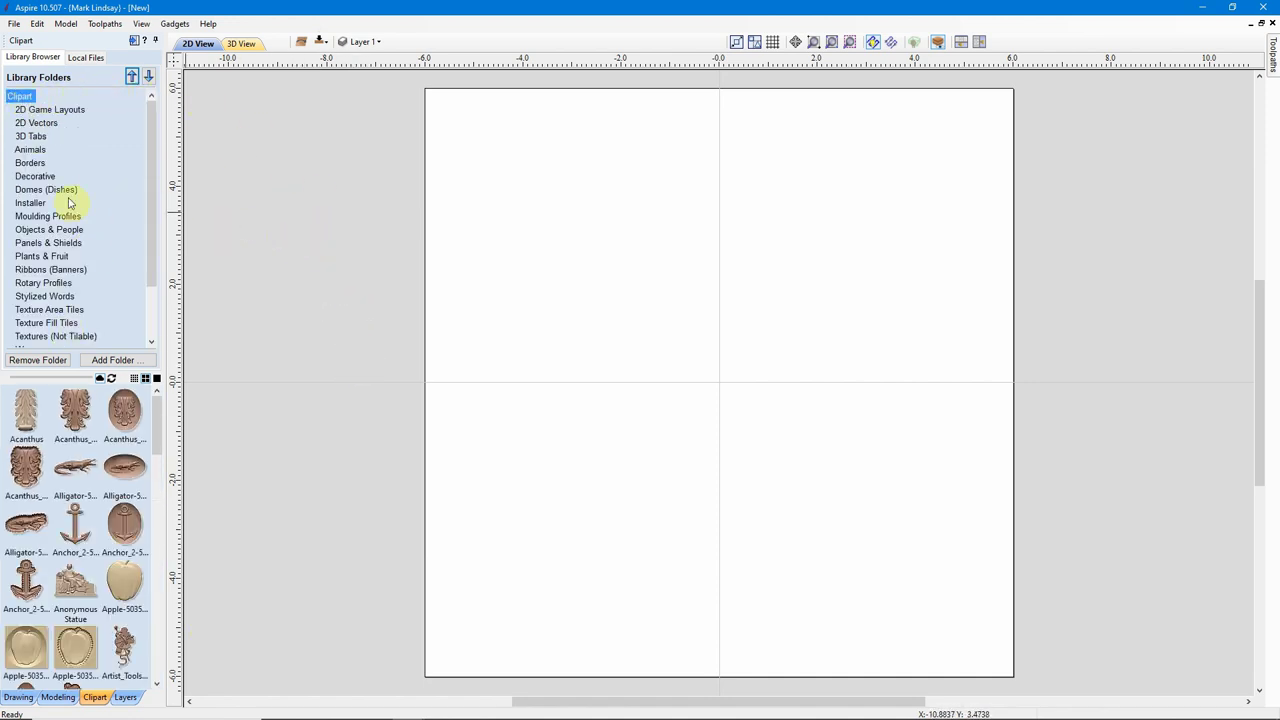
{"action": "left_click", "coordinate": [33, 192]}
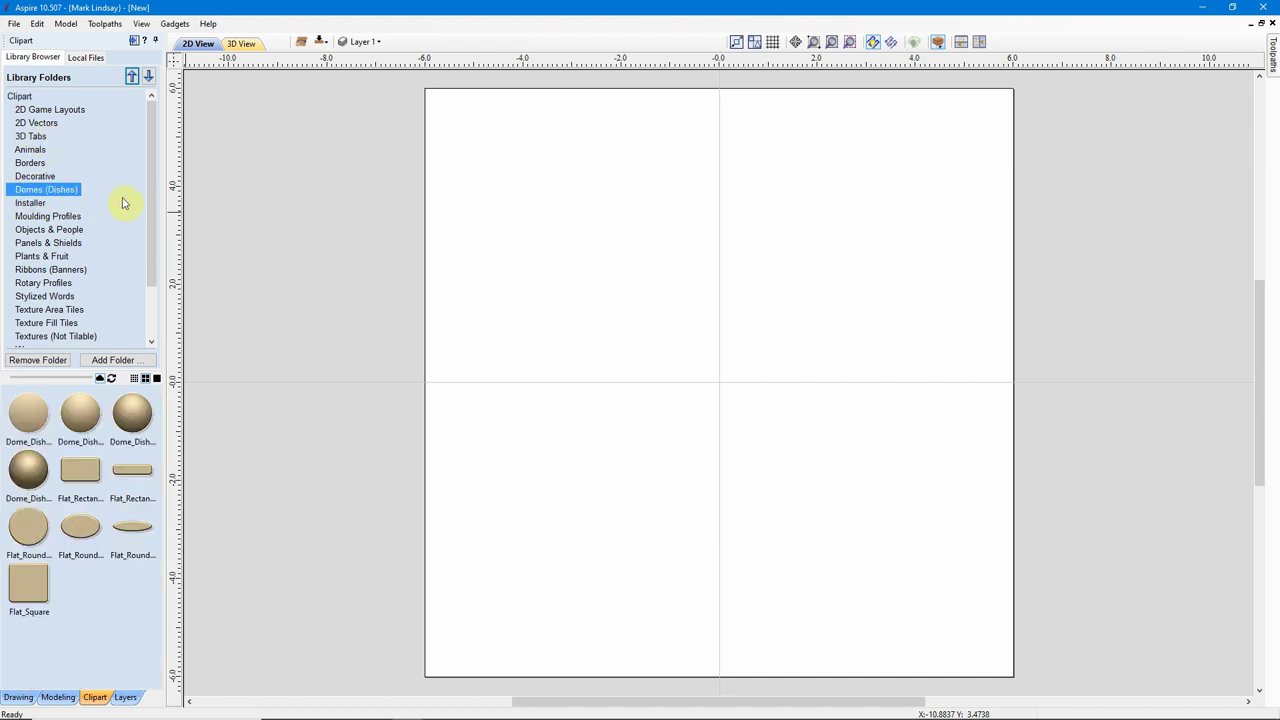
{"action": "double_click", "coordinate": [28, 471]}
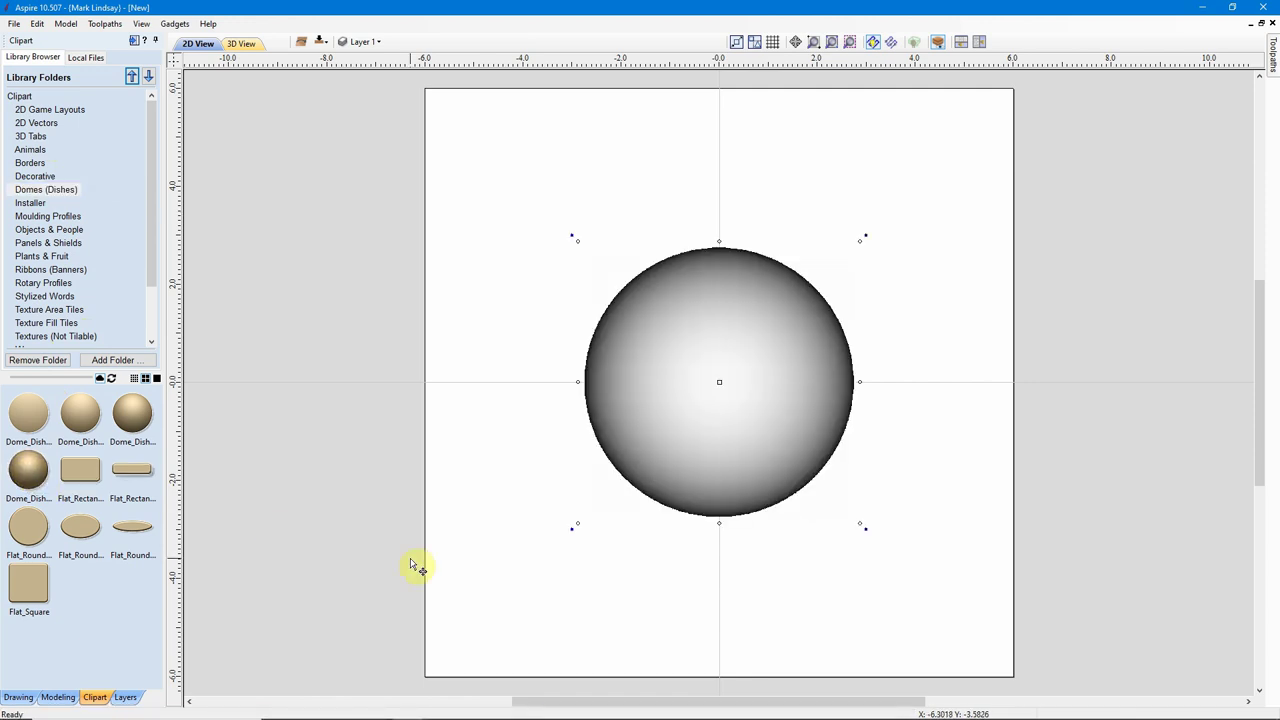
{"action": "left_click", "coordinate": [638, 607]}
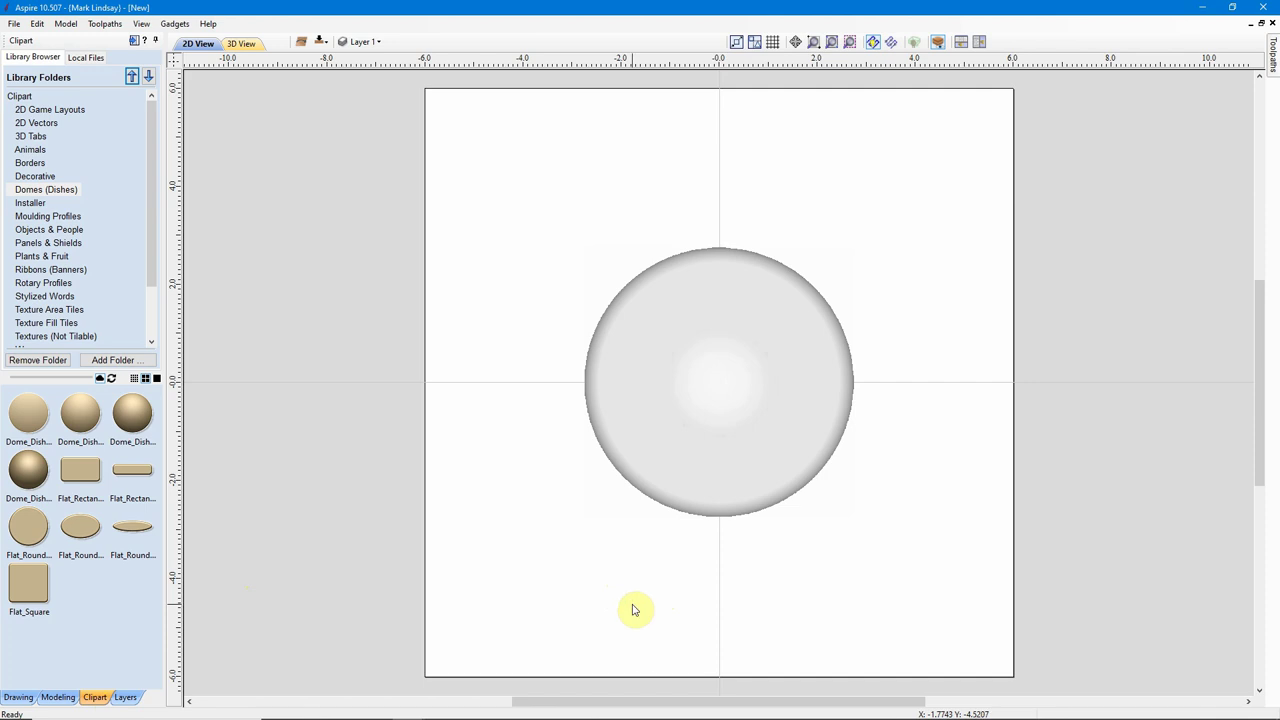
Set the shape height of the top-side dome component to 0.375 inches.
{"action": "left_click", "coordinate": [58, 698]}
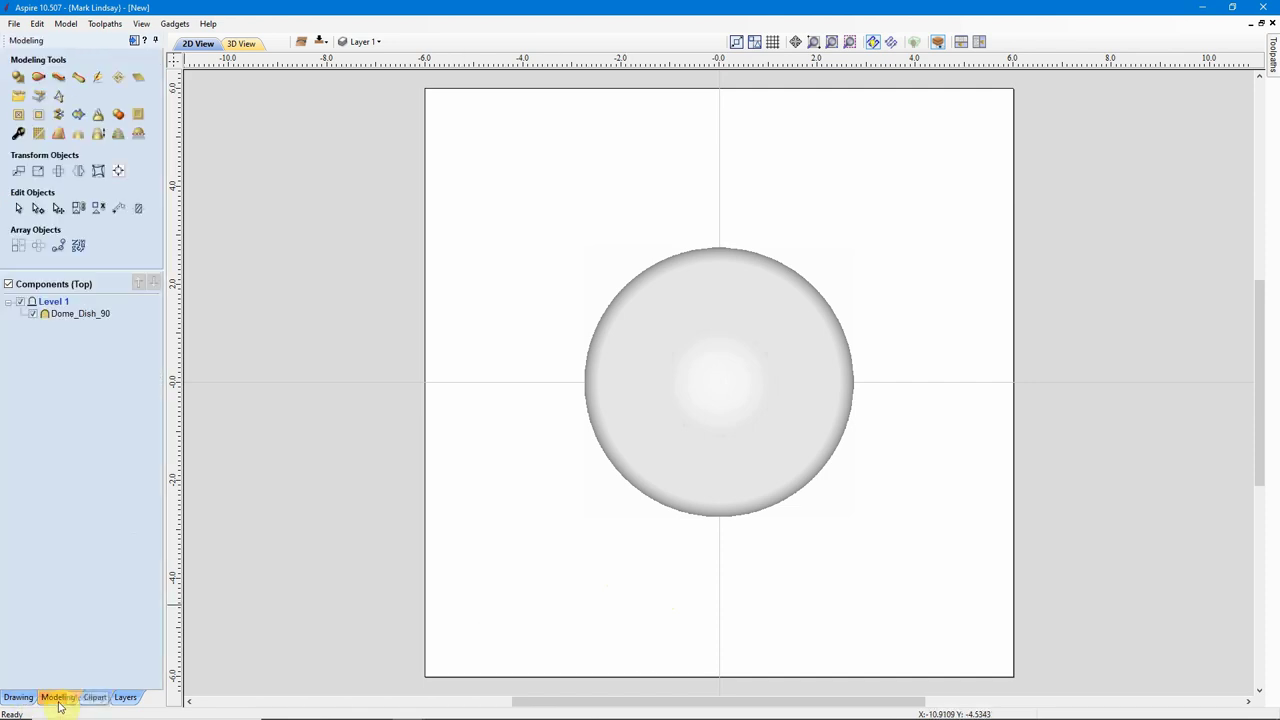
{"action": "left_click", "coordinate": [58, 315]}
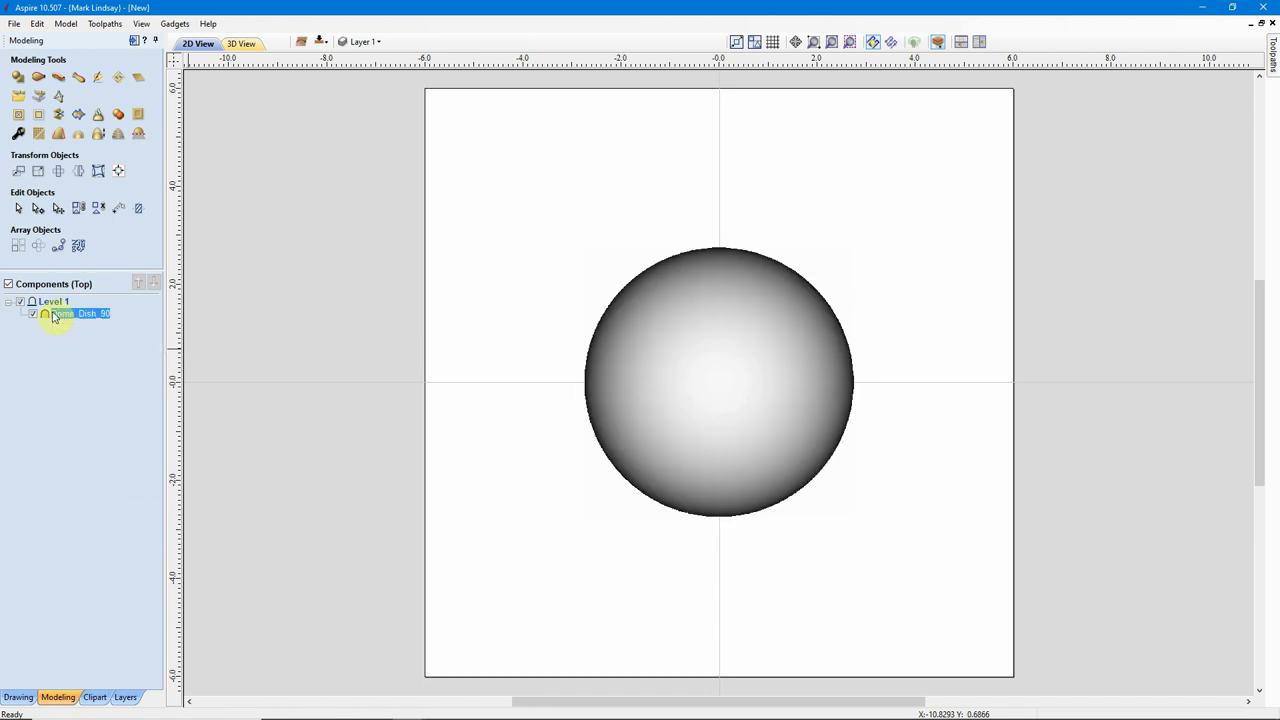
{"action": "left_click", "coordinate": [18, 133]}
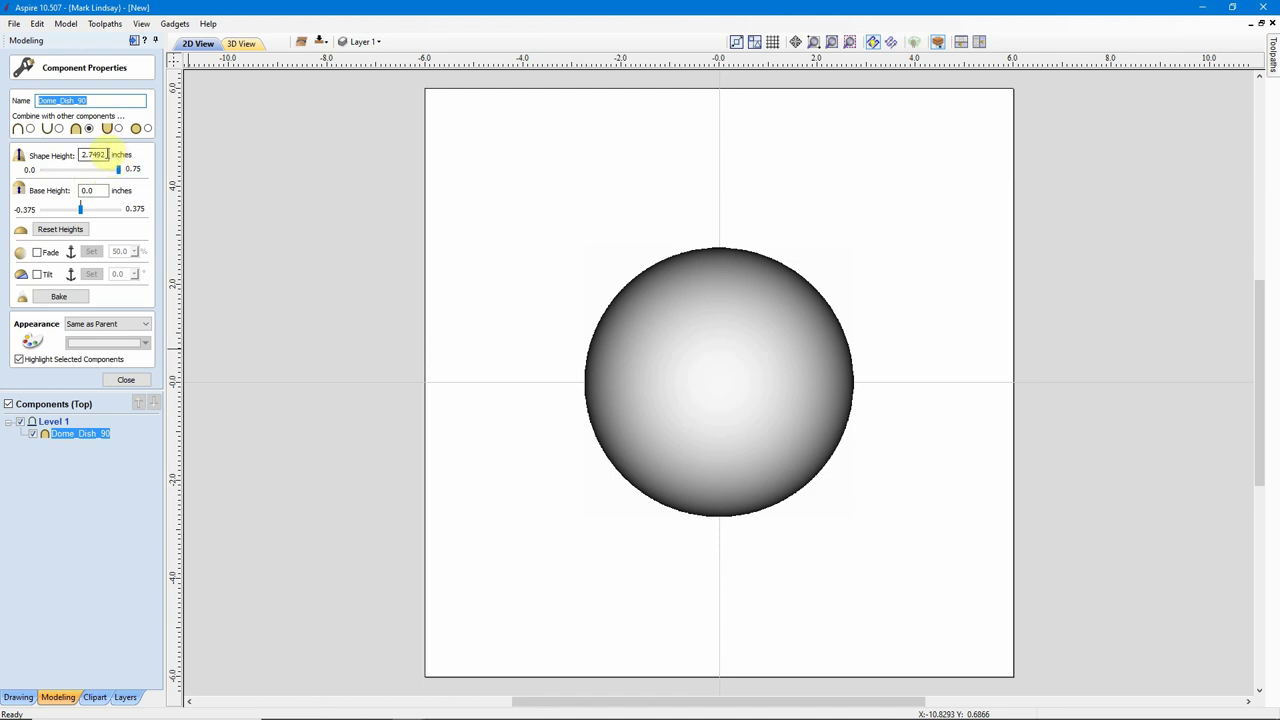
{"action": "left_click_drag", "start_coordinate": [107, 155], "coordinate": [33, 155]}
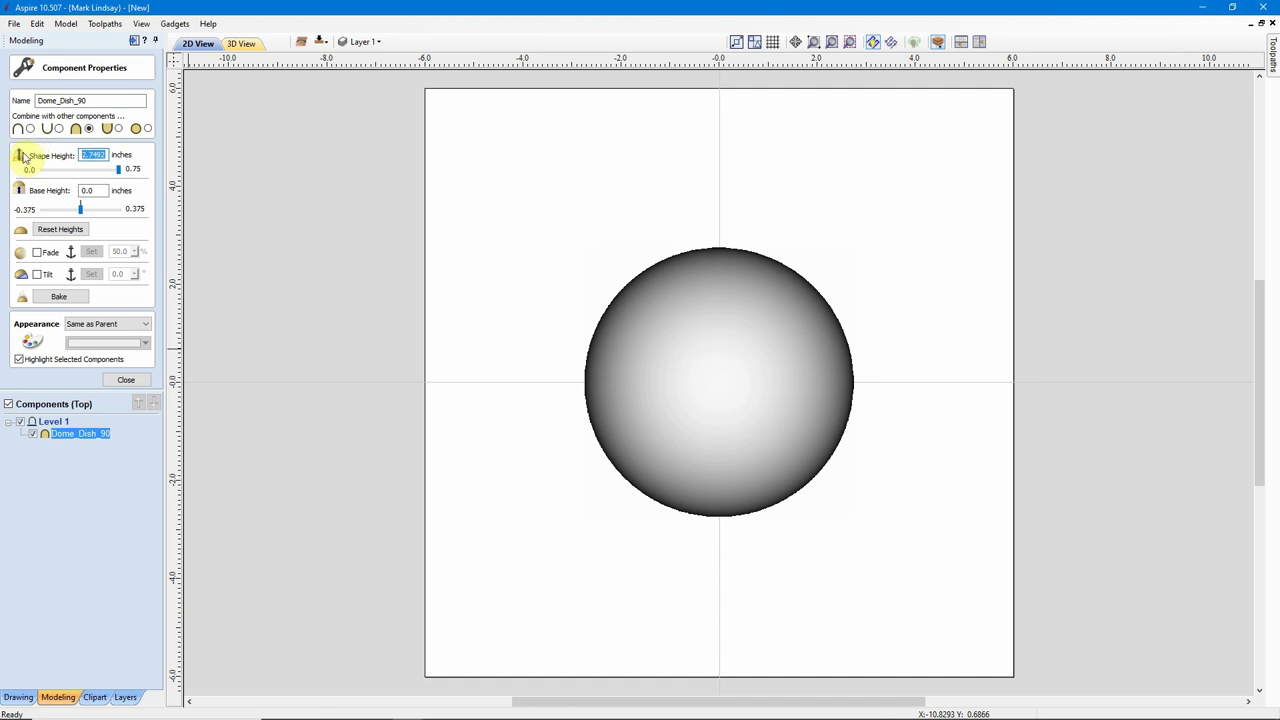
{"action": "type", "text": "."}
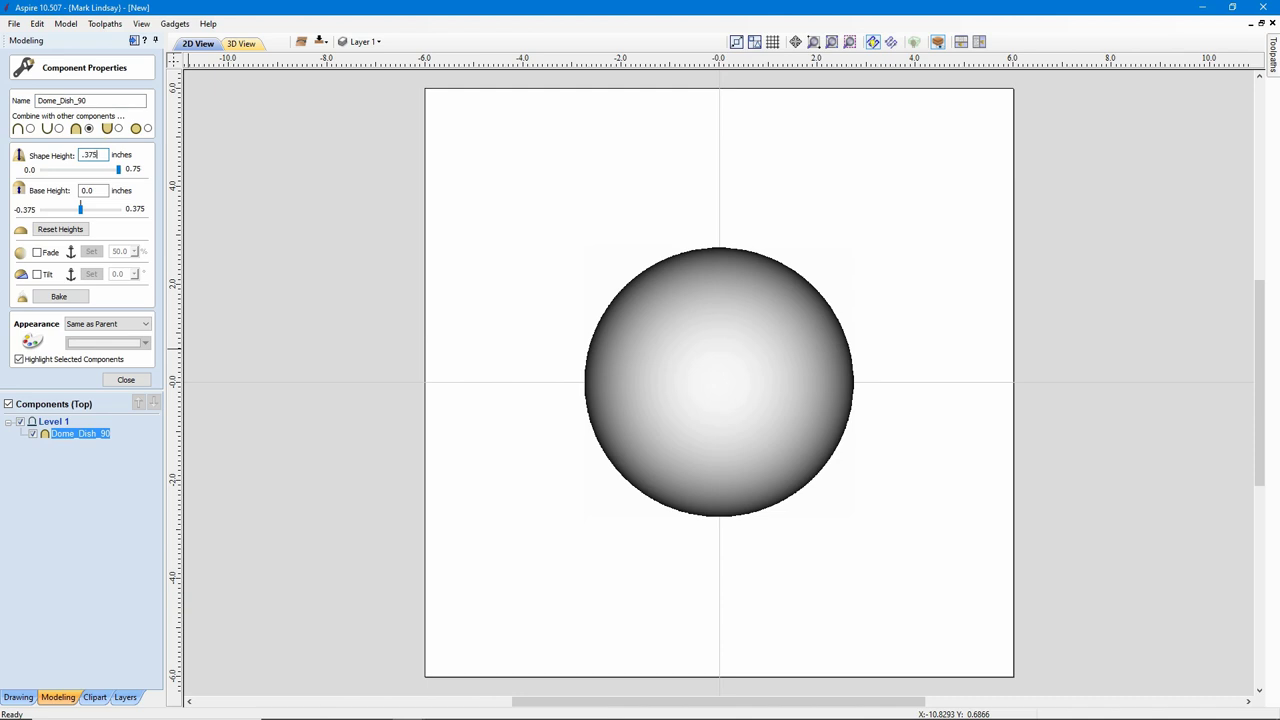
{"action": "type", "text": "375"}
{"action": "left_click", "coordinate": [20, 157]}
{"action": "left_click", "coordinate": [126, 381]}
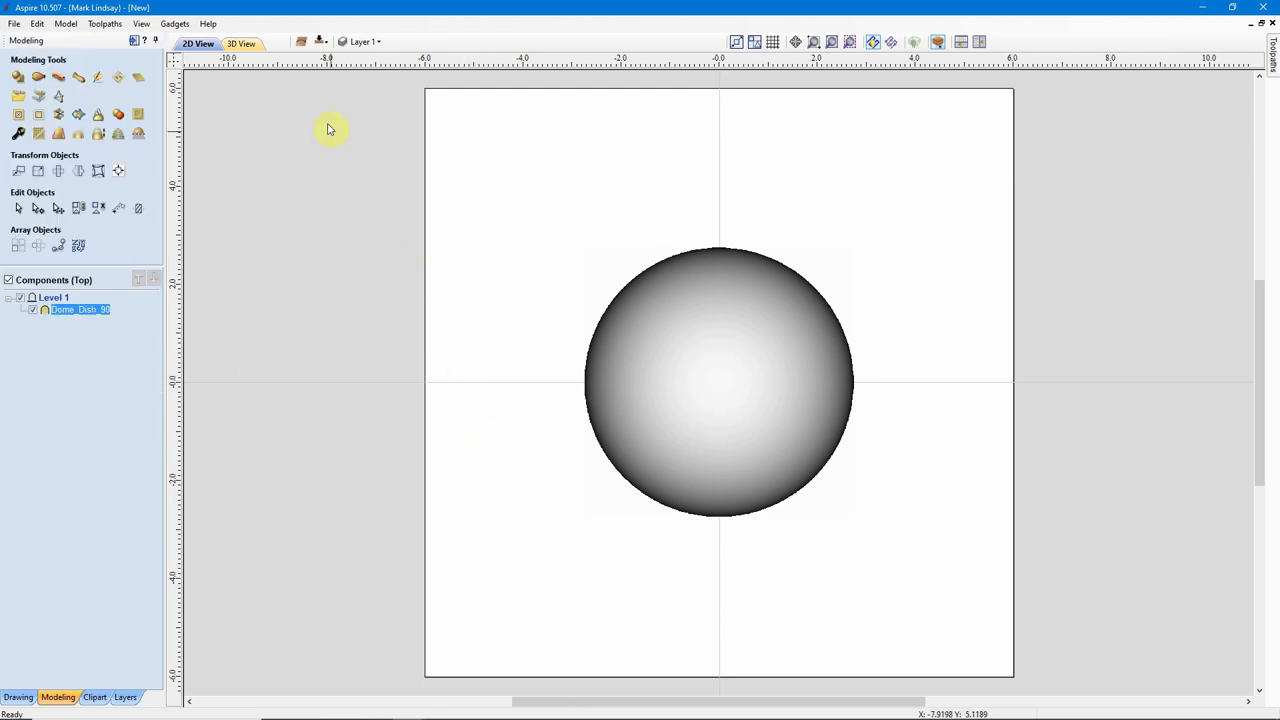
Switch to the bottom side of the job and insert the same Dome_Dish_90 clipart model.
{"action": "left_click", "coordinate": [321, 43]}
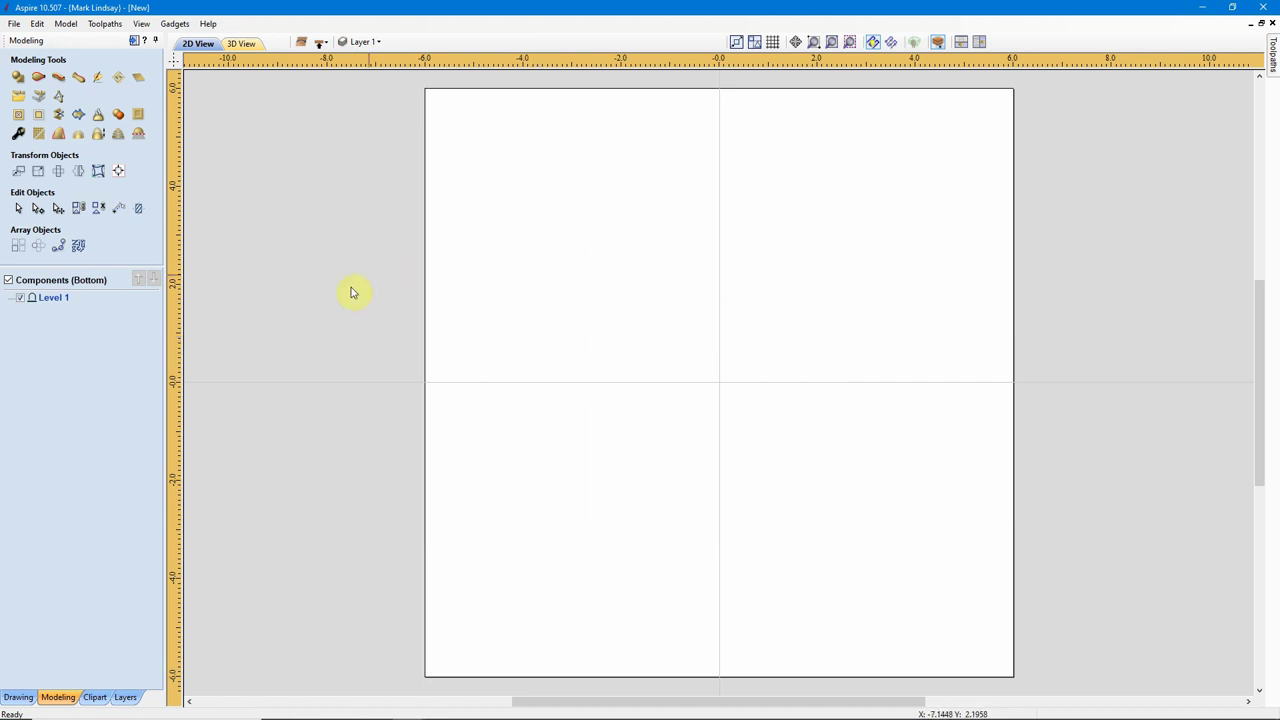
{"action": "left_click", "coordinate": [96, 697]}
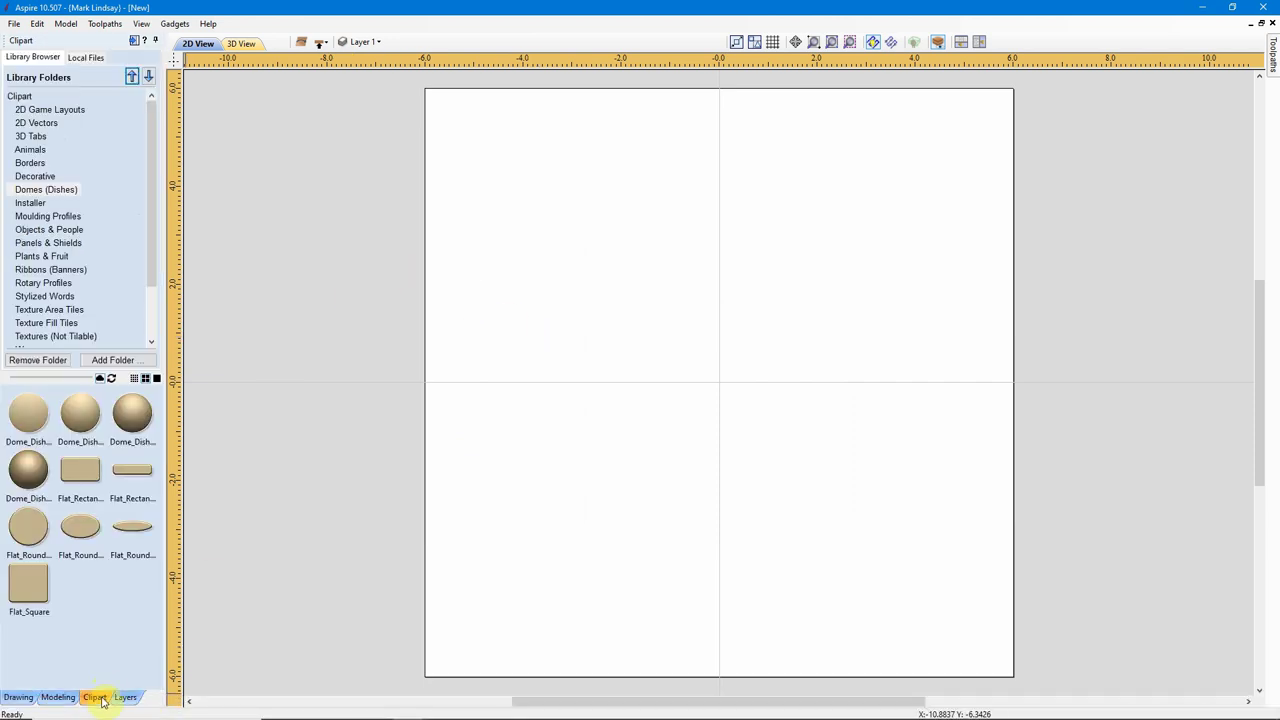
{"action": "double_click", "coordinate": [25, 477]}
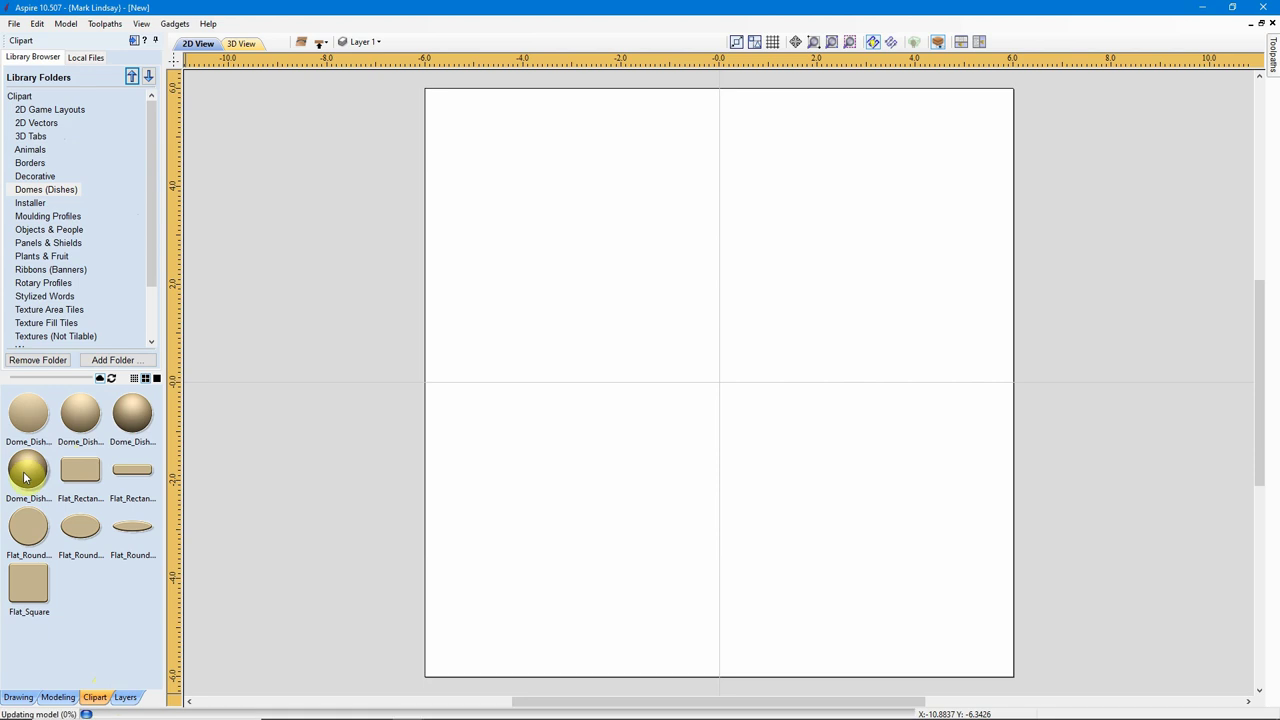
Set the shape height of the bottom-side dome component to 0.375 inches.
{"action": "left_click", "coordinate": [57, 697]}
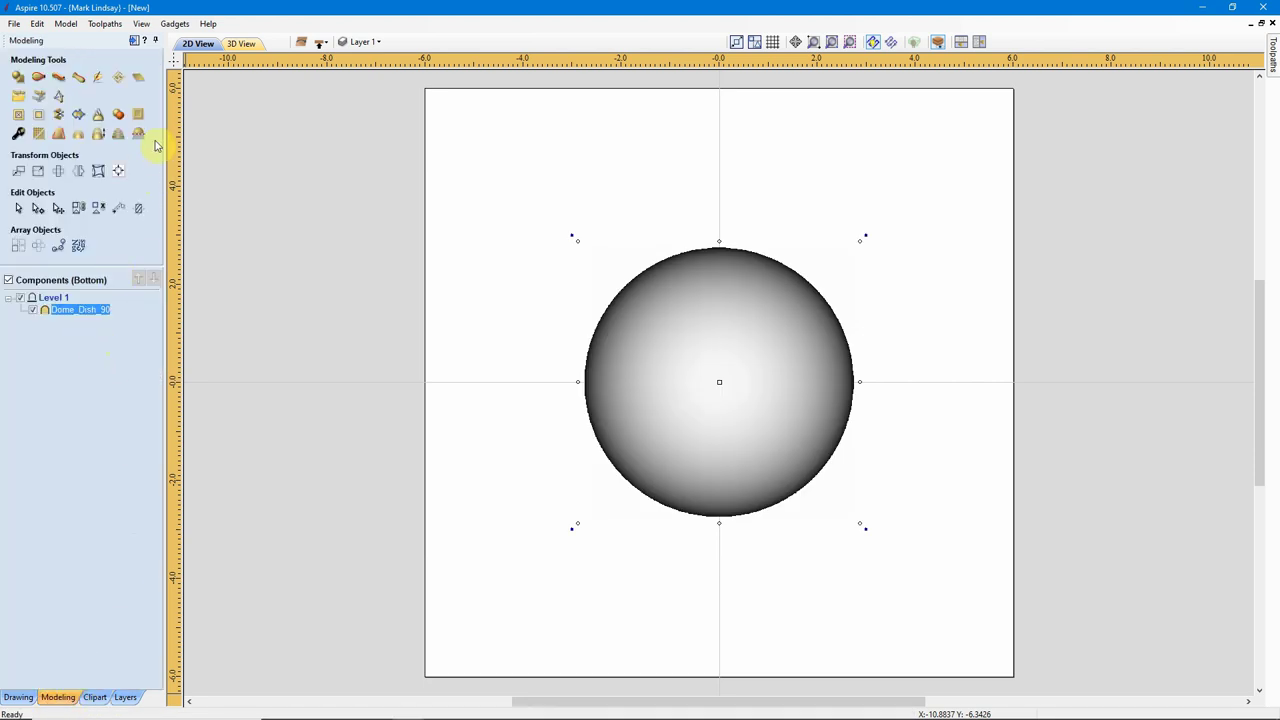
{"action": "left_click", "coordinate": [18, 135]}
{"action": "double_click", "coordinate": [99, 155]}
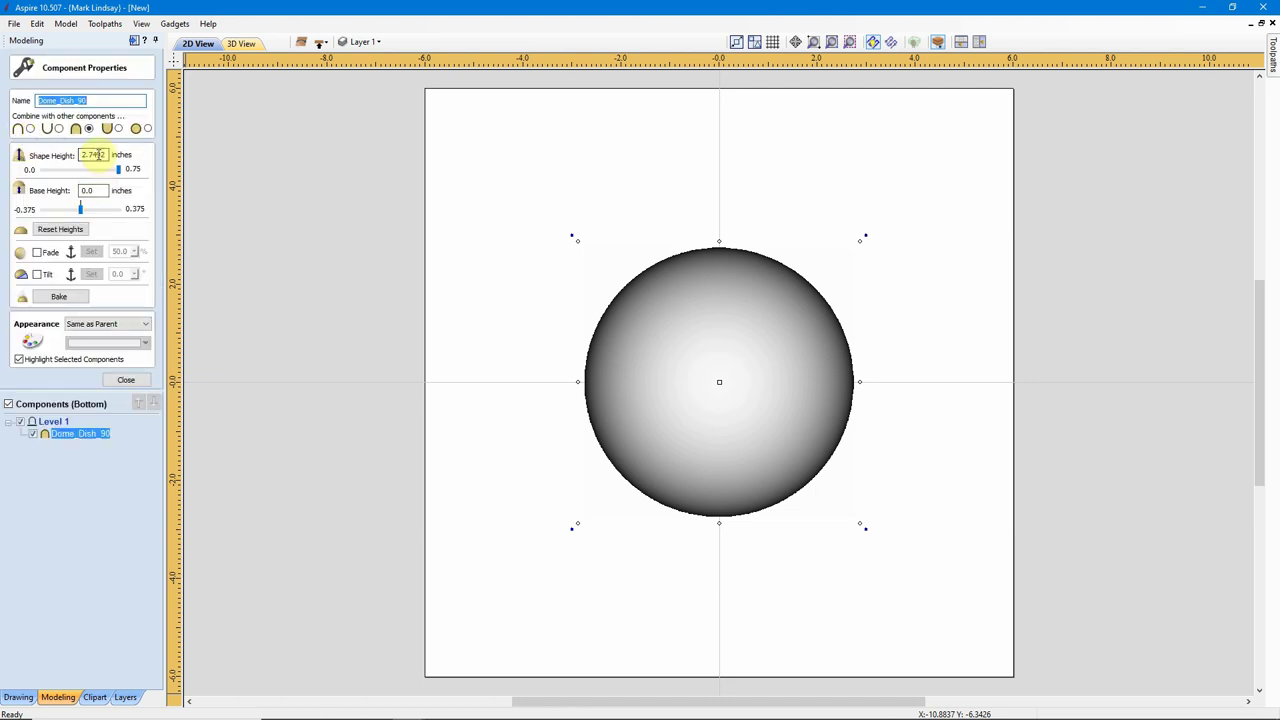
{"action": "left_click_drag", "start_coordinate": [80, 155], "coordinate": [110, 155]}
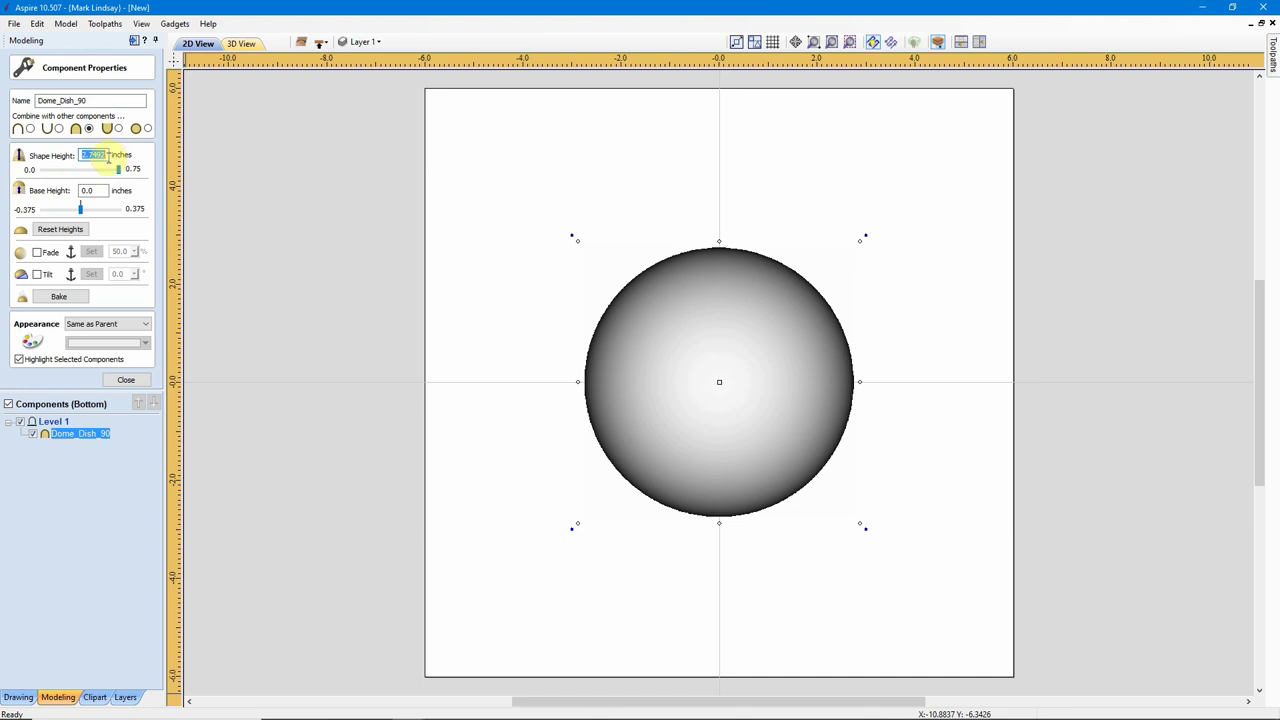
{"action": "type", "text": ".3"}
{"action": "key", "text": "Return"}
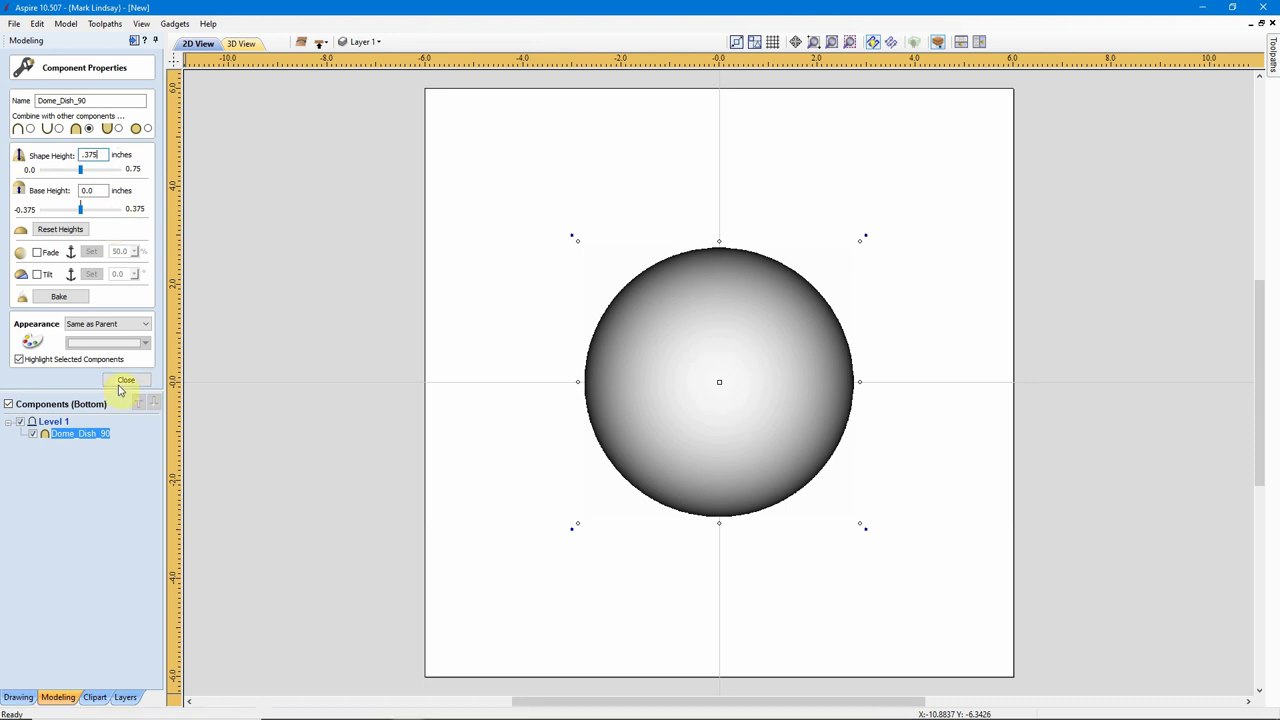
{"action": "left_click", "coordinate": [126, 381]}
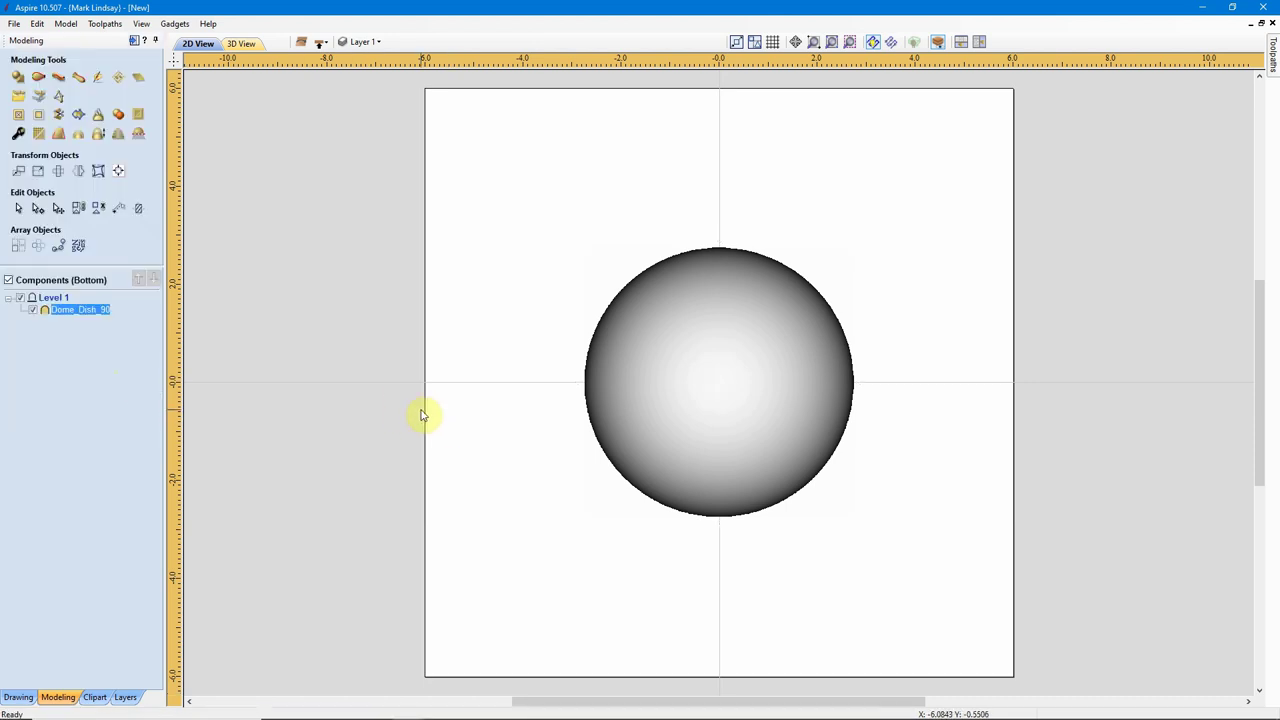
Create a vector boundary around the bottom-side dome and another around the top-side dome.
{"action": "left_click", "coordinate": [78, 118]}
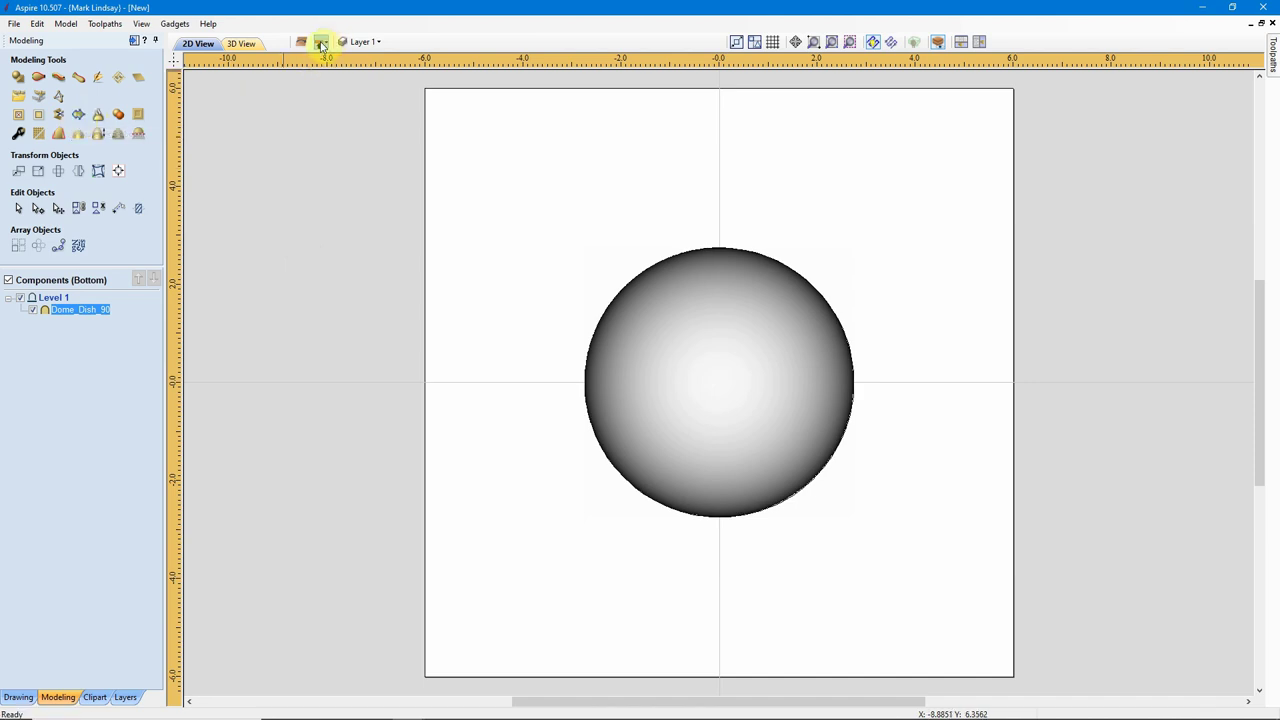
{"action": "left_click", "coordinate": [321, 45]}
{"action": "left_click", "coordinate": [700, 420]}
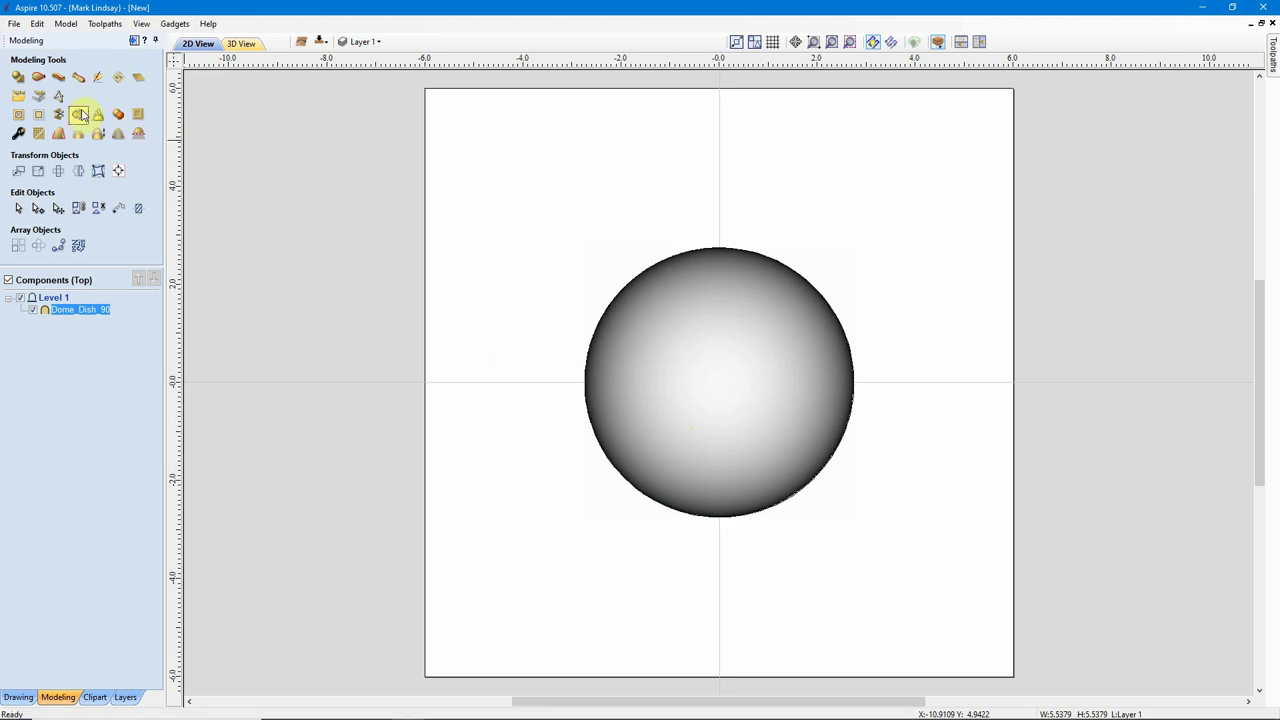
{"action": "left_click", "coordinate": [503, 484]}
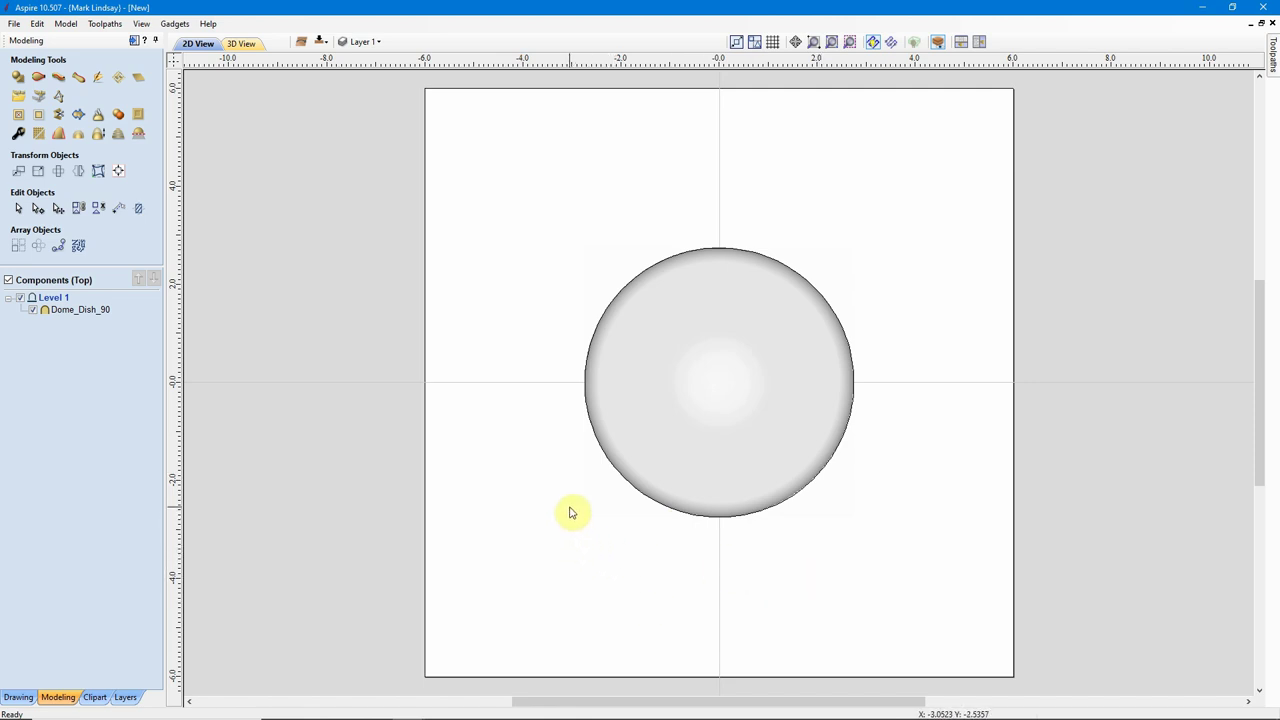
Calculate a top-side 3D finish toolpath within the dome's boundary vector, using the 0.25 inch ball nose, 0.25 inch offset and 0-degree raster.
{"action": "left_click", "coordinate": [134, 43]}
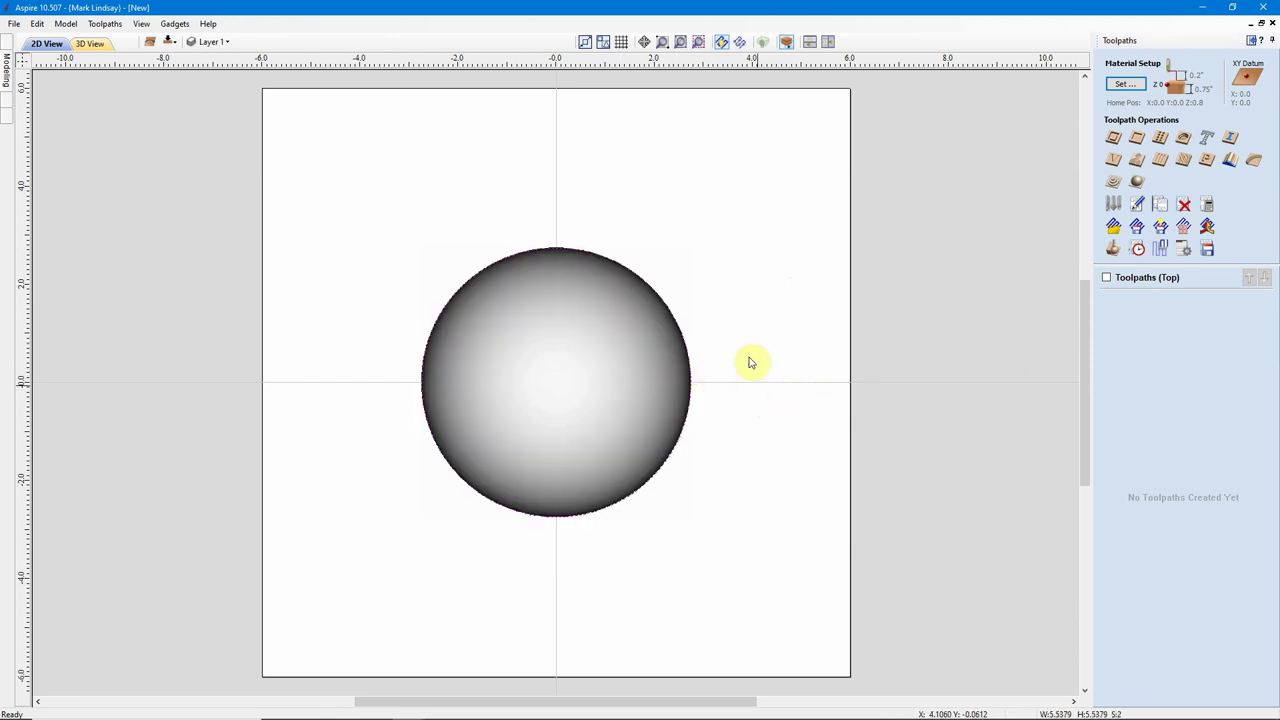
{"action": "left_click", "coordinate": [1137, 181]}
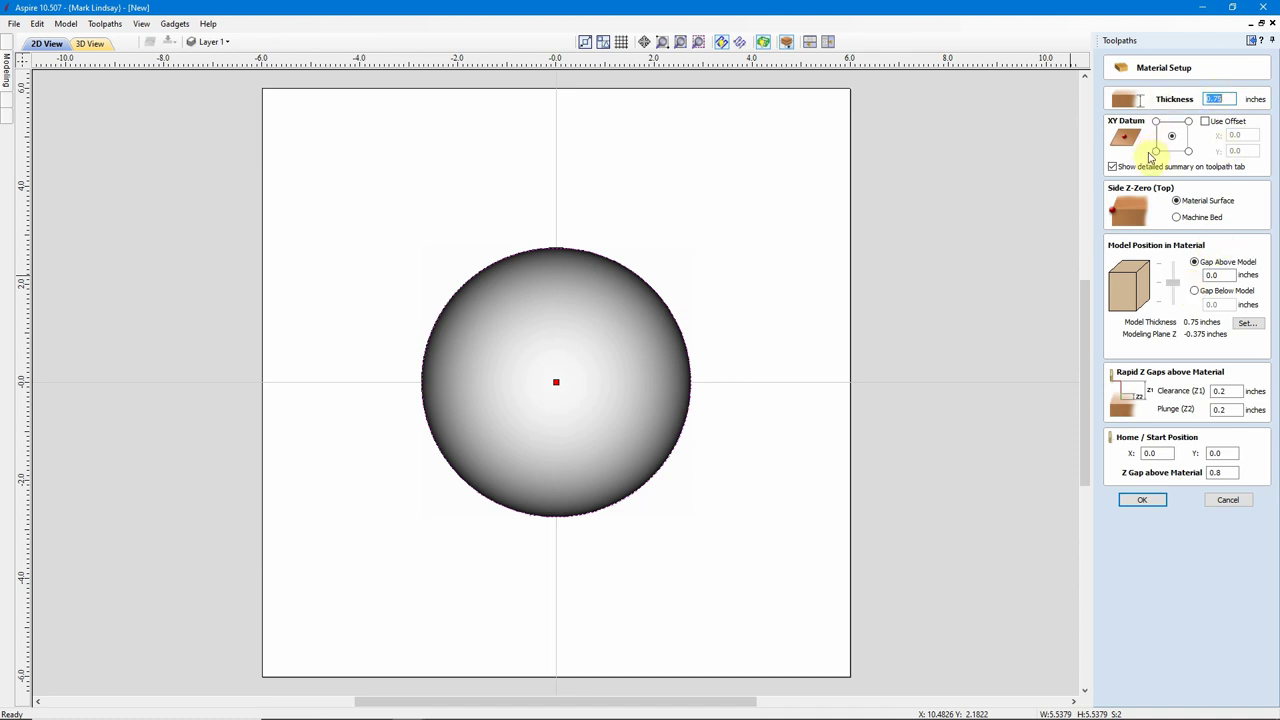
{"action": "left_click", "coordinate": [1141, 500]}
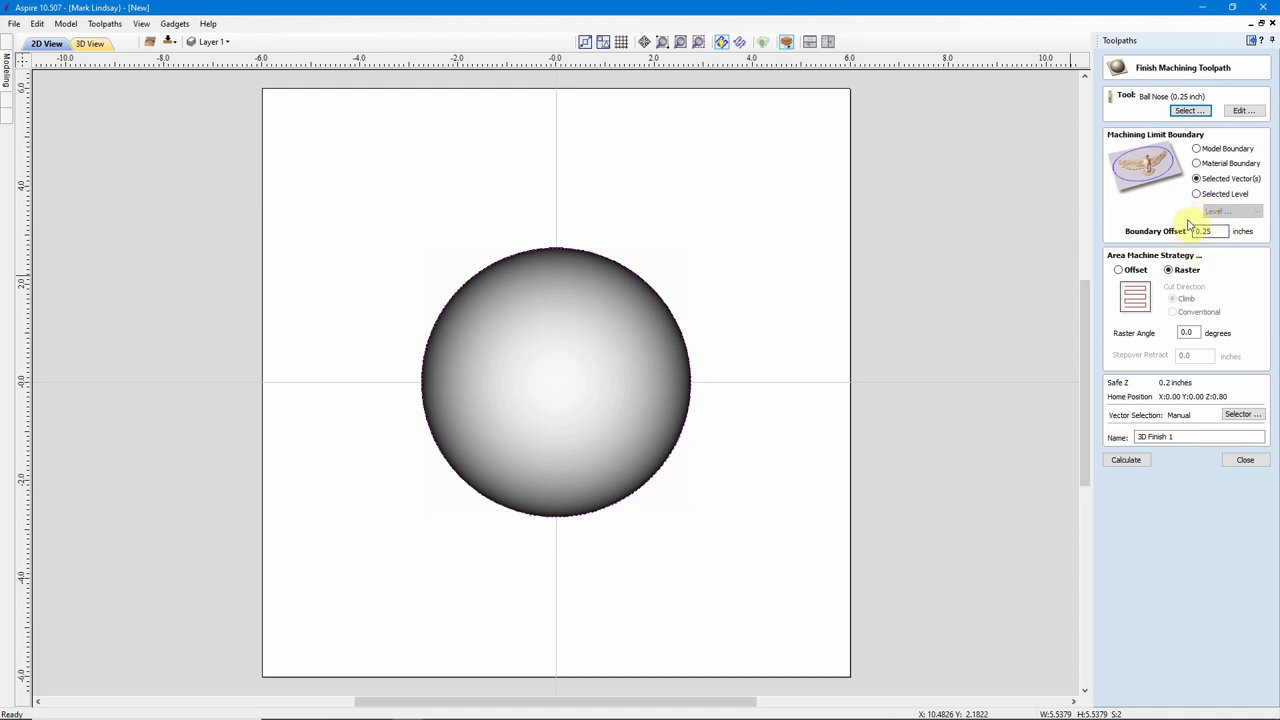
{"action": "left_click", "coordinate": [1130, 462]}
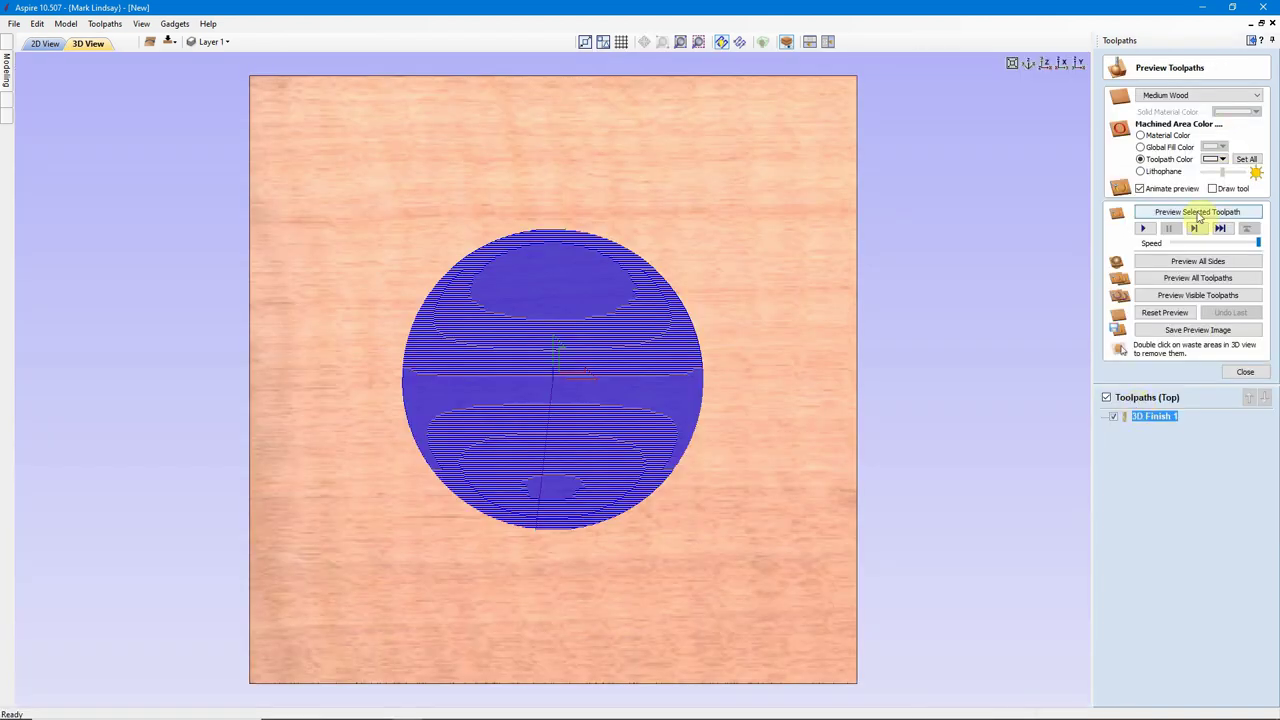
Calculate a bottom-side 3D finish toolpath within the dome's boundary vector, using the 0.25 inch ball nose, 0.25 inch offset and 0-degree raster.
{"action": "left_click", "coordinate": [170, 43]}
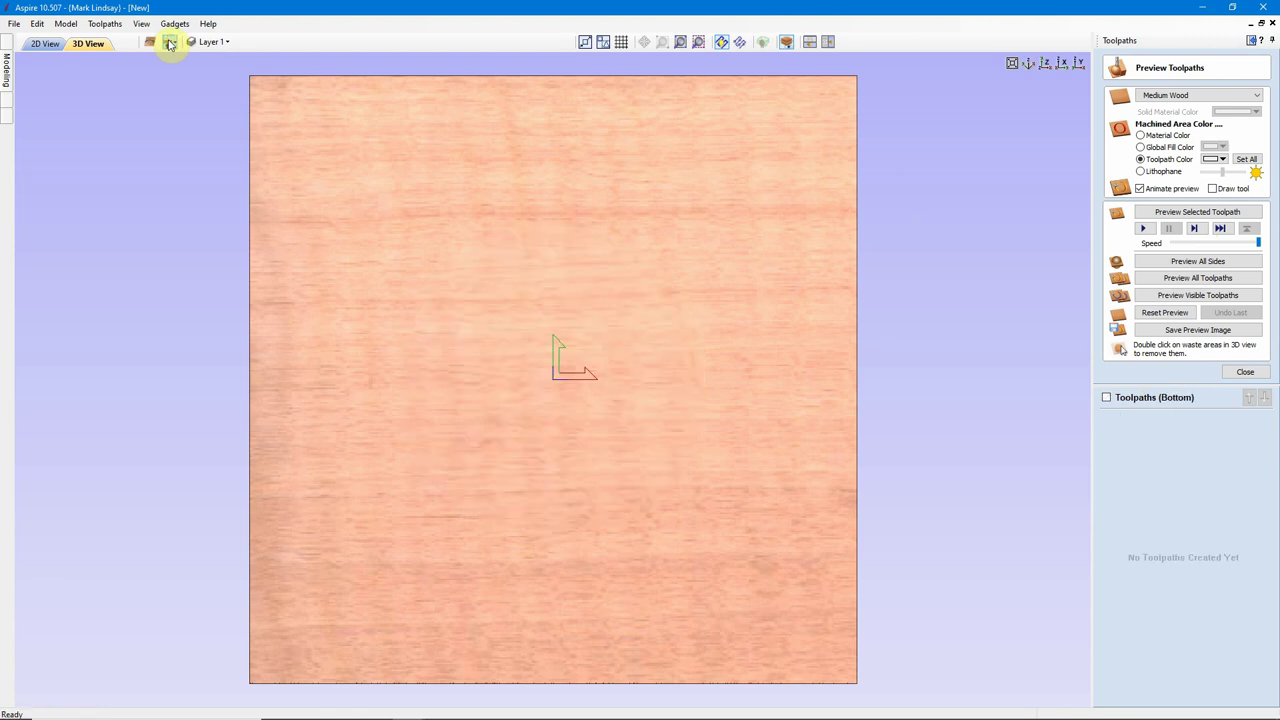
{"action": "left_click", "coordinate": [40, 44]}
{"action": "left_click", "coordinate": [1244, 371]}
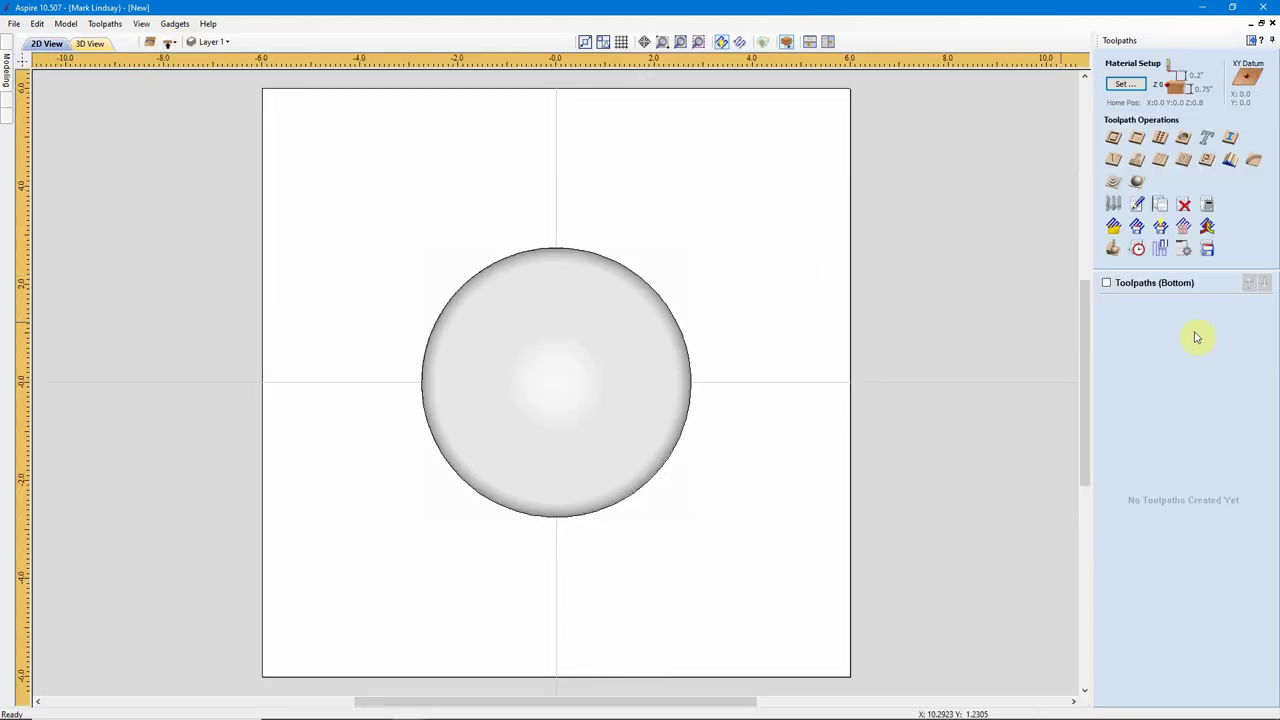
{"action": "left_click", "coordinate": [613, 305]}
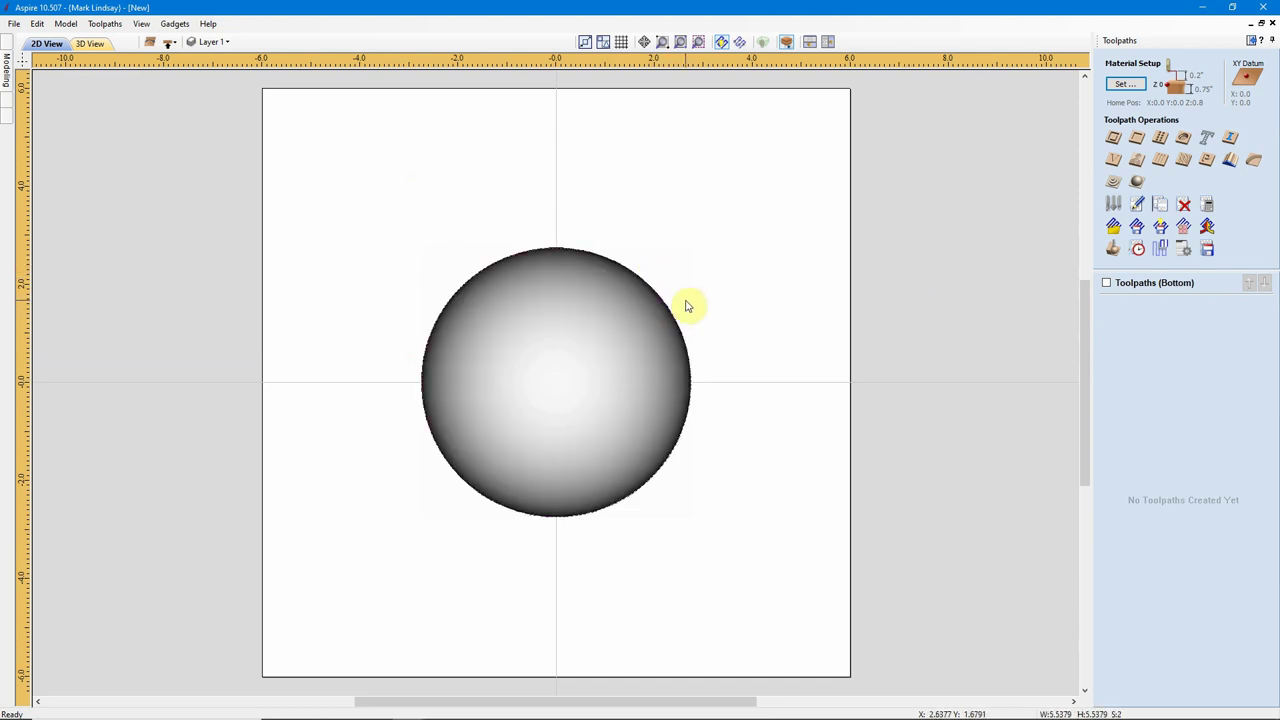
{"action": "left_click", "coordinate": [1137, 183]}
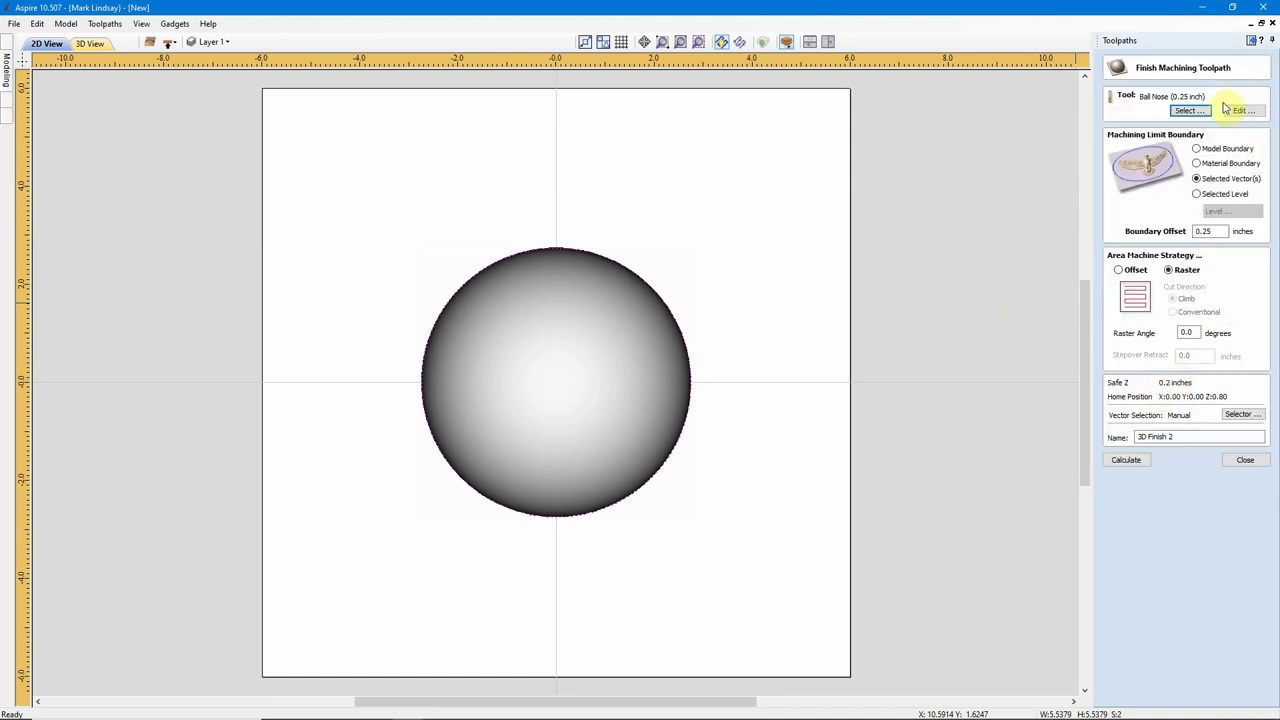
{"action": "left_click", "coordinate": [1126, 461]}
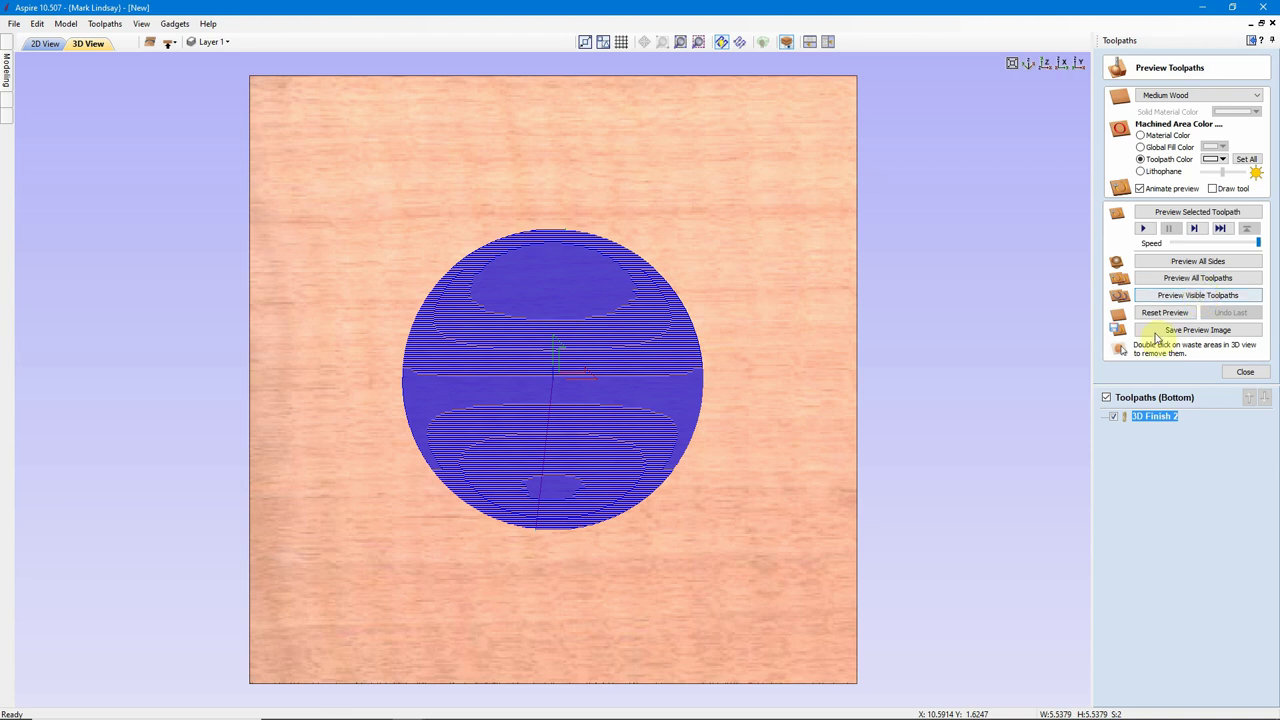
Preview the toolpaths on both sides, inspect the carved result from an angle, and reset the preview.
{"action": "left_click", "coordinate": [1189, 263]}
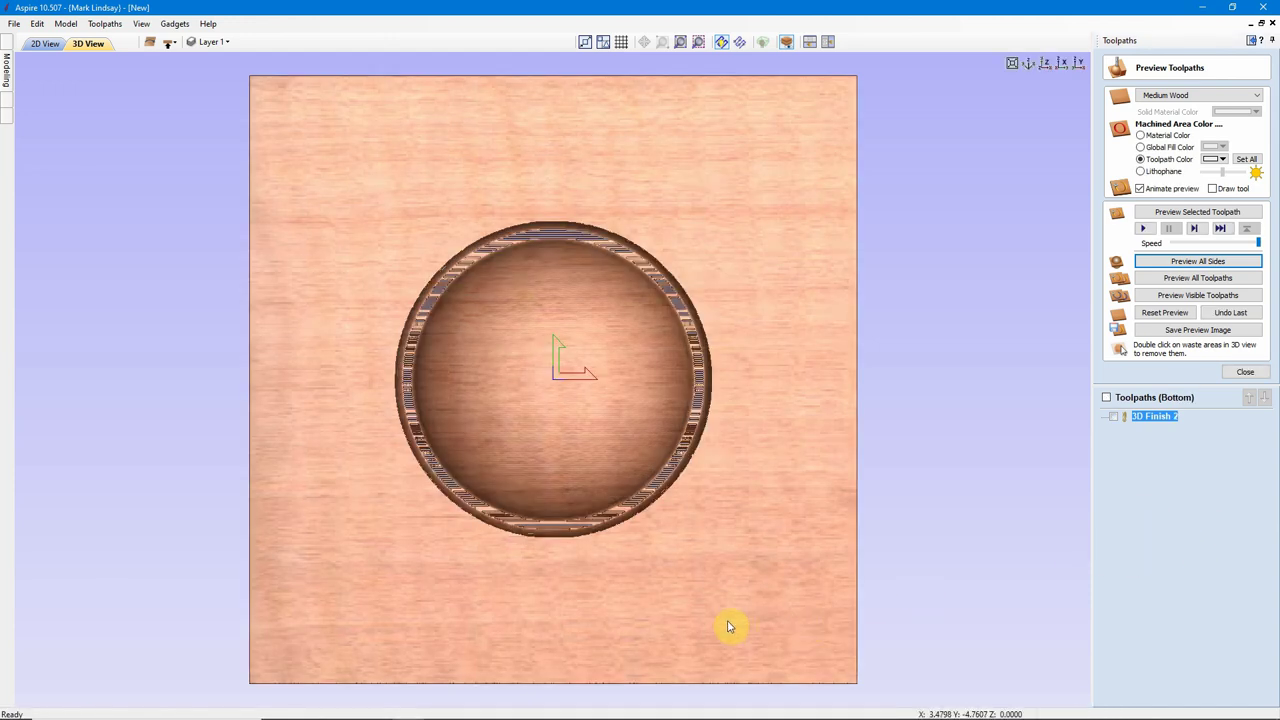
{"action": "mouse_move", "coordinate": [704, 610]}
{"action": "left_mouse_down"}
{"action": "mouse_move", "coordinate": [651, 284]}
{"action": "mouse_move", "coordinate": [765, 418]}
{"action": "left_mouse_up"}
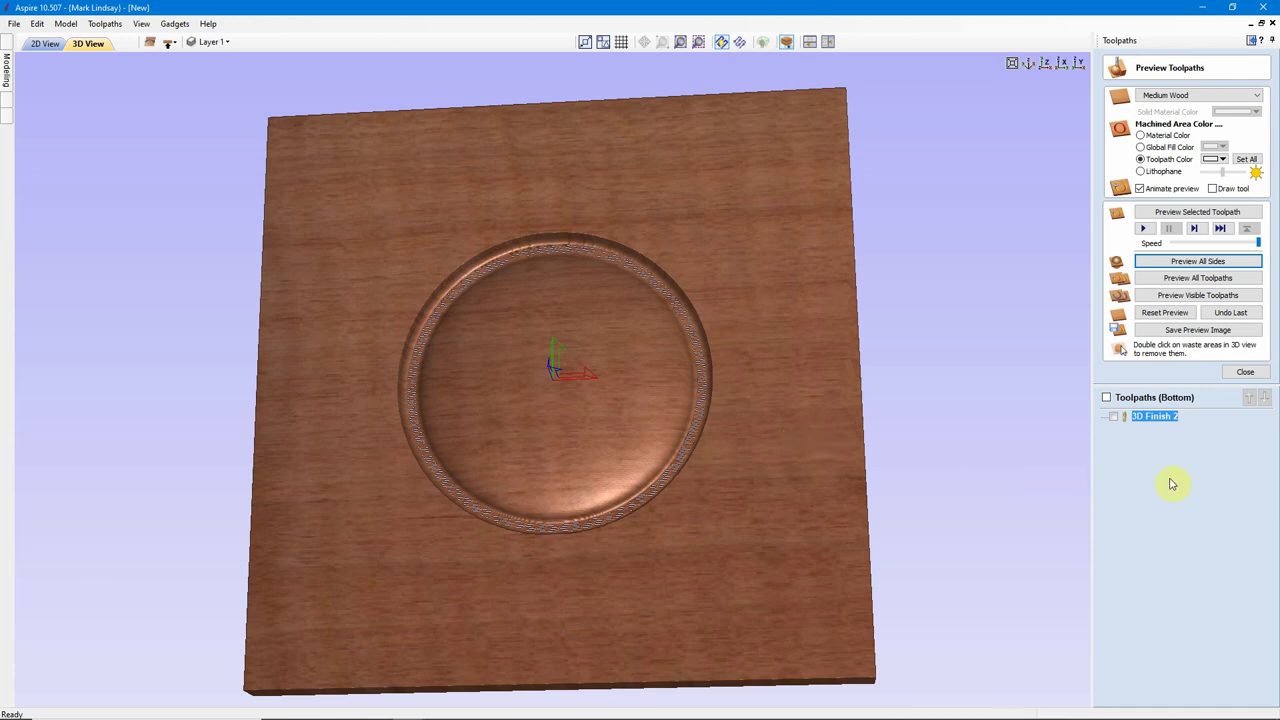
{"action": "left_click", "coordinate": [1171, 318]}
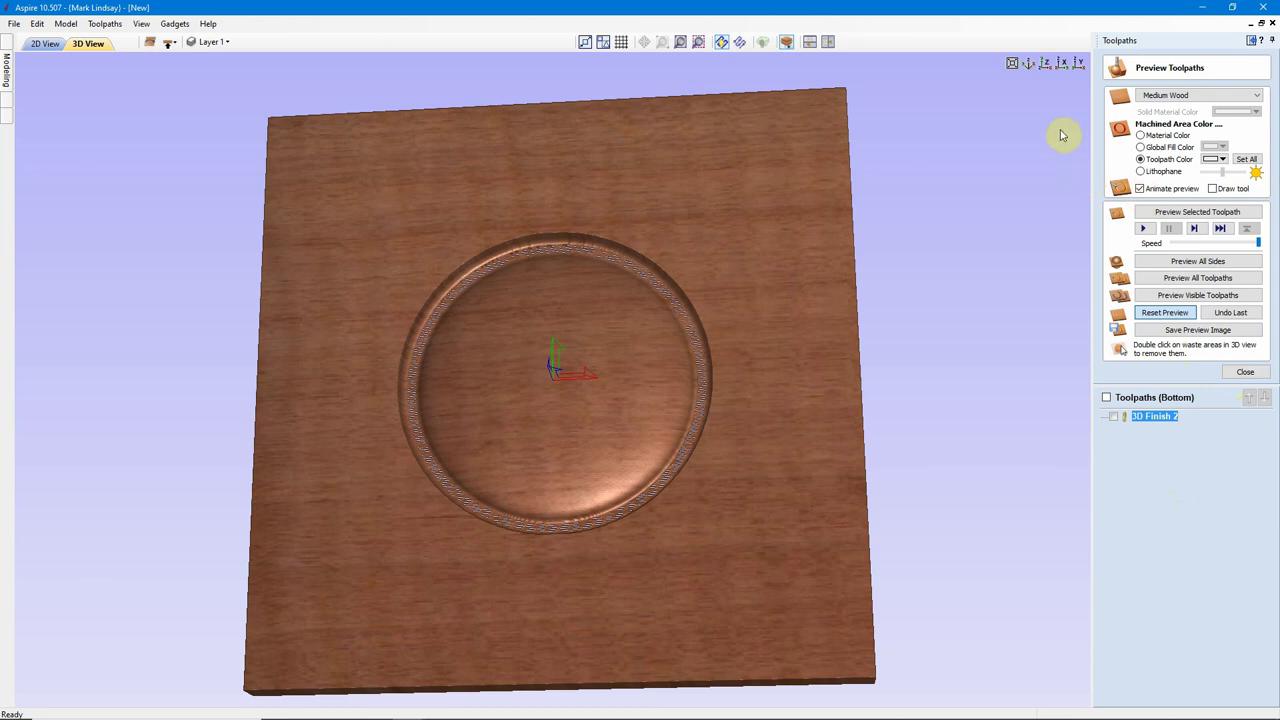
{"action": "left_click", "coordinate": [1044, 64]}
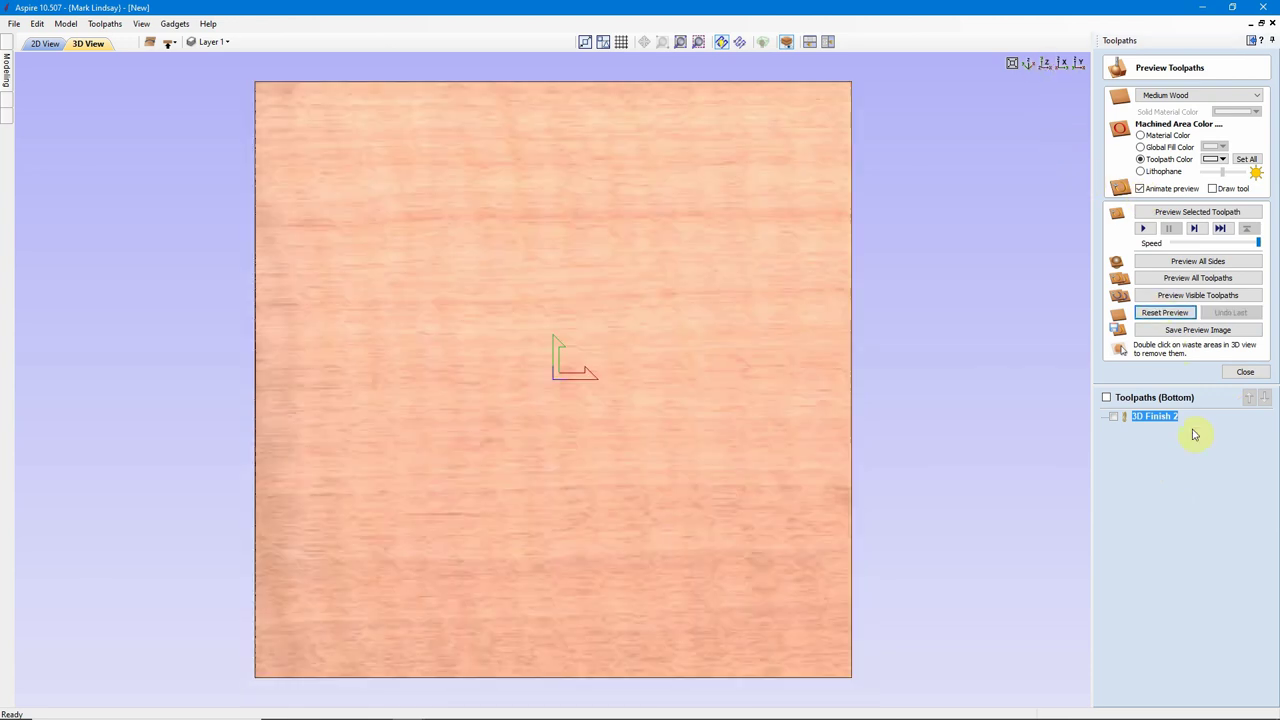
{"action": "left_click", "coordinate": [1246, 372]}
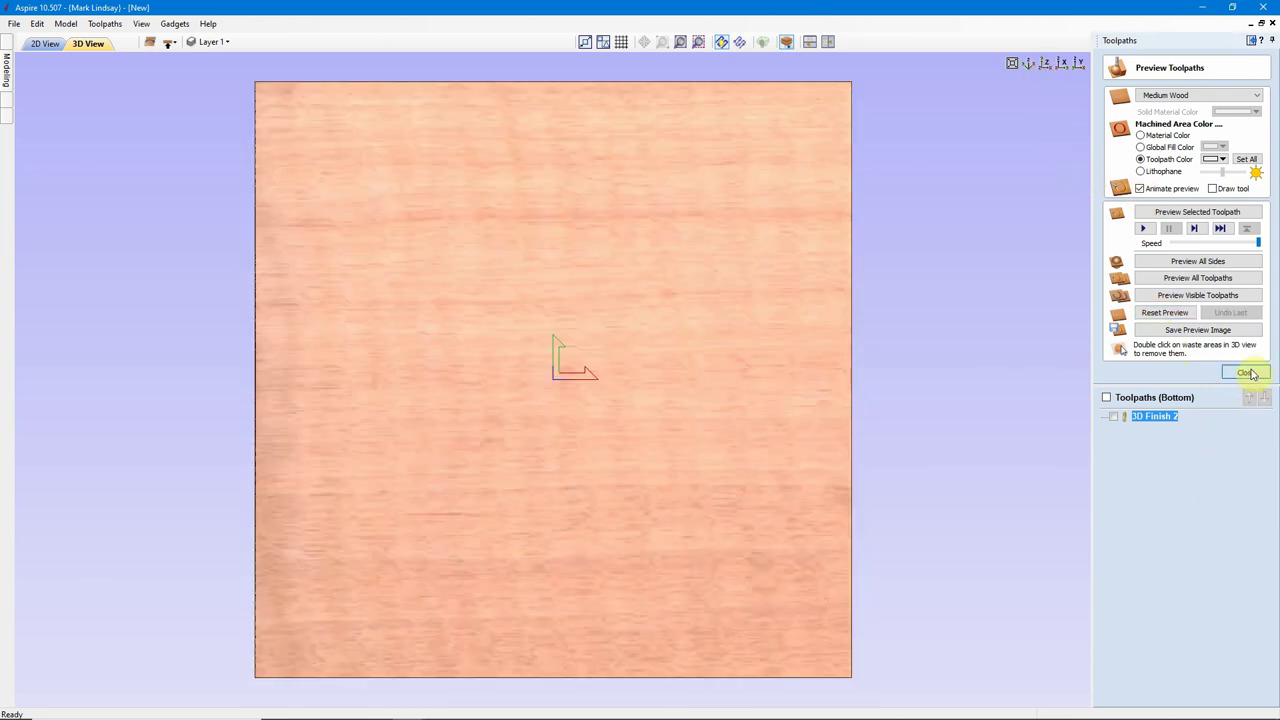
Return to modeling the top side in the 2D view and open the 3D Tabs clipart folder.
{"action": "left_click", "coordinate": [1260, 40]}
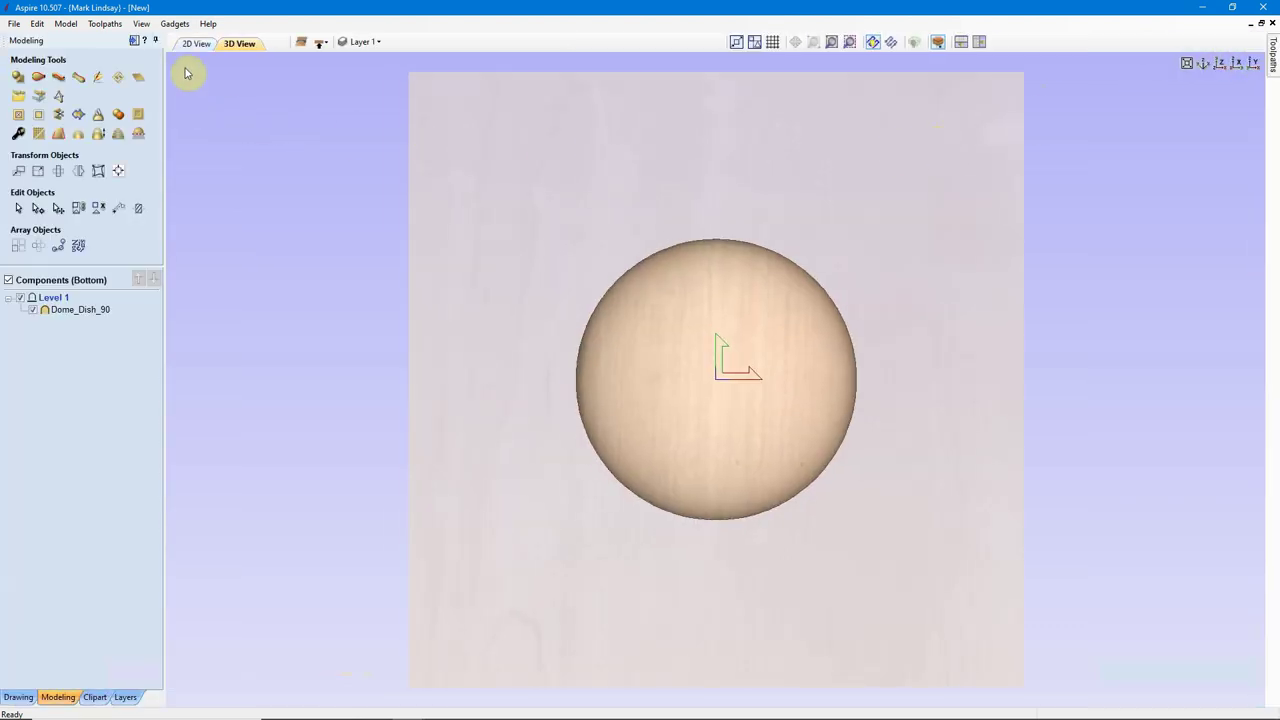
{"action": "left_click", "coordinate": [197, 43]}
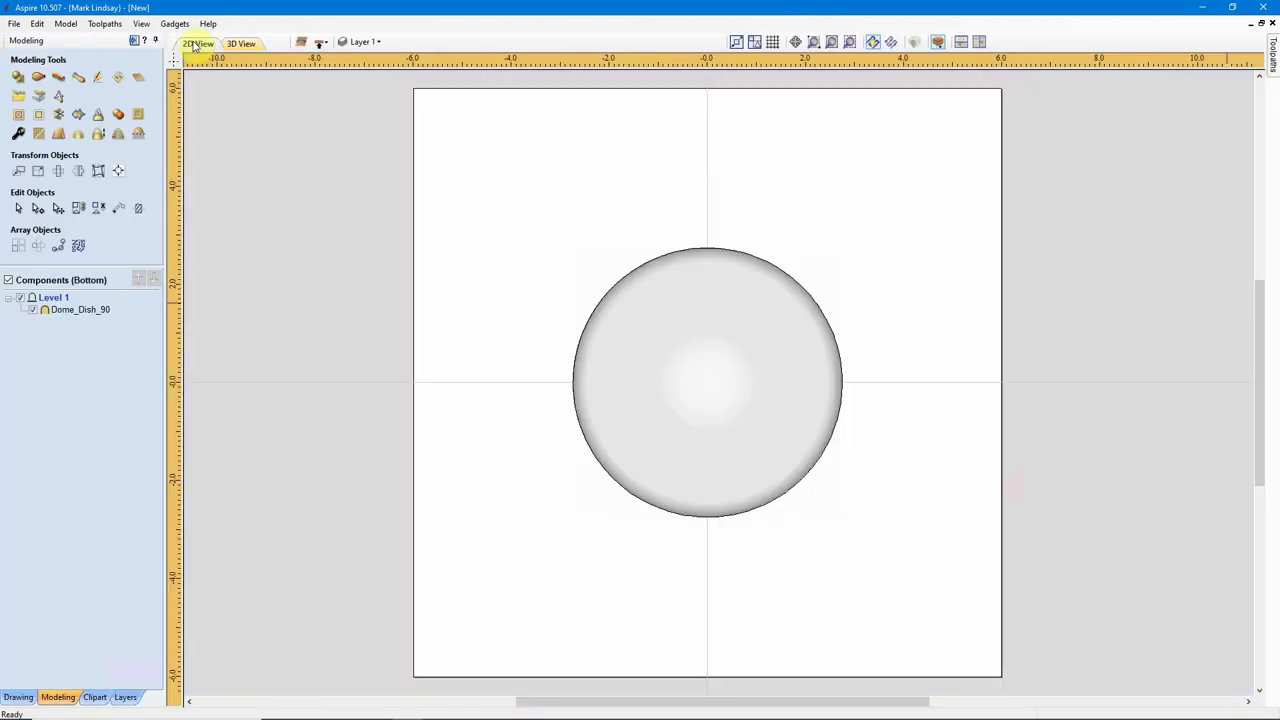
{"action": "left_click", "coordinate": [319, 42]}
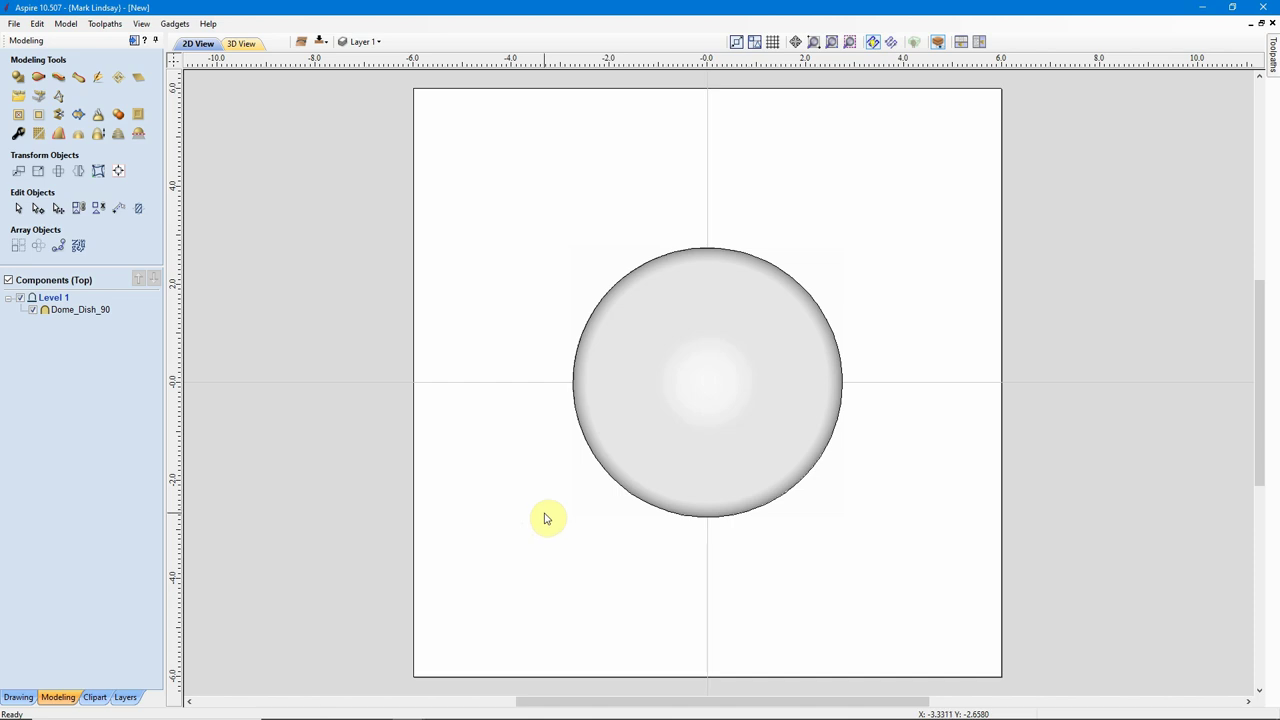
{"action": "left_click", "coordinate": [93, 697]}
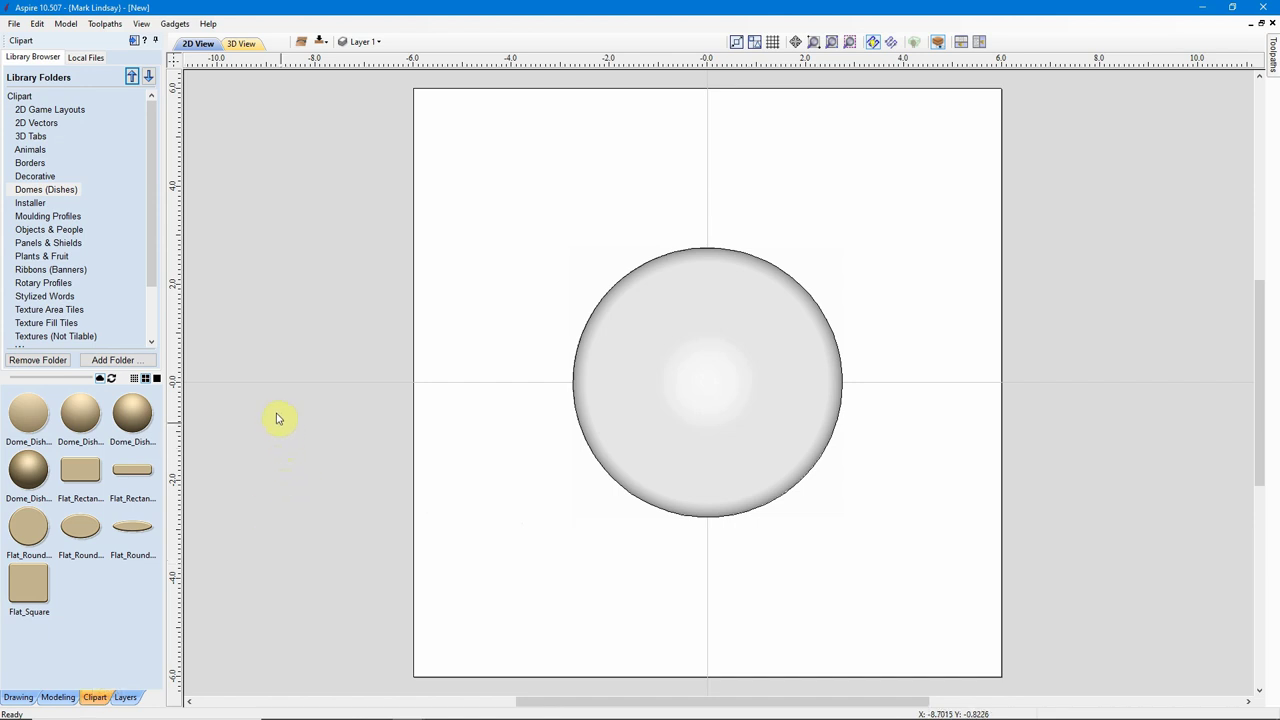
{"action": "left_click", "coordinate": [32, 137]}
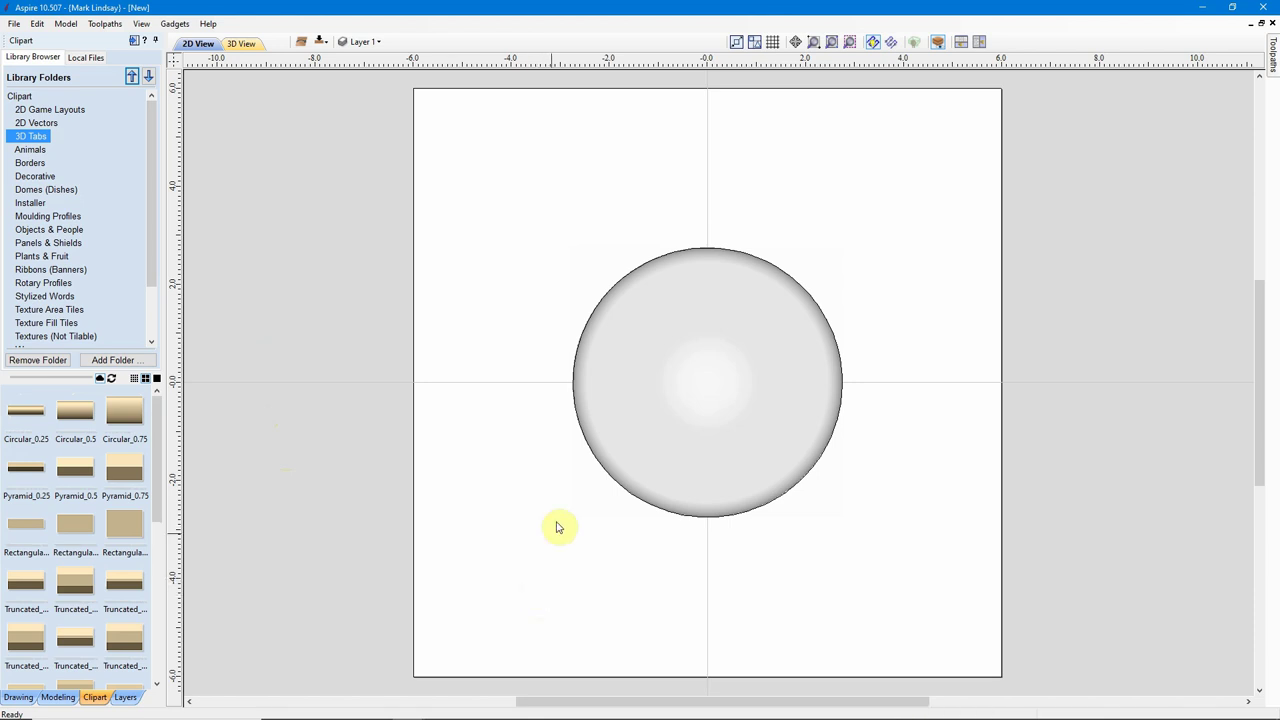
Insert a Circular_0.25 tab, place it outside the dome's lower-left edge and rotate it 45 degrees to point at the dome.
{"action": "scroll", "coordinate": [580, 494], "scroll_direction": "up", "scroll_amount": 2}
{"action": "scroll", "coordinate": [583, 495], "scroll_direction": "up", "scroll_amount": 1}
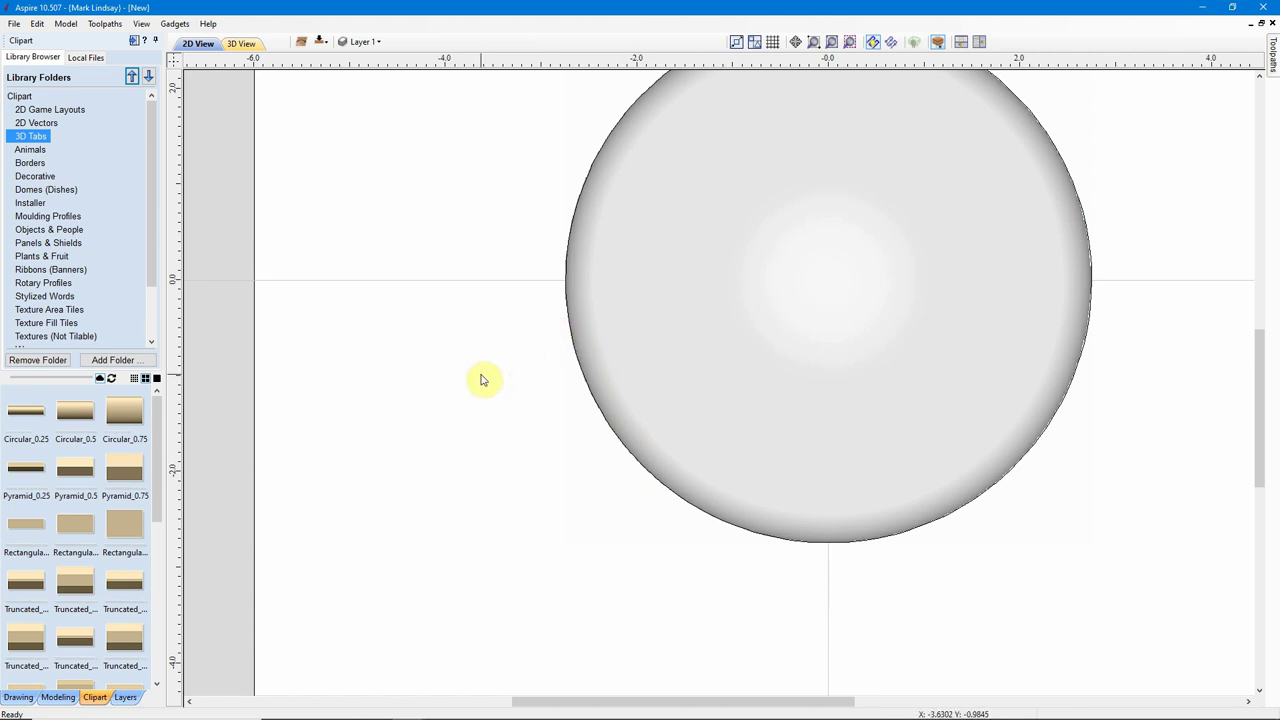
{"action": "double_click", "coordinate": [22, 414]}
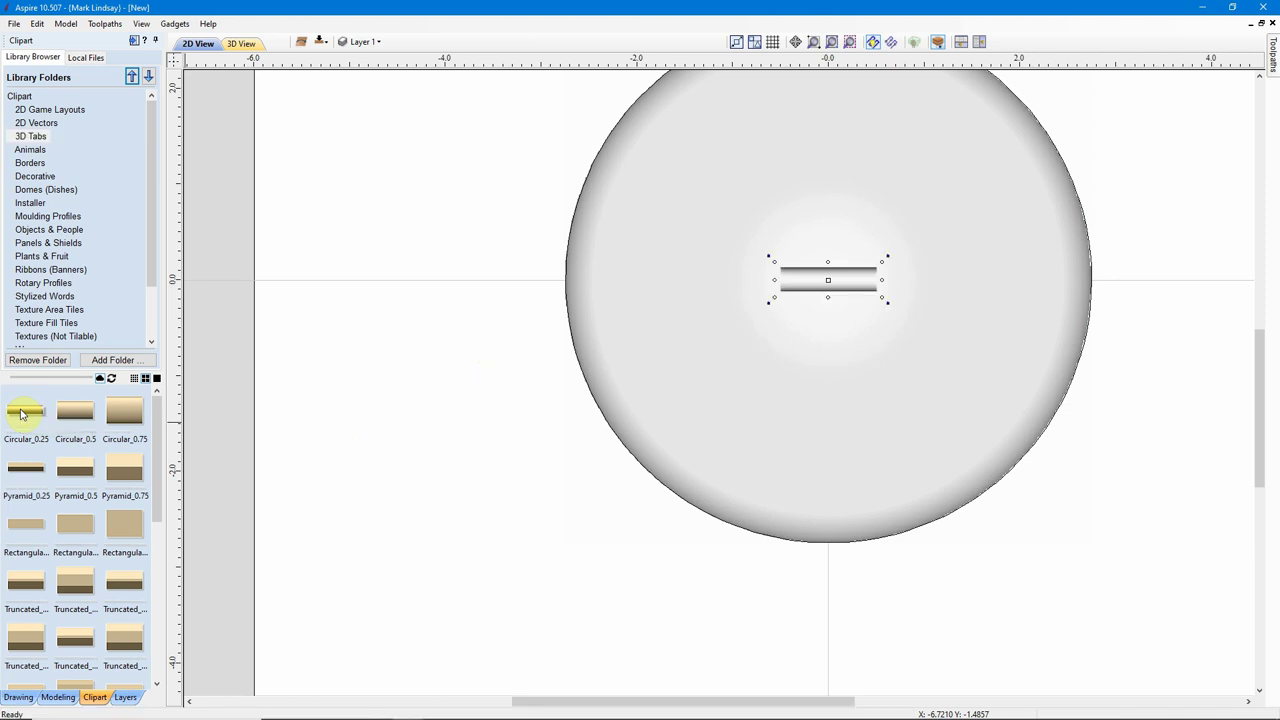
{"action": "left_click", "coordinate": [785, 357]}
{"action": "left_click_drag", "start_coordinate": [826, 281], "coordinate": [576, 517]}
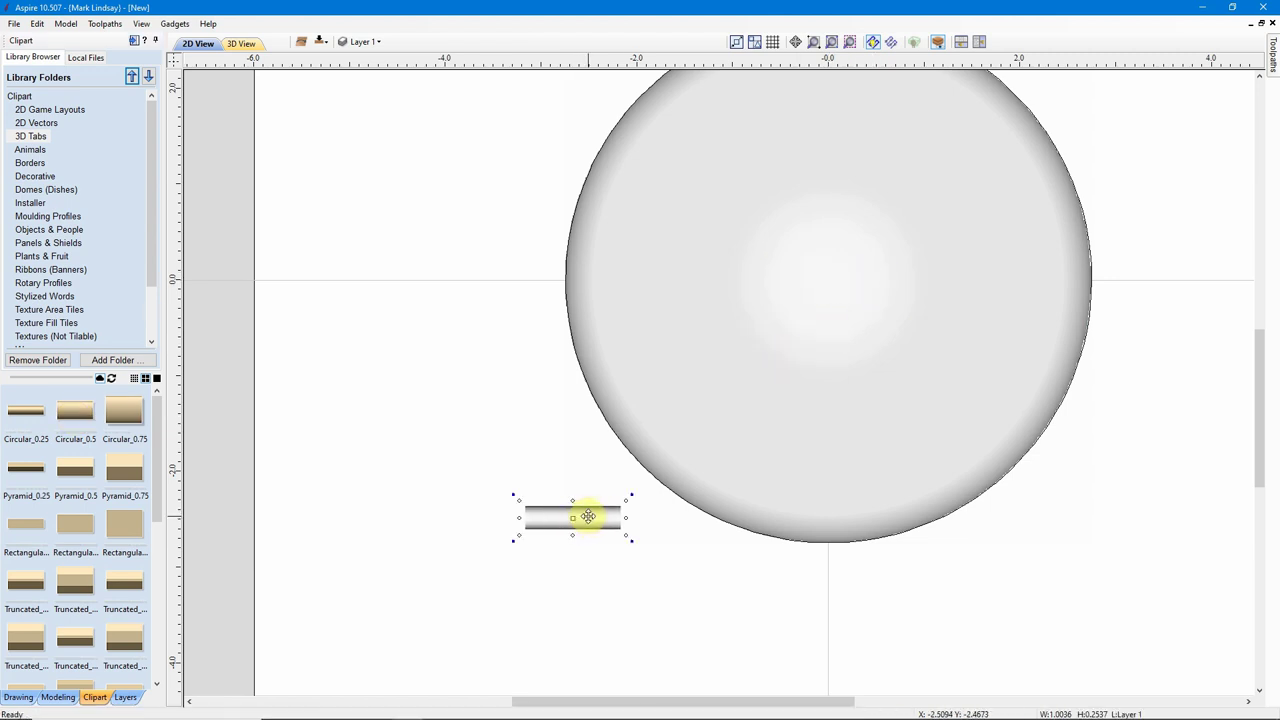
{"action": "key", "text": "ctrl+r"}
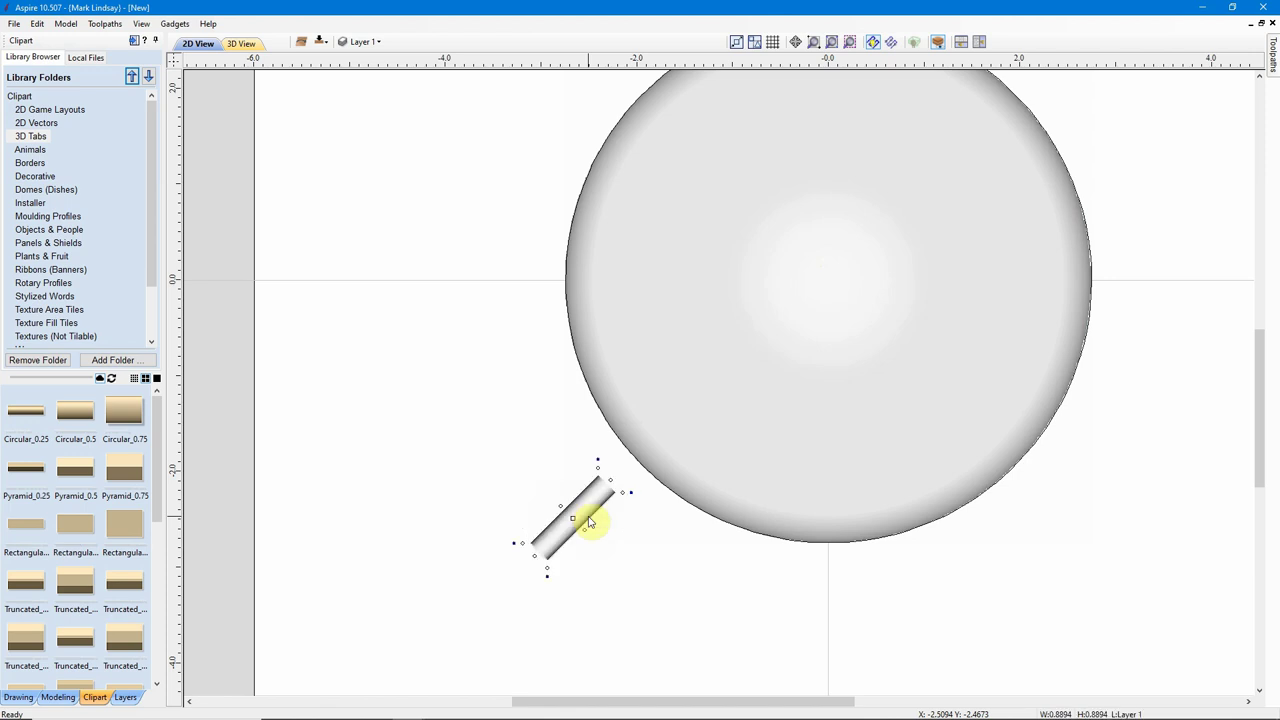
Show the 2D and 3D views side by side and move the tab so its end overlaps the dome's lower-left edge.
{"action": "left_click", "coordinate": [980, 44]}
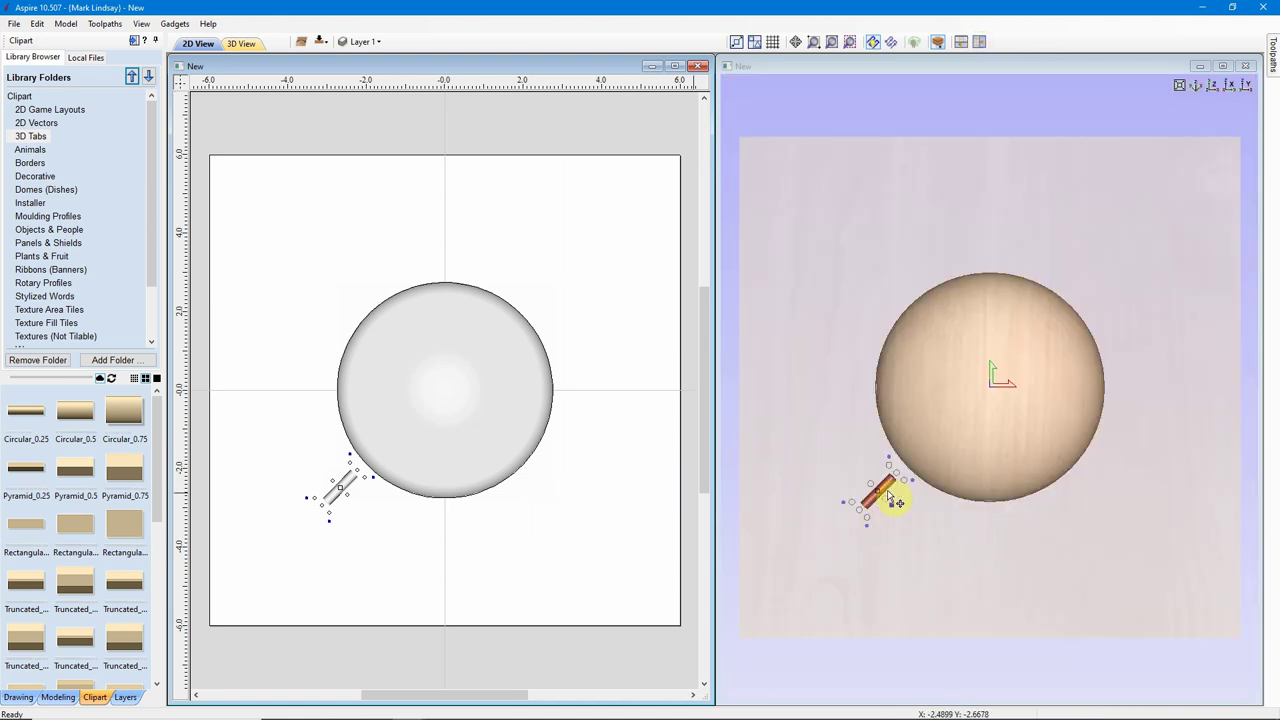
{"action": "left_click_drag", "start_coordinate": [876, 490], "coordinate": [895, 488]}
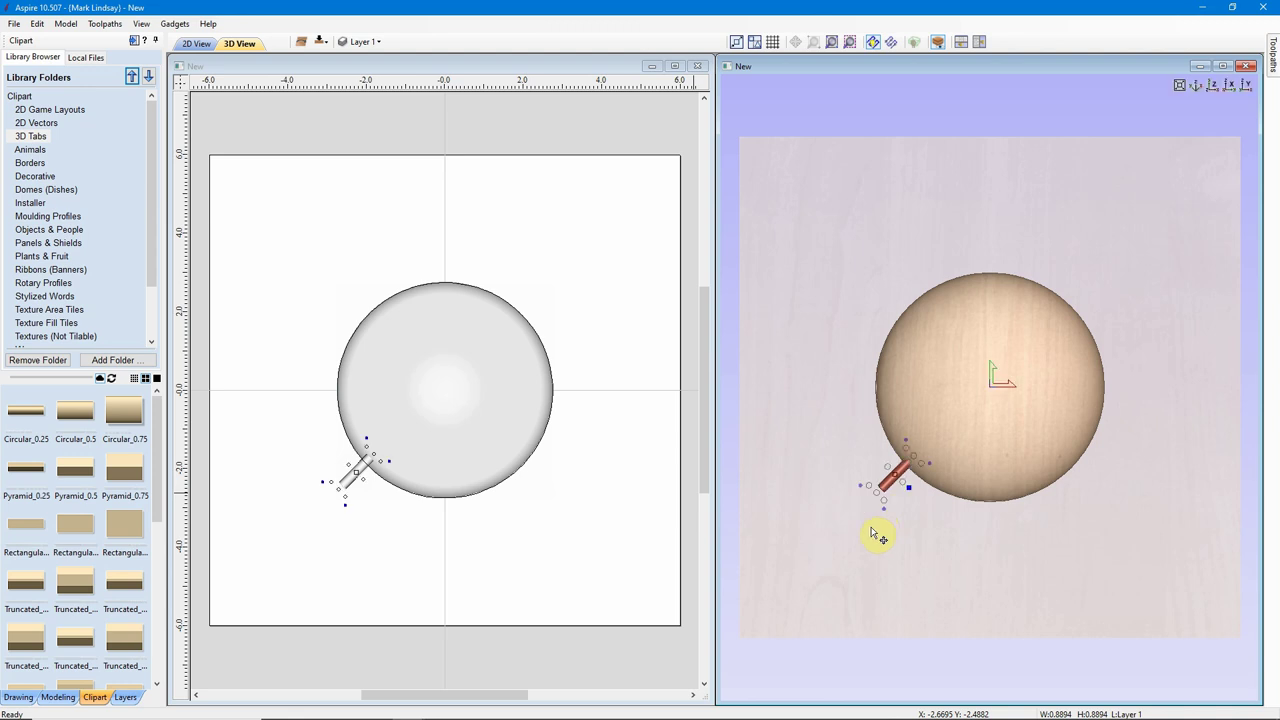
{"action": "scroll", "coordinate": [910, 490], "scroll_direction": "up", "scroll_amount": 1}
{"action": "scroll", "coordinate": [875, 515], "scroll_direction": "up", "scroll_amount": 2}
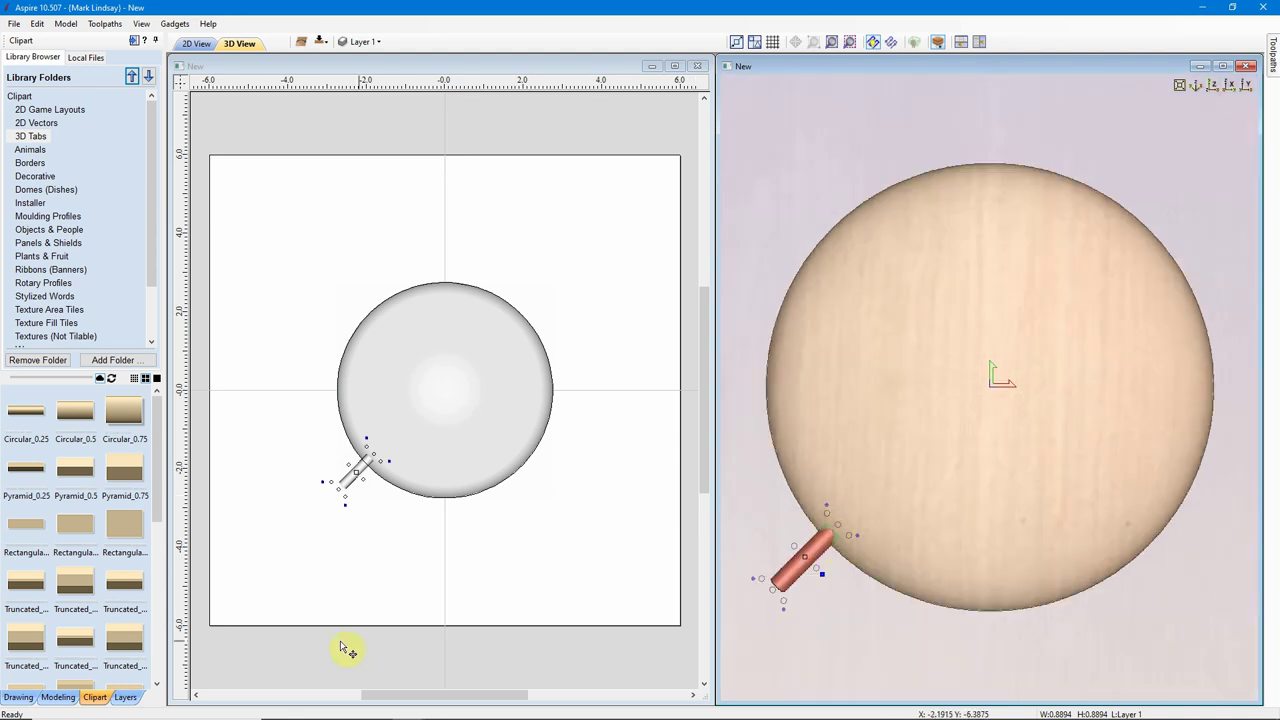
Rename the Circular_0.25 component as Tab and set its shape height to 0.25 inches.
{"action": "left_click", "coordinate": [55, 697]}
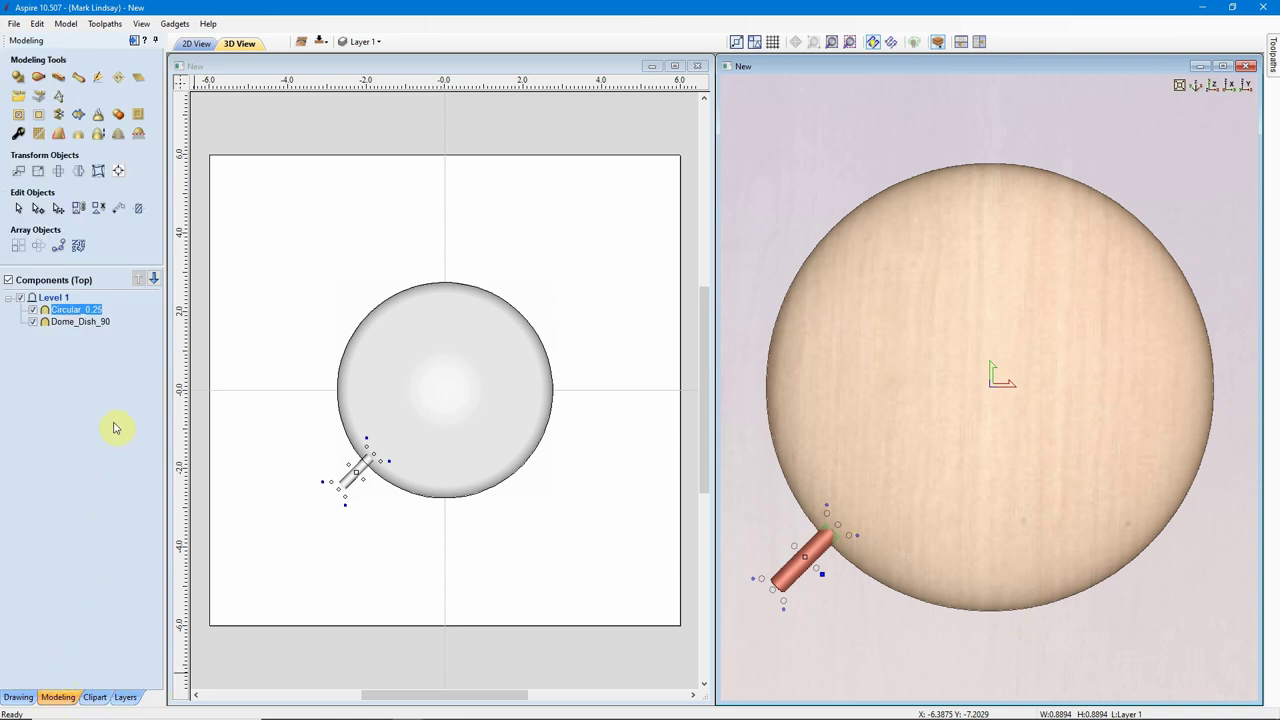
{"action": "left_click", "coordinate": [72, 310]}
{"action": "left_click", "coordinate": [21, 135]}
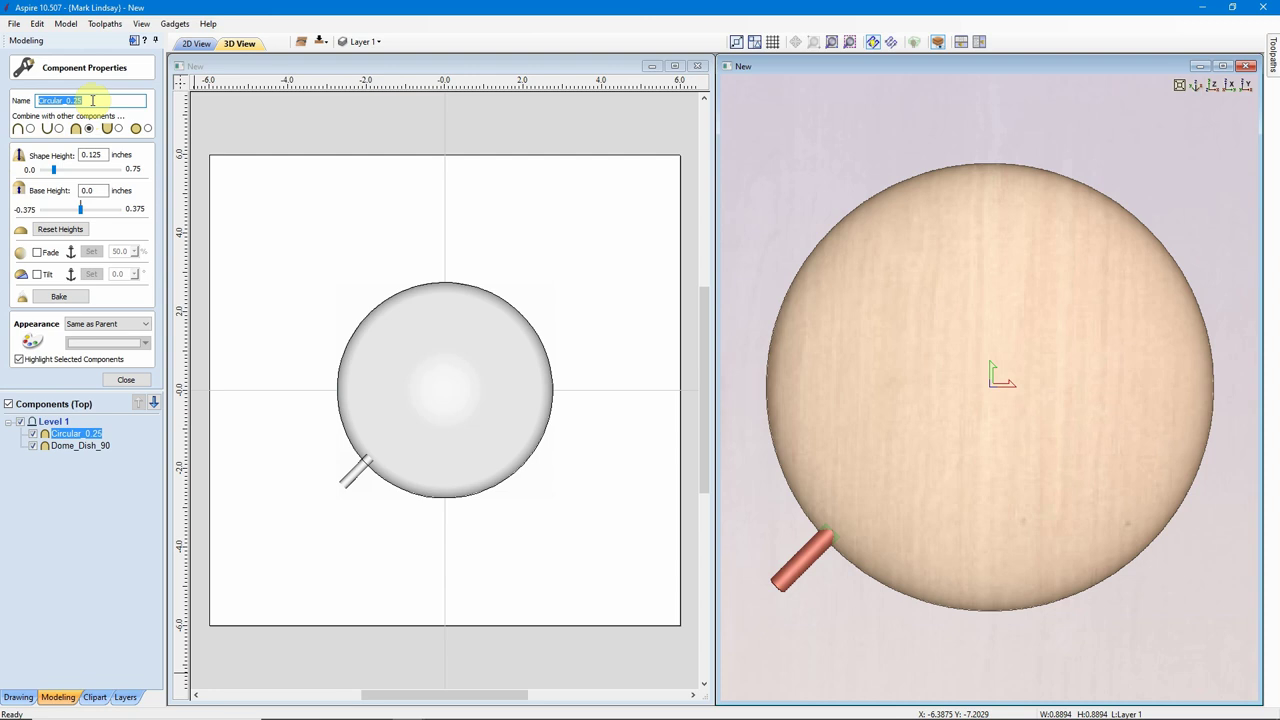
{"action": "type", "text": "Tab"}
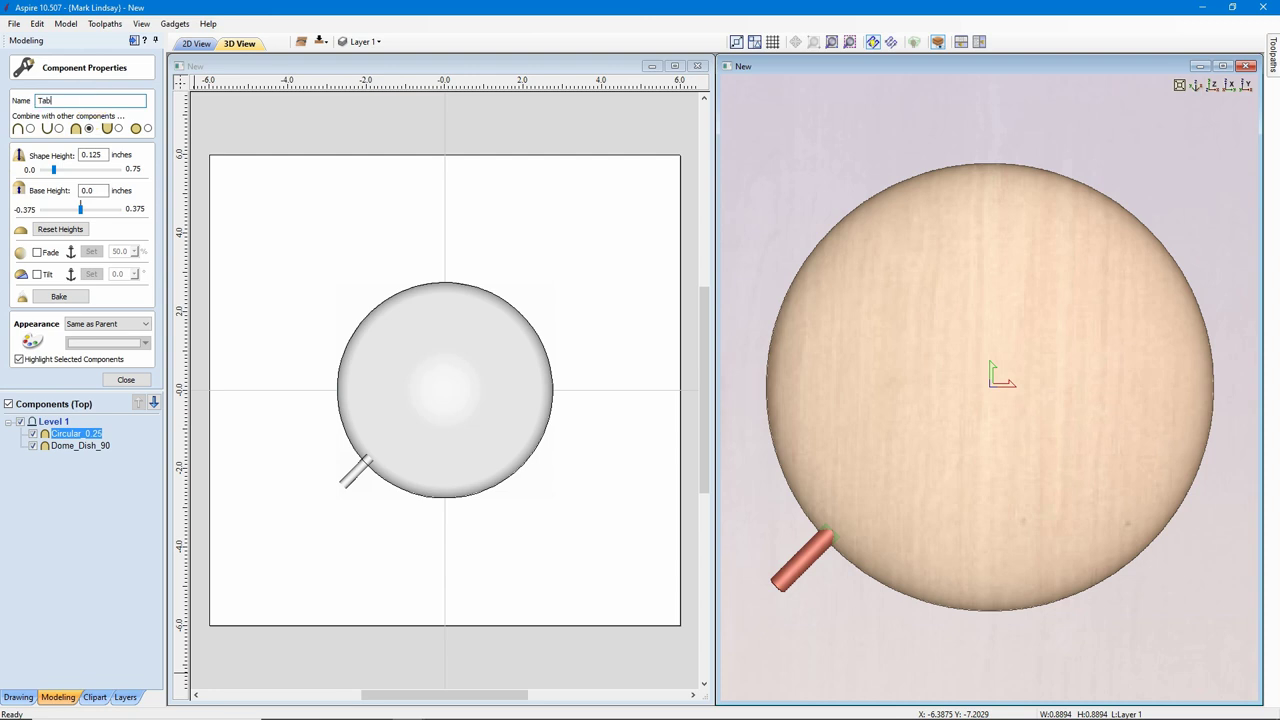
{"action": "left_click", "coordinate": [96, 155]}
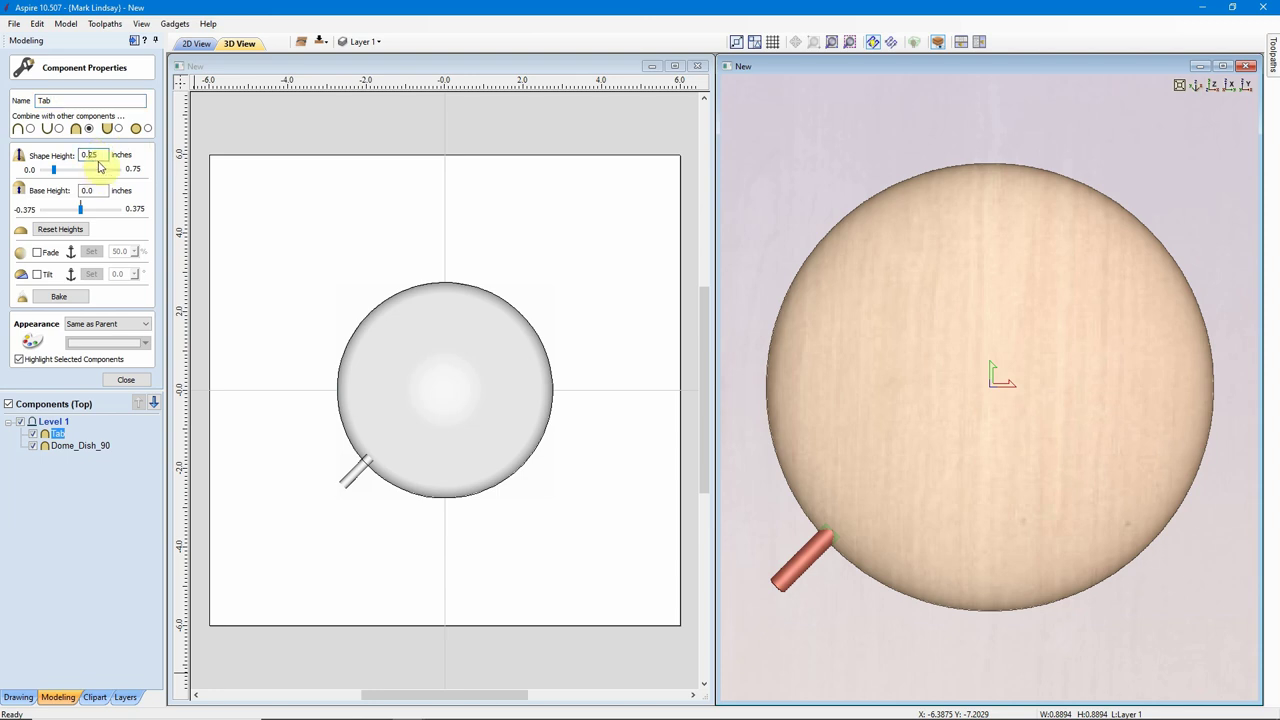
{"action": "type", "text": "0.35"}
{"action": "key", "text": "Return"}
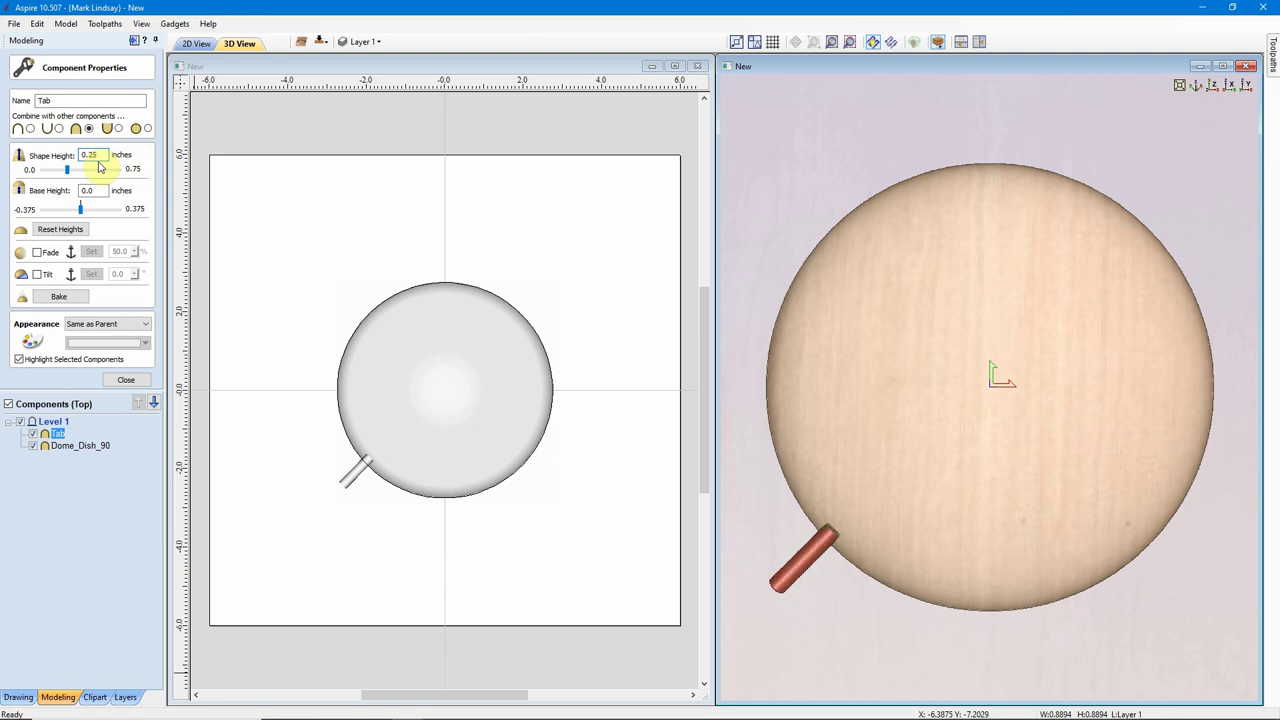
{"action": "left_click", "coordinate": [122, 380]}
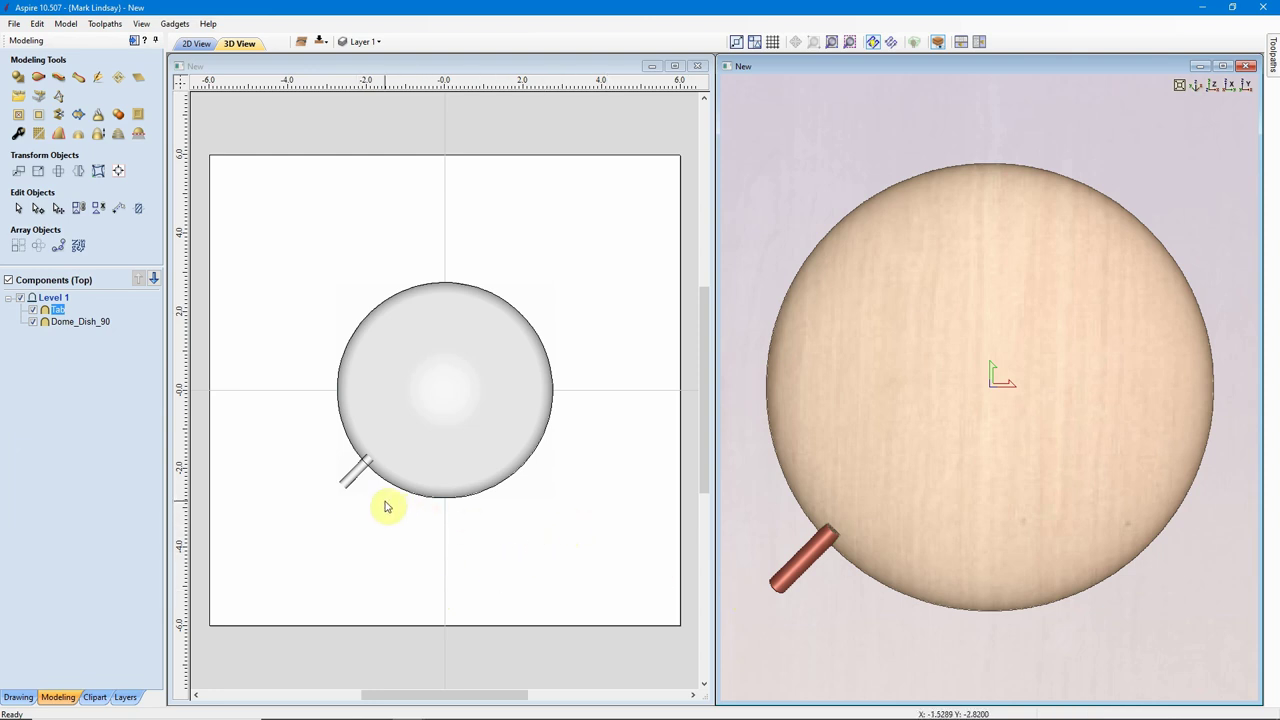
Nudge the tab slightly further into the dome's lower-left edge and return to the full-size 2D view.
{"action": "scroll", "coordinate": [350, 487], "scroll_direction": "up", "scroll_amount": 3}
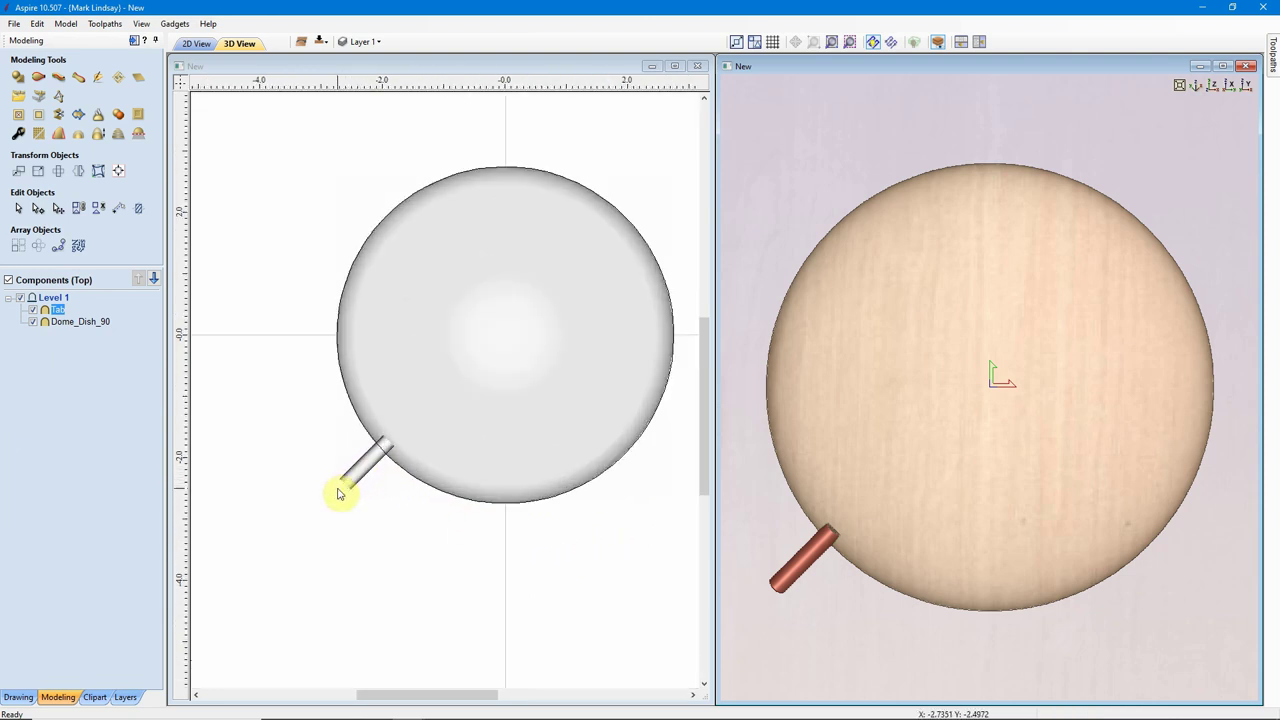
{"action": "left_click", "coordinate": [399, 446]}
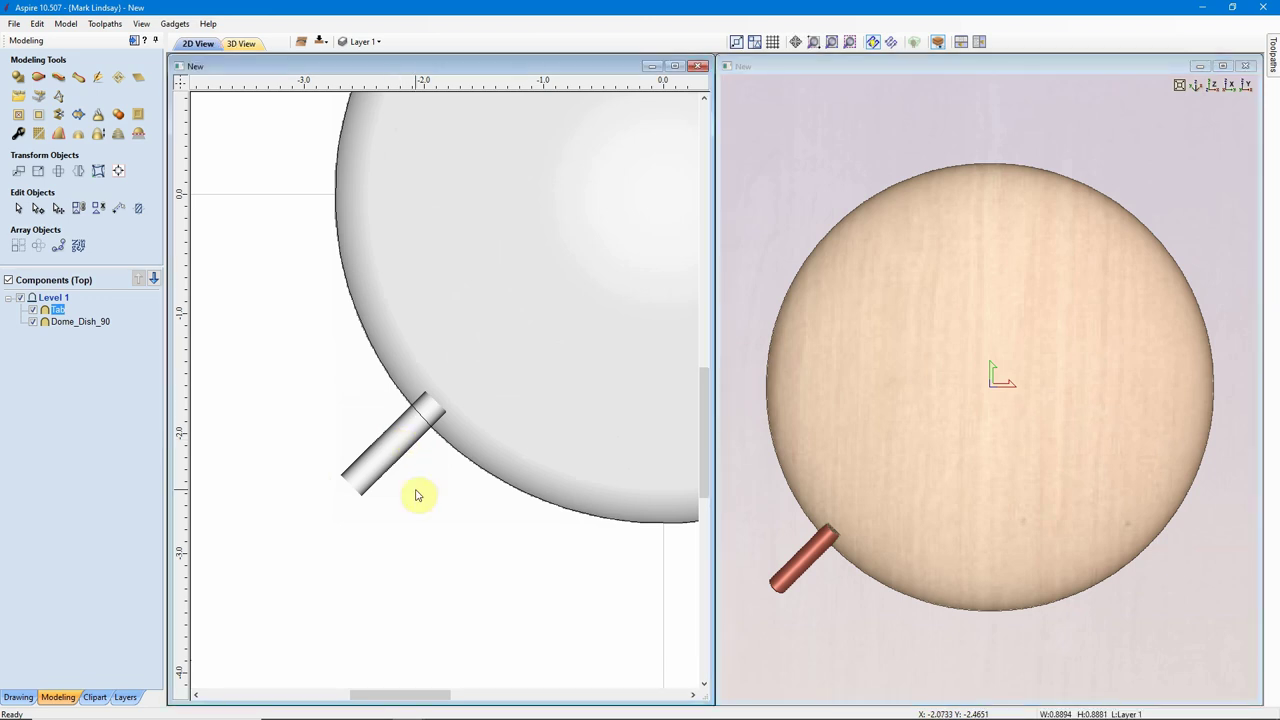
{"action": "left_click", "coordinate": [391, 449]}
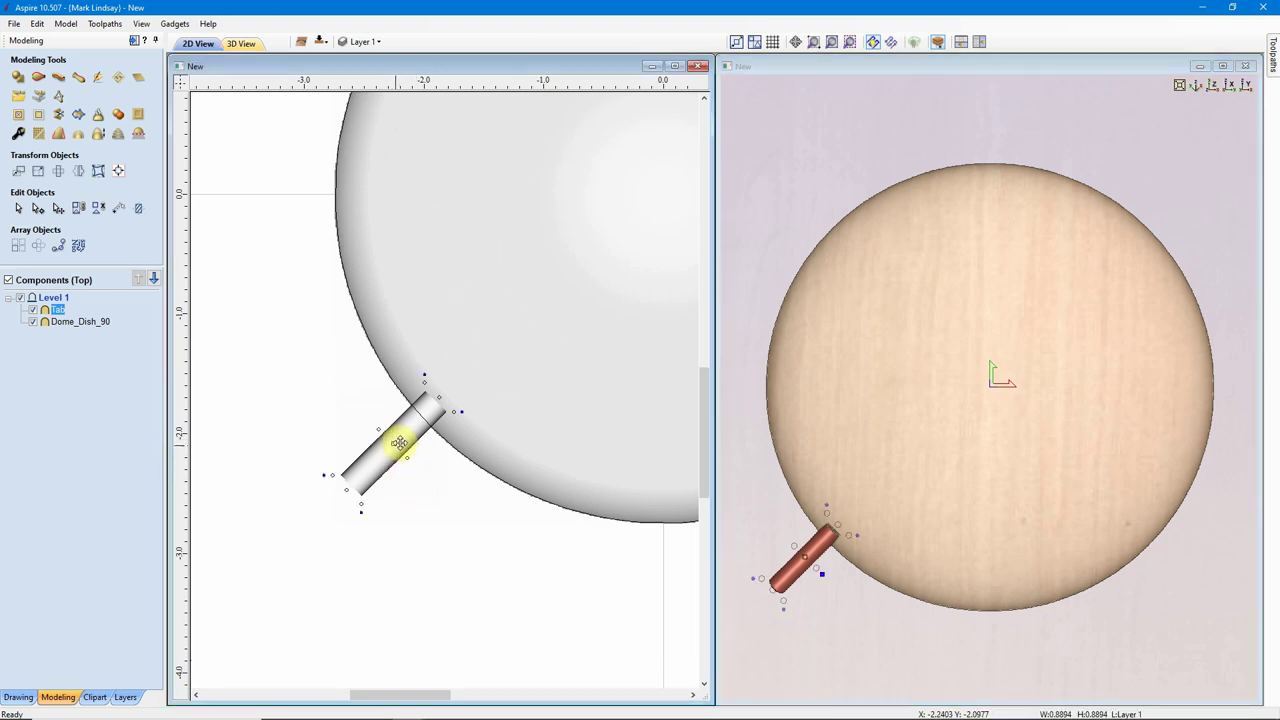
{"action": "left_click_drag", "start_coordinate": [395, 441], "coordinate": [400, 435]}
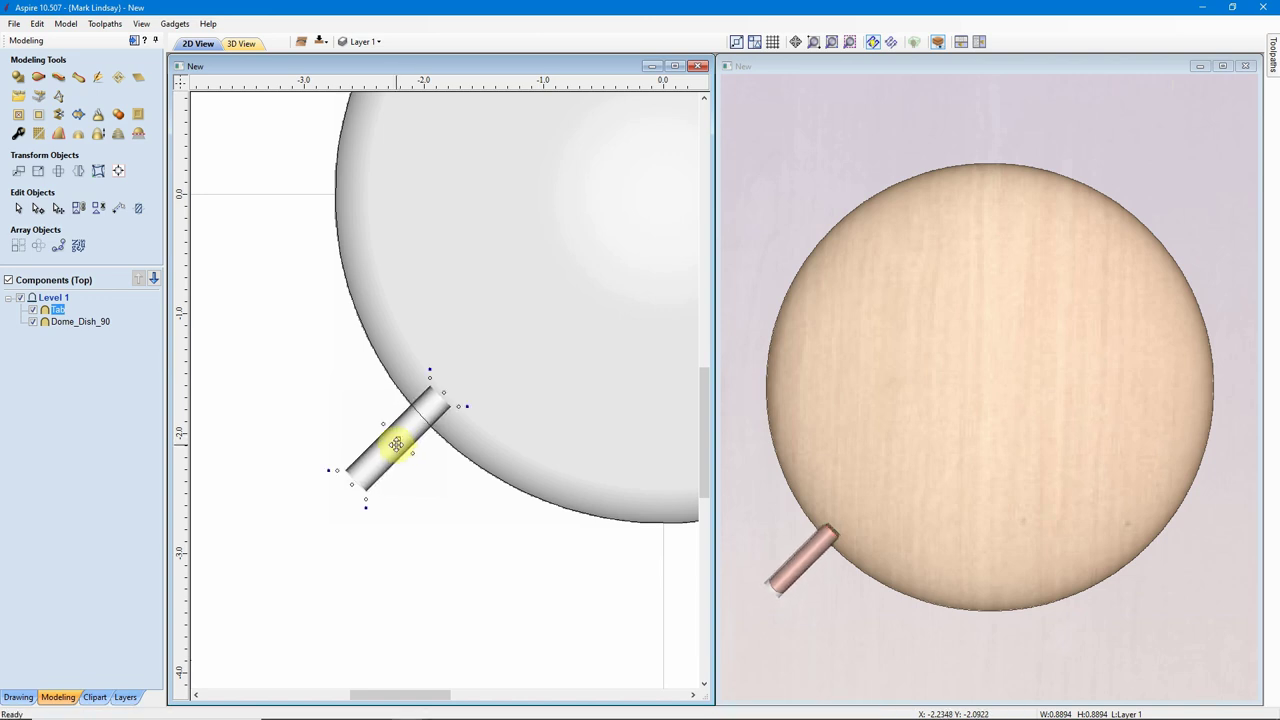
{"action": "left_click", "coordinate": [396, 447]}
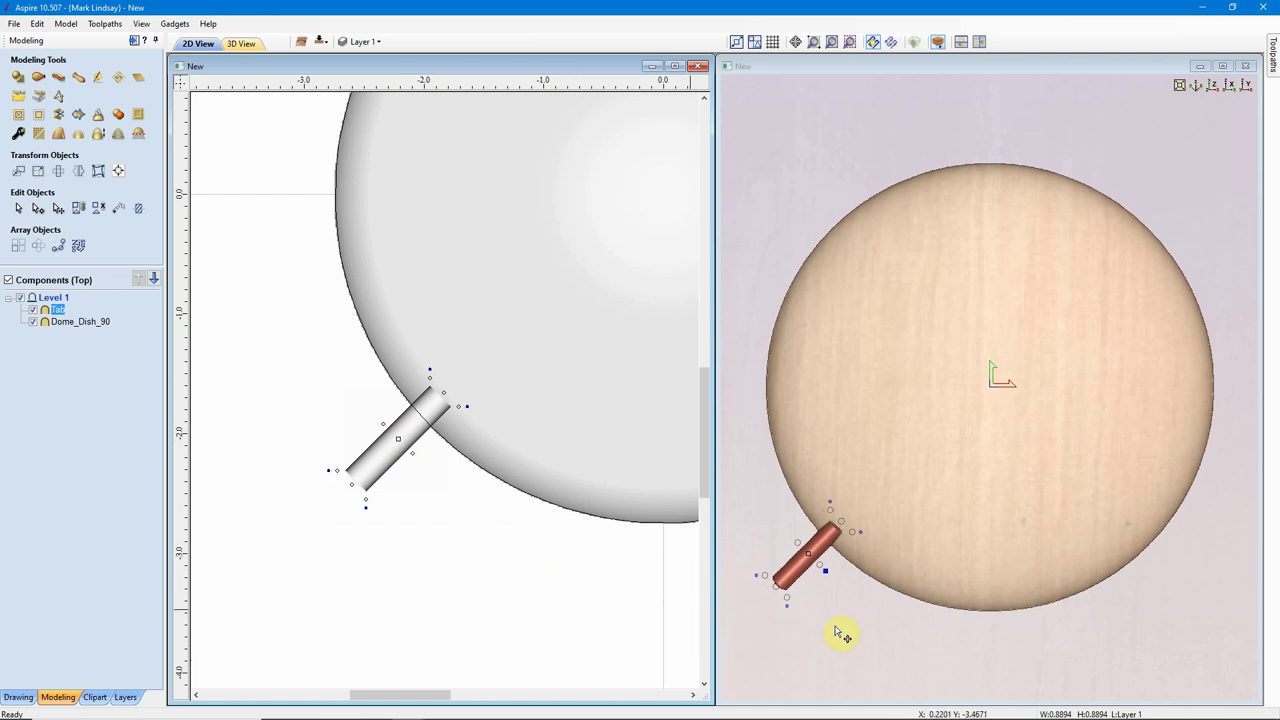
{"action": "left_click", "coordinate": [437, 514]}
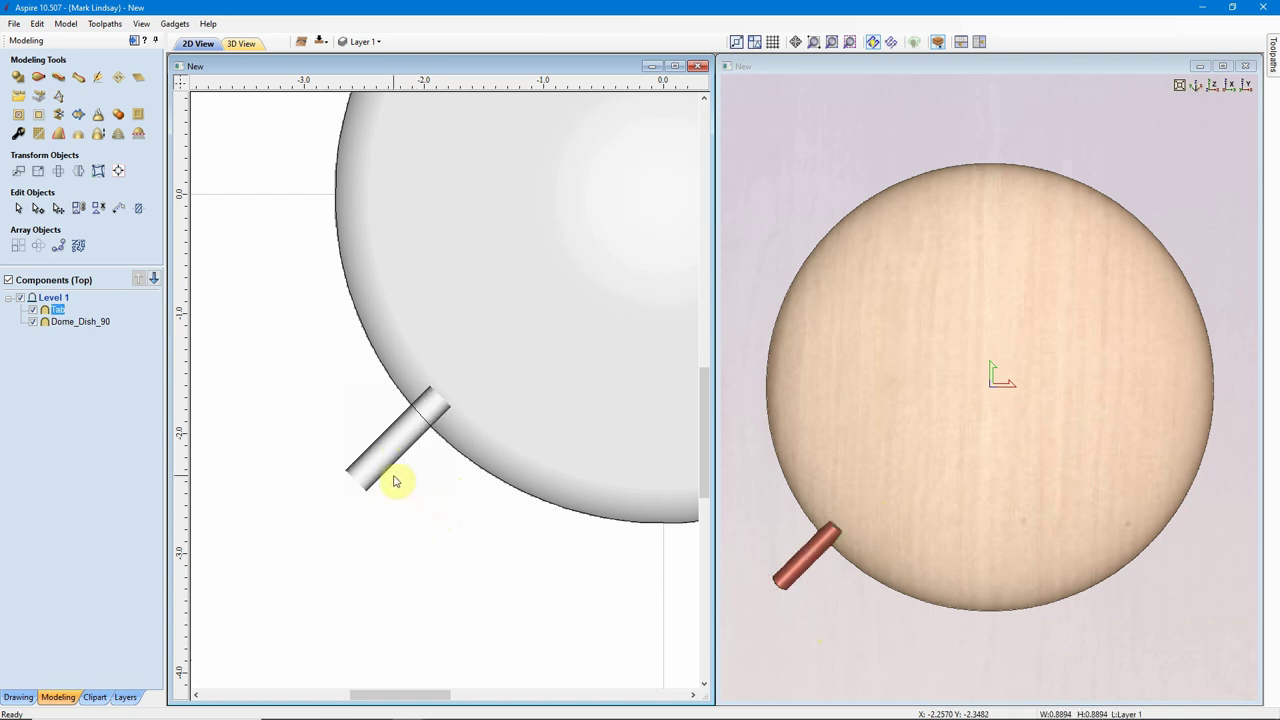
{"action": "left_click", "coordinate": [675, 66]}
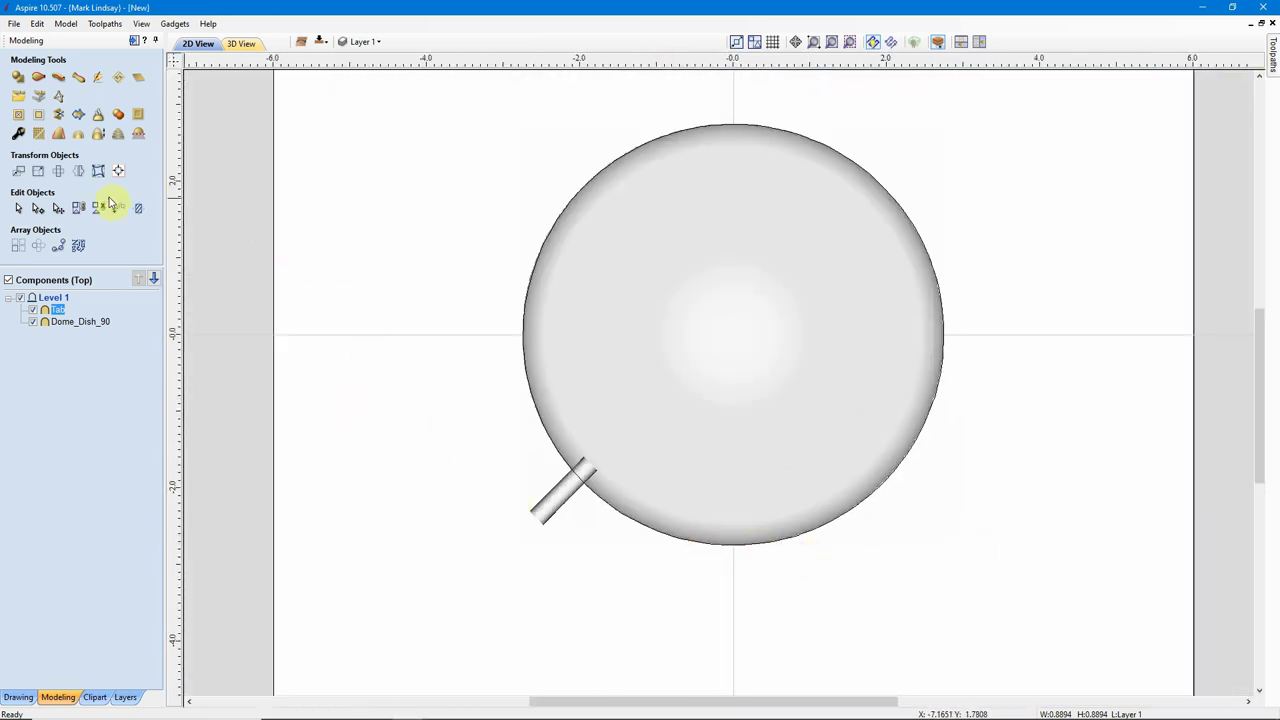
Make a circular copy of the tab with 4 items over 360 degrees, rotated about centre X 0, Y 0.
{"action": "left_click", "coordinate": [38, 245]}
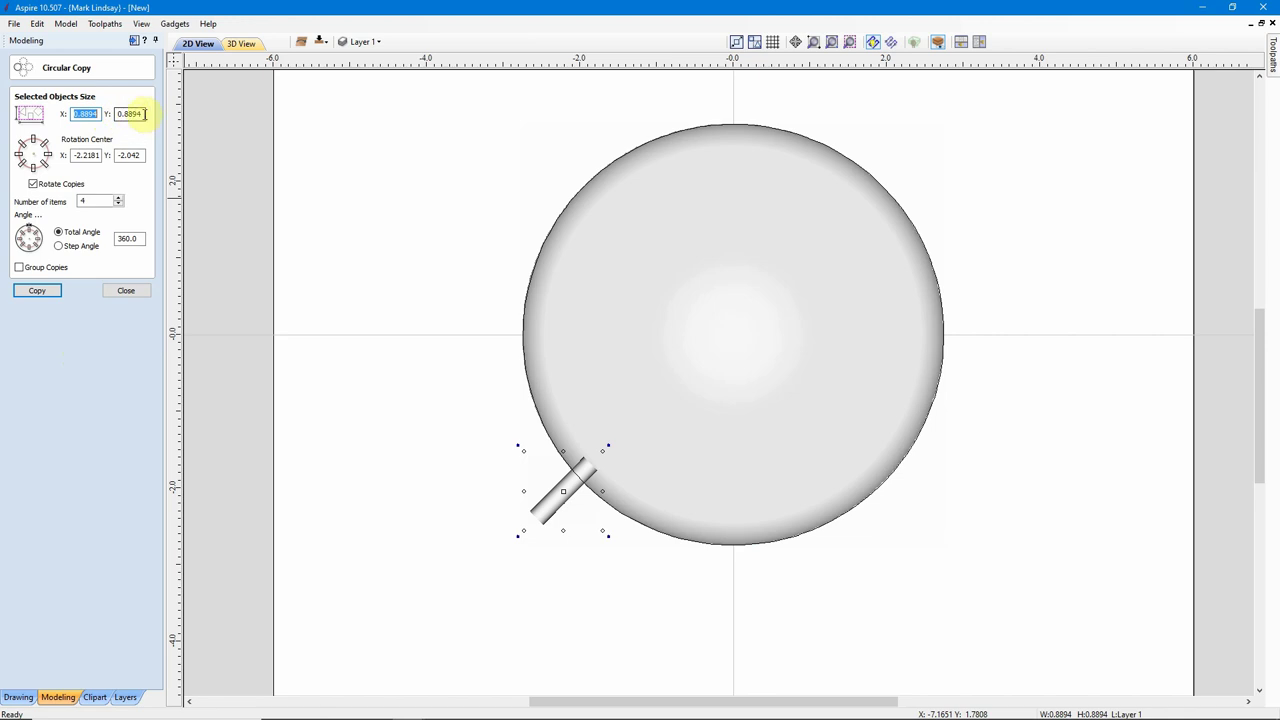
{"action": "left_click", "coordinate": [76, 155]}
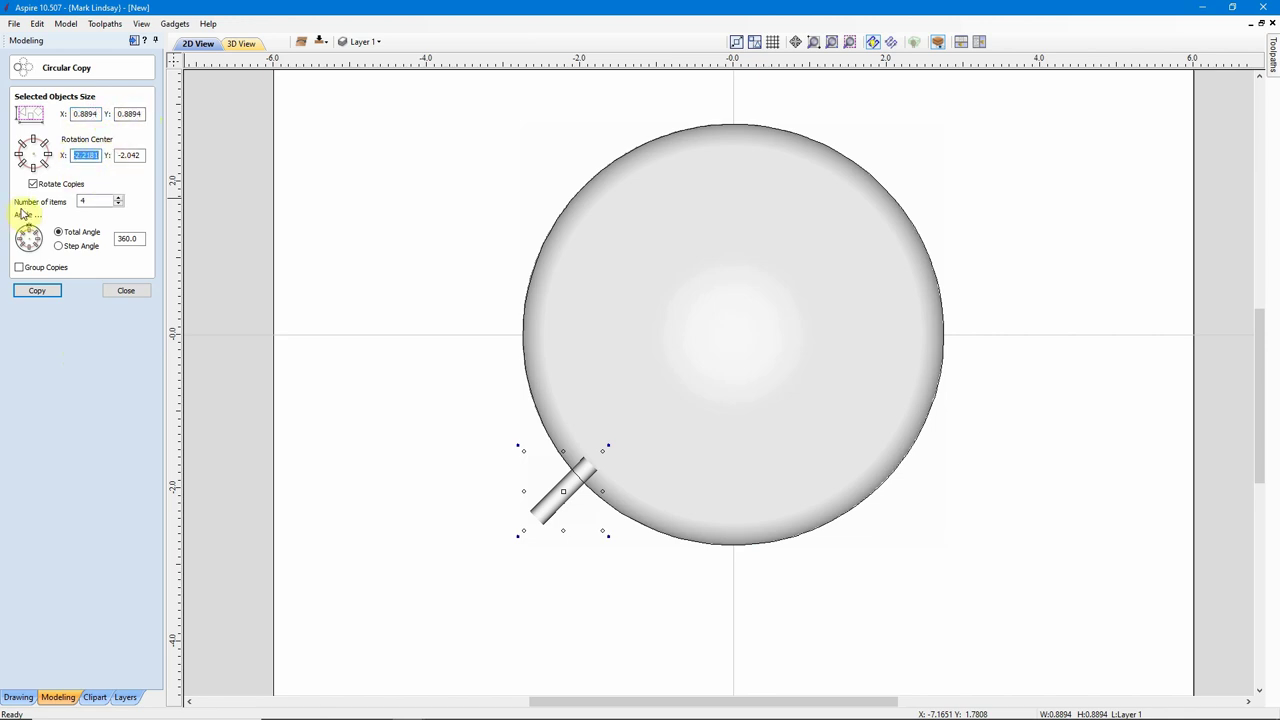
{"action": "left_click", "coordinate": [129, 155]}
{"action": "type", "text": "0"}
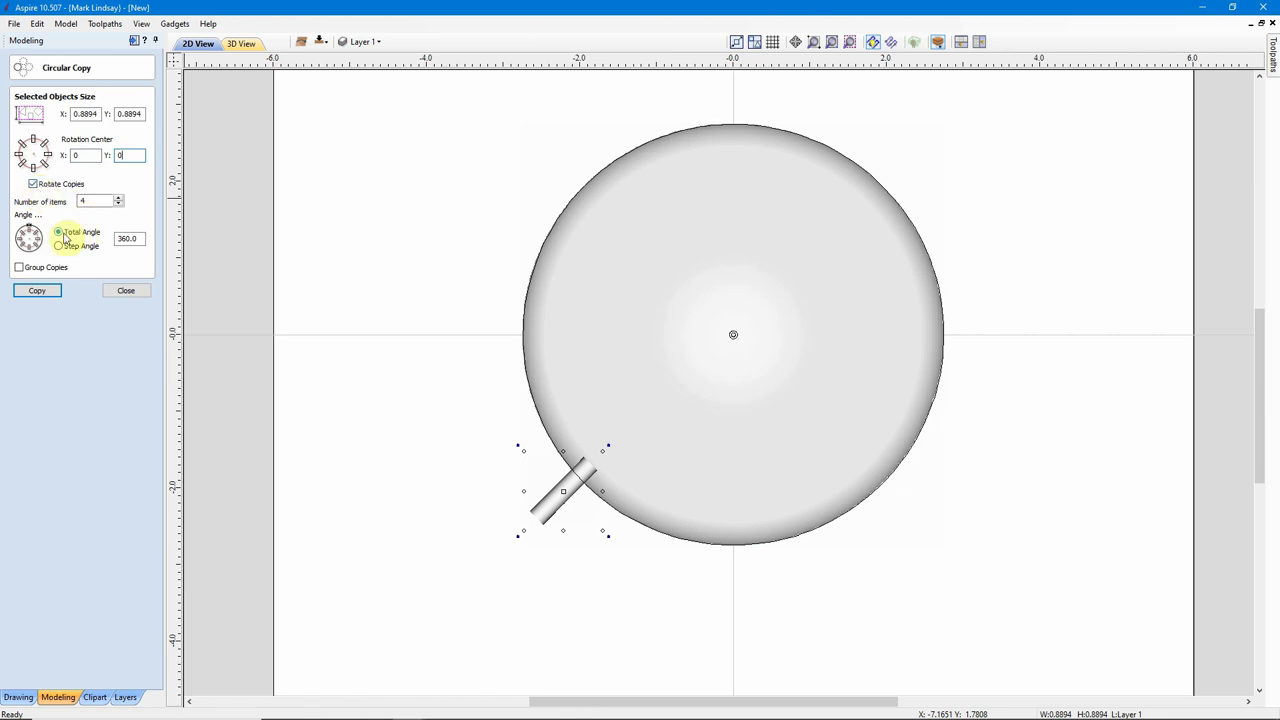
{"action": "left_click", "coordinate": [37, 291]}
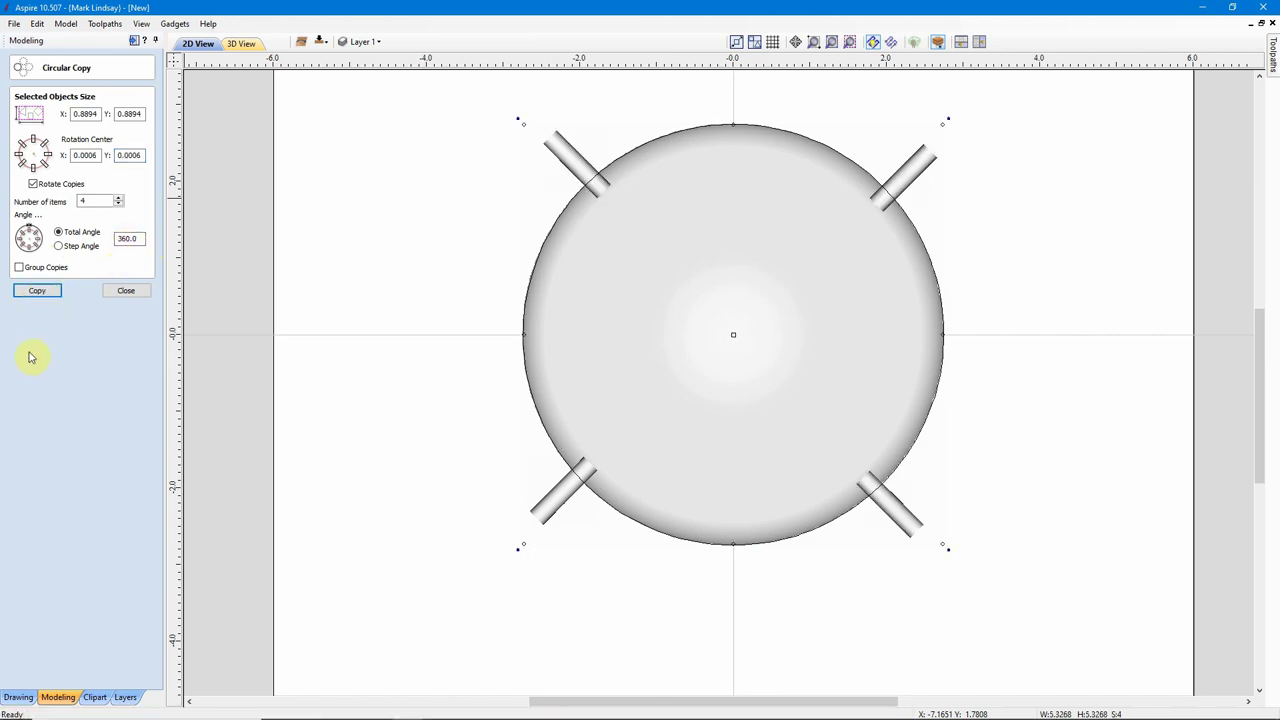
{"action": "left_click", "coordinate": [125, 292]}
{"action": "scroll", "coordinate": [380, 533], "scroll_direction": "down", "scroll_amount": 1}
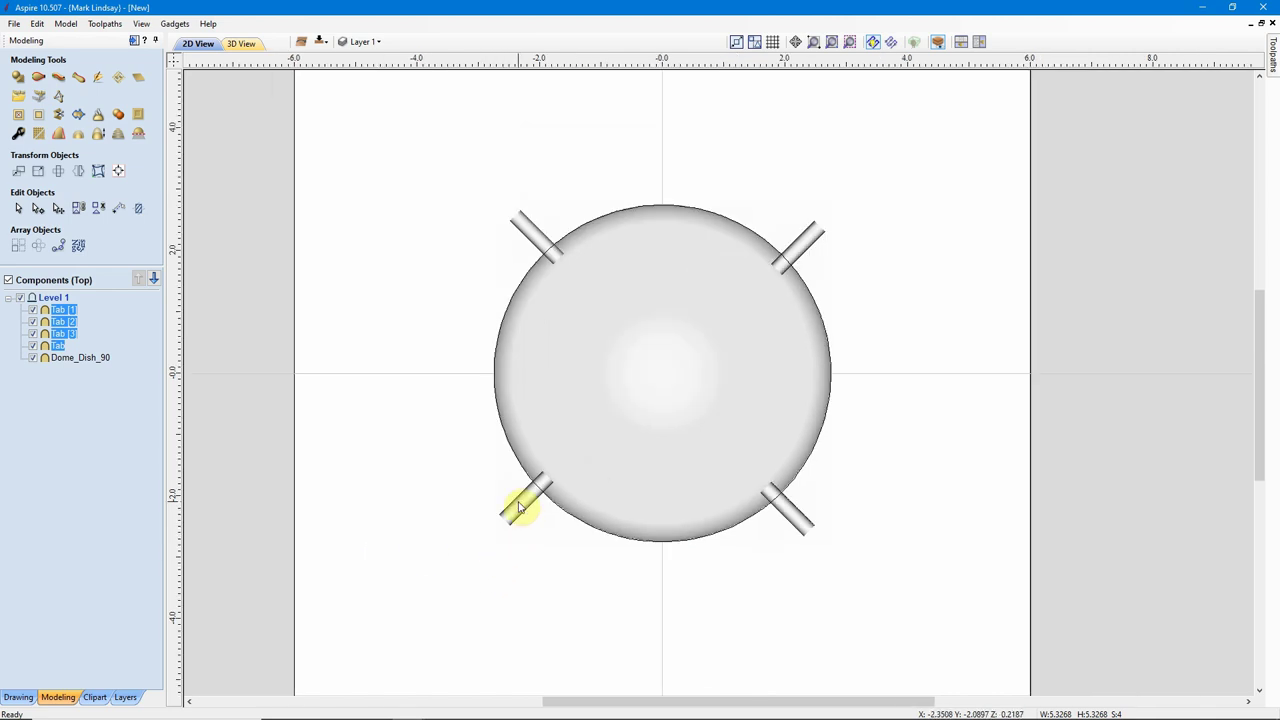
Select all four tabs around the dome and copy them to the other side of the job.
{"action": "left_click", "coordinate": [568, 592]}
{"action": "left_click", "coordinate": [518, 508]}
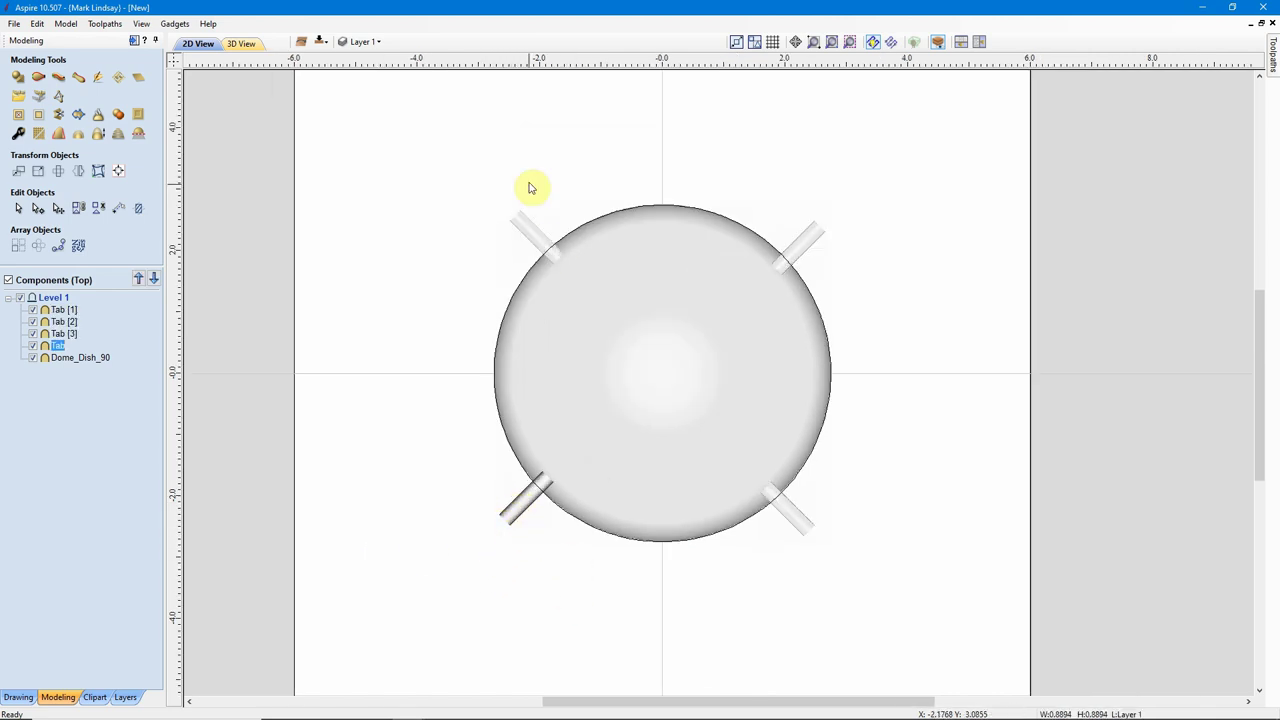
{"action": "left_click", "coordinate": [529, 234], "text": "shift"}
{"action": "left_click", "coordinate": [805, 240], "text": "shift"}
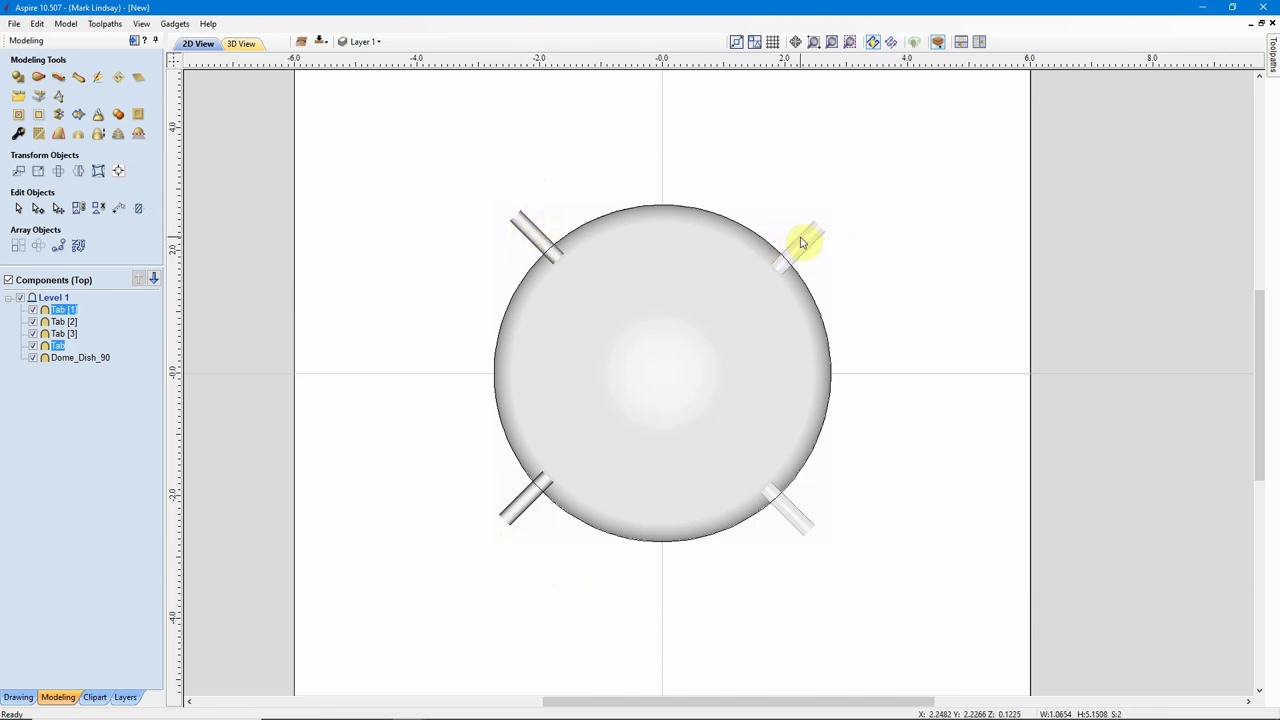
{"action": "left_click", "coordinate": [791, 517], "text": "shift"}
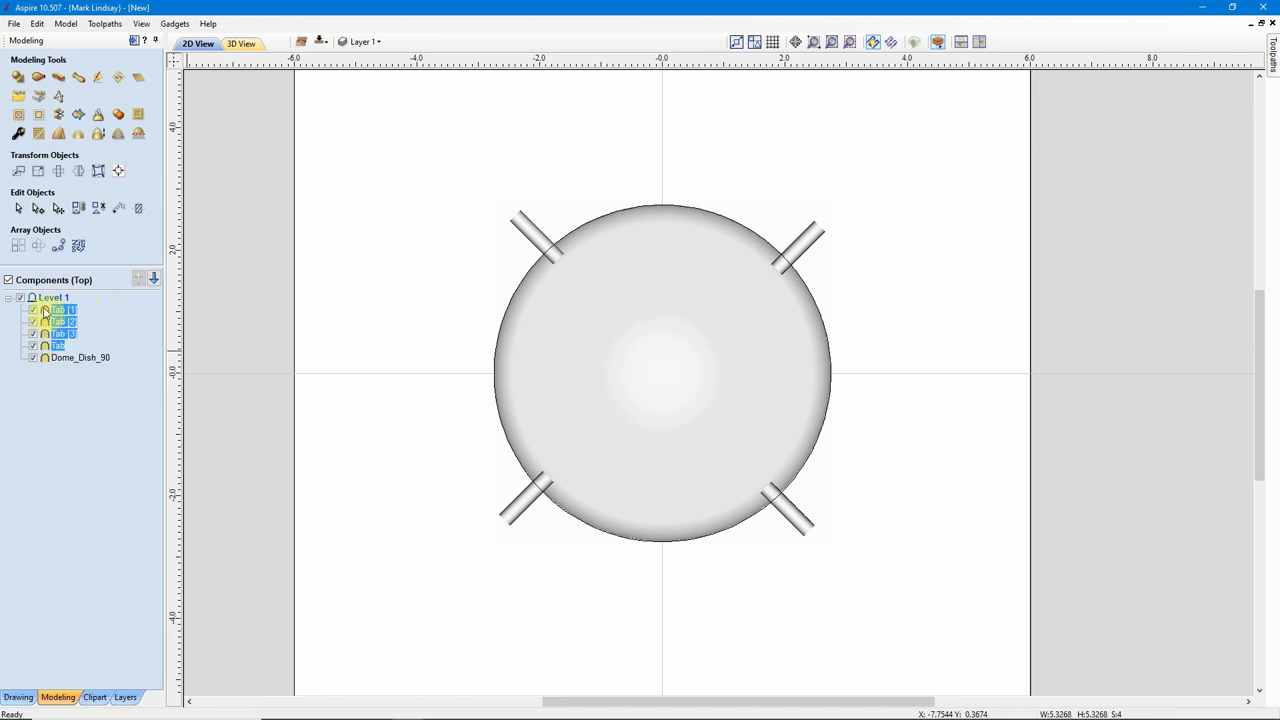
{"action": "right_click", "coordinate": [519, 510]}
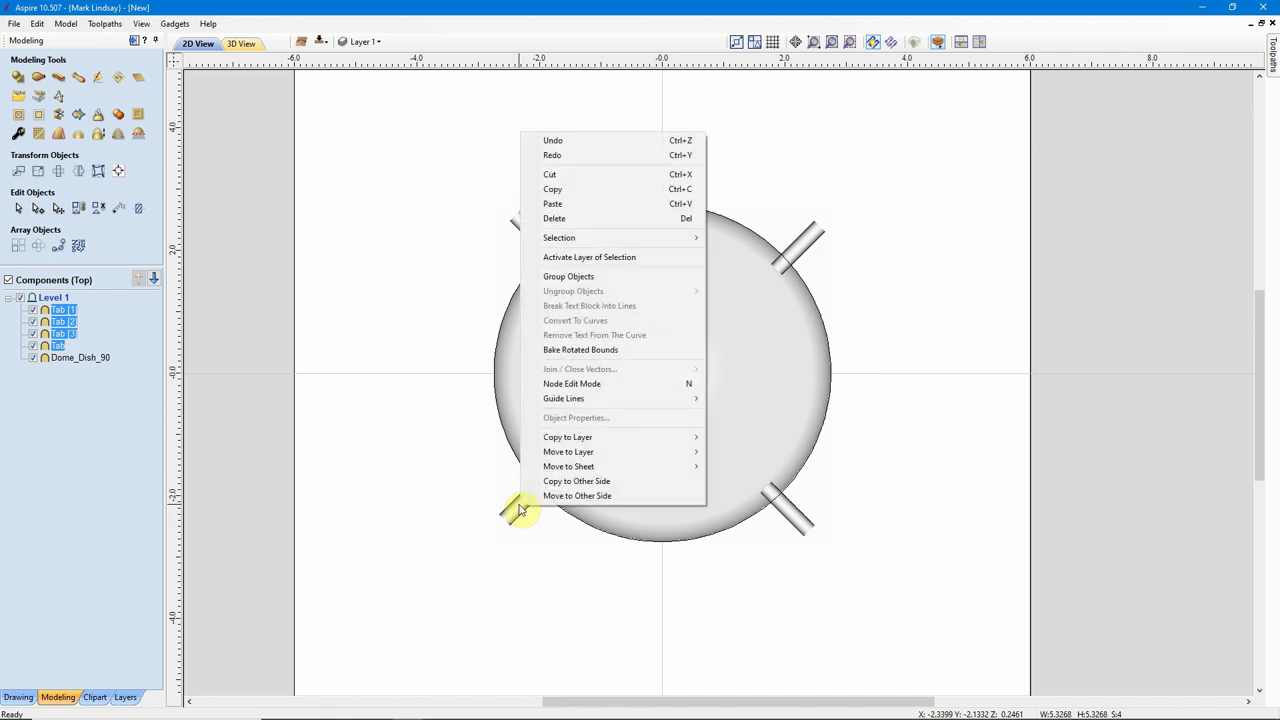
{"action": "left_click", "coordinate": [597, 482]}
{"action": "left_click", "coordinate": [529, 630]}
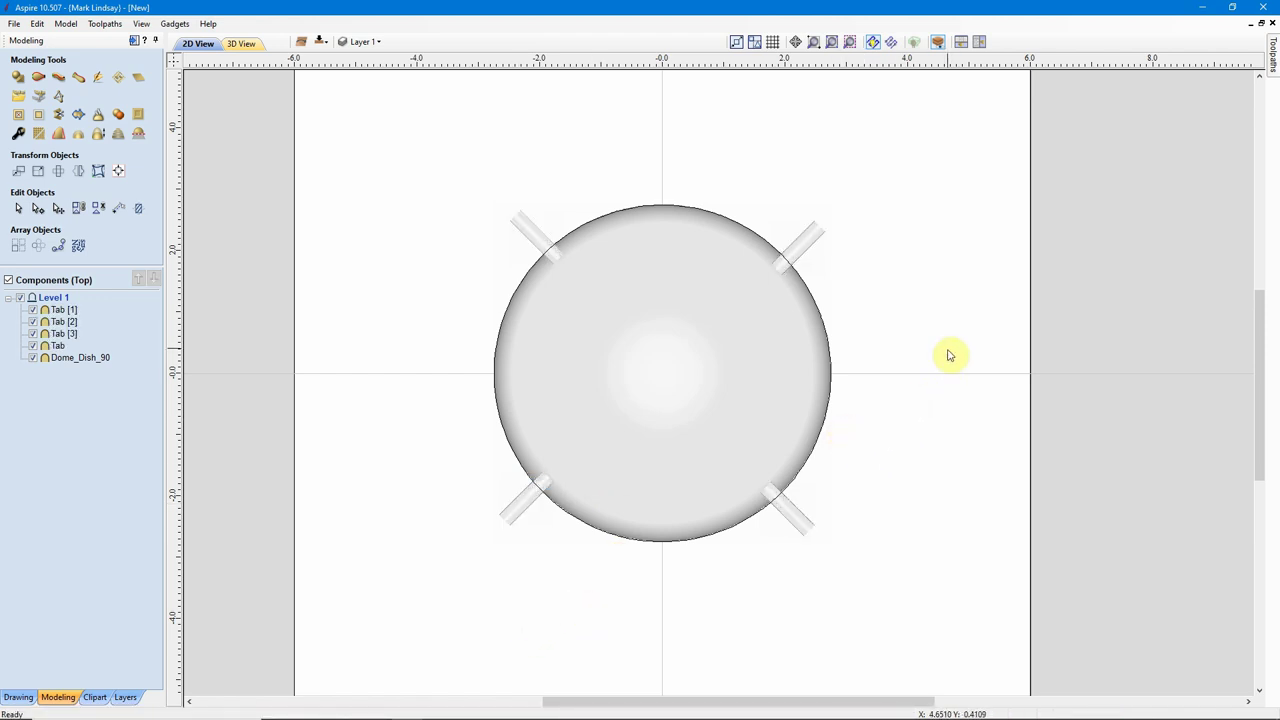
Check the tabs in 3D and recalculate the top side's 3D Finish 1 toolpath so it includes them.
{"action": "left_click", "coordinate": [243, 44]}
{"action": "scroll", "coordinate": [895, 315], "scroll_direction": "up", "scroll_amount": 1}
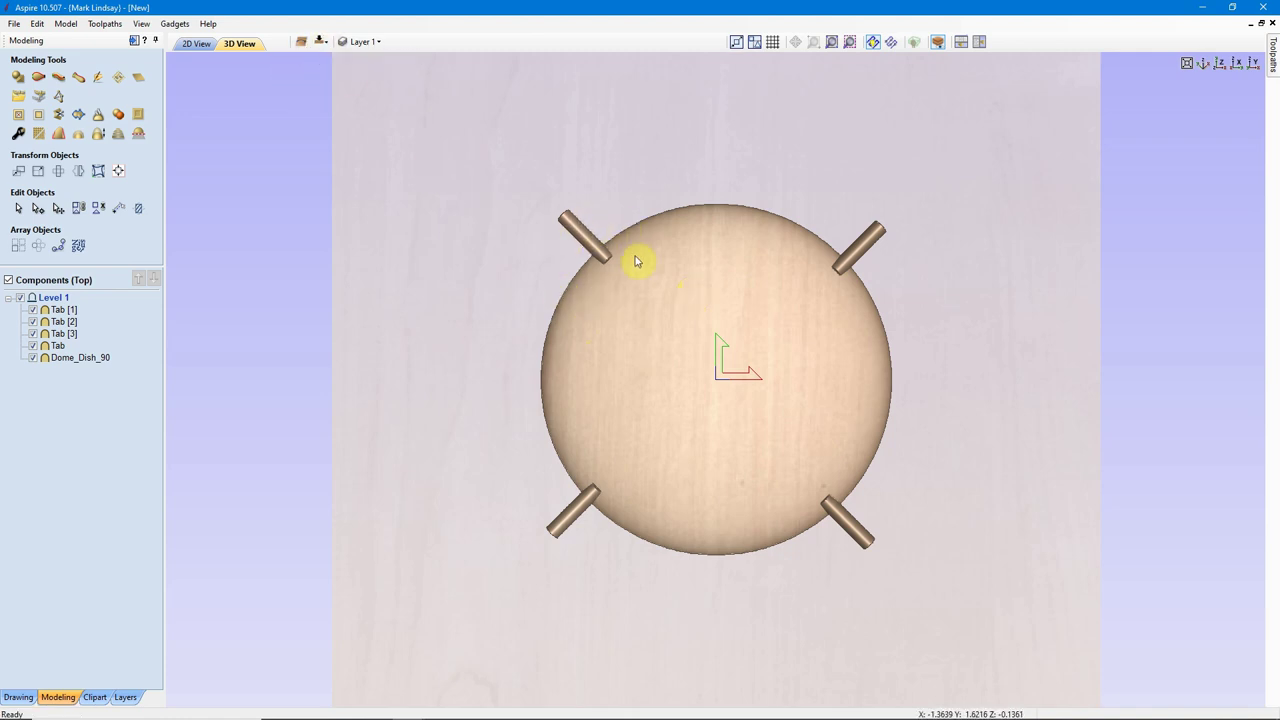
{"action": "left_click", "coordinate": [320, 43]}
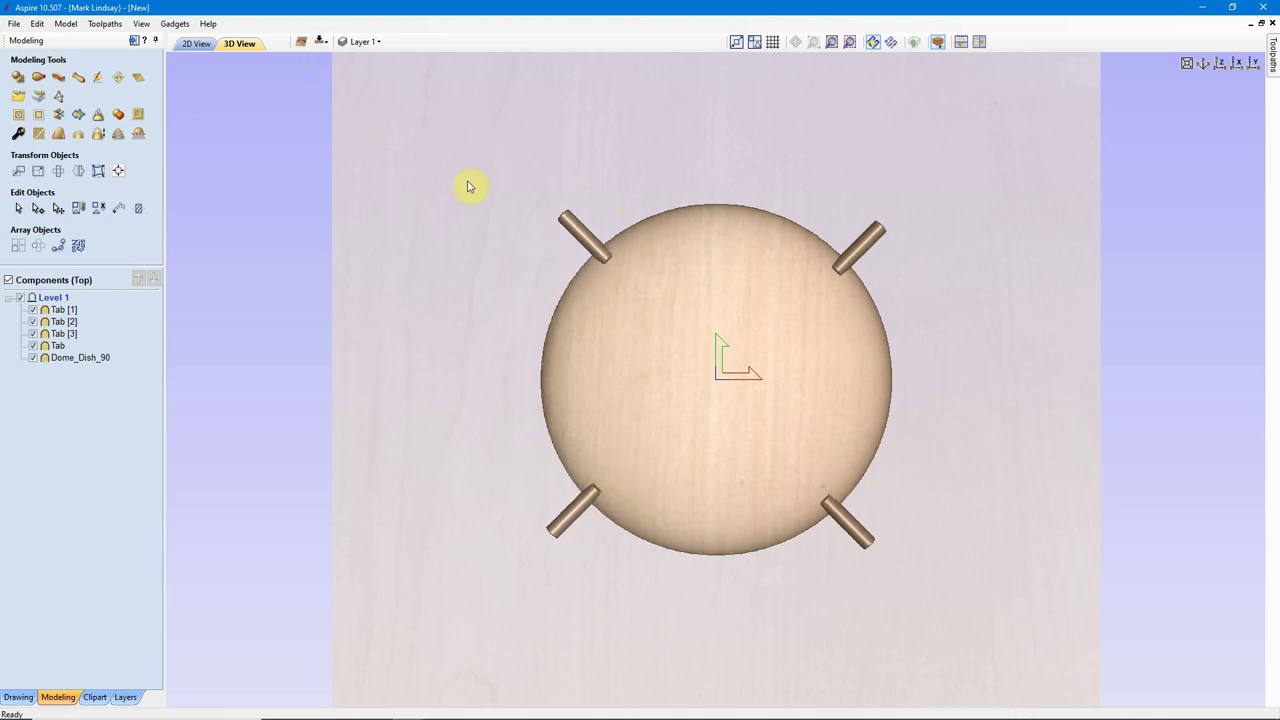
{"action": "left_click", "coordinate": [136, 41]}
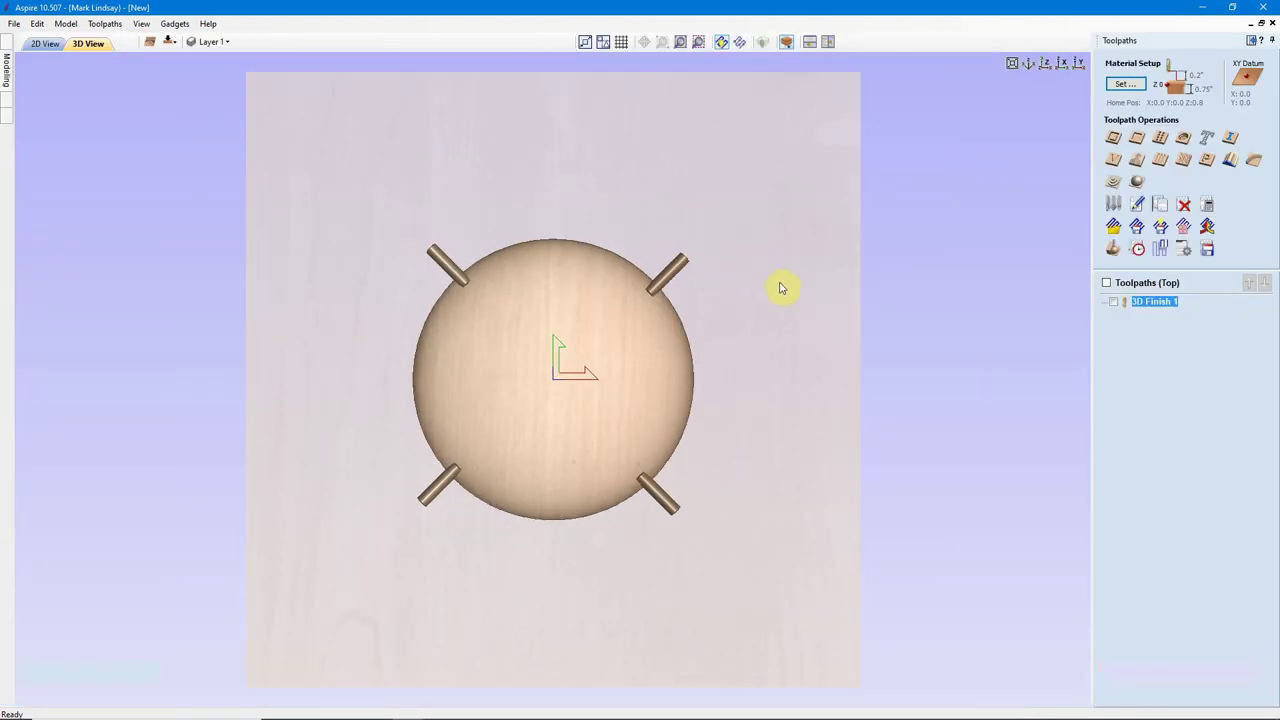
{"action": "left_click", "coordinate": [45, 46]}
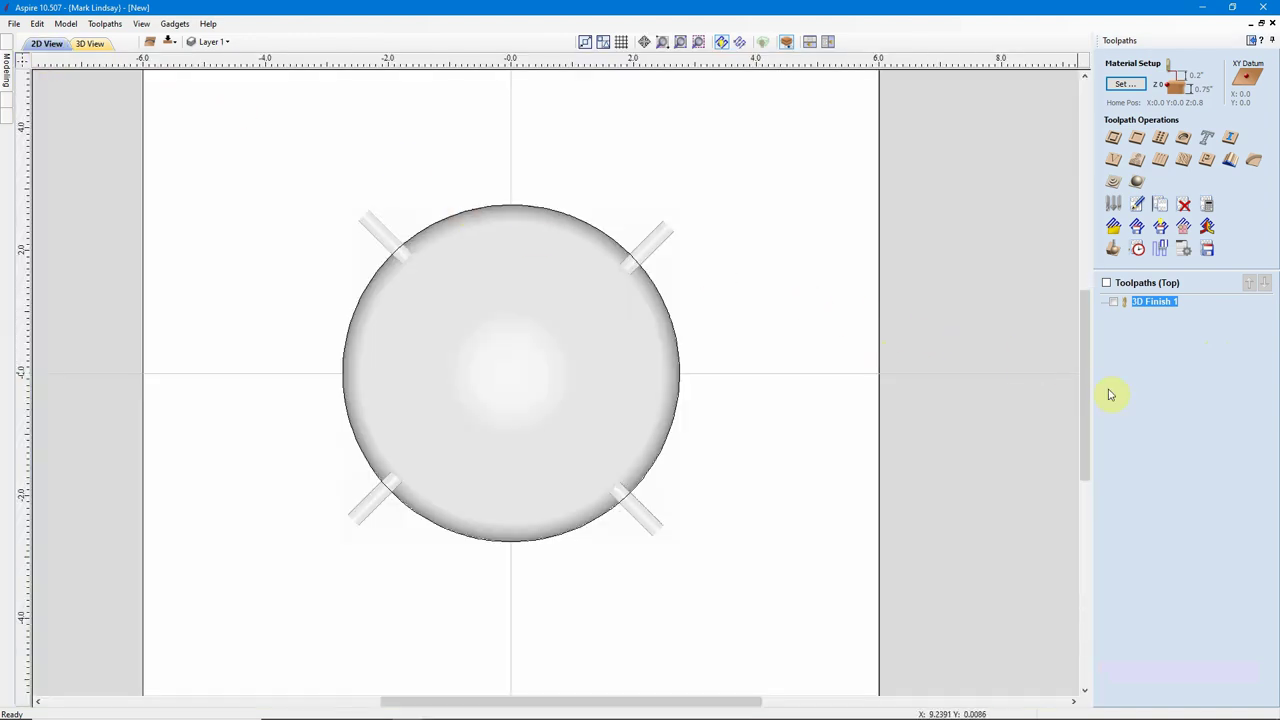
{"action": "double_click", "coordinate": [1152, 304]}
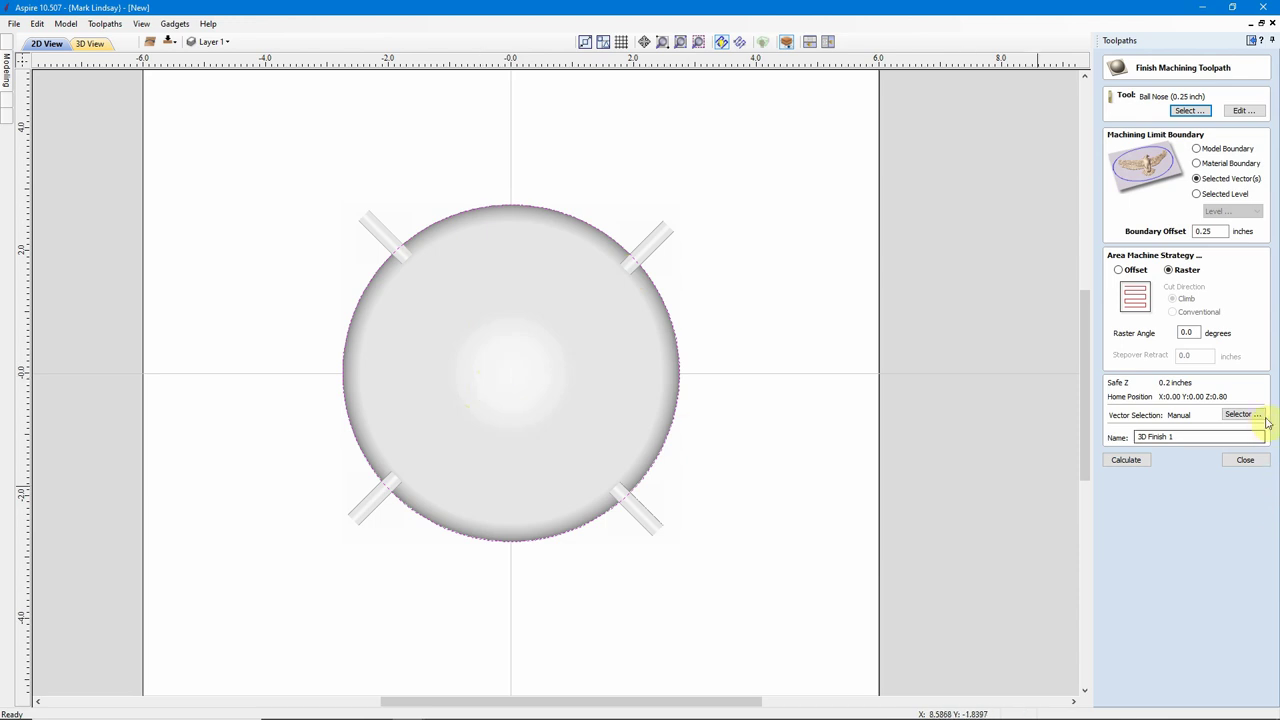
{"action": "left_click", "coordinate": [1138, 462]}
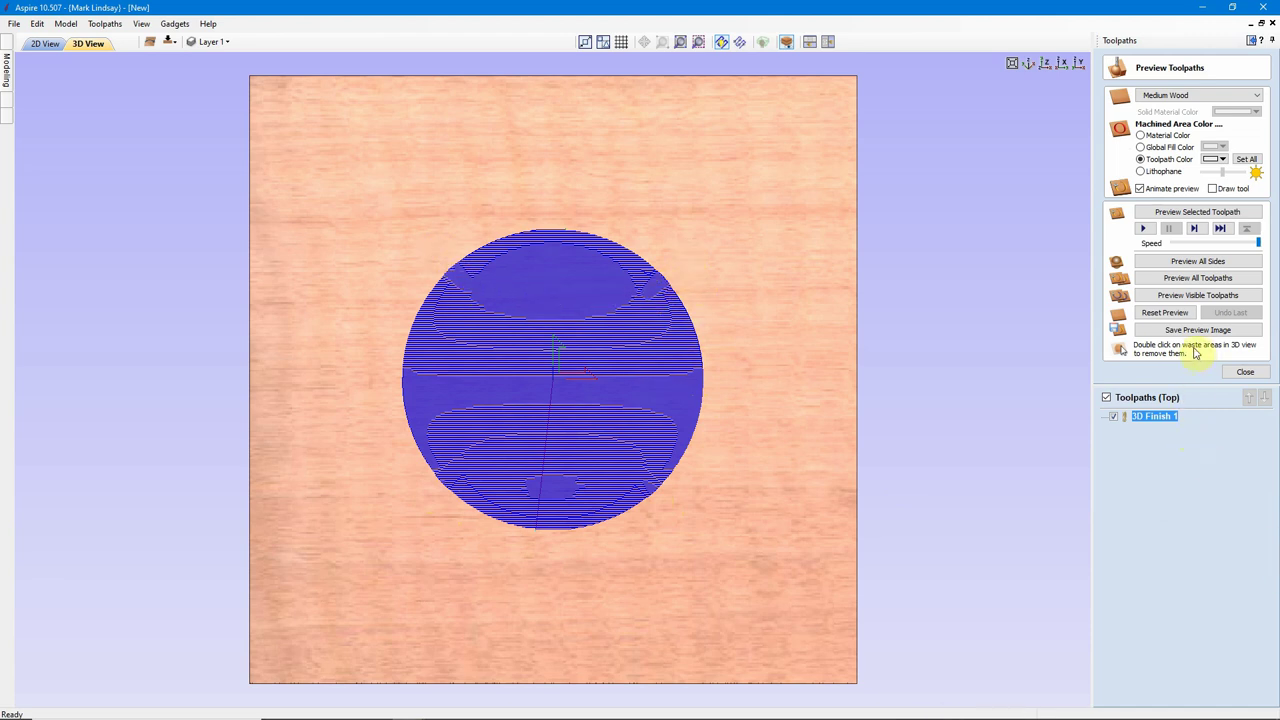
Switch to the bottom side and recalculate its 3D Finish 2 toolpath so it includes the tabs.
{"action": "left_click", "coordinate": [169, 41]}
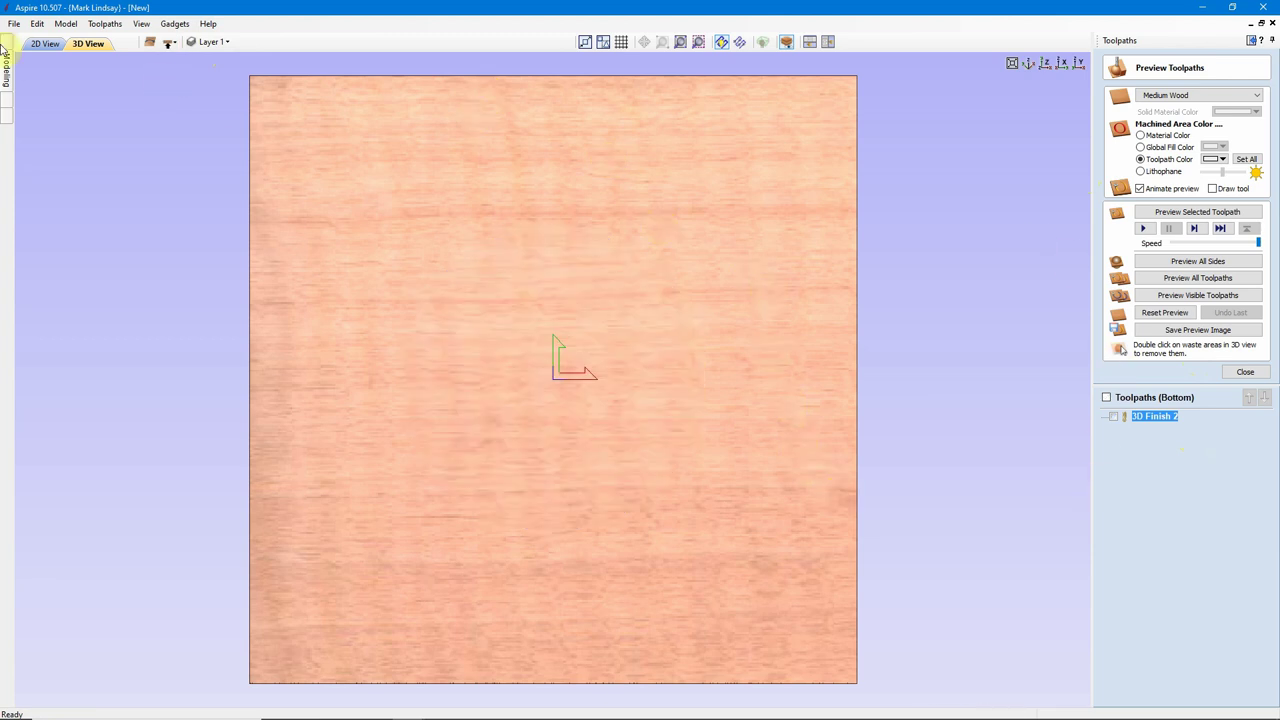
{"action": "left_click", "coordinate": [44, 43]}
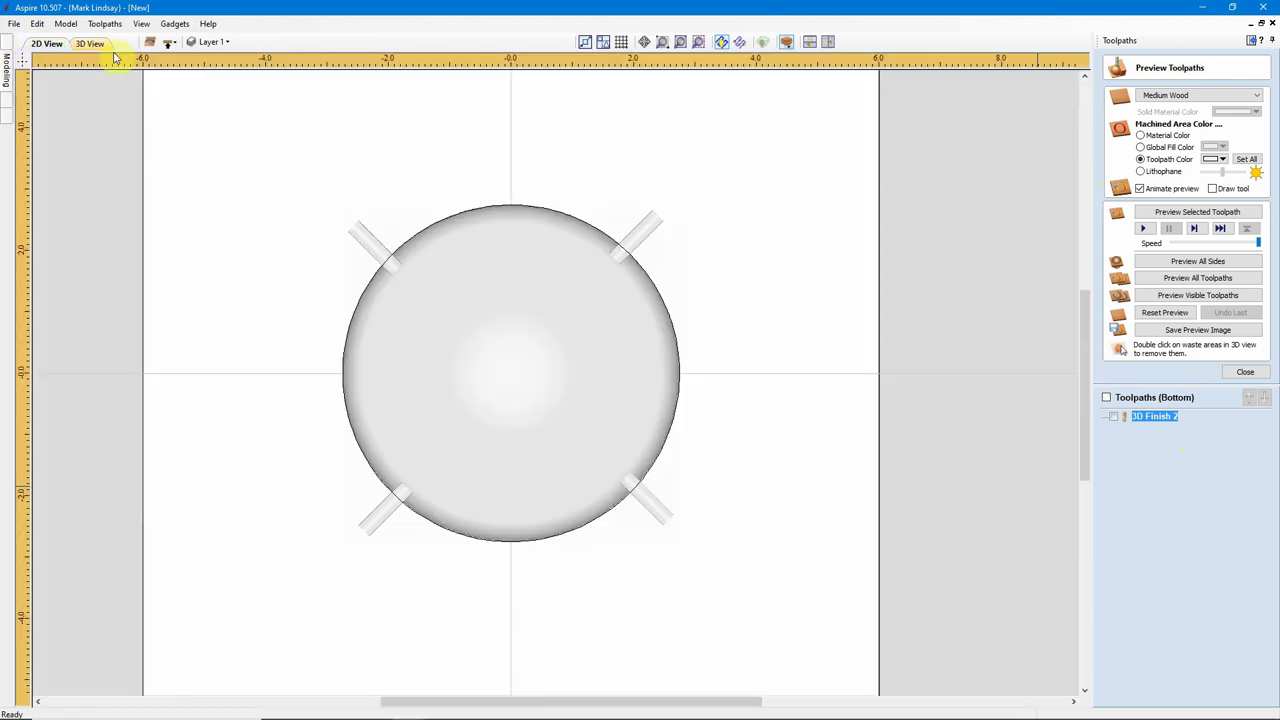
{"action": "left_click", "coordinate": [1245, 373]}
{"action": "double_click", "coordinate": [1151, 306]}
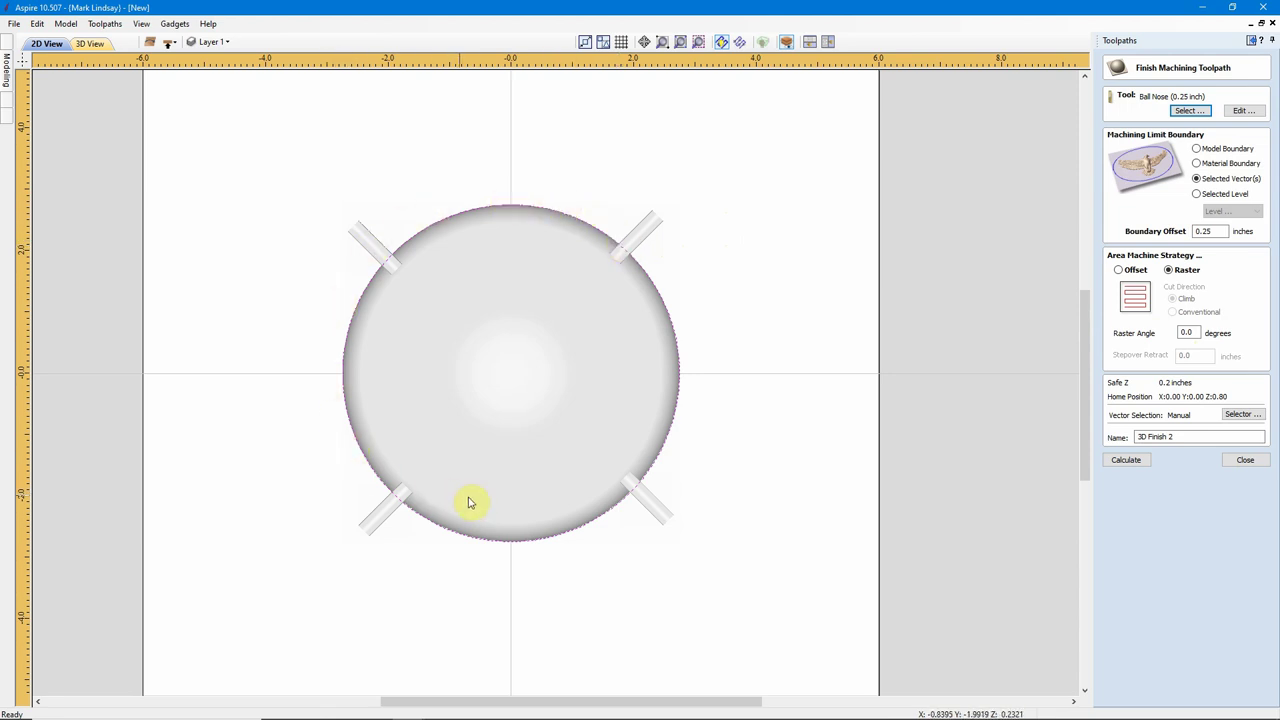
{"action": "left_click", "coordinate": [1127, 462]}
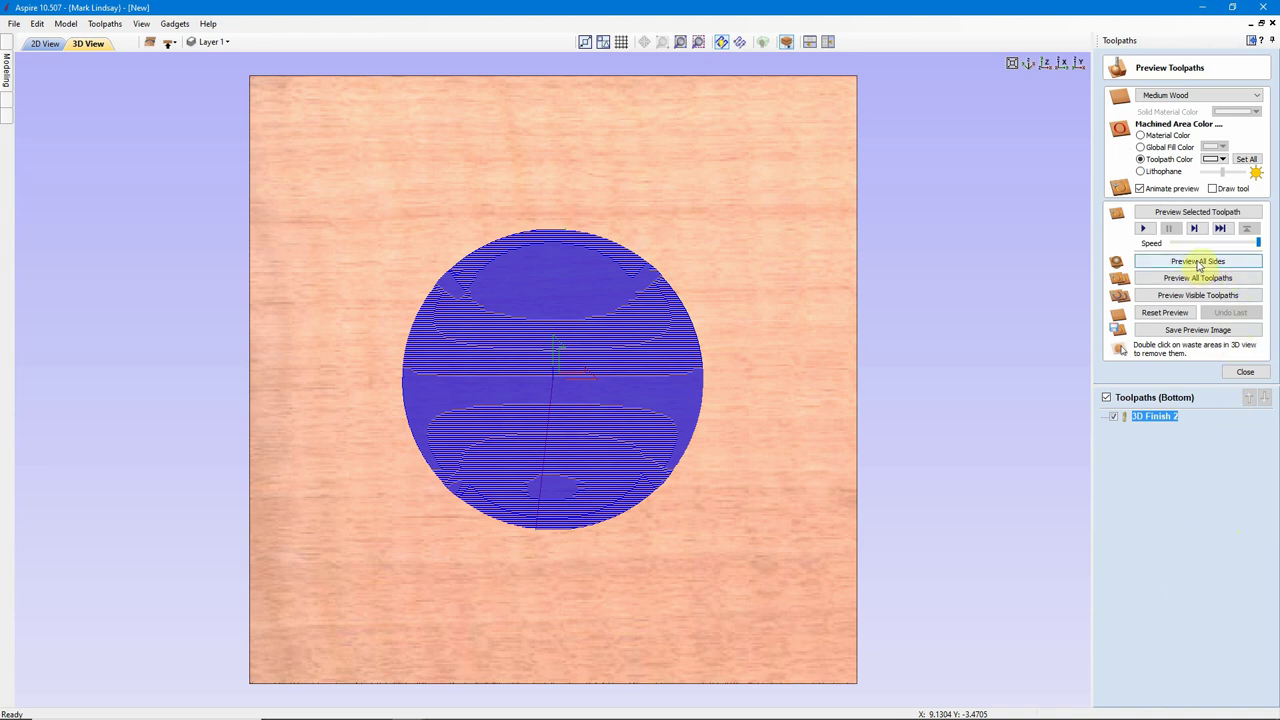
Preview all sides and examine the machined dish, its tabs and the cut channel from several angles.
{"action": "left_click", "coordinate": [1198, 263]}
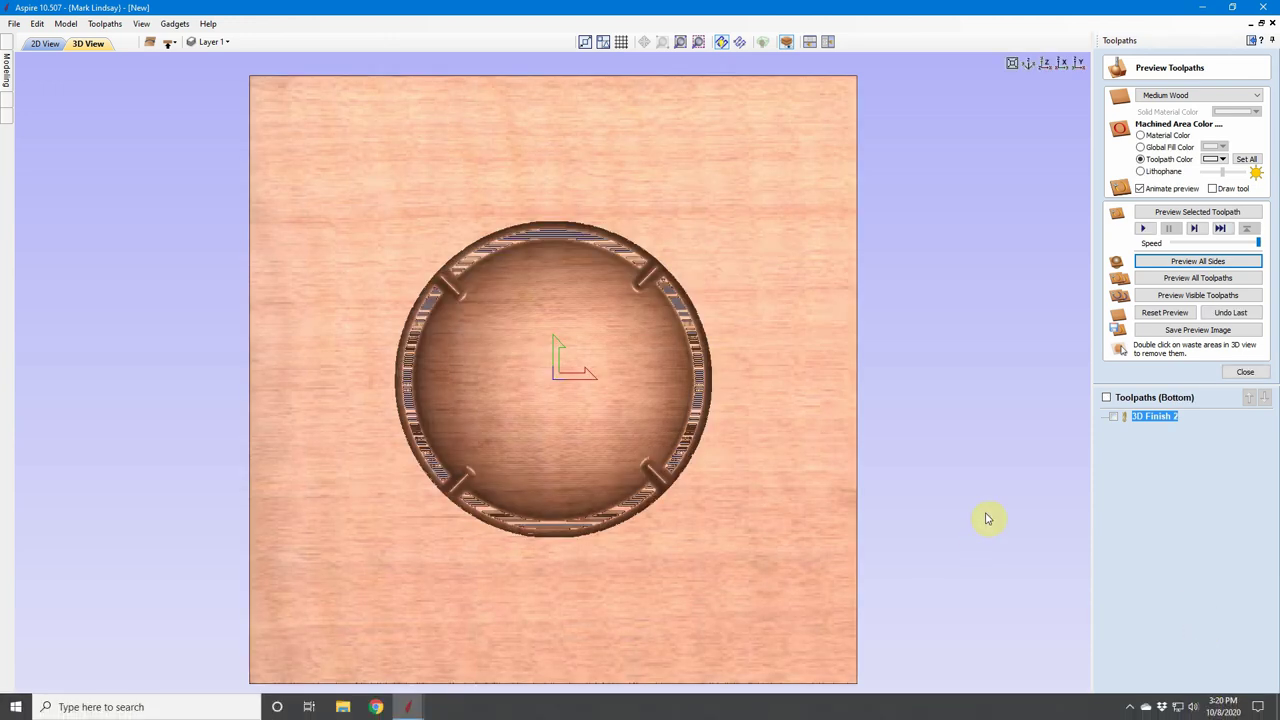
{"action": "left_click_drag", "start_coordinate": [725, 549], "coordinate": [711, 534]}
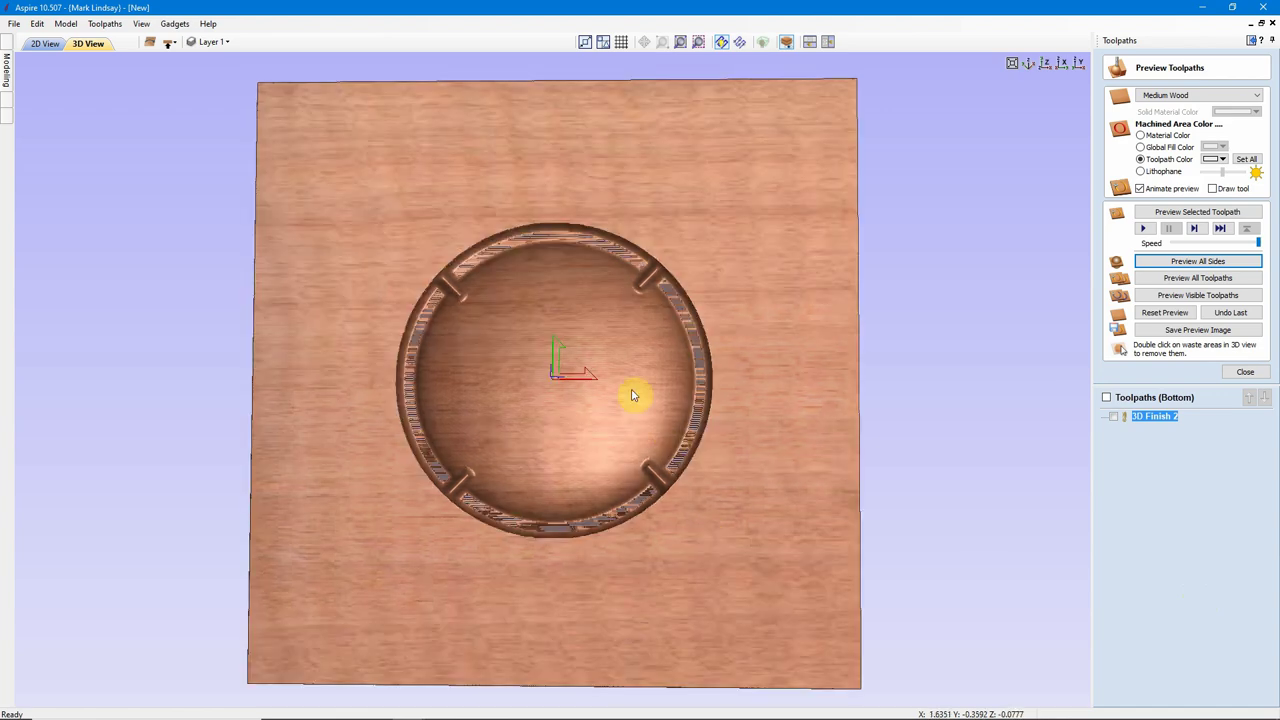
{"action": "left_click_drag", "start_coordinate": [751, 663], "coordinate": [750, 578]}
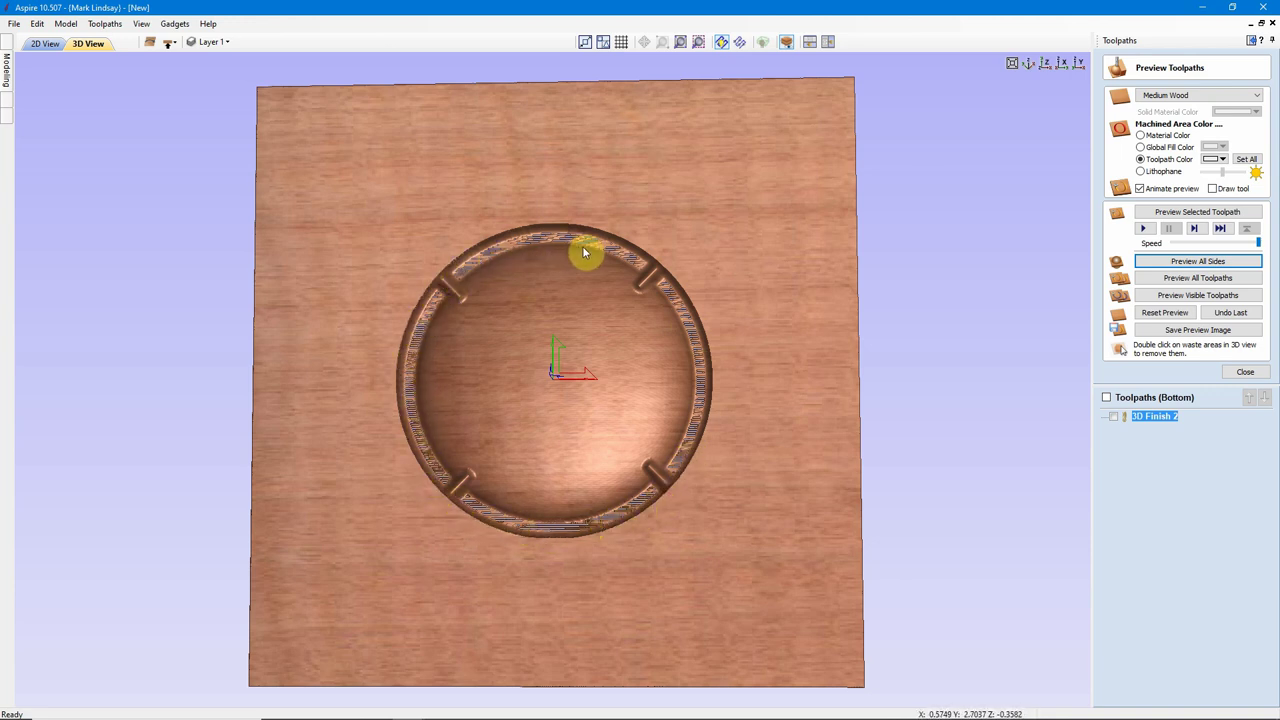
{"action": "left_click_drag", "start_coordinate": [780, 613], "coordinate": [586, 374]}
{"action": "left_click_drag", "start_coordinate": [634, 281], "coordinate": [651, 323]}
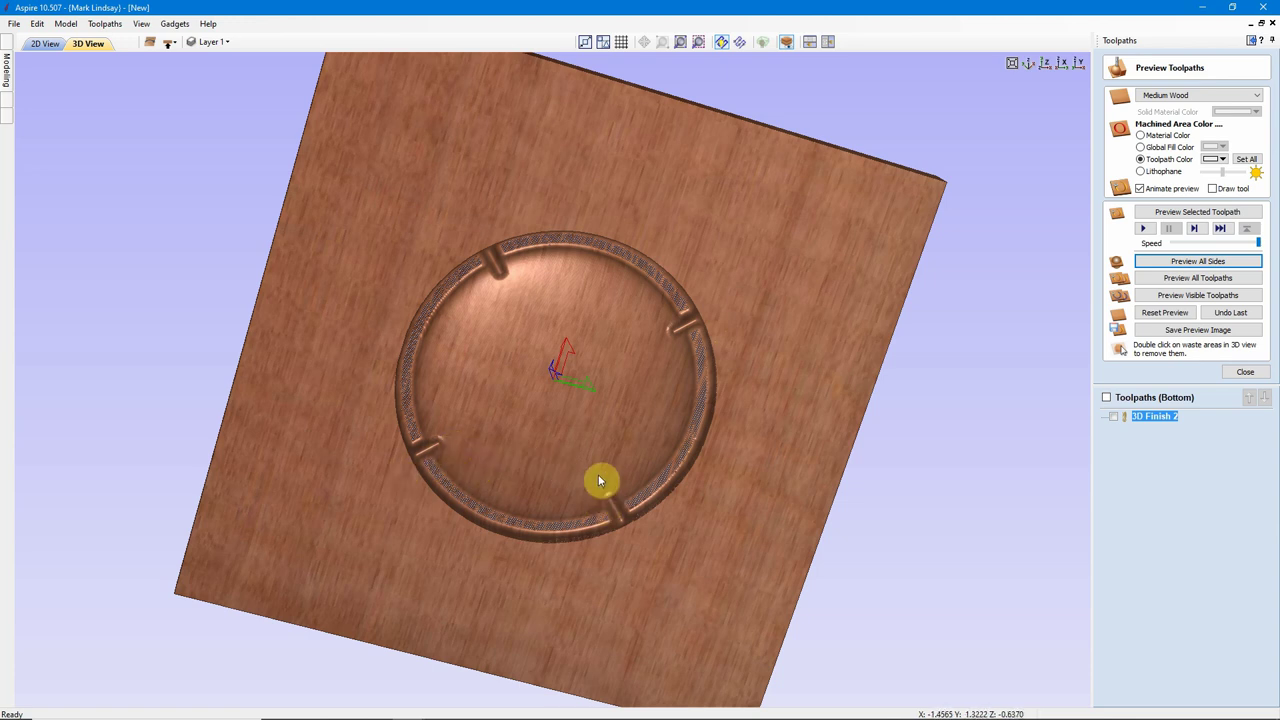
{"action": "left_click", "coordinate": [1045, 63]}
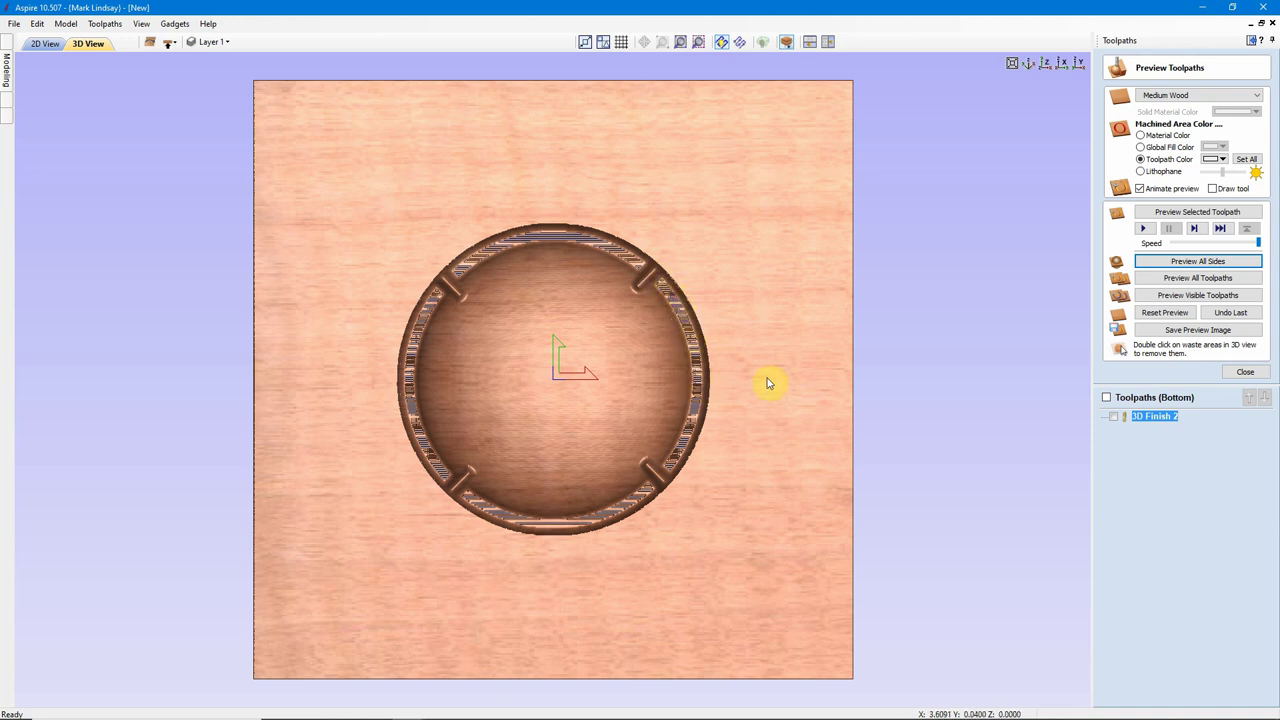
Close the preview and start a 2D profile toolpath on the dome's circular boundary vector in the 2D view.
{"action": "left_click", "coordinate": [1245, 371]}
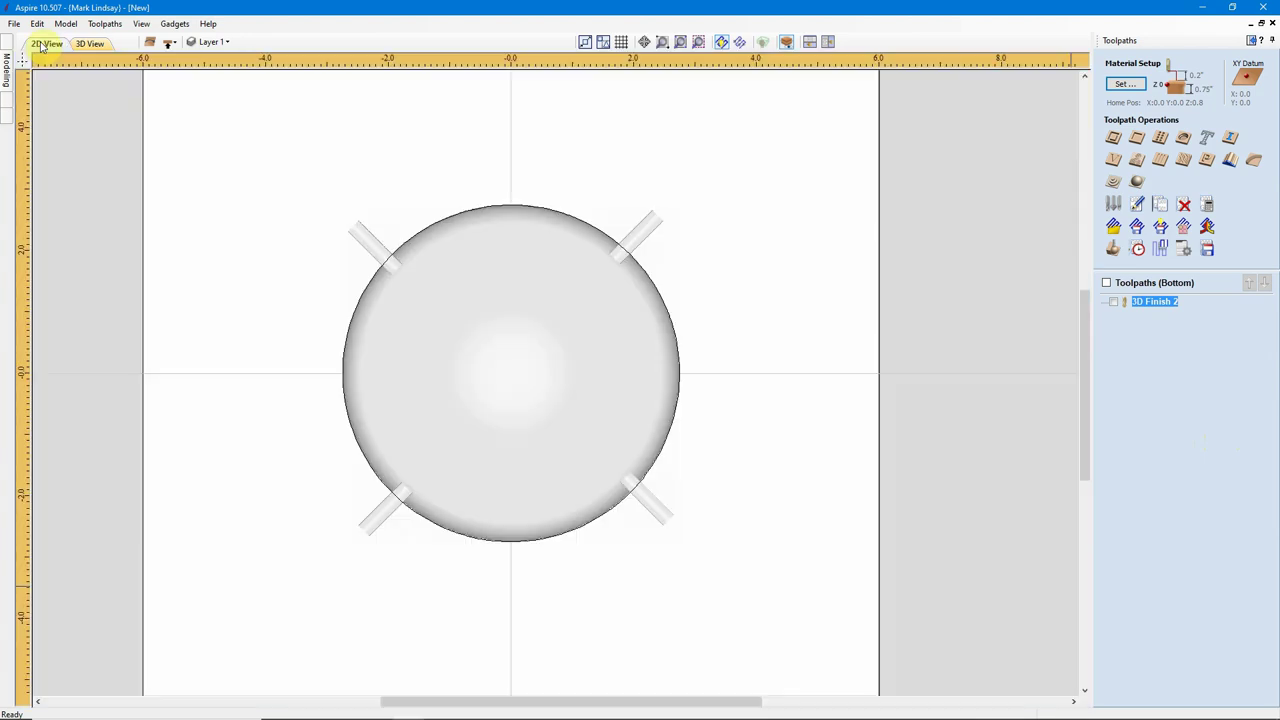
{"action": "left_click", "coordinate": [44, 43]}
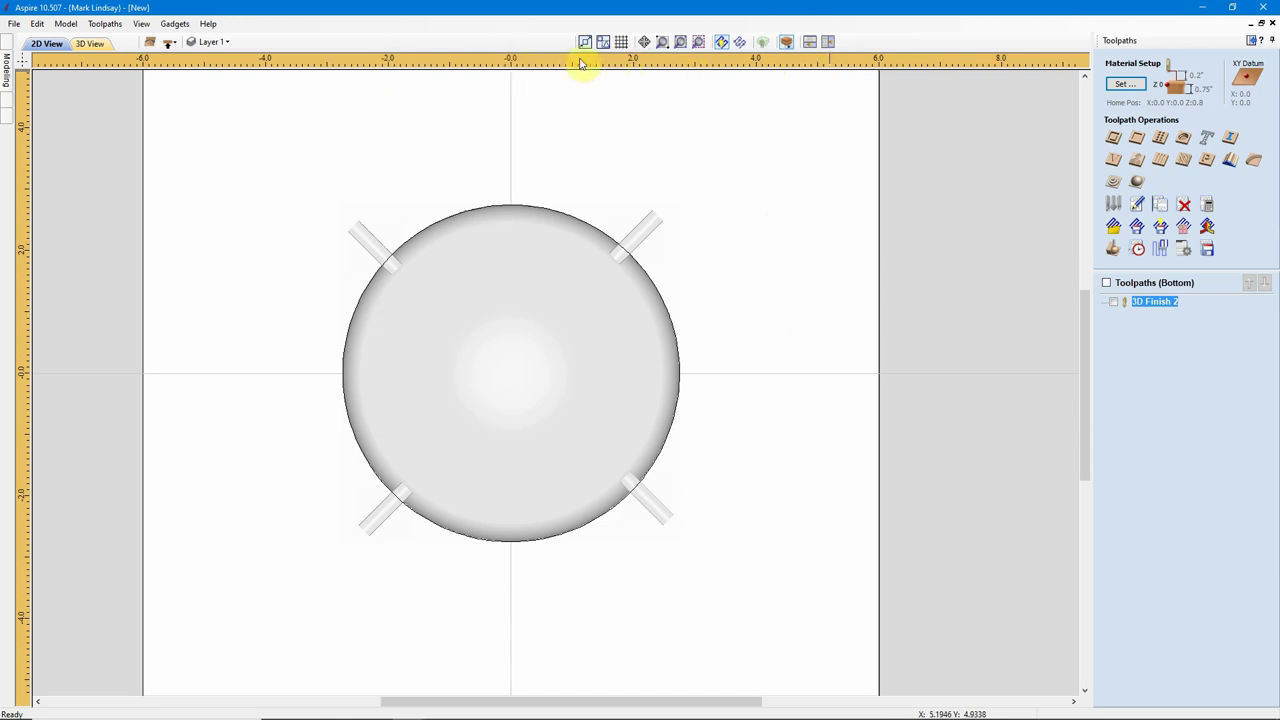
{"action": "left_click", "coordinate": [625, 255]}
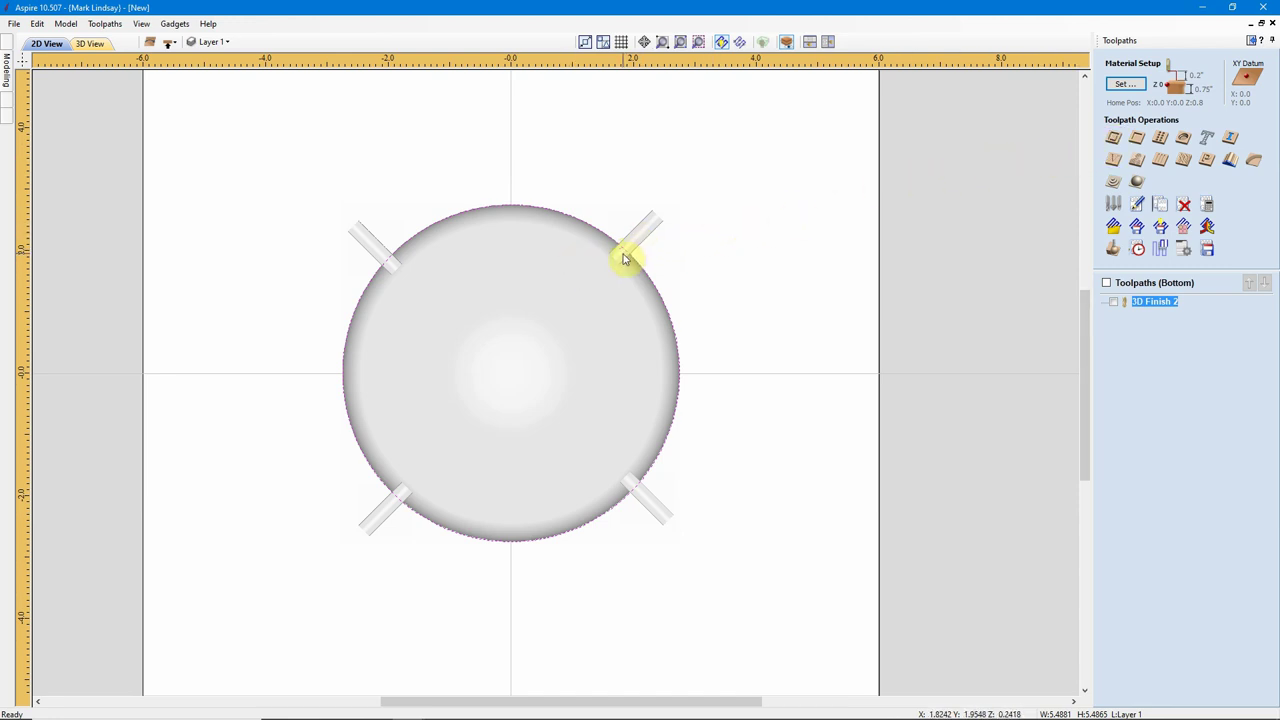
{"action": "left_click", "coordinate": [1113, 137]}
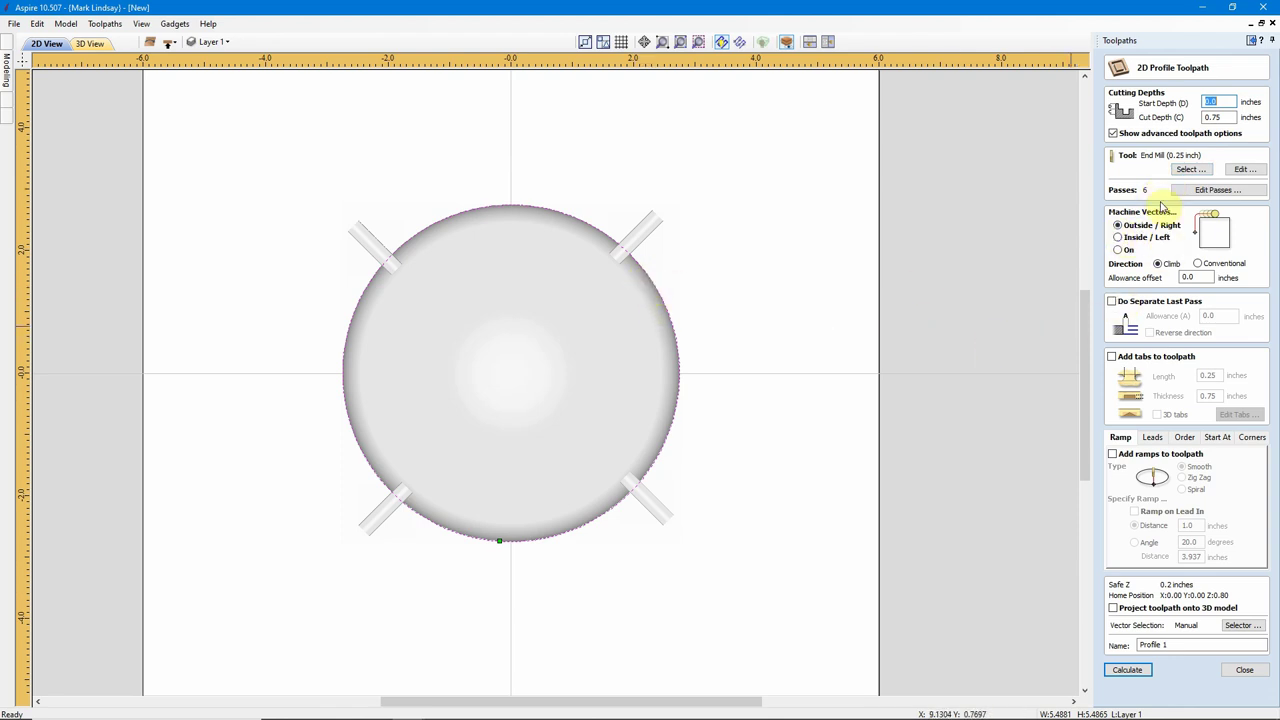
Enable tabs on the profile toolpath and place one where each of the four modeled tabs crosses the circle.
{"action": "left_click", "coordinate": [1113, 358]}
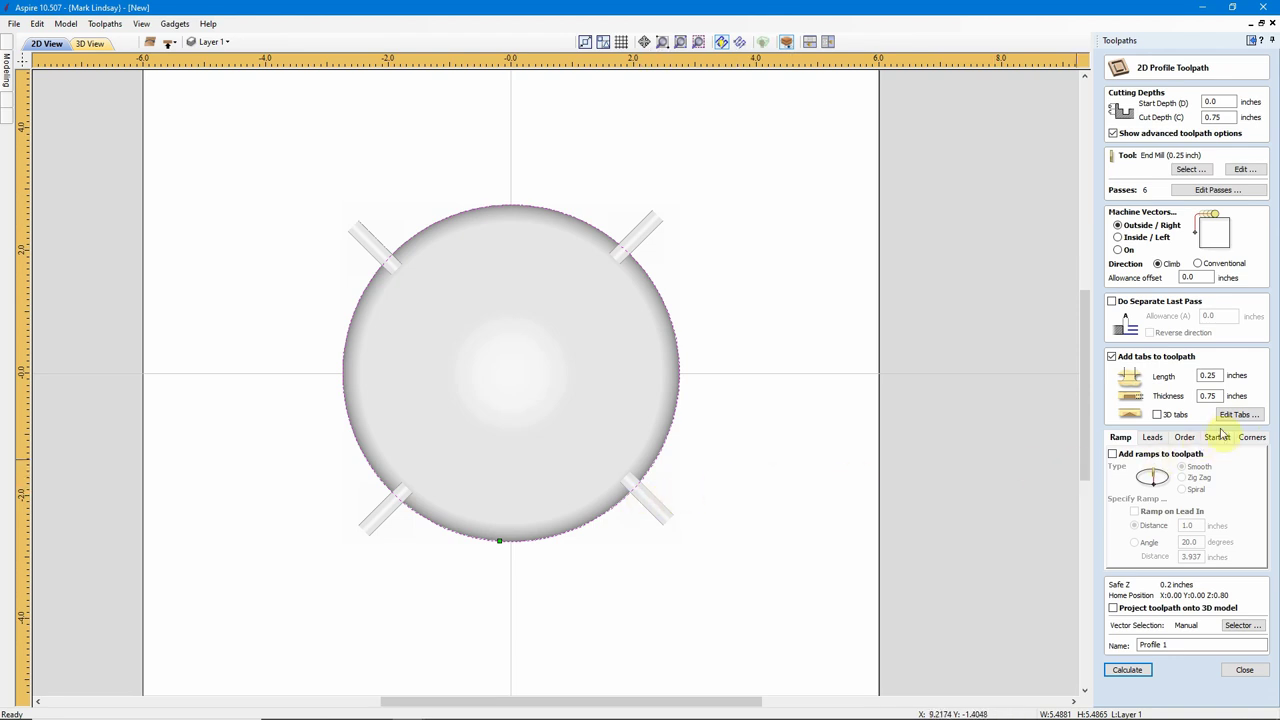
{"action": "left_click", "coordinate": [1240, 415]}
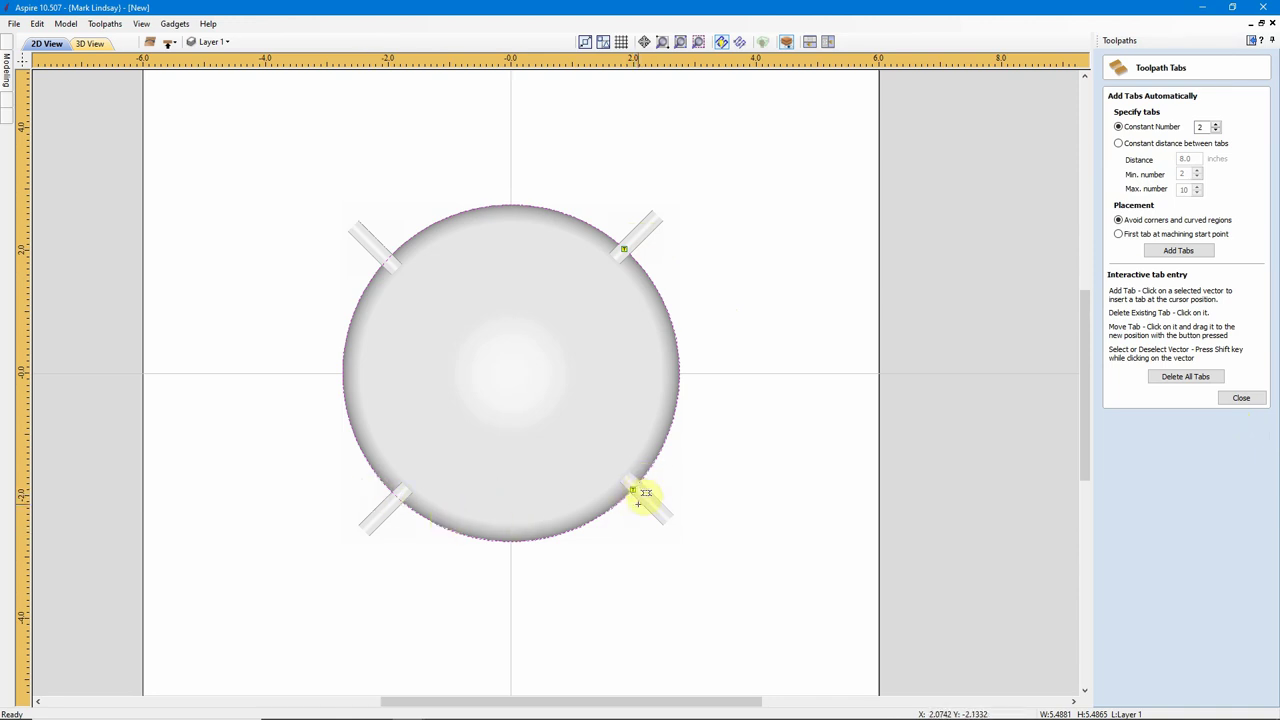
{"action": "scroll", "coordinate": [645, 493], "scroll_direction": "up", "scroll_amount": 4}
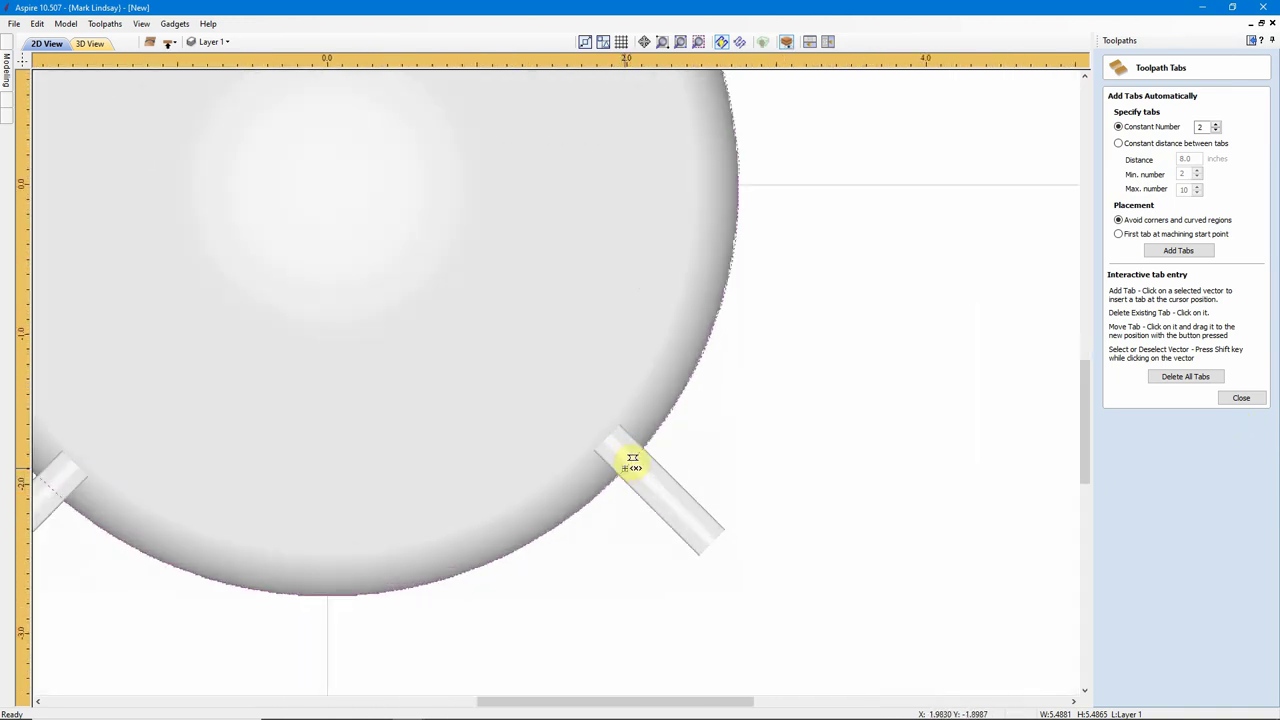
{"action": "scroll", "coordinate": [778, 482], "scroll_direction": "down", "scroll_amount": 1}
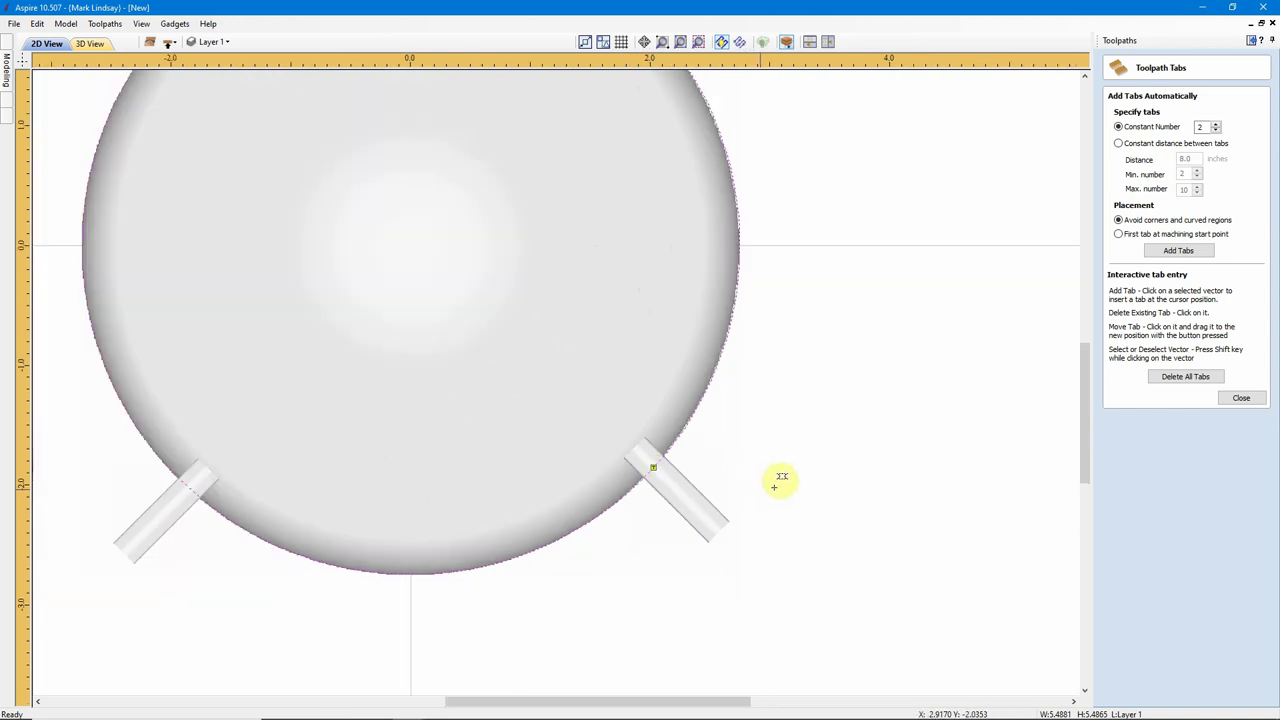
{"action": "scroll", "coordinate": [781, 481], "scroll_direction": "down", "scroll_amount": 2}
{"action": "scroll", "coordinate": [416, 500], "scroll_direction": "up", "scroll_amount": 2}
{"action": "scroll", "coordinate": [410, 488], "scroll_direction": "up", "scroll_amount": 2}
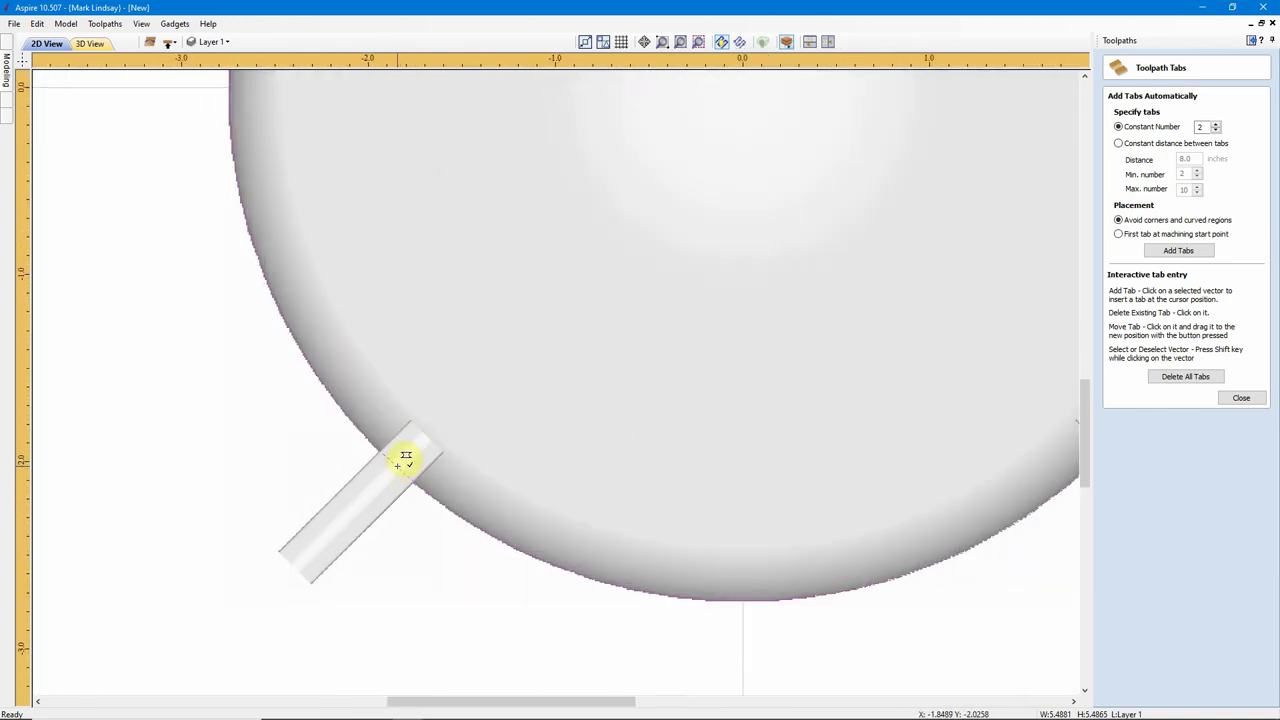
{"action": "scroll", "coordinate": [591, 537], "scroll_direction": "down", "scroll_amount": 4}
{"action": "scroll", "coordinate": [480, 189], "scroll_direction": "up", "scroll_amount": 4}
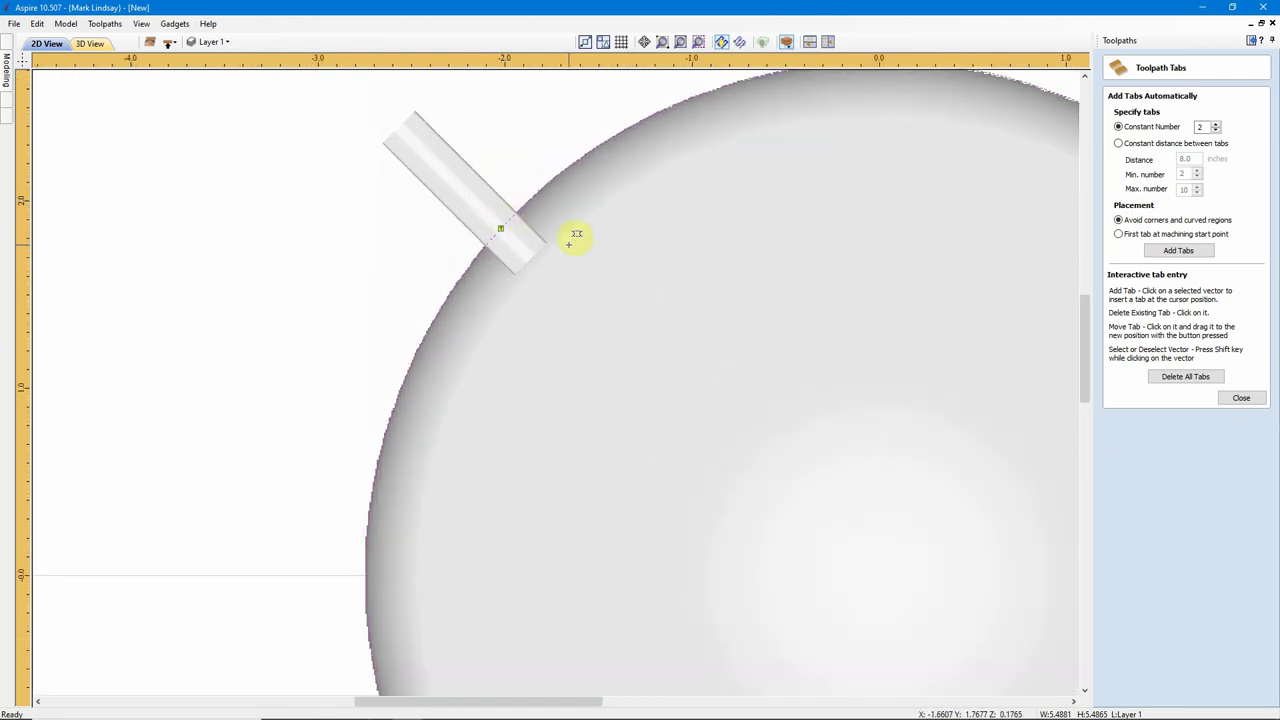
Finish the tab placement, name the profile toolpath Cutout and calculate it.
{"action": "scroll", "coordinate": [491, 243], "scroll_direction": "down", "scroll_amount": 3}
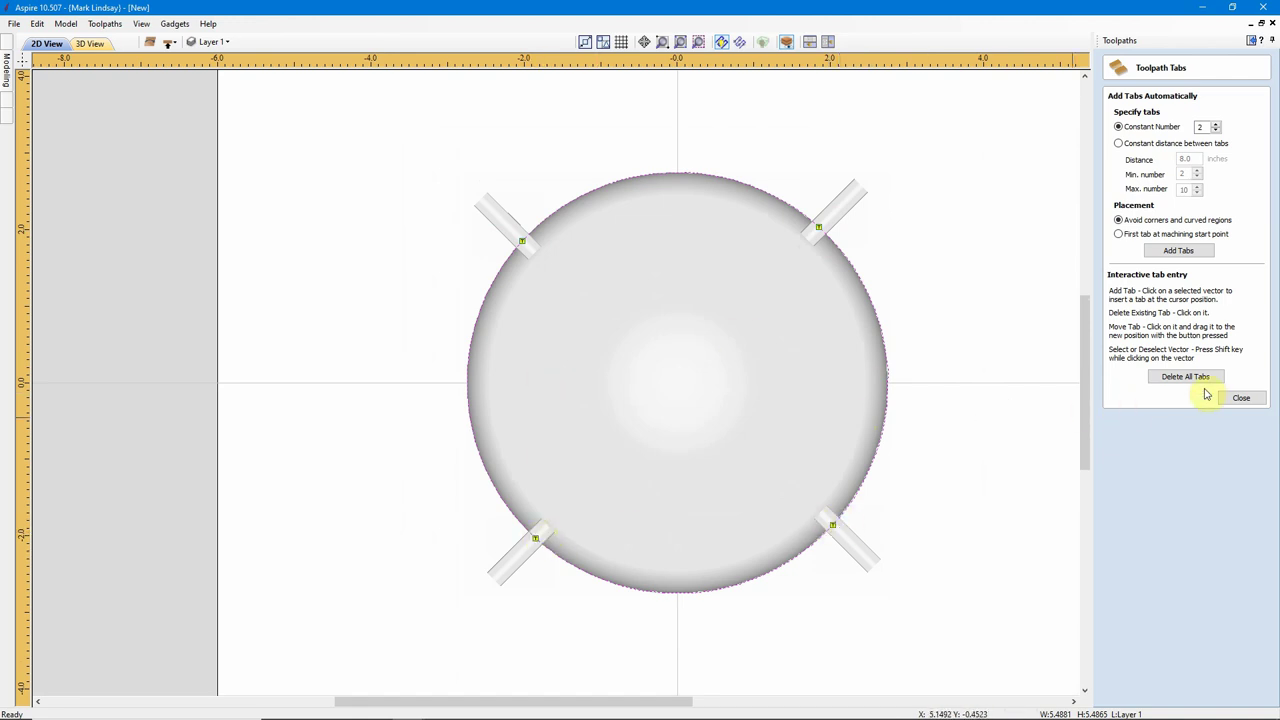
{"action": "left_click", "coordinate": [1241, 398]}
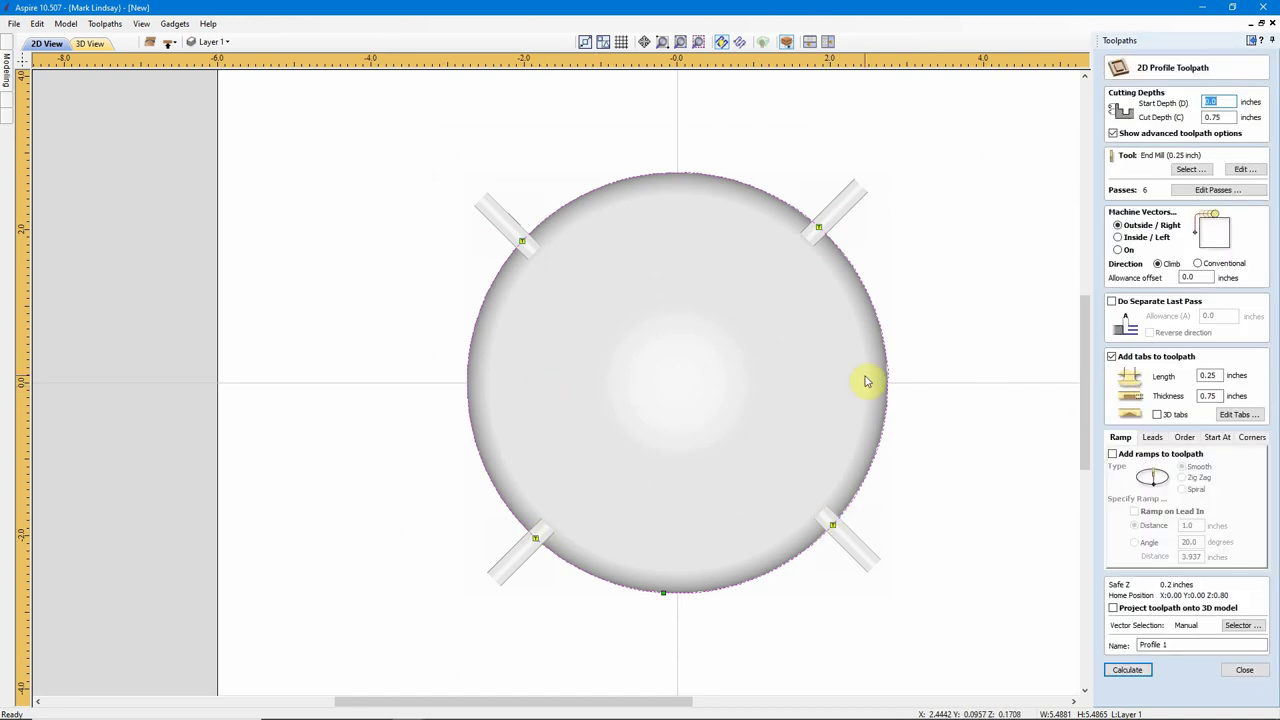
{"action": "left_click_drag", "start_coordinate": [1181, 646], "coordinate": [1100, 646]}
{"action": "type", "text": "Cutout"}
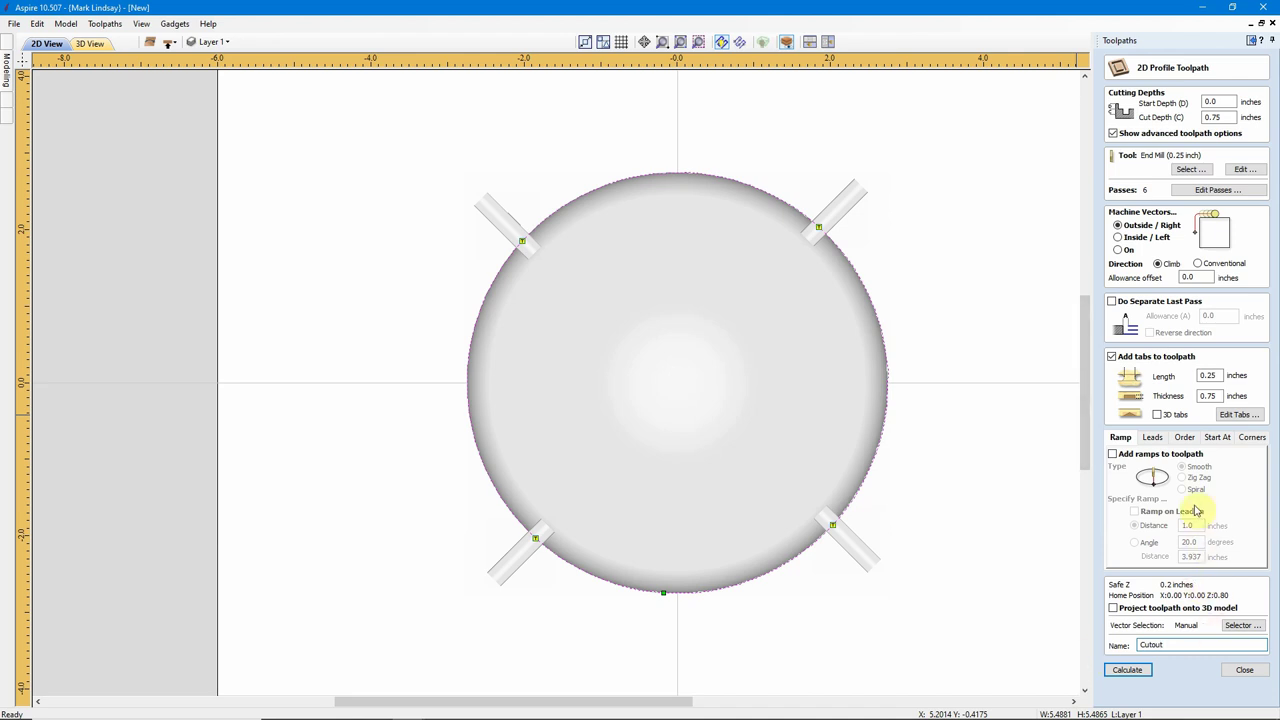
{"action": "left_click", "coordinate": [1128, 670]}
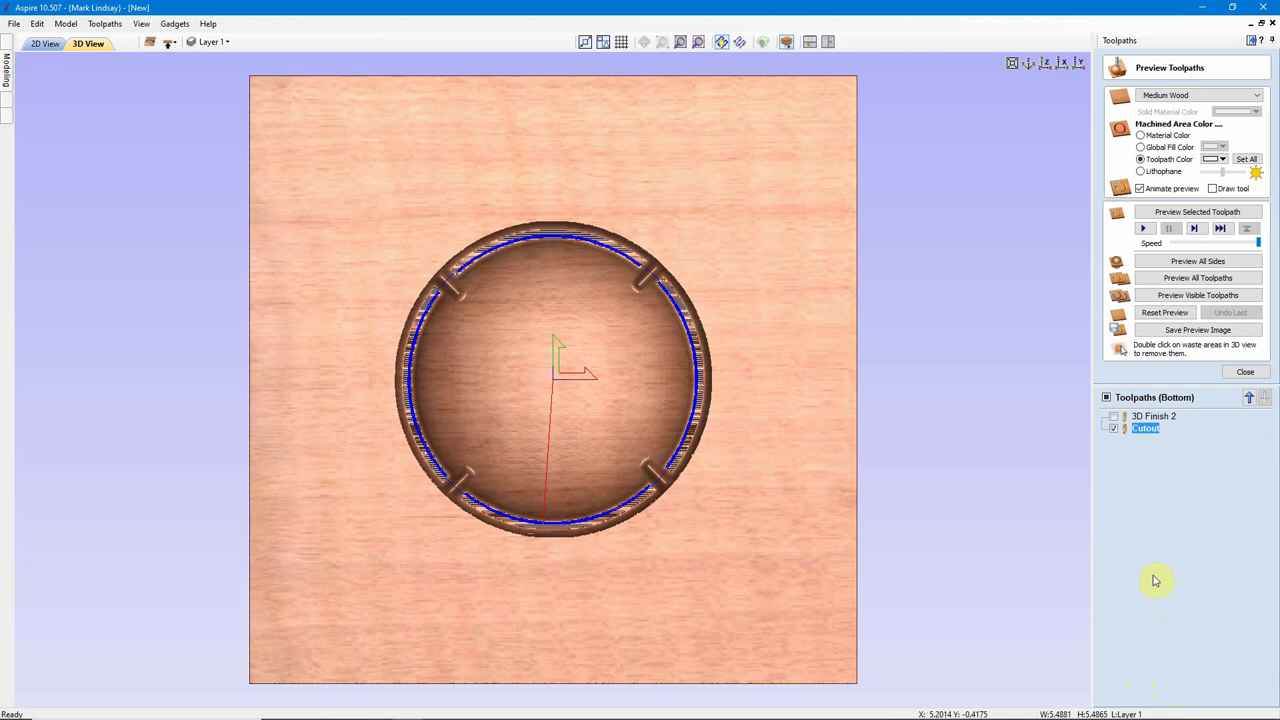
Preview the Cutout toolpath, examine the cut channel and the holding tabs from several angles, and close the preview.
{"action": "left_click", "coordinate": [1195, 212]}
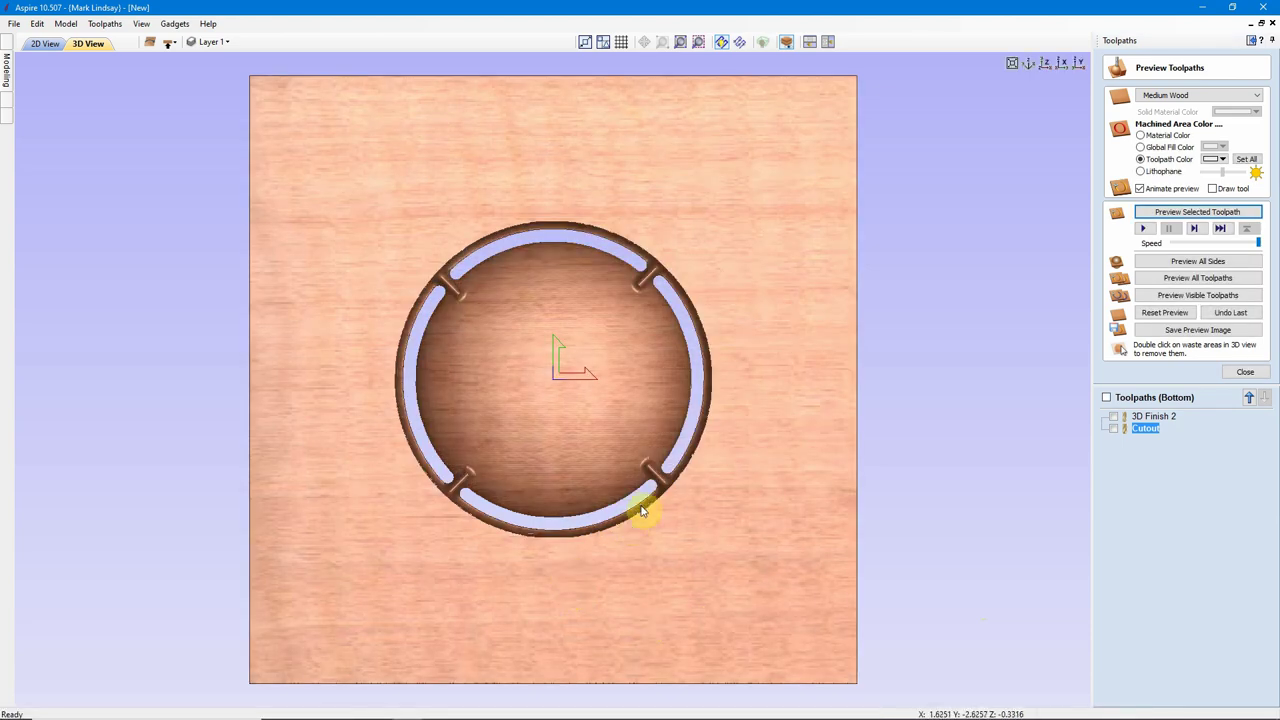
{"action": "scroll", "coordinate": [652, 492], "scroll_direction": "up", "scroll_amount": 3}
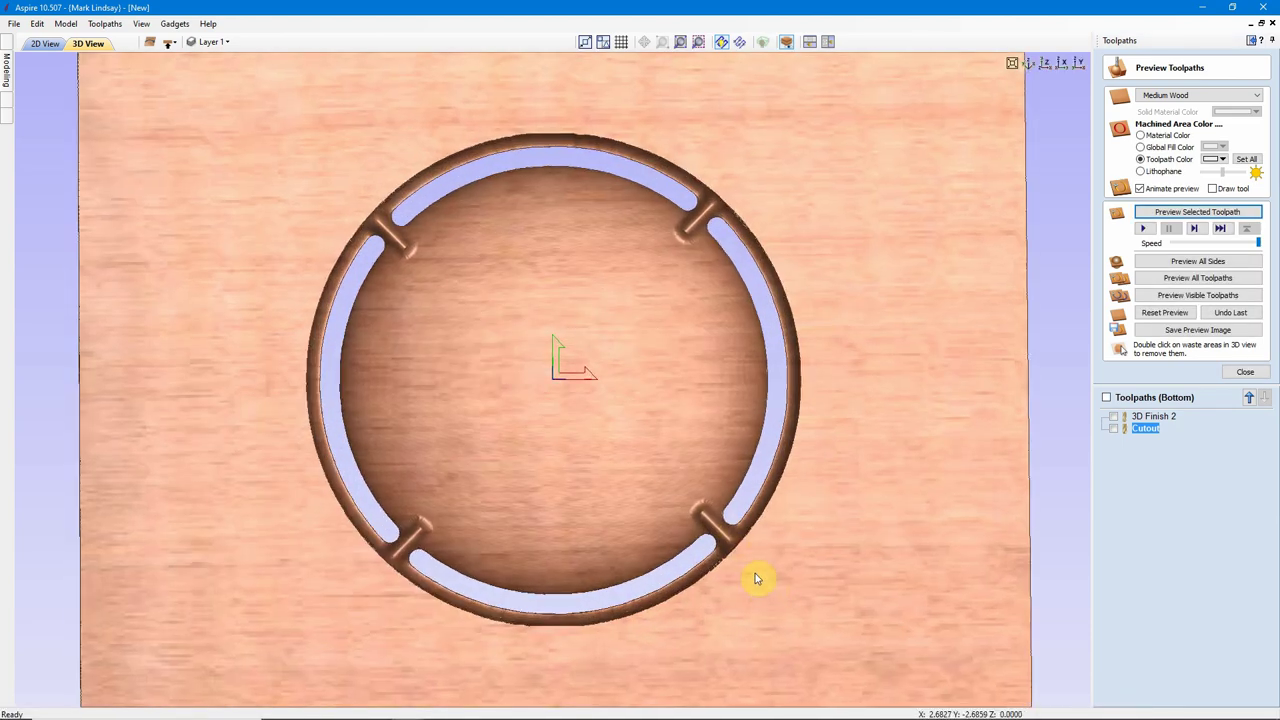
{"action": "left_click_drag", "start_coordinate": [718, 532], "coordinate": [714, 529]}
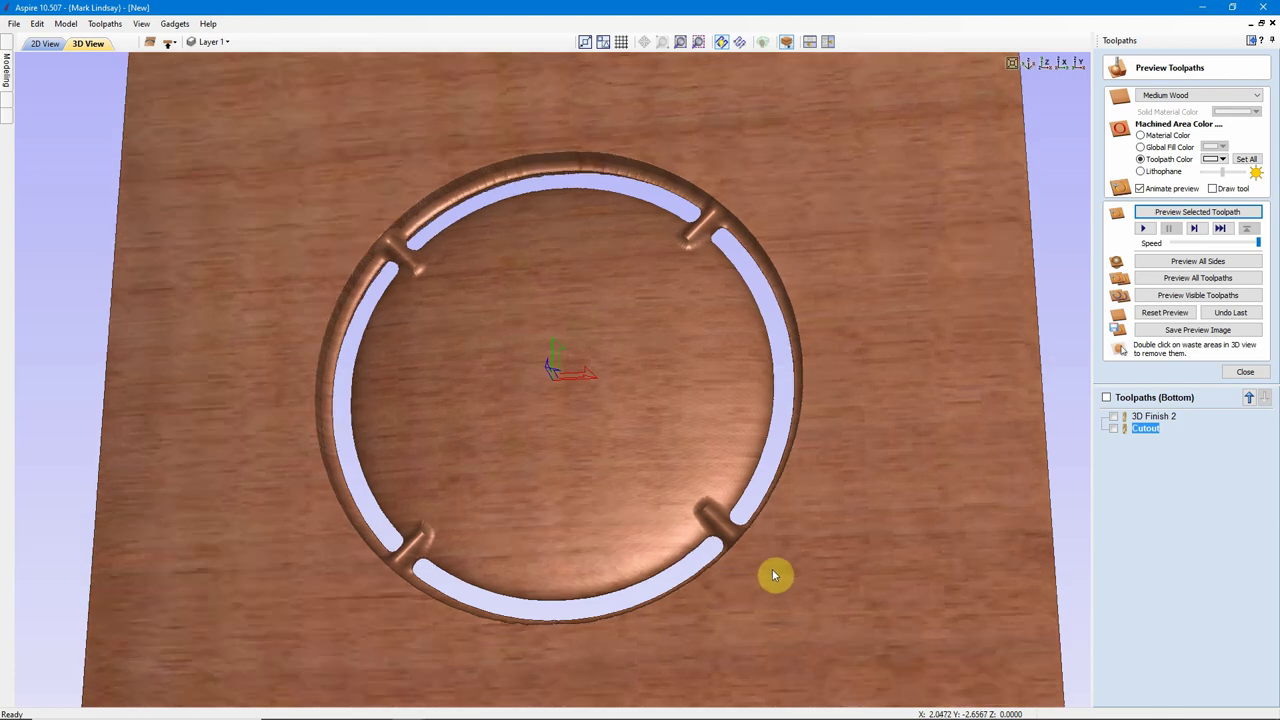
{"action": "left_click_drag", "start_coordinate": [815, 553], "coordinate": [752, 506]}
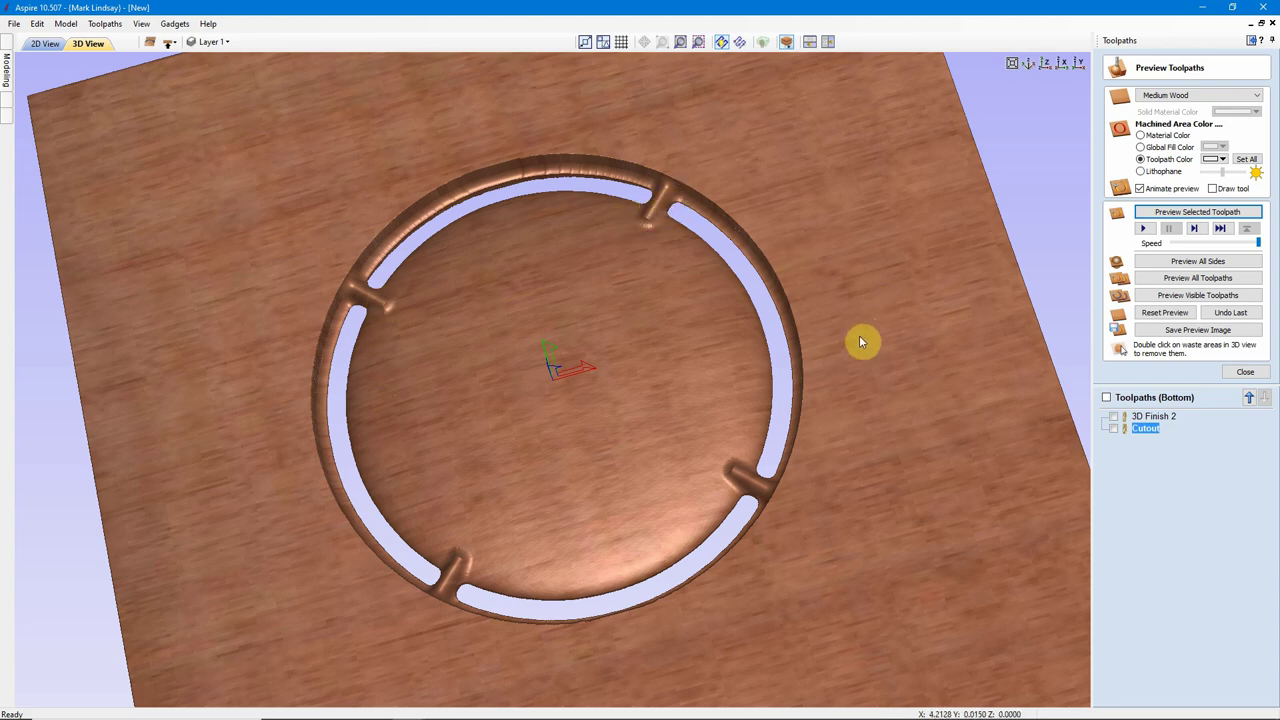
{"action": "left_click_drag", "start_coordinate": [858, 434], "coordinate": [763, 610]}
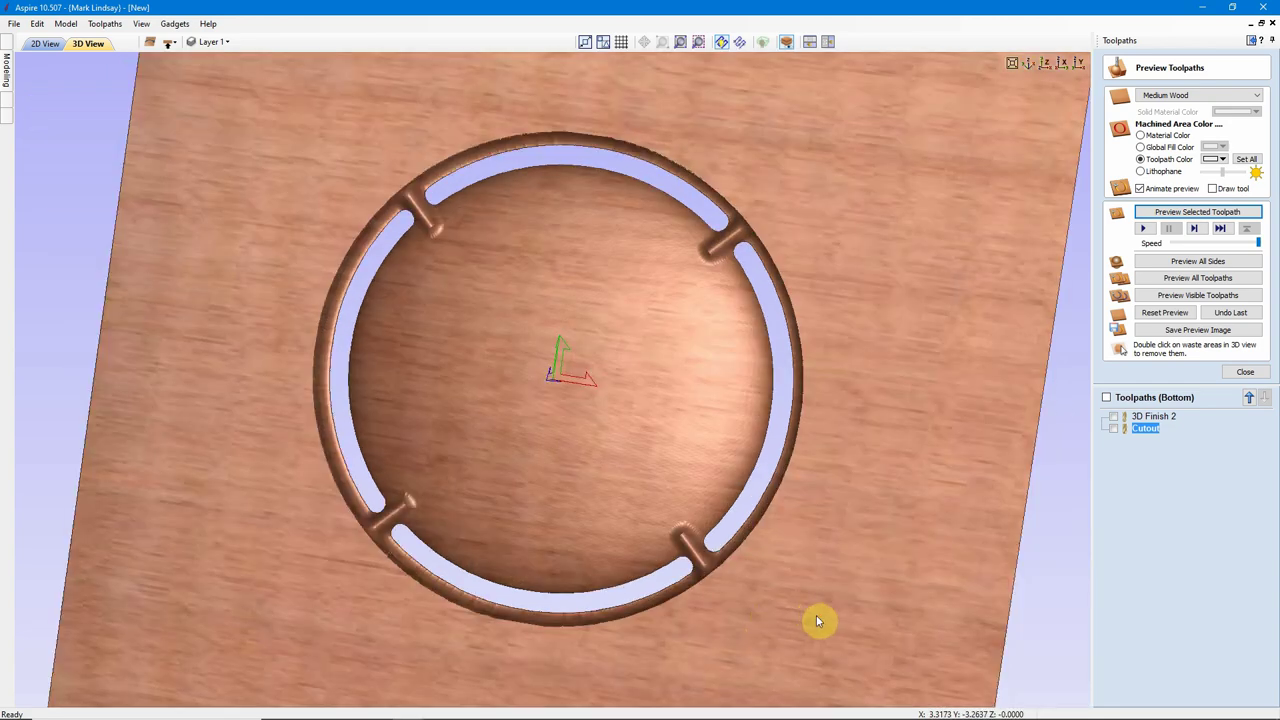
{"action": "left_click_drag", "start_coordinate": [826, 640], "coordinate": [880, 560]}
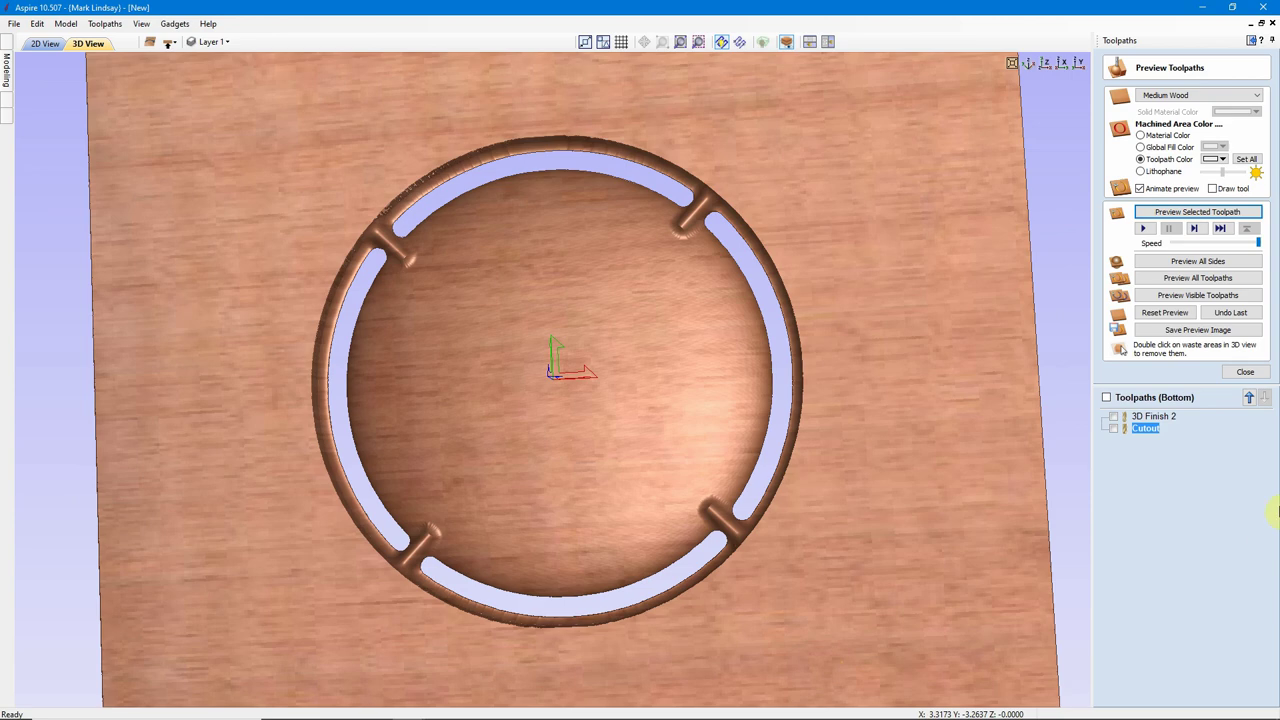
{"action": "left_click", "coordinate": [1260, 375]}
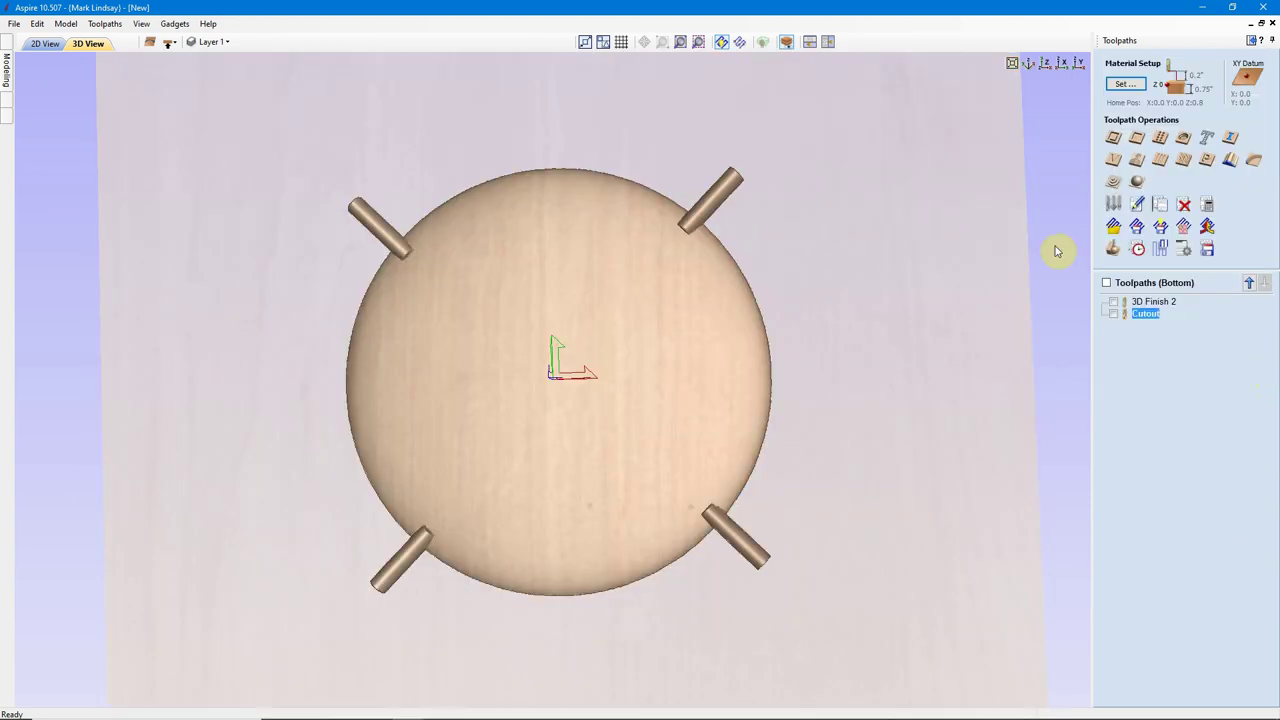
Offset the dome's circular boundary vector outwards by 0.125 inches in the 2D view, keeping the original.
{"action": "left_click", "coordinate": [44, 43]}
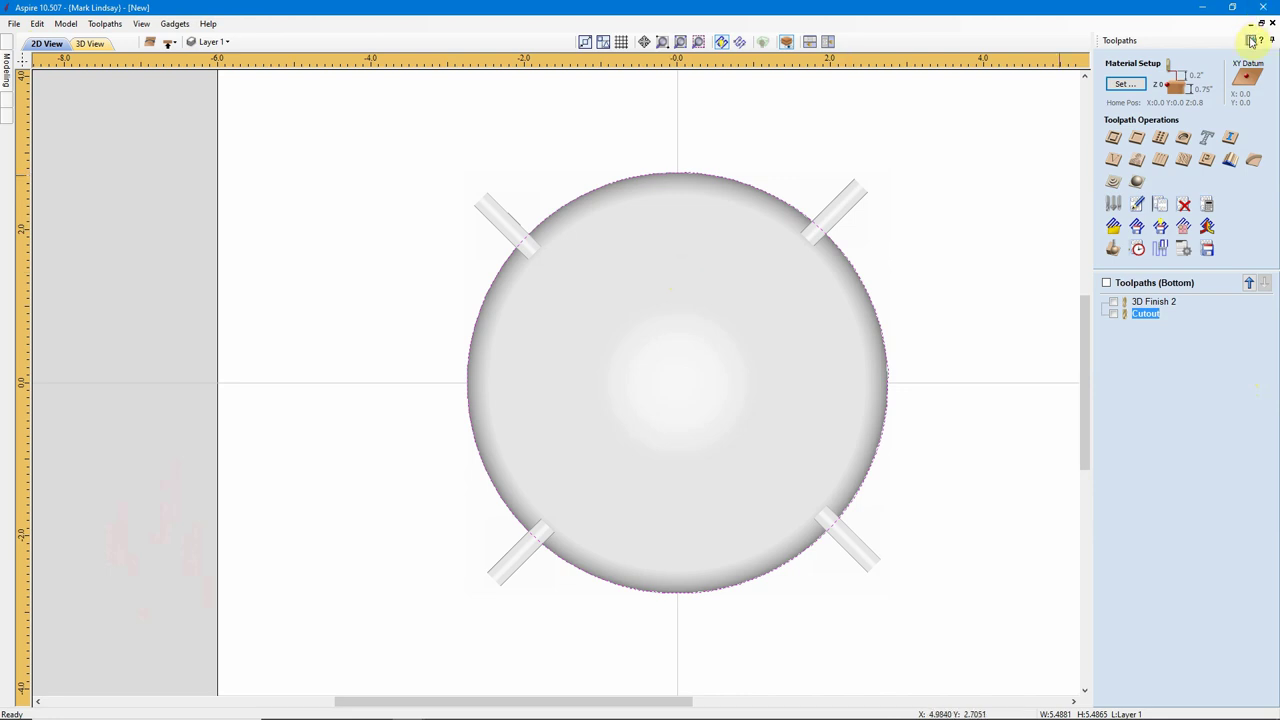
{"action": "left_click", "coordinate": [1249, 41]}
{"action": "left_click", "coordinate": [846, 143]}
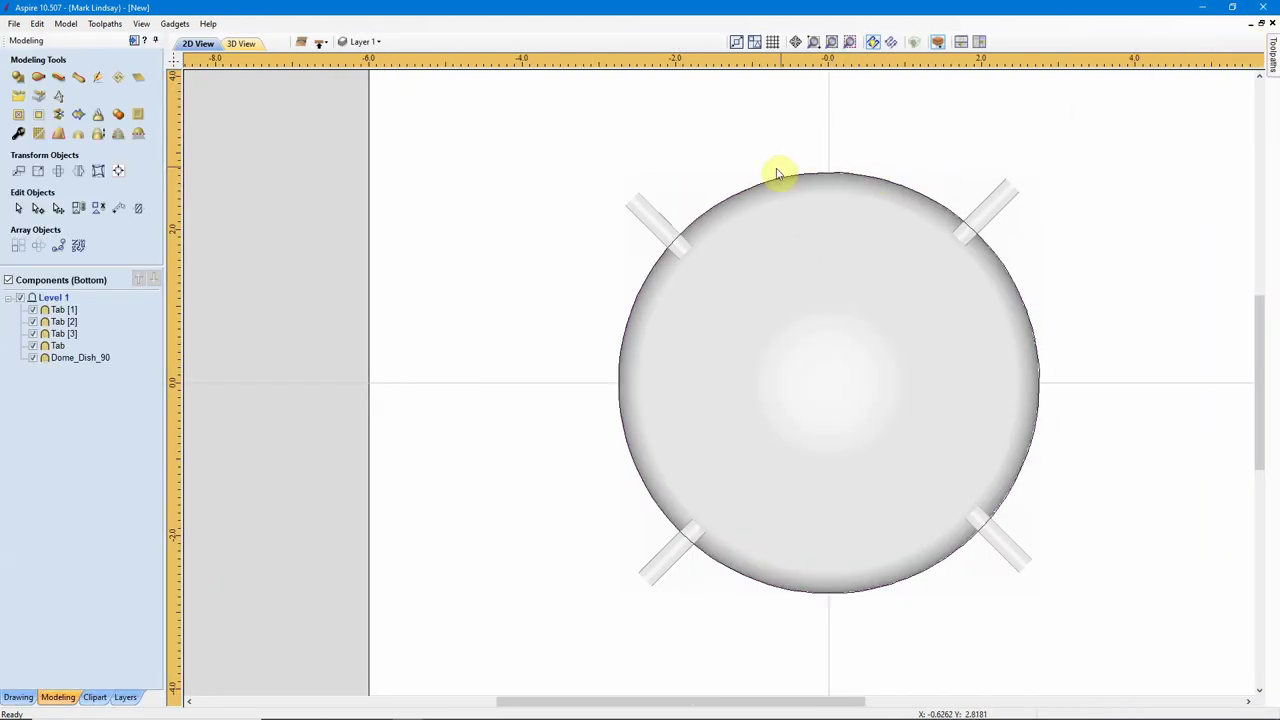
{"action": "left_click", "coordinate": [731, 203]}
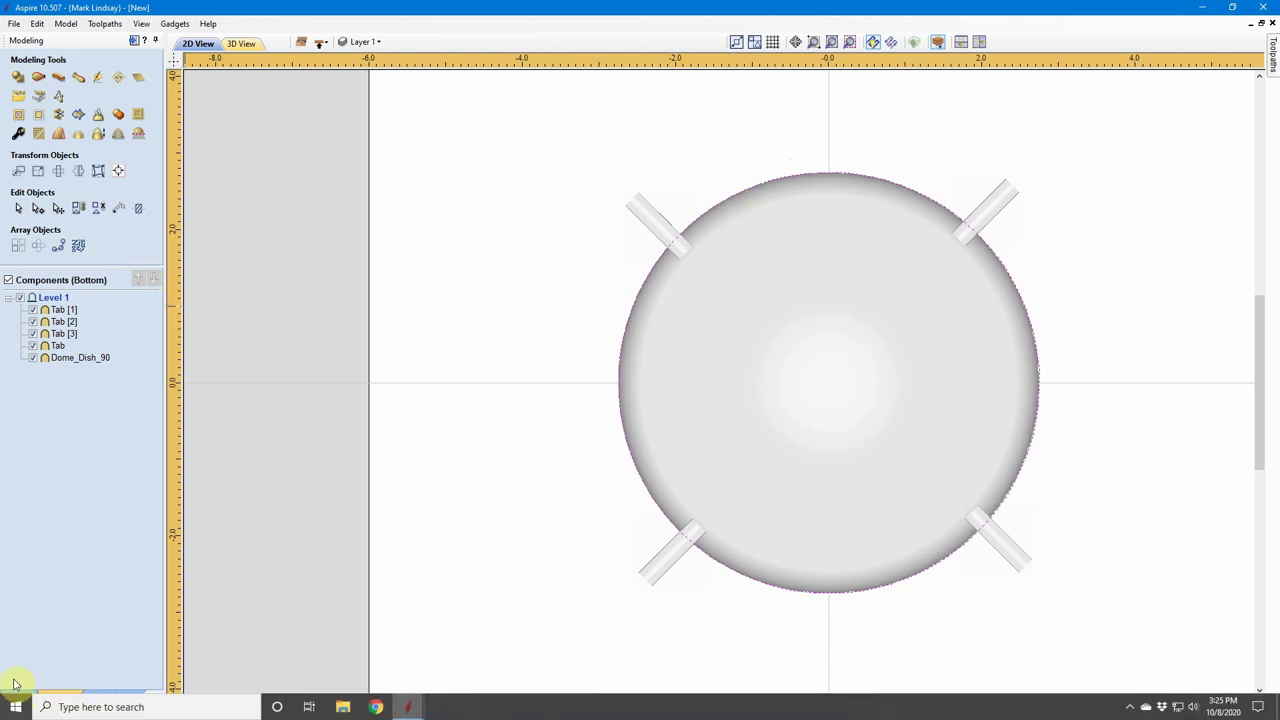
{"action": "left_click", "coordinate": [19, 699]}
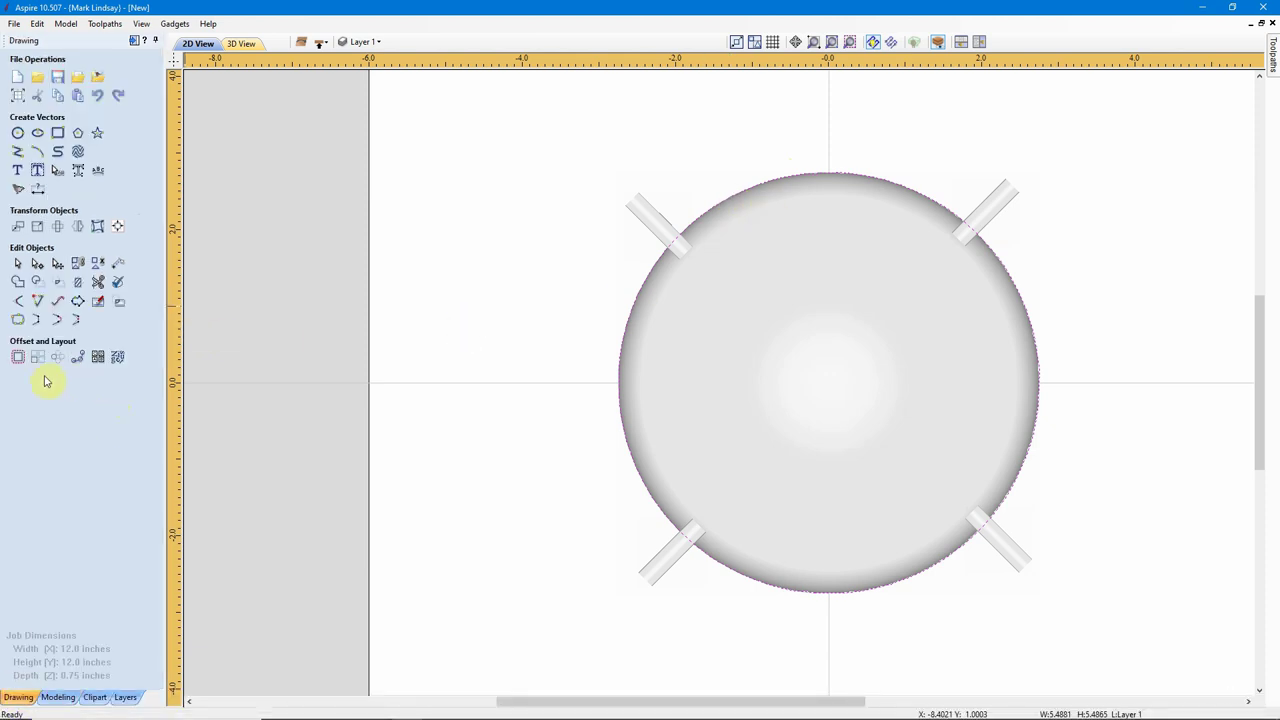
{"action": "left_click", "coordinate": [18, 358]}
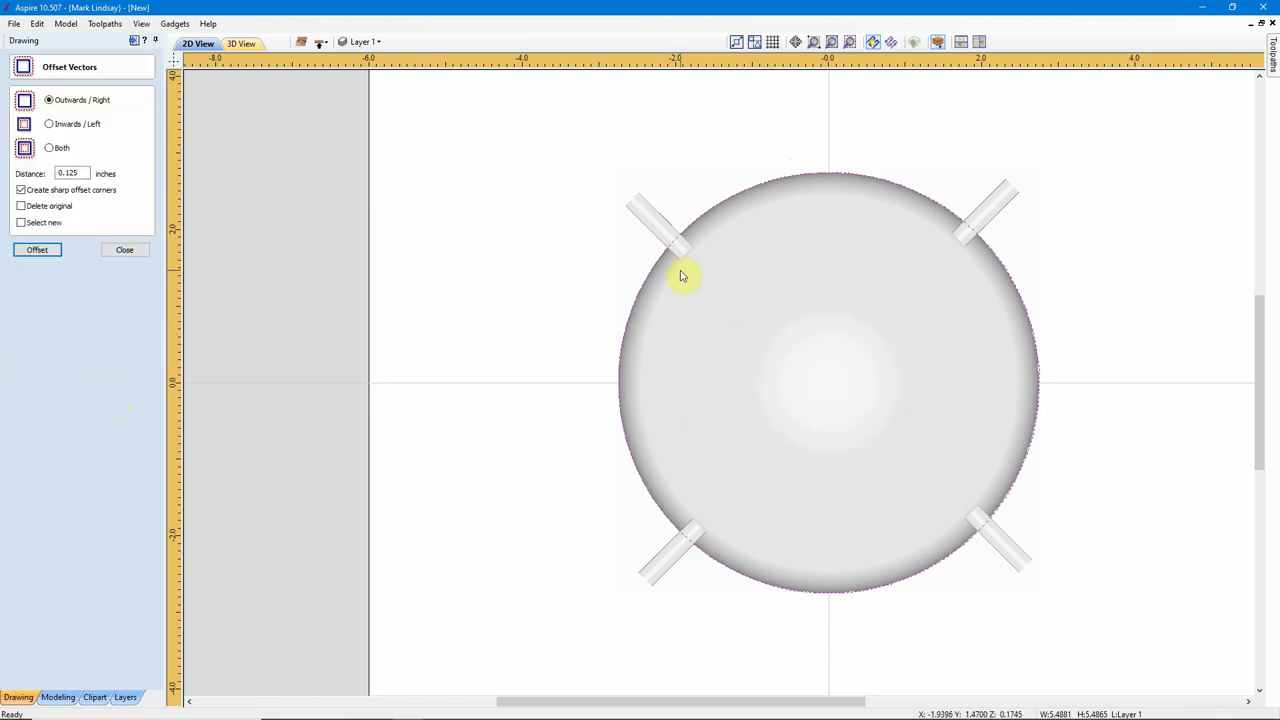
{"action": "left_click", "coordinate": [40, 251]}
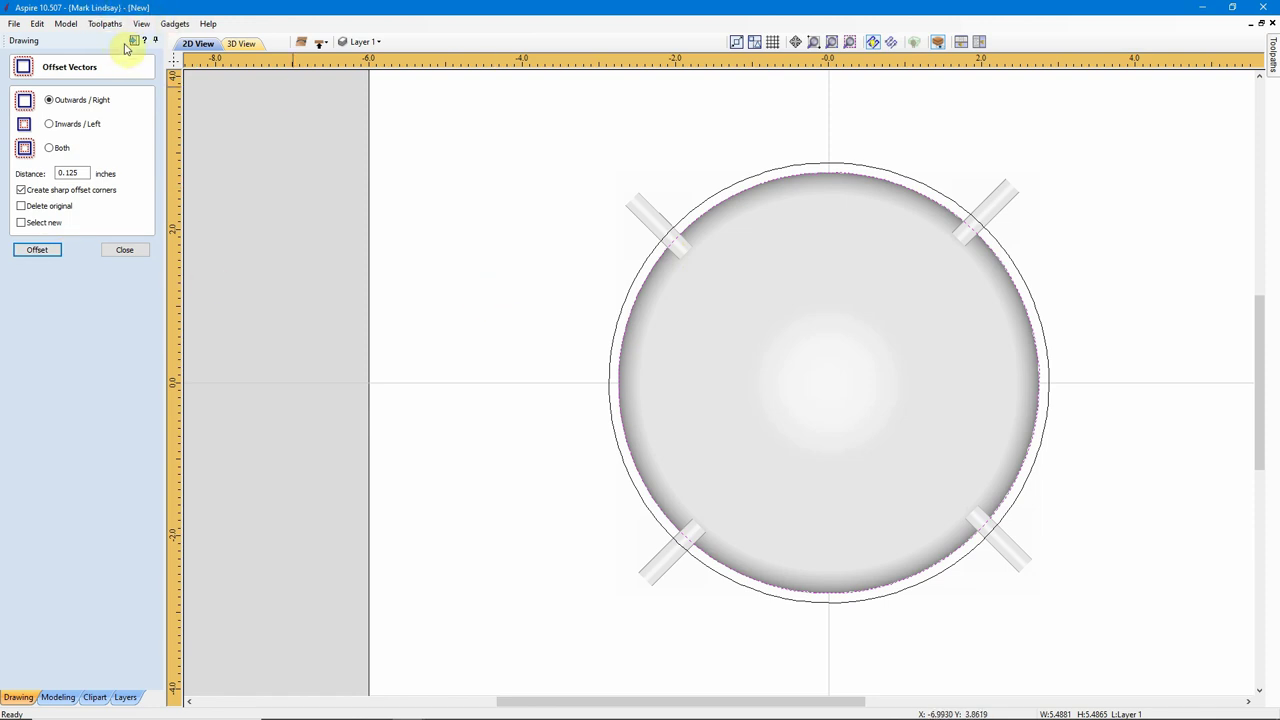
{"action": "left_click", "coordinate": [124, 252]}
{"action": "left_click", "coordinate": [135, 41]}
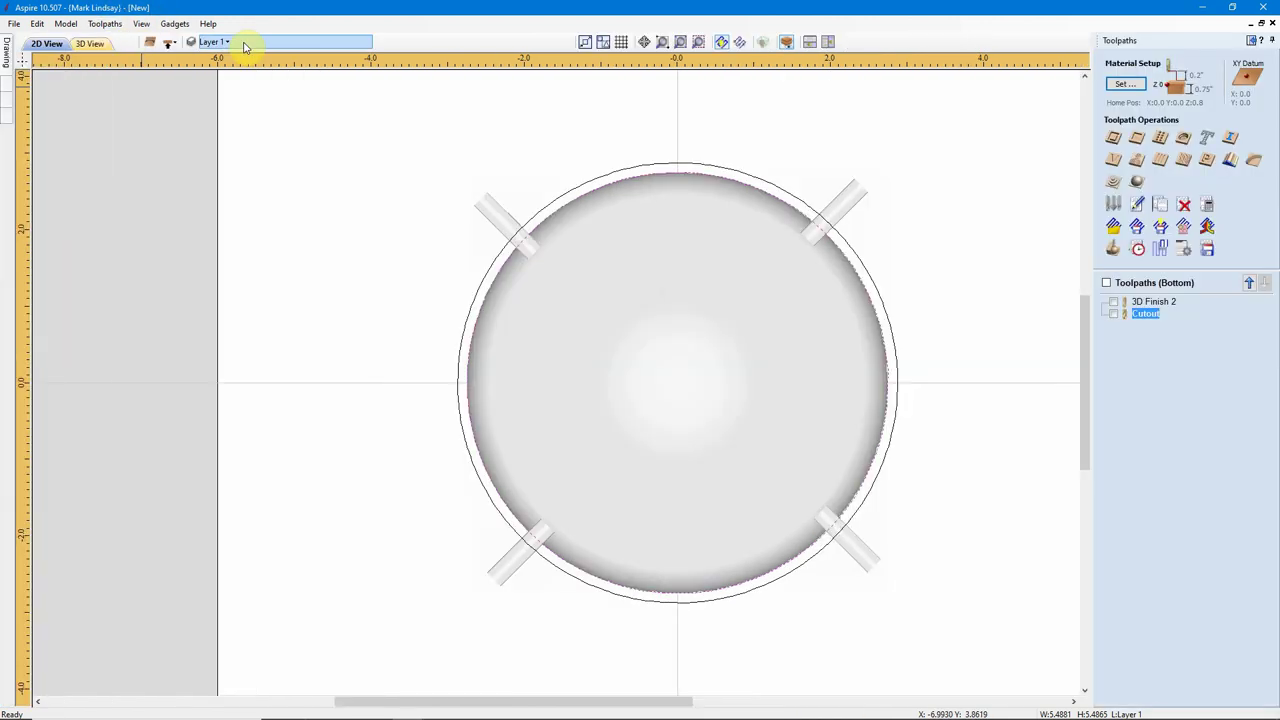
Calculate a 2D profile toolpath without tabs around the outside of the offset circle.
{"action": "left_click", "coordinate": [874, 279]}
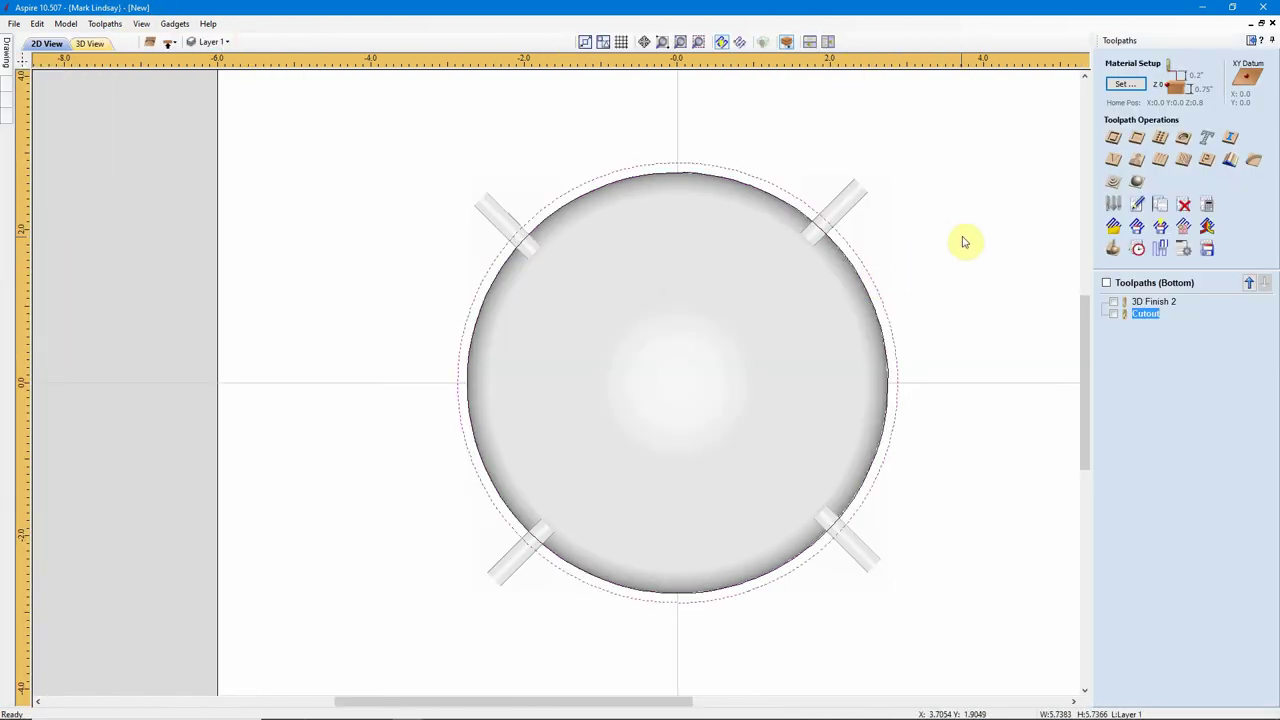
{"action": "left_click", "coordinate": [1114, 140]}
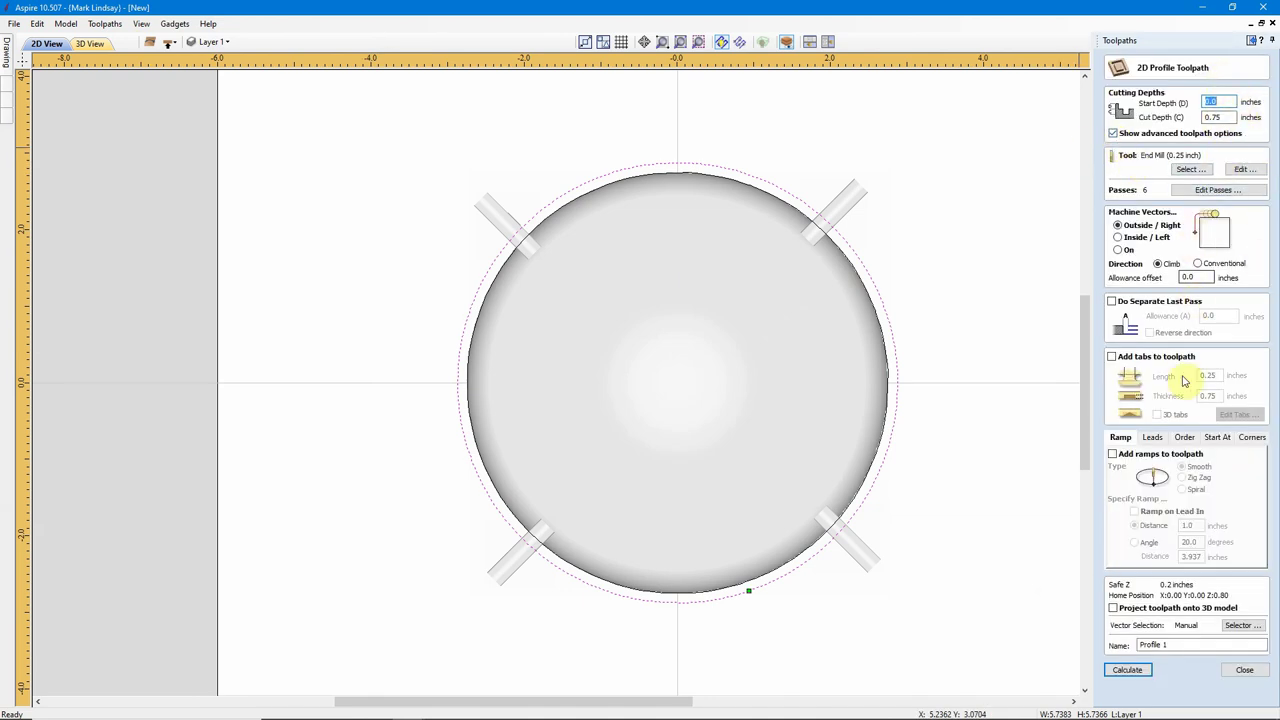
{"action": "left_click", "coordinate": [1130, 670]}
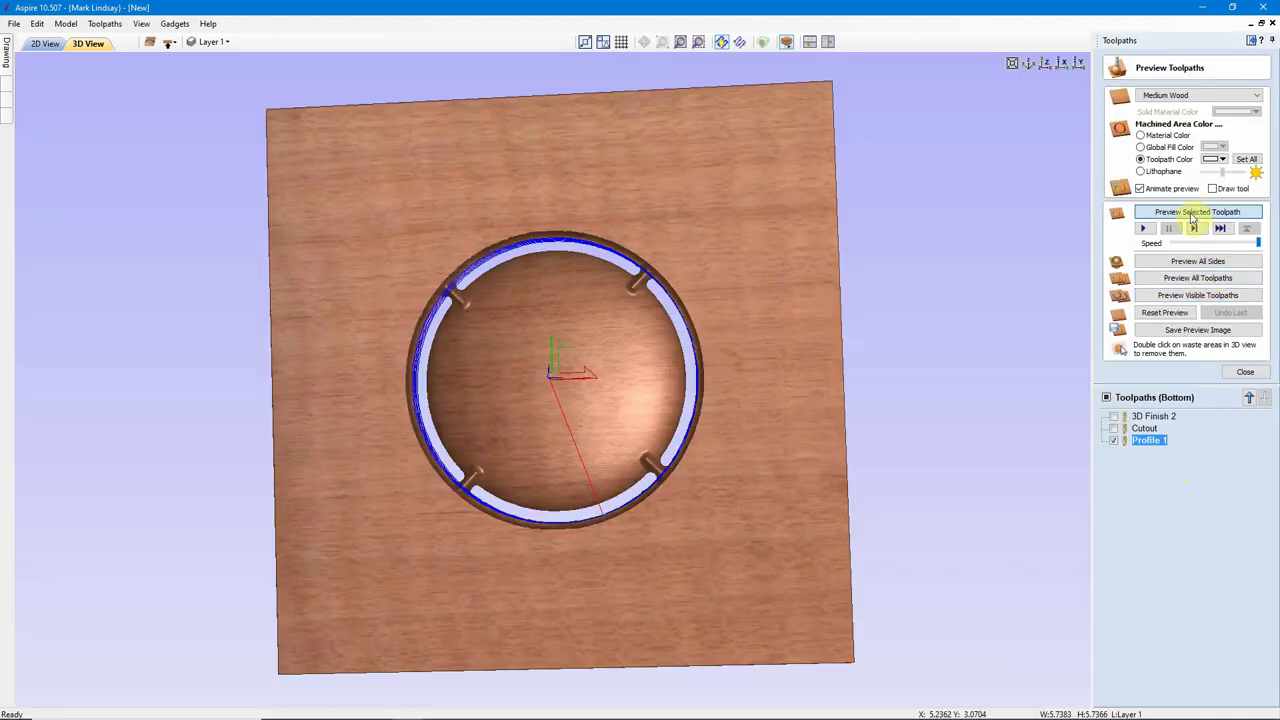
Preview the Profile 1 toolpath, remove the surrounding waste material, and examine the freed dish and its tab stubs from several angles.
{"action": "left_click", "coordinate": [1191, 213]}
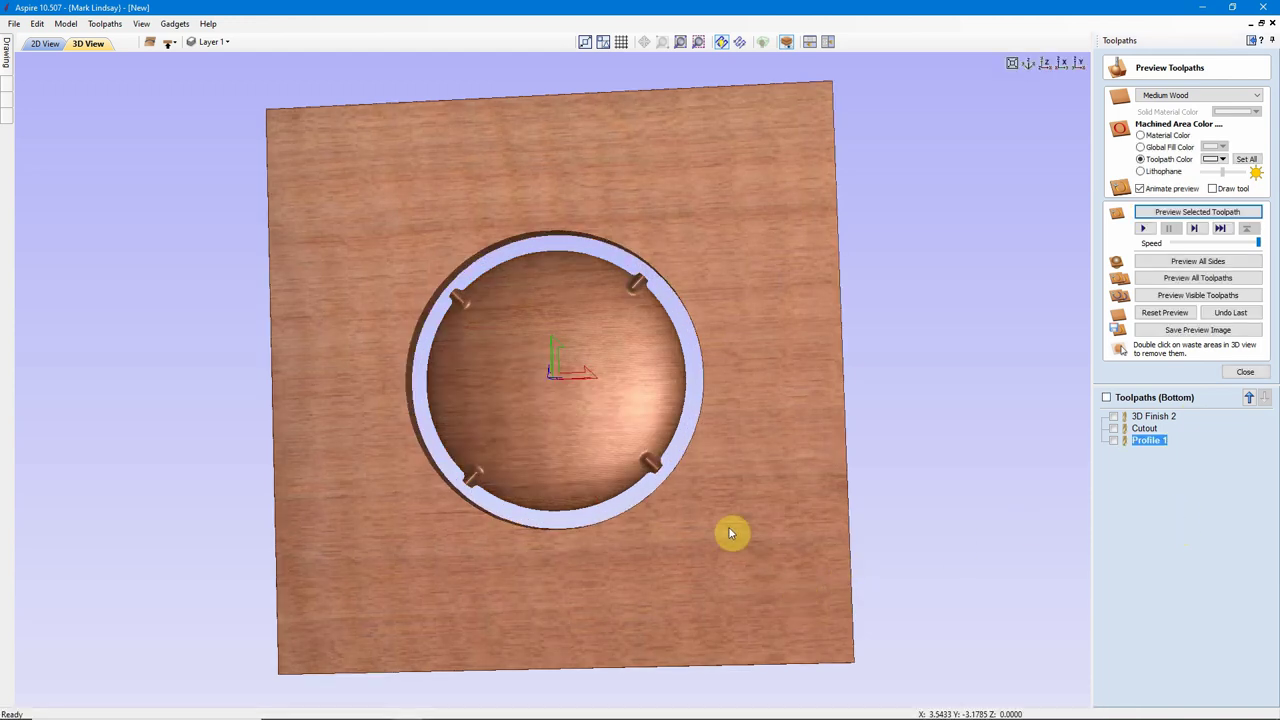
{"action": "double_click", "coordinate": [728, 533]}
{"action": "left_click_drag", "start_coordinate": [615, 496], "coordinate": [569, 411]}
{"action": "left_click_drag", "start_coordinate": [662, 467], "coordinate": [666, 466]}
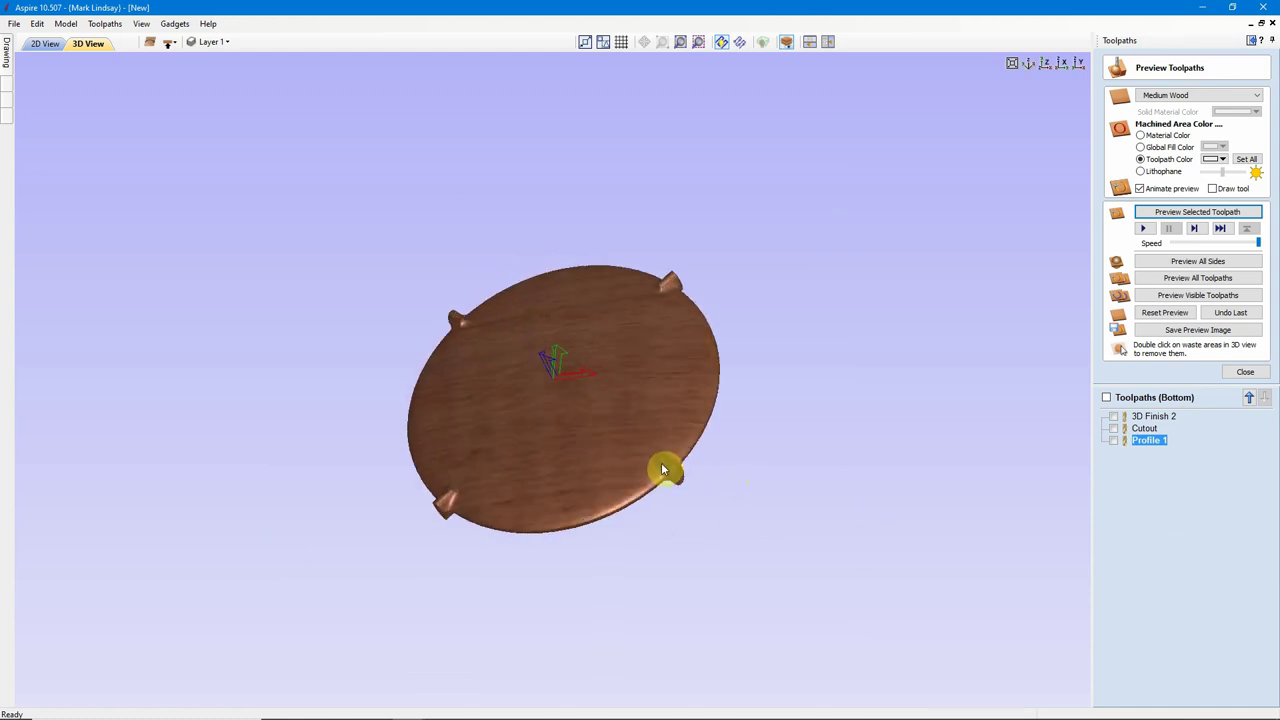
{"action": "scroll", "coordinate": [689, 517], "scroll_direction": "up", "scroll_amount": 2}
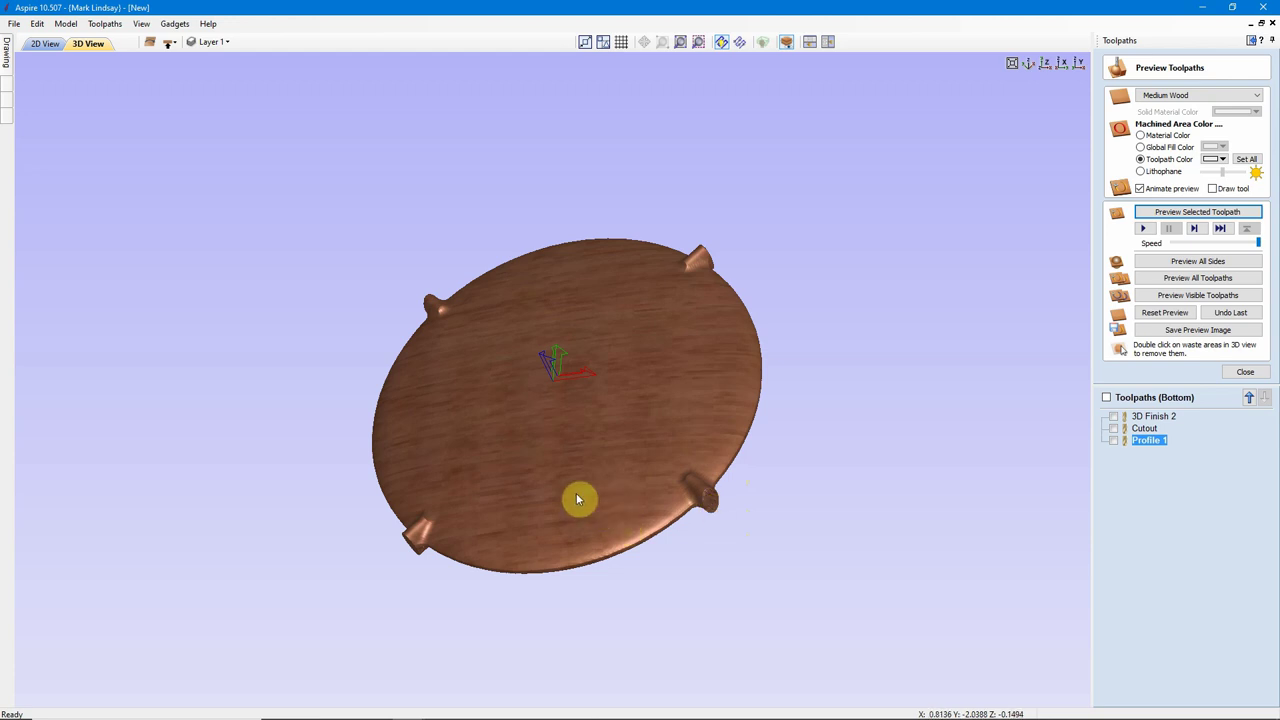
{"action": "left_click_drag", "start_coordinate": [569, 491], "coordinate": [751, 477]}
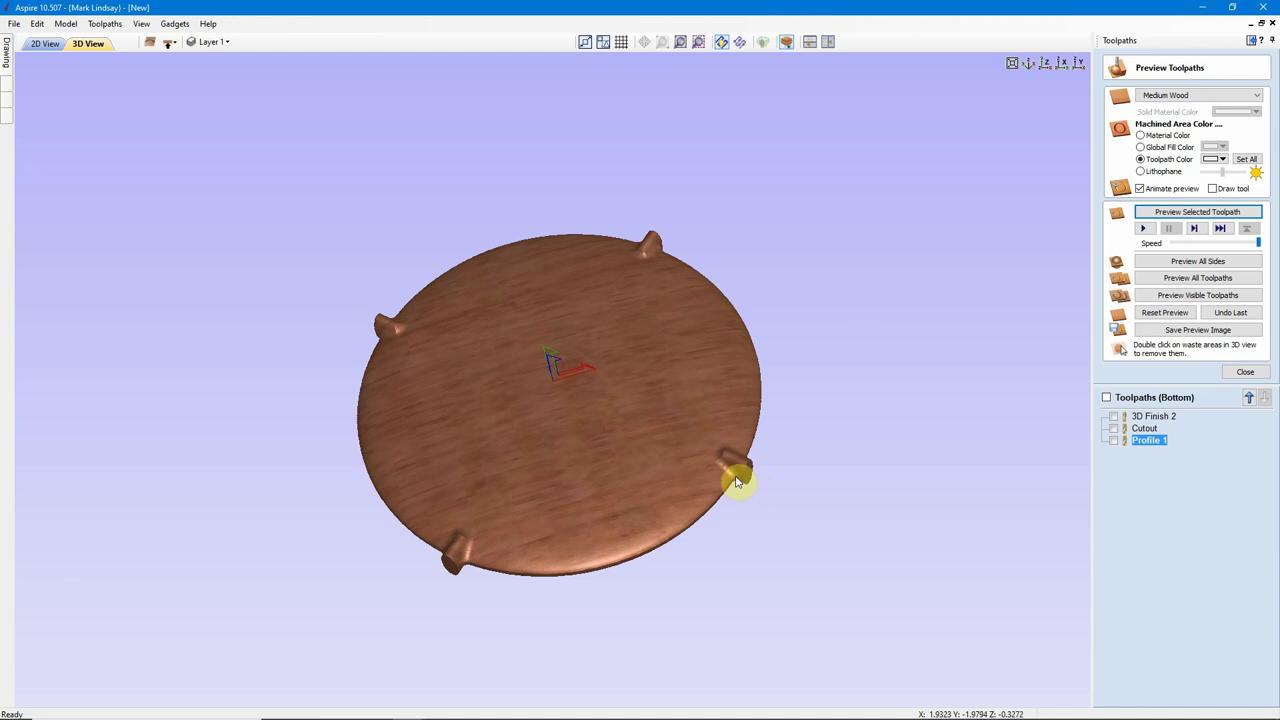
{"action": "left_click_drag", "start_coordinate": [735, 478], "coordinate": [838, 535]}
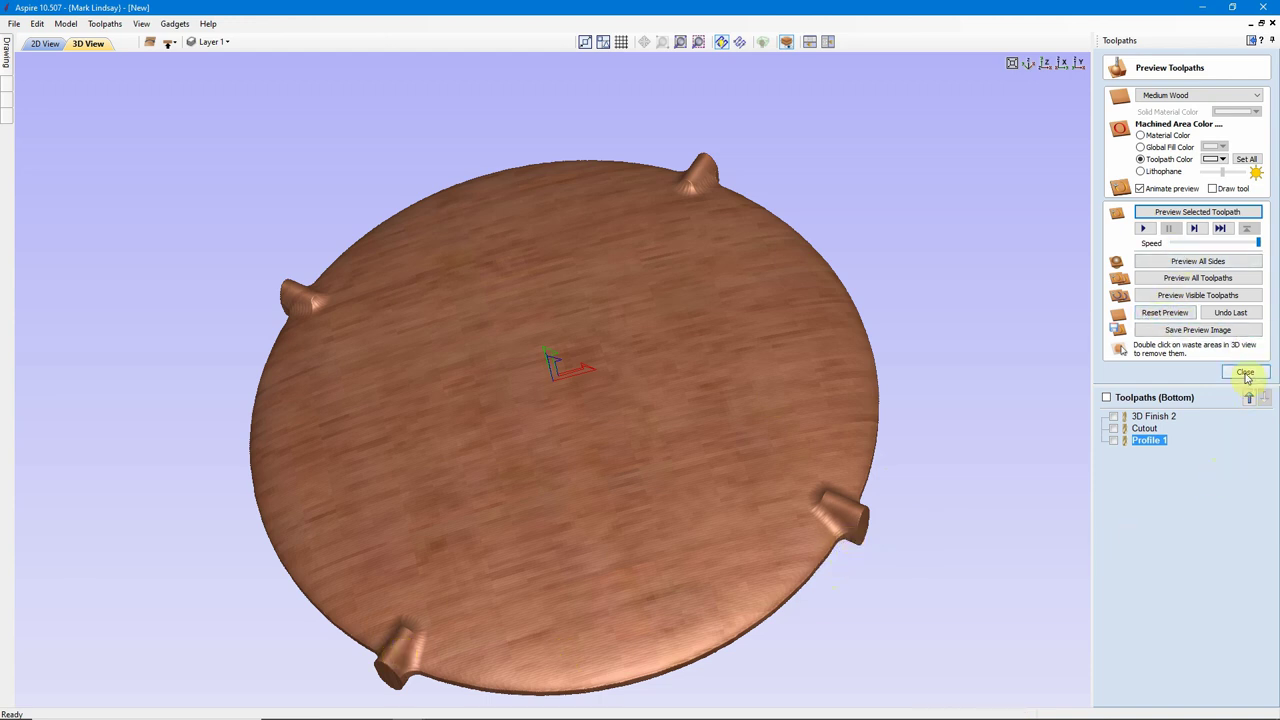
Undo the last preview cut, close the preview and return the 3D model to a straight-down view.
{"action": "left_click", "coordinate": [1230, 312]}
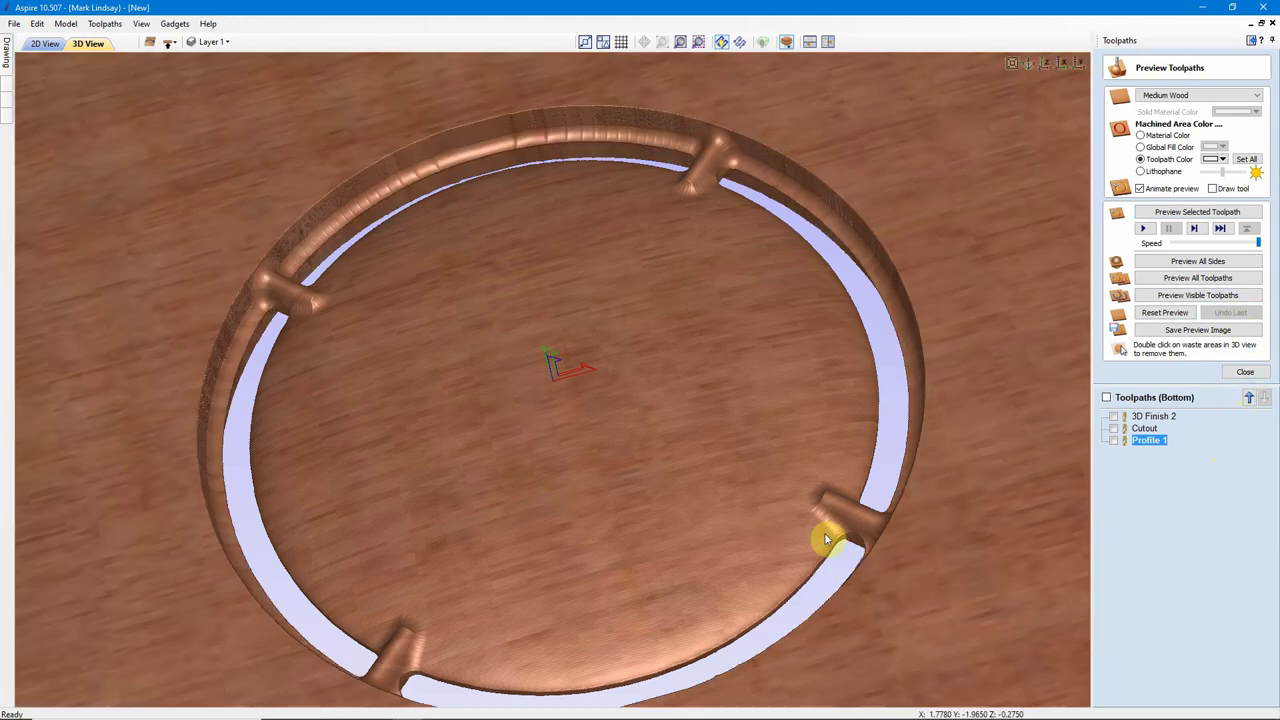
{"action": "left_click", "coordinate": [1245, 371]}
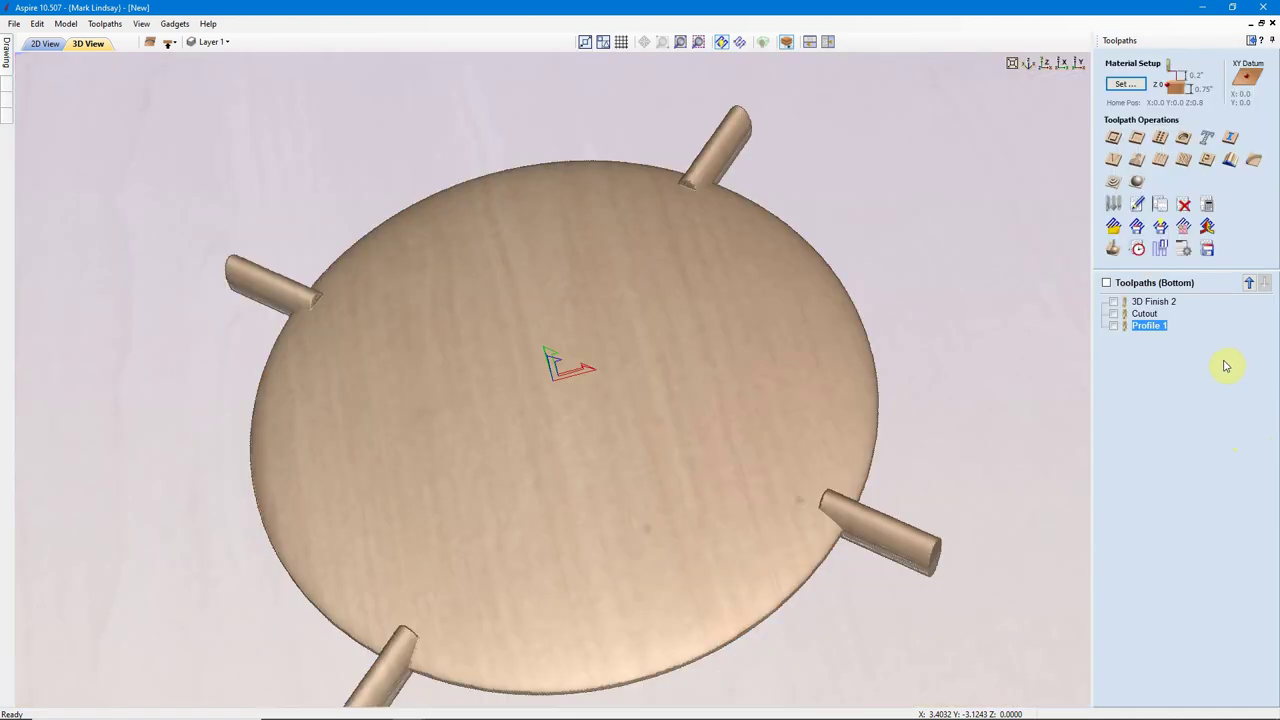
{"action": "left_click", "coordinate": [1034, 66]}
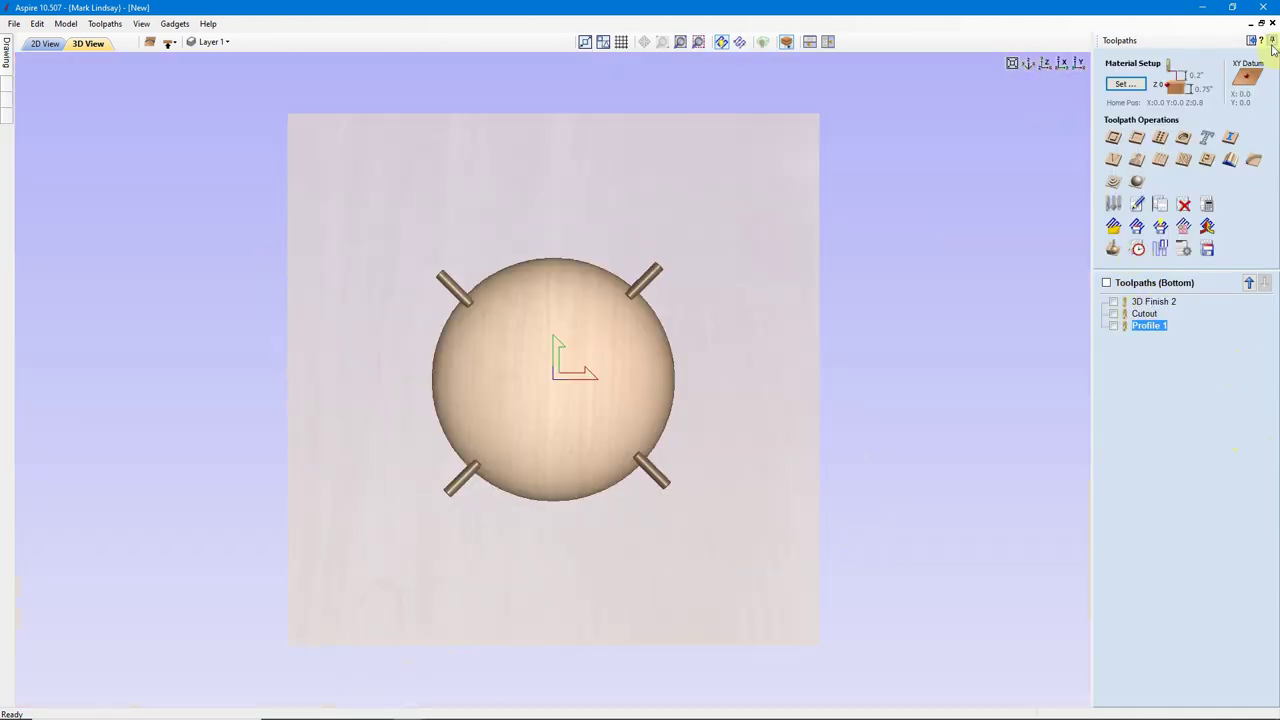
Delete the modeled tab component at the dish's upper-left edge in the 2D view.
{"action": "left_click", "coordinate": [1252, 42]}
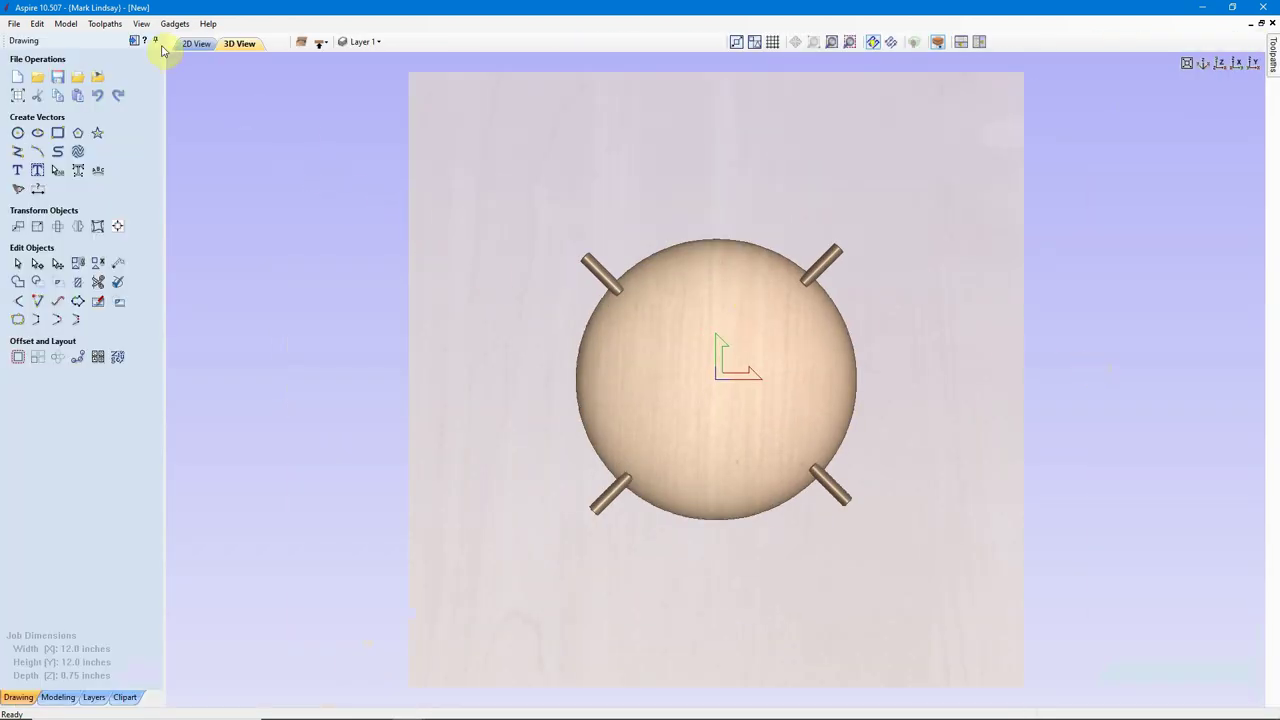
{"action": "left_click", "coordinate": [181, 47]}
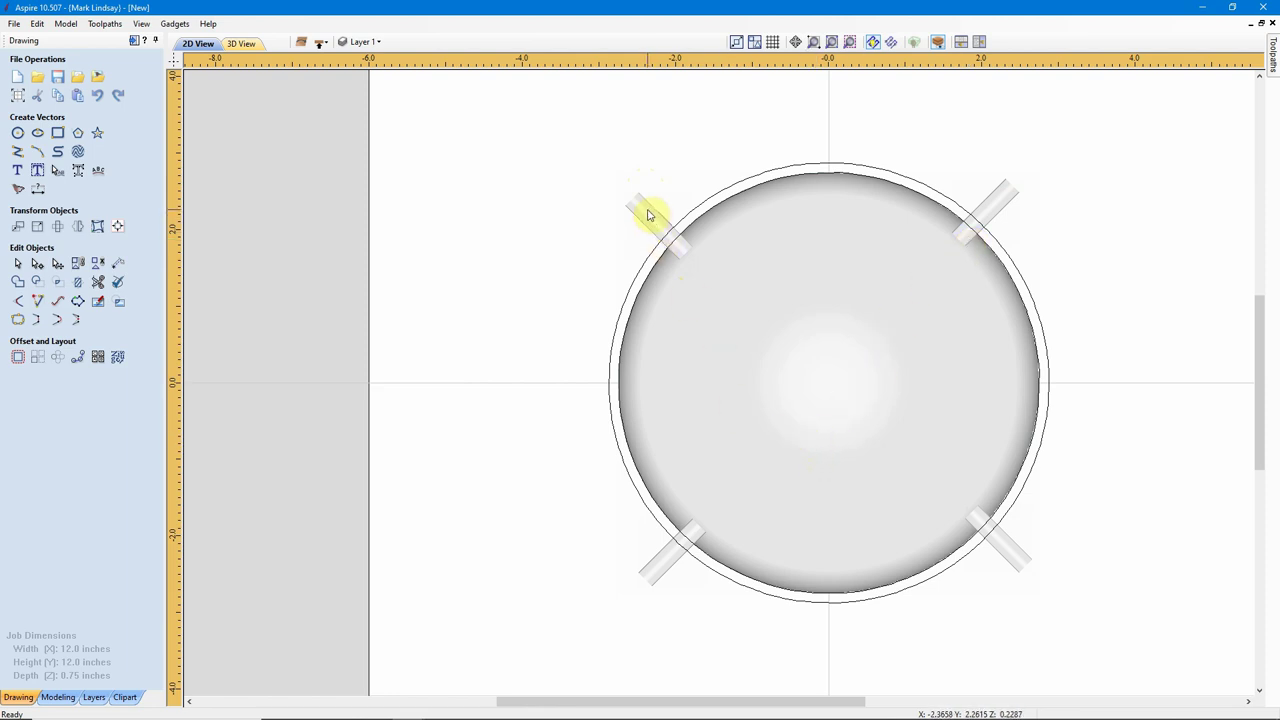
{"action": "left_click", "coordinate": [57, 697]}
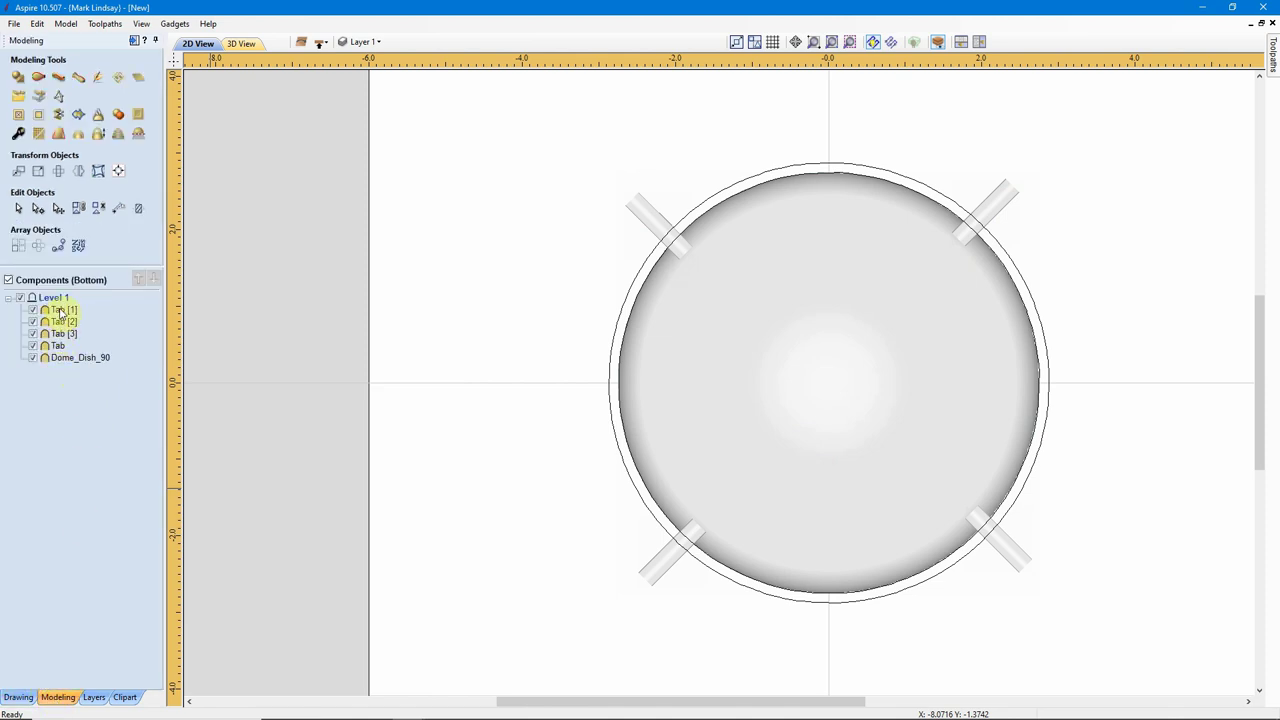
{"action": "left_click", "coordinate": [656, 224]}
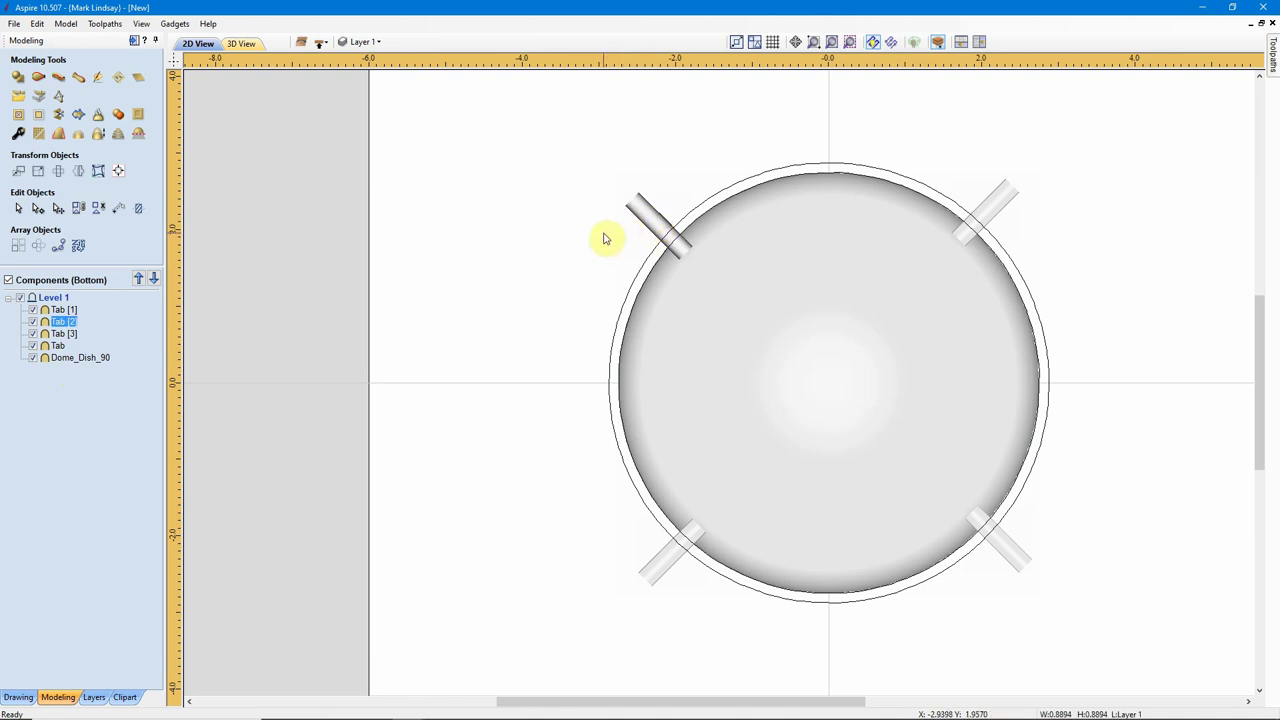
{"action": "key", "text": "Delete"}
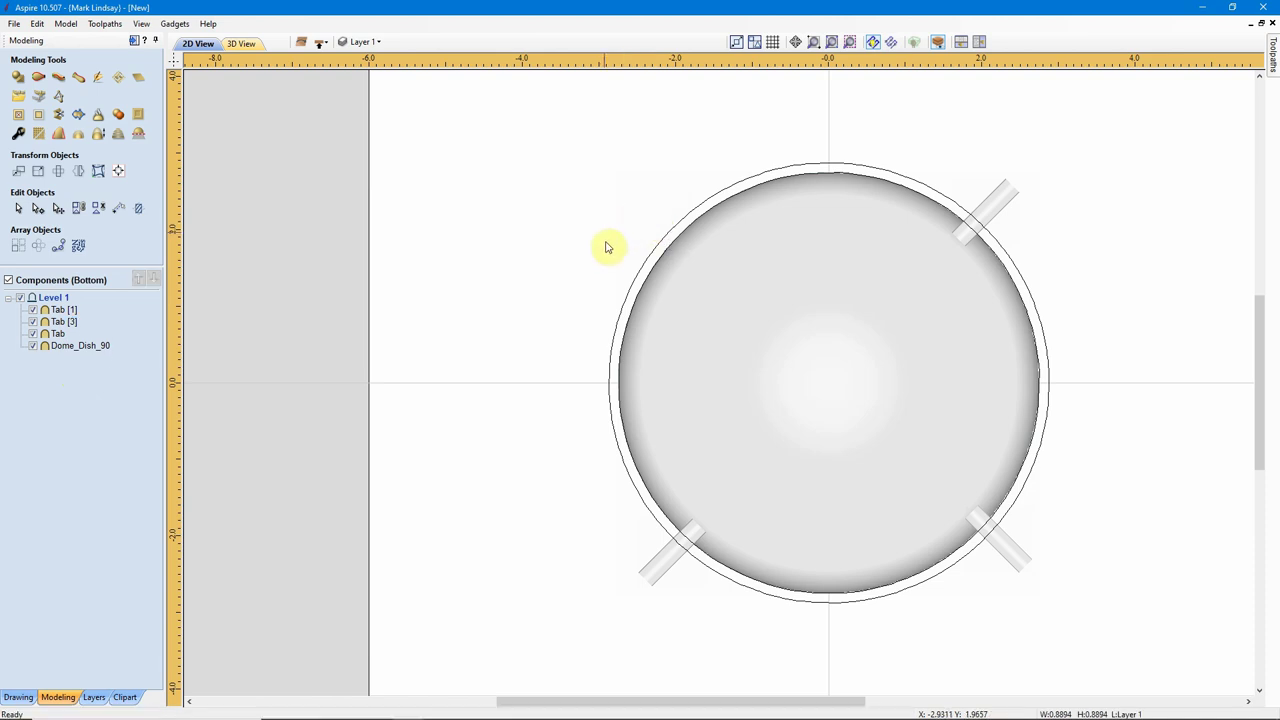
Try the Circular_0.5 3D tab clipart, rotated diagonally, across the dish's upper-left edge.
{"action": "left_click", "coordinate": [120, 697]}
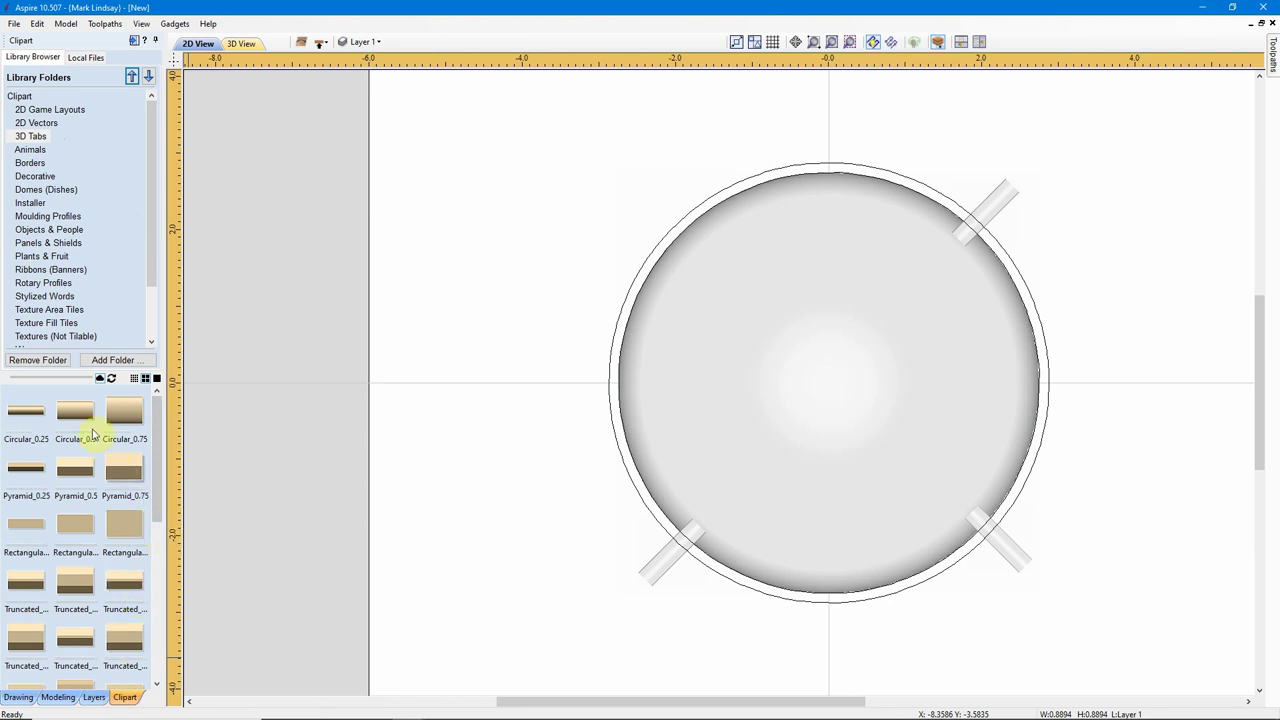
{"action": "left_click_drag", "start_coordinate": [72, 413], "coordinate": [541, 210]}
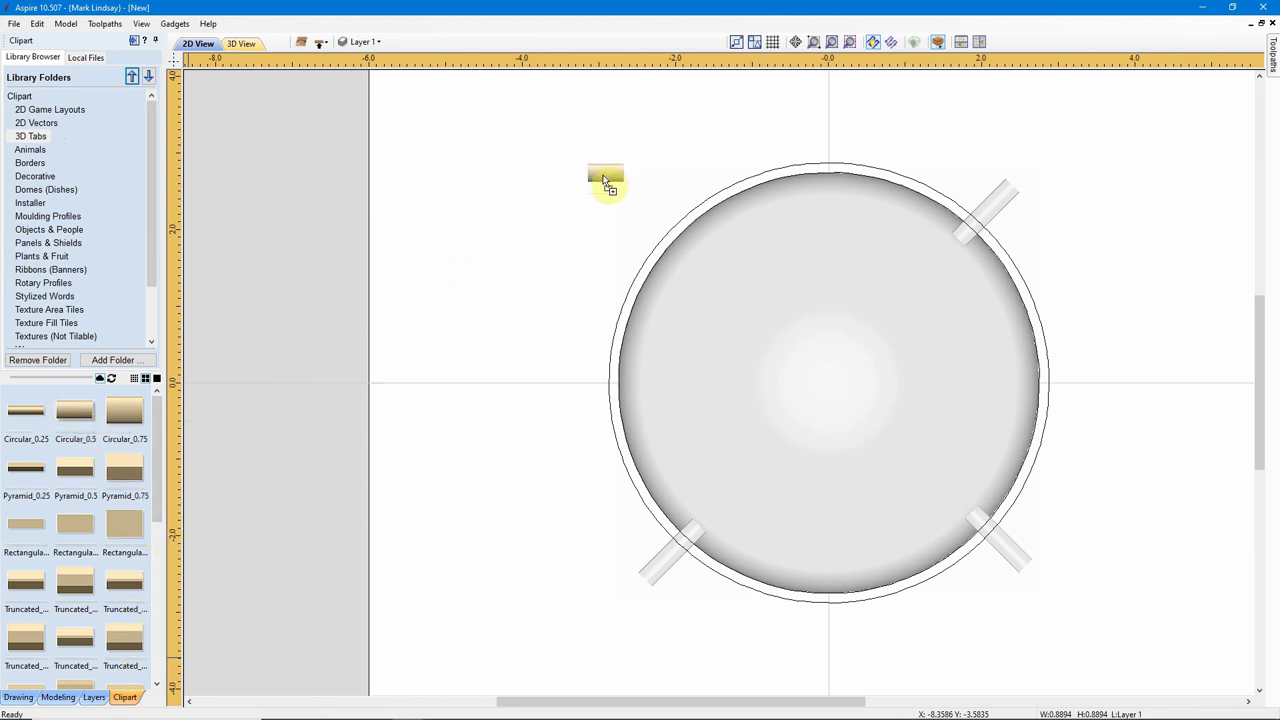
{"action": "left_click_drag", "start_coordinate": [604, 180], "coordinate": [608, 176]}
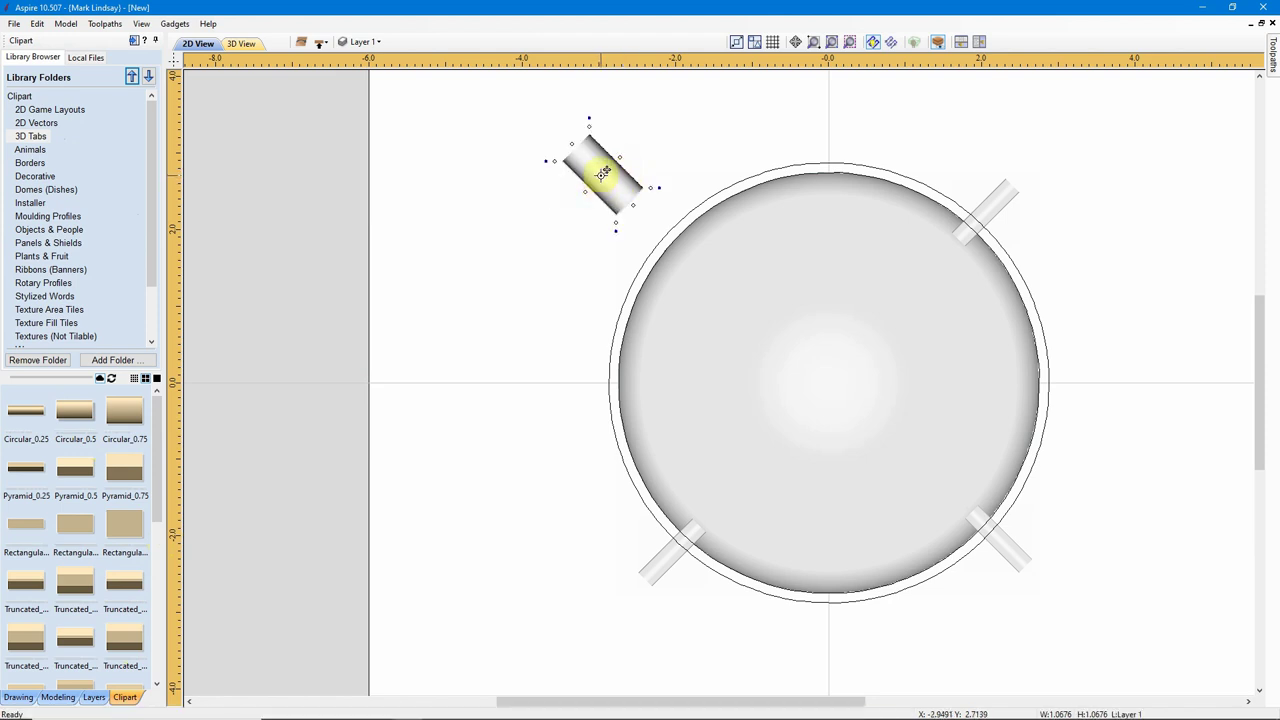
{"action": "left_click_drag", "start_coordinate": [603, 172], "coordinate": [665, 231]}
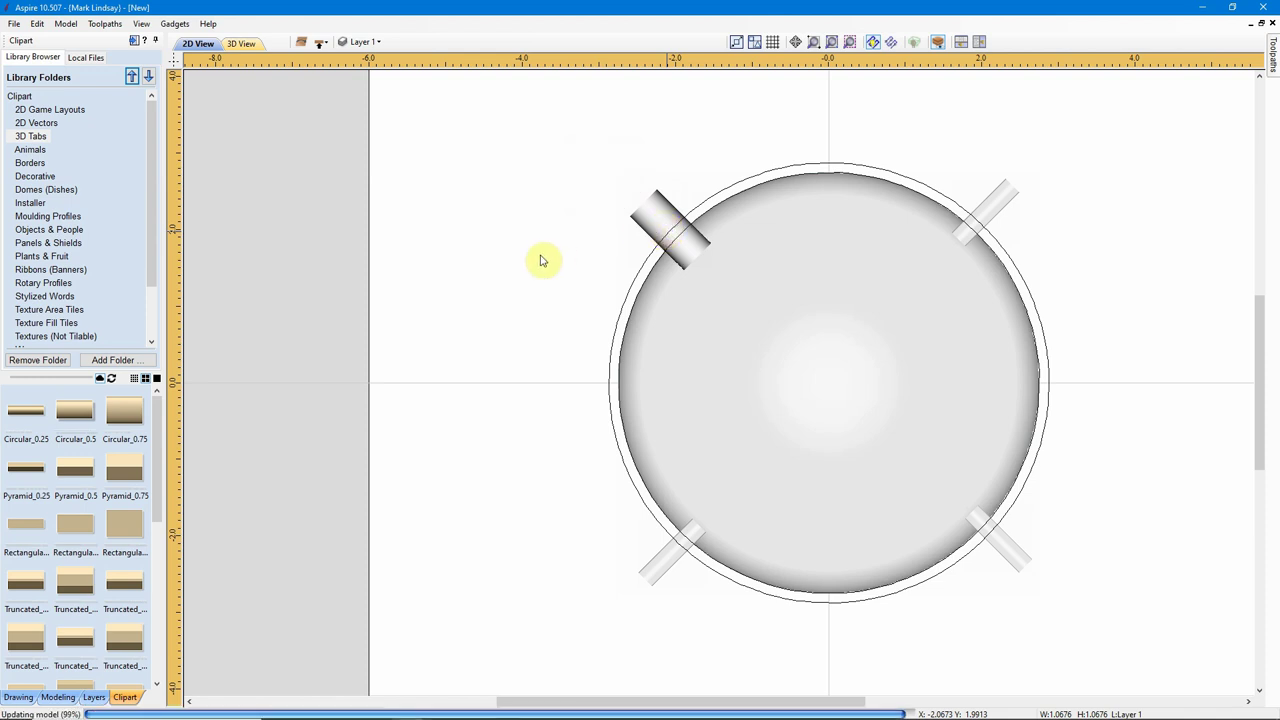
{"action": "left_click", "coordinate": [571, 300]}
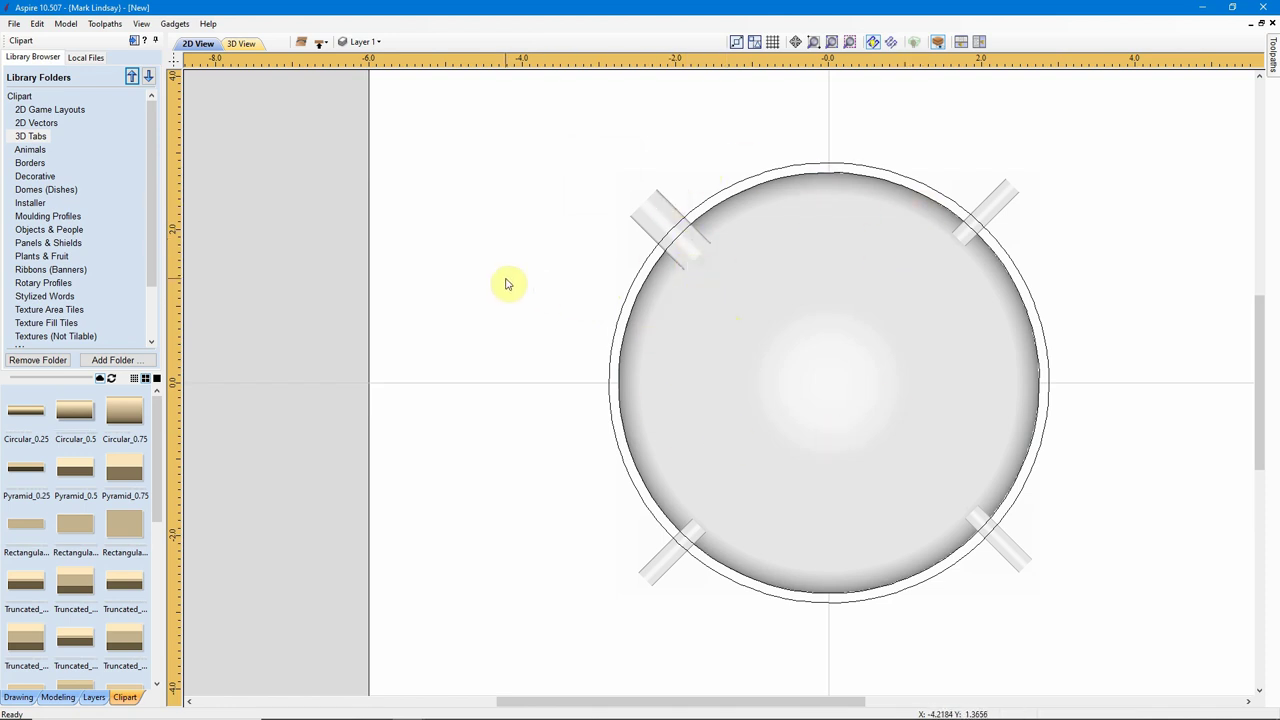
Undo the clipart tab's placement and rotation and the original tab's deletion, and delete the leftover clipart tab beside the dish.
{"action": "key", "text": "ctrl+z"}
{"action": "key", "text": "ctrl+z"}
{"action": "key", "text": "ctrl+z"}
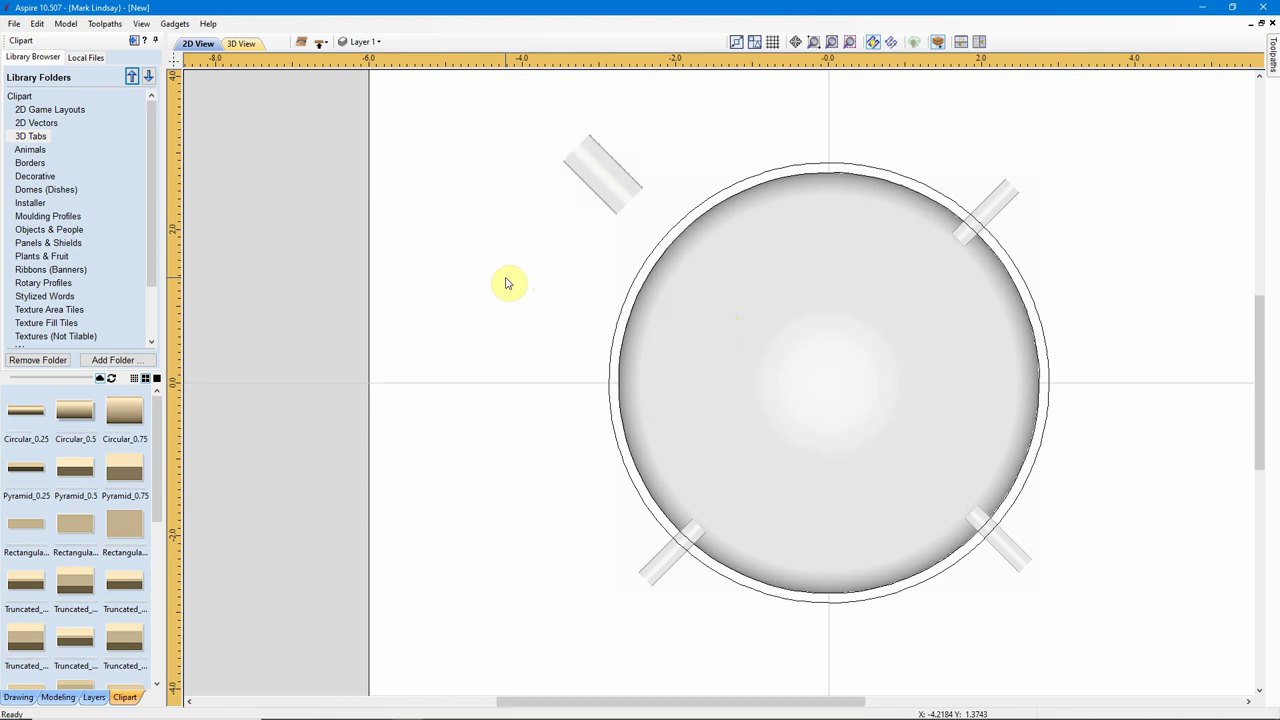
{"action": "left_click", "coordinate": [600, 180]}
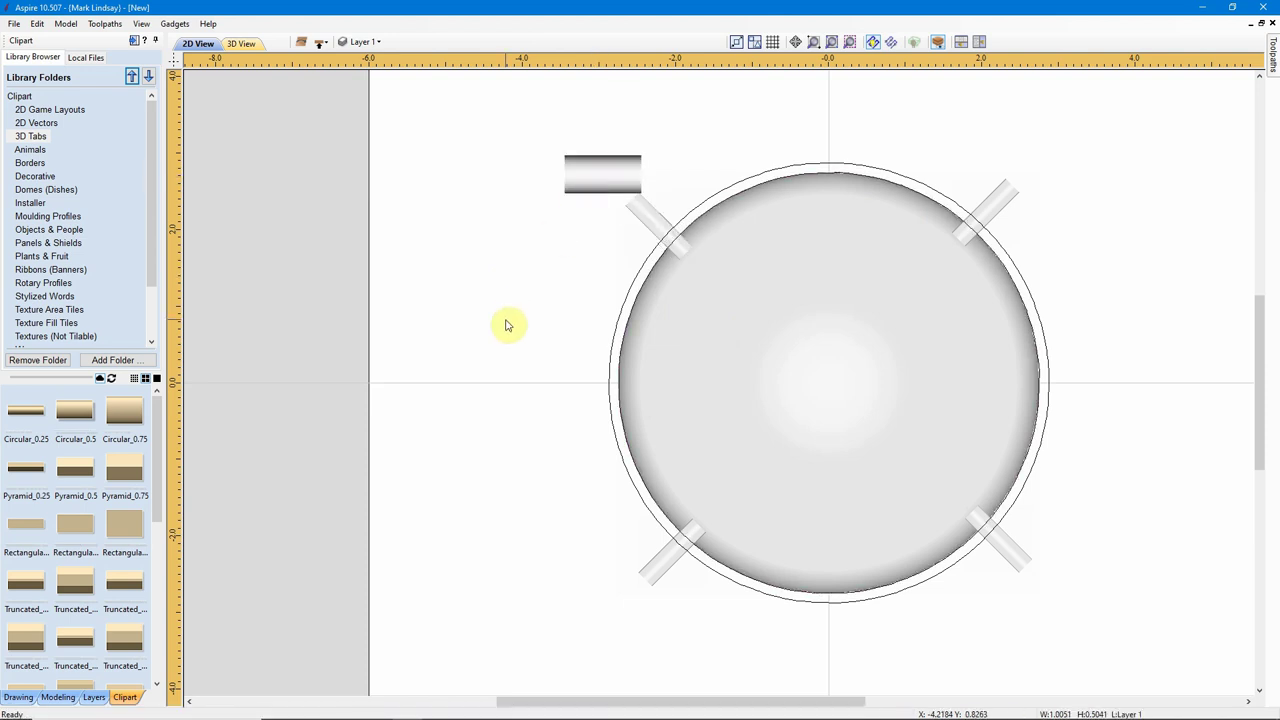
{"action": "key", "text": "Delete"}
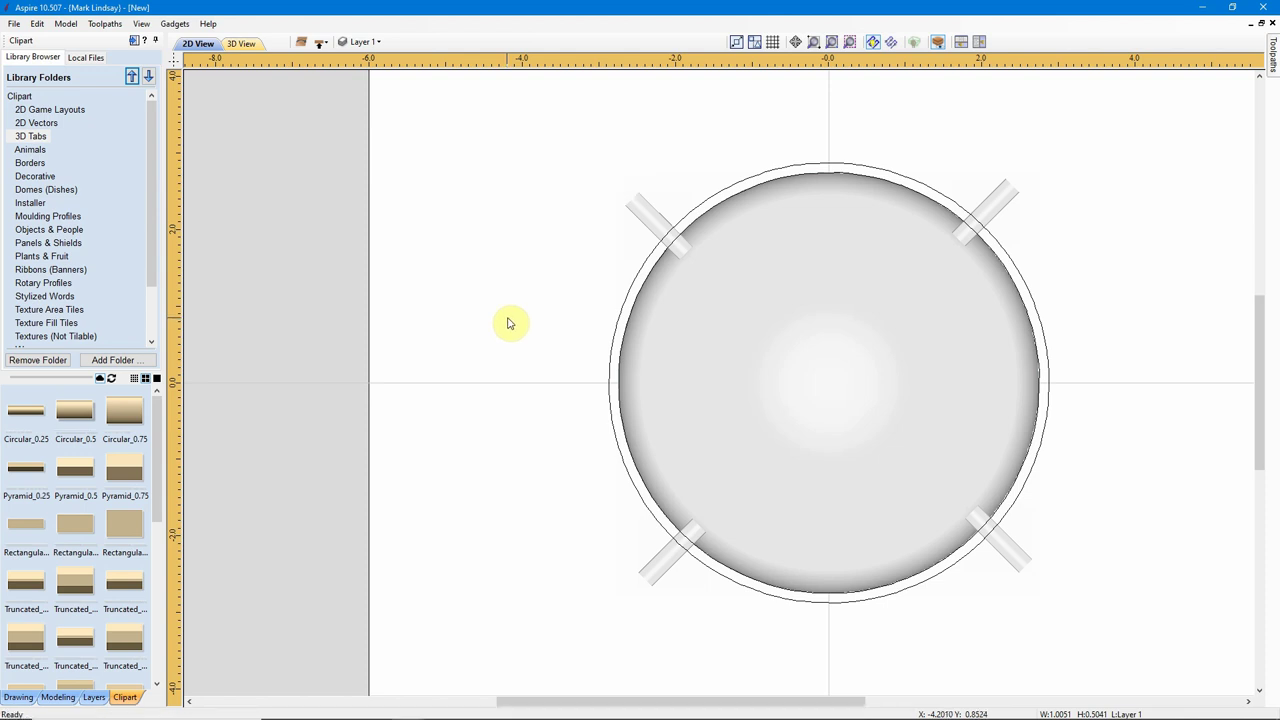
Return to the drawing tools and show the dish on the job's top side in the 2D view.
{"action": "left_click", "coordinate": [18, 697]}
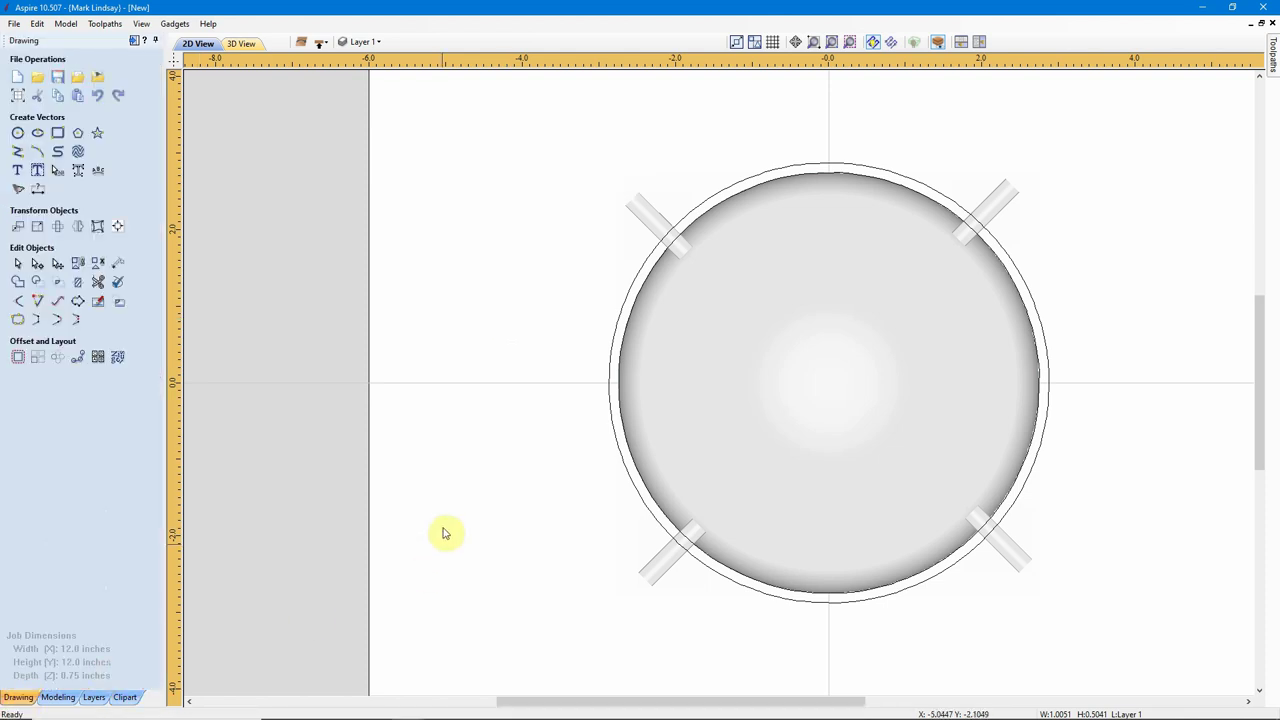
{"action": "scroll", "coordinate": [504, 292], "scroll_direction": "down", "scroll_amount": 1}
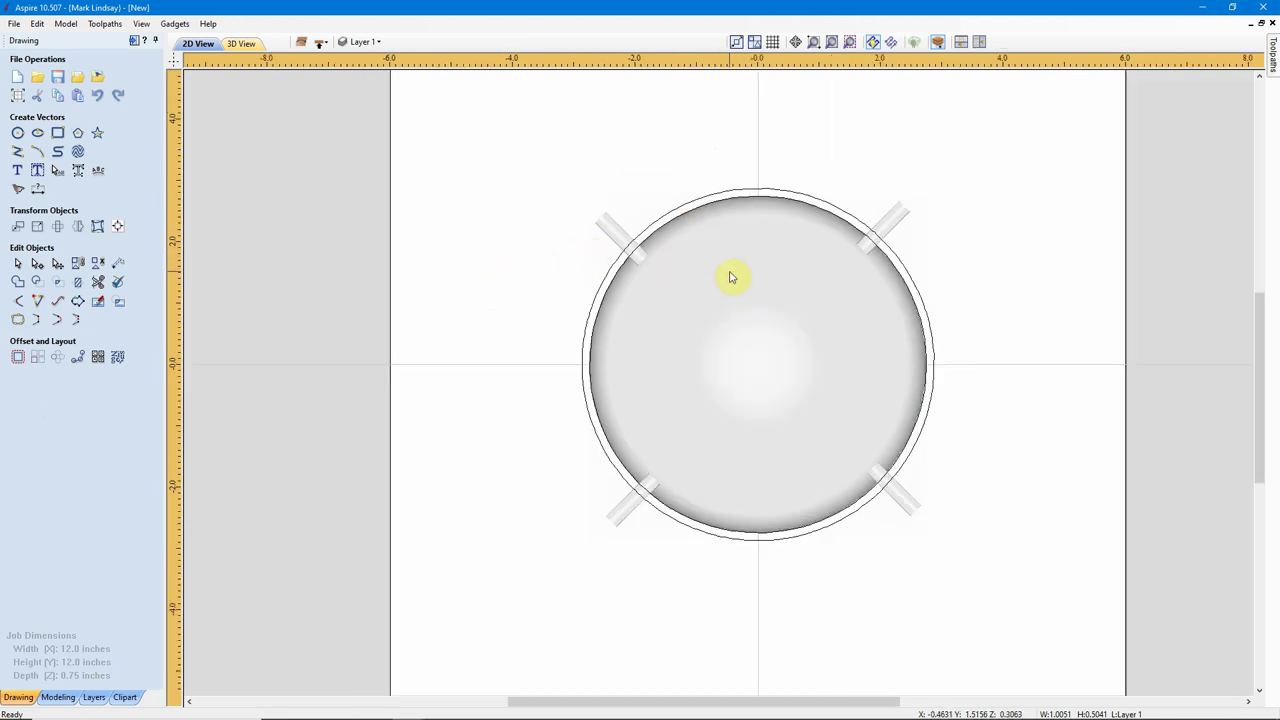
{"action": "left_click", "coordinate": [322, 44]}
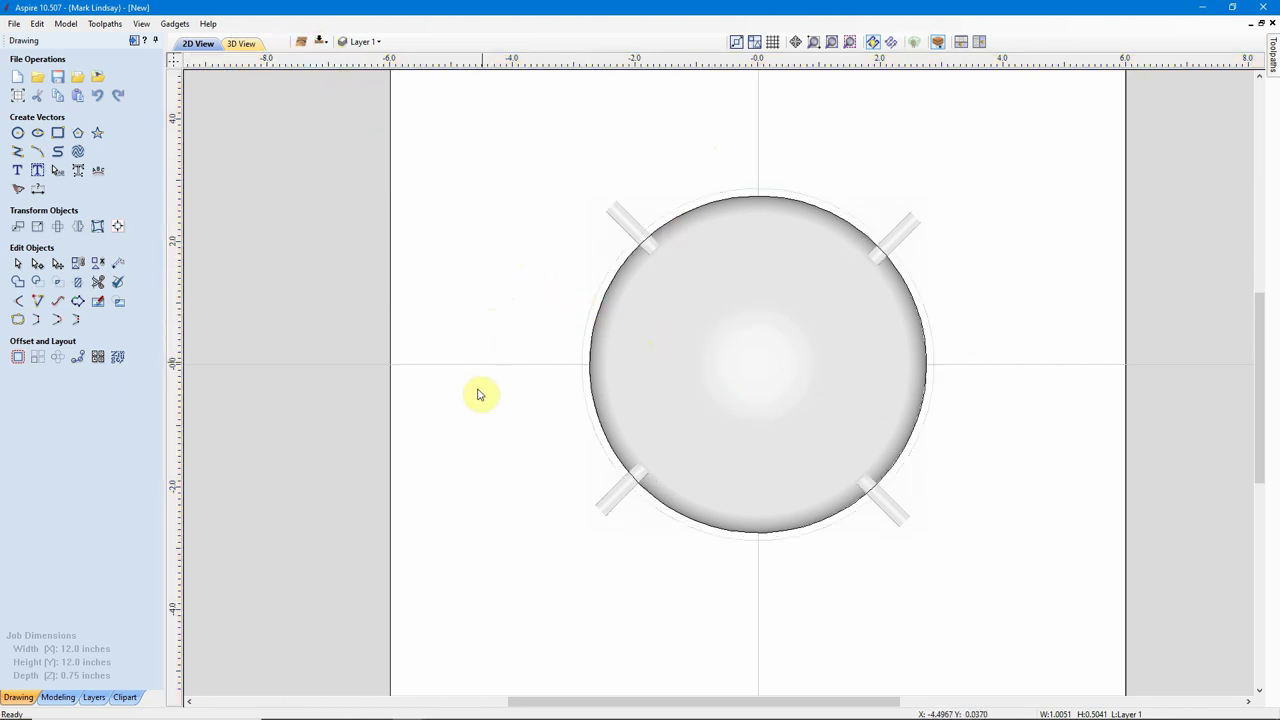
Switch to the other Aspire window with the single-sided dish job, close its toolpath preview and show the 2D view.
{"action": "mouse_move", "coordinate": [366, 712]}
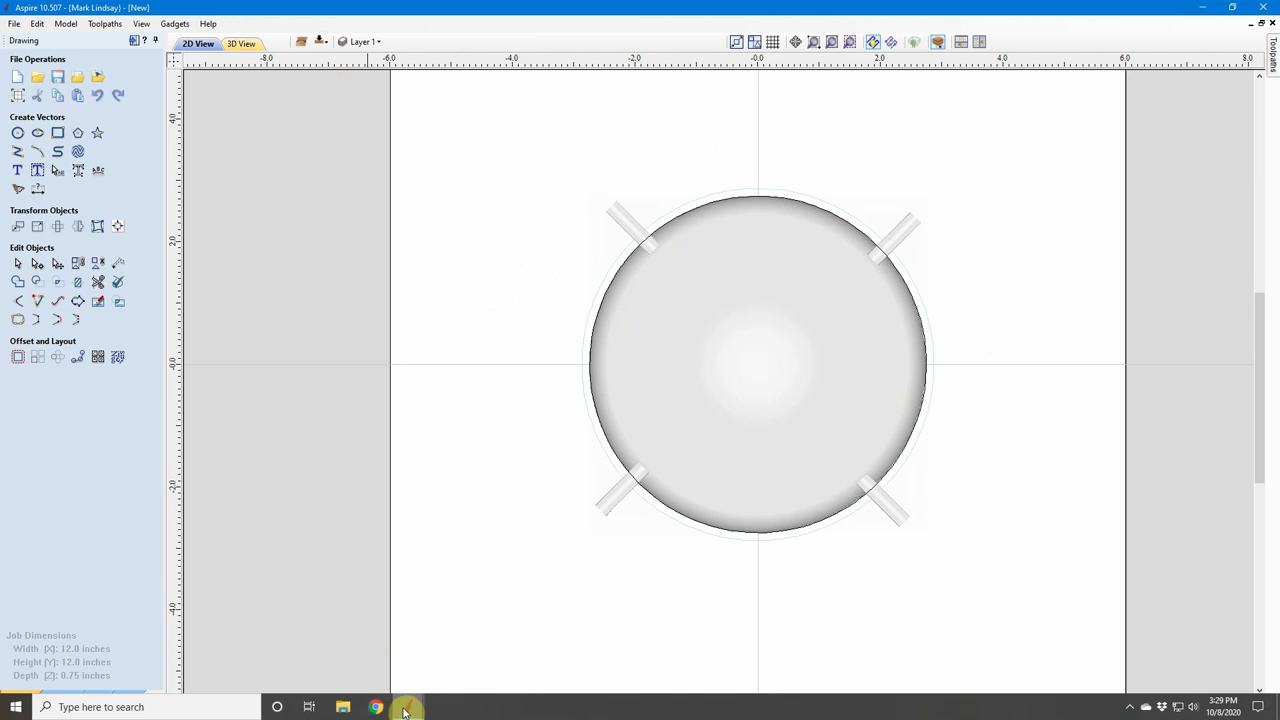
{"action": "mouse_move", "coordinate": [405, 710]}
{"action": "left_click", "coordinate": [337, 612]}
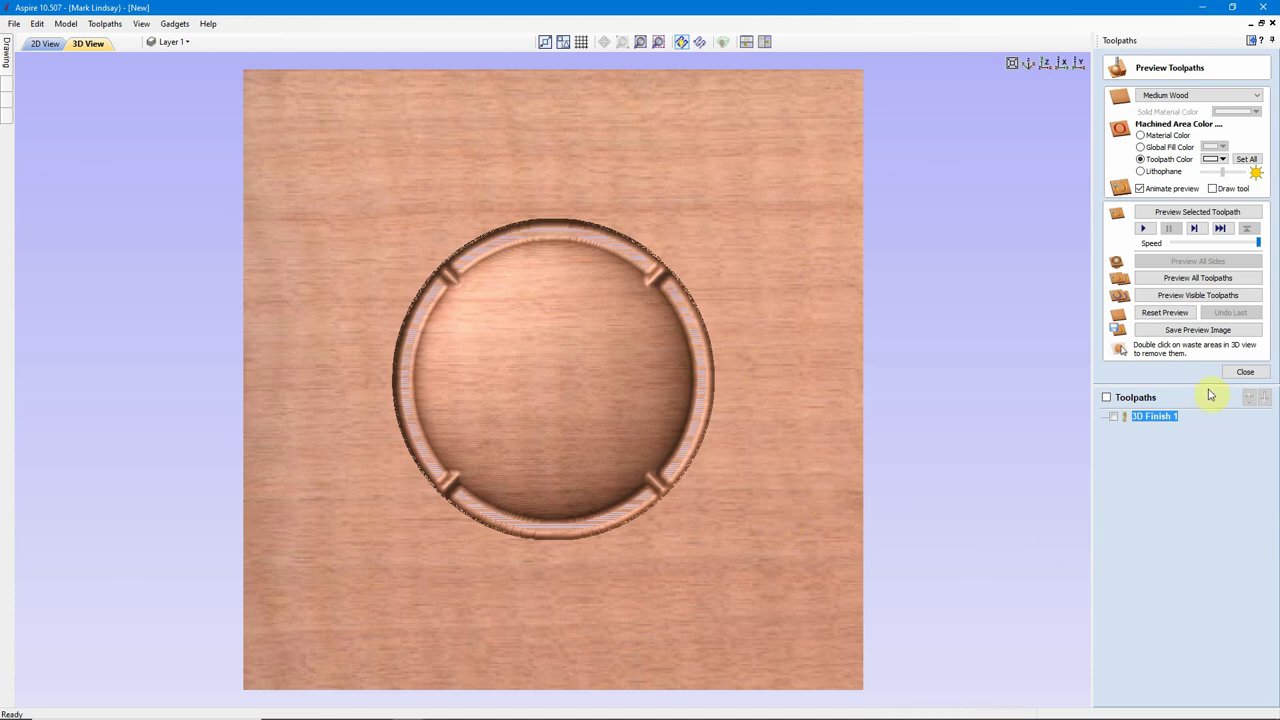
{"action": "left_click", "coordinate": [1244, 372]}
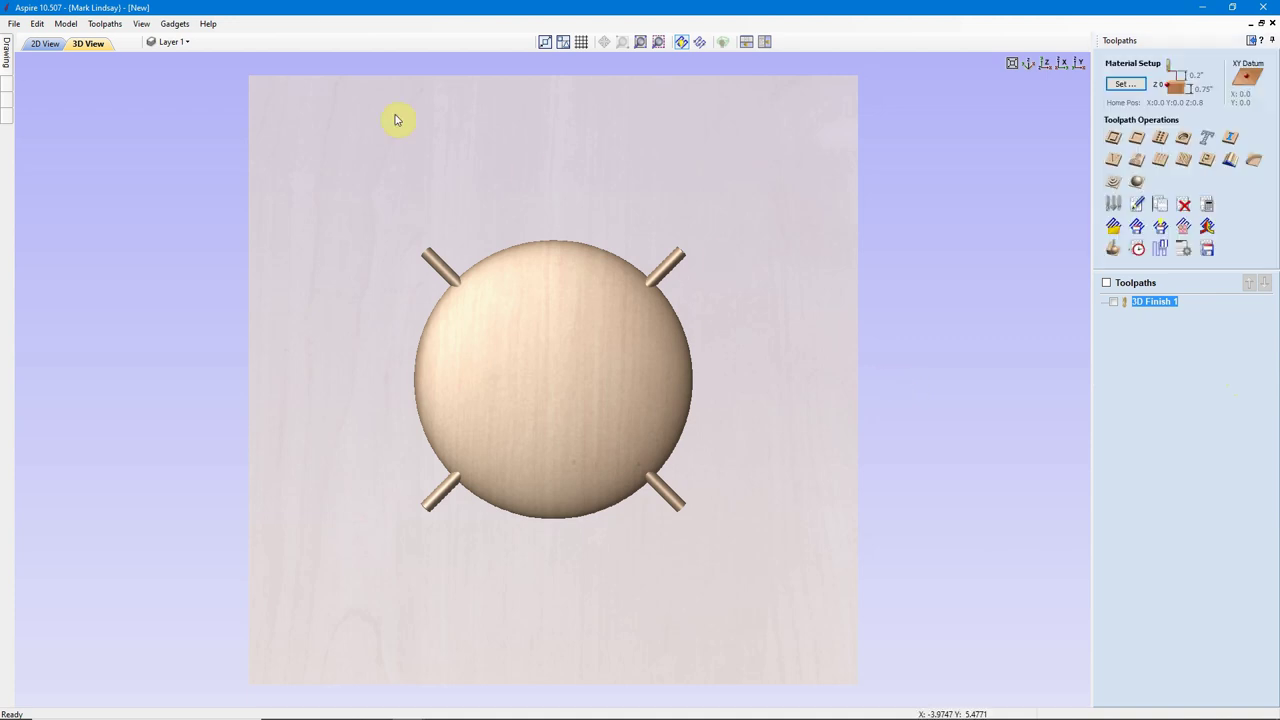
{"action": "left_click", "coordinate": [44, 43]}
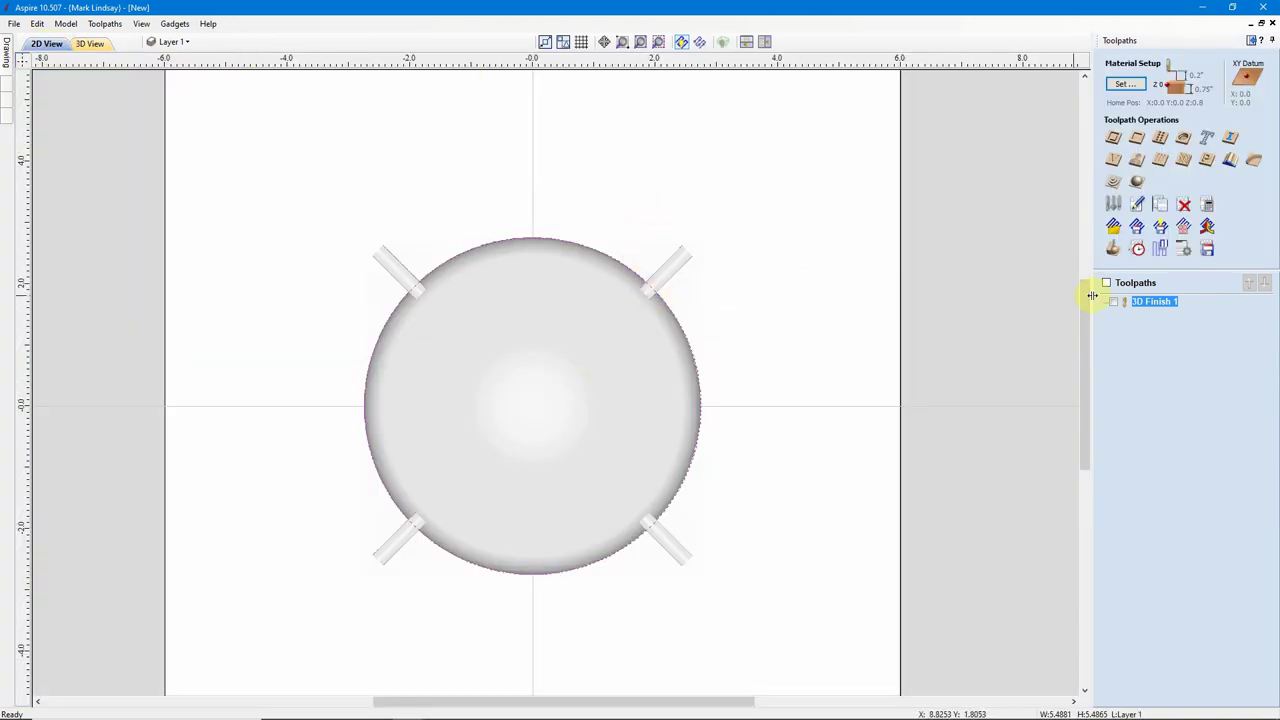
Set up a 2D profile toolpath outside the dish outline, 0.75 inches deep, with toolpath tabs 0.25 inches thick.
{"action": "left_click", "coordinate": [1111, 142]}
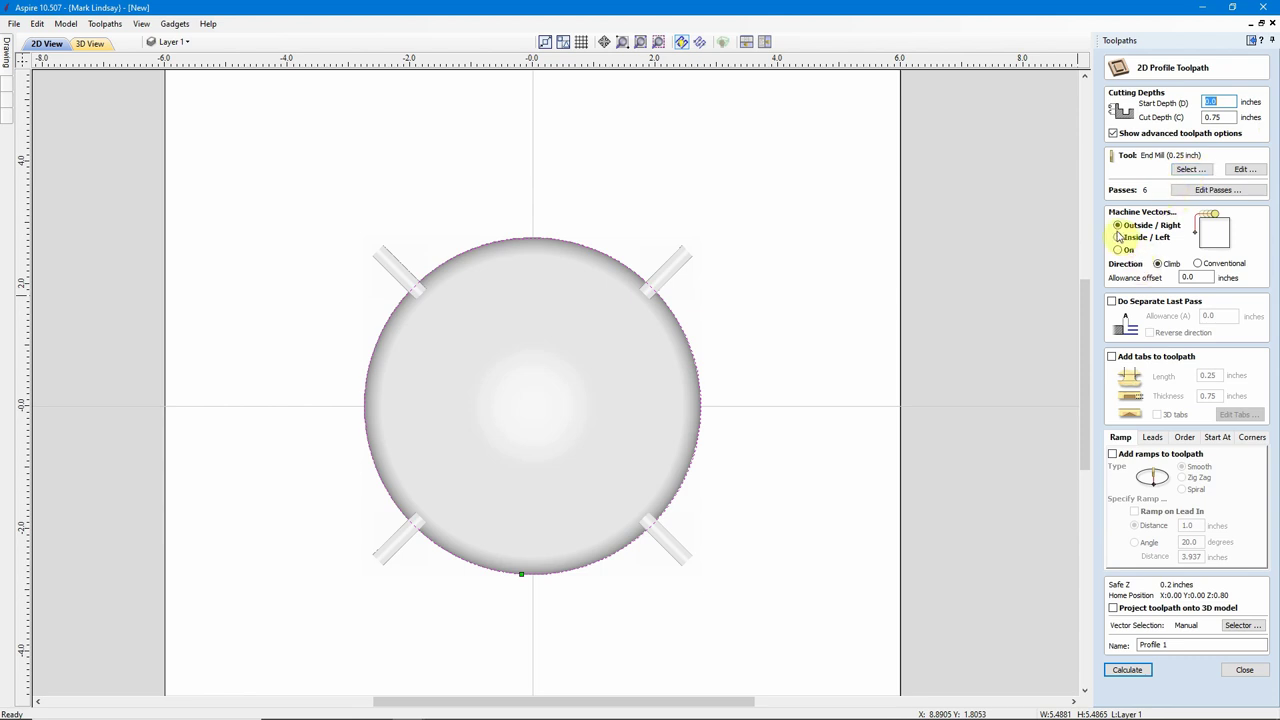
{"action": "left_click", "coordinate": [1111, 358]}
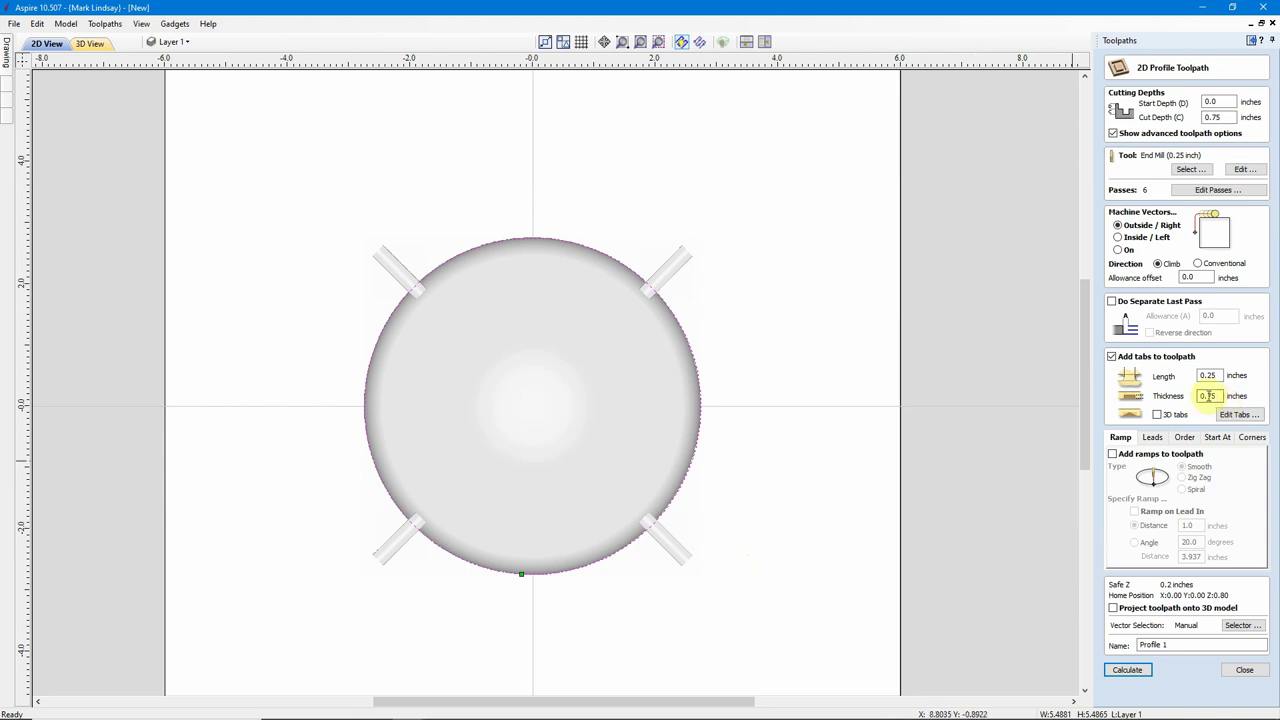
{"action": "double_click", "coordinate": [1210, 396]}
{"action": "left_click", "coordinate": [1212, 396]}
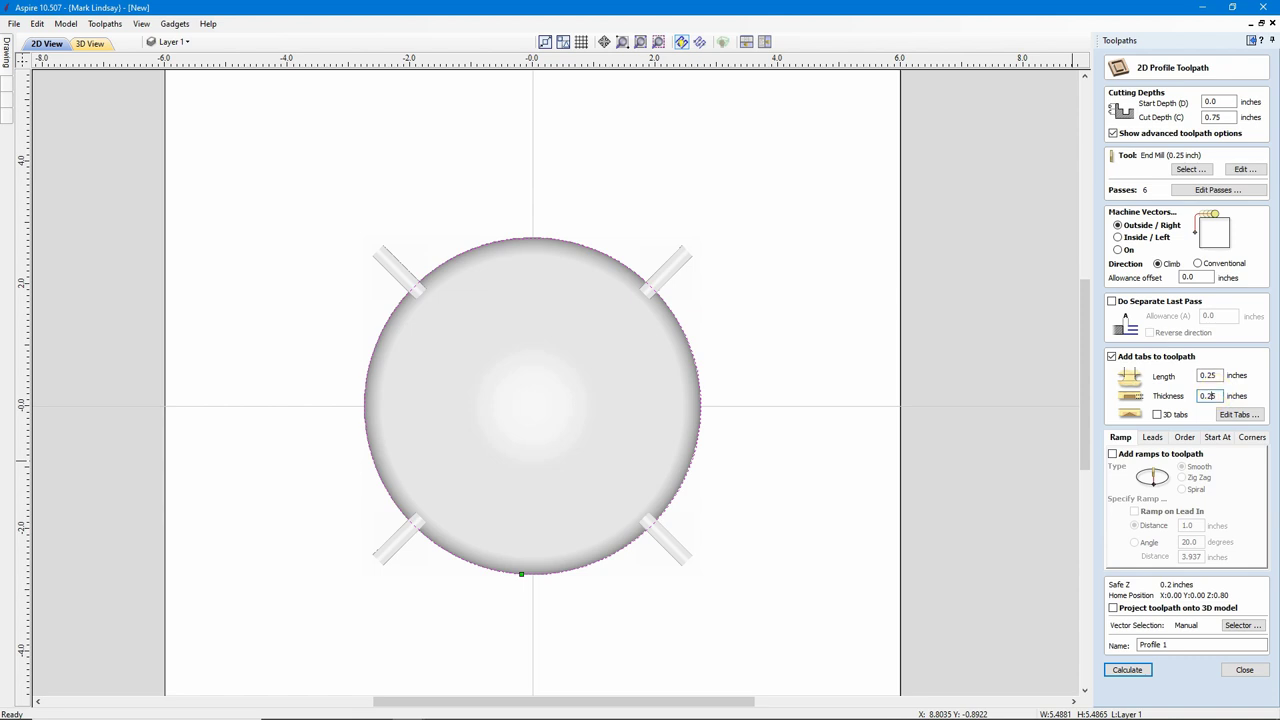
Place a toolpath tab on the dish outline at each of the four modeled tabs and calculate the profile toolpath.
{"action": "left_click", "coordinate": [1247, 417]}
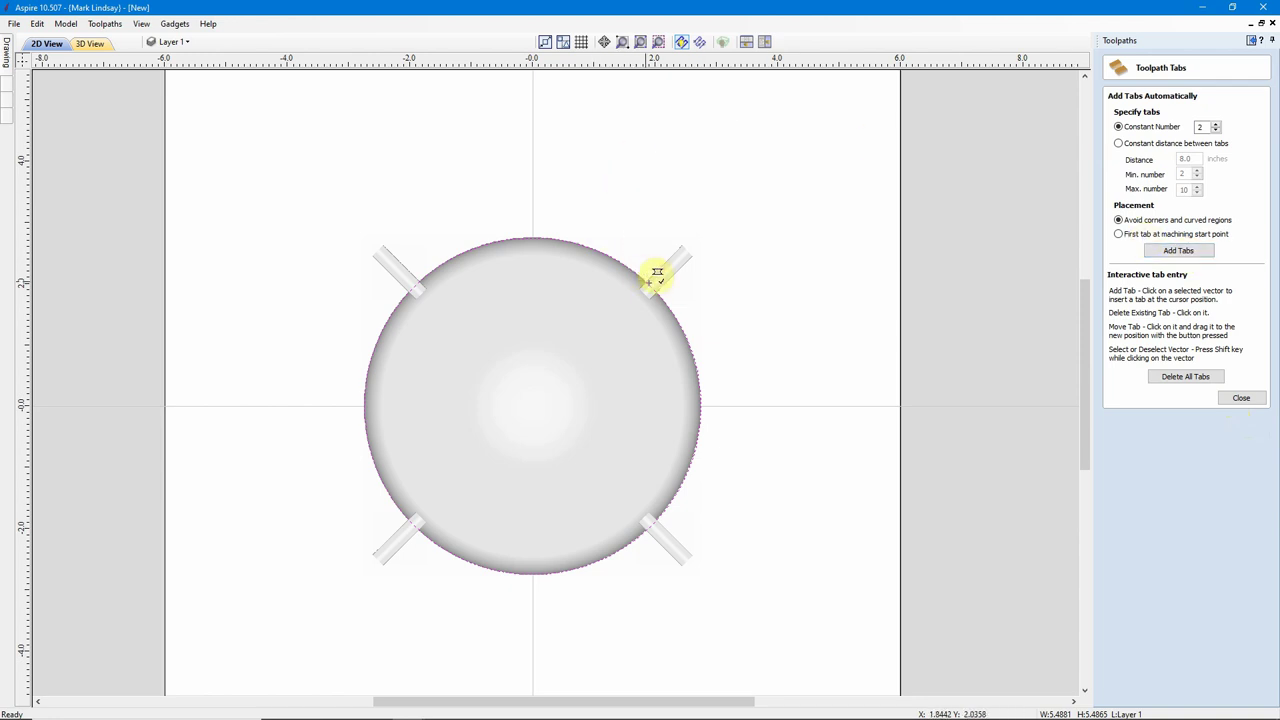
{"action": "scroll", "coordinate": [657, 280], "scroll_direction": "up", "scroll_amount": 3}
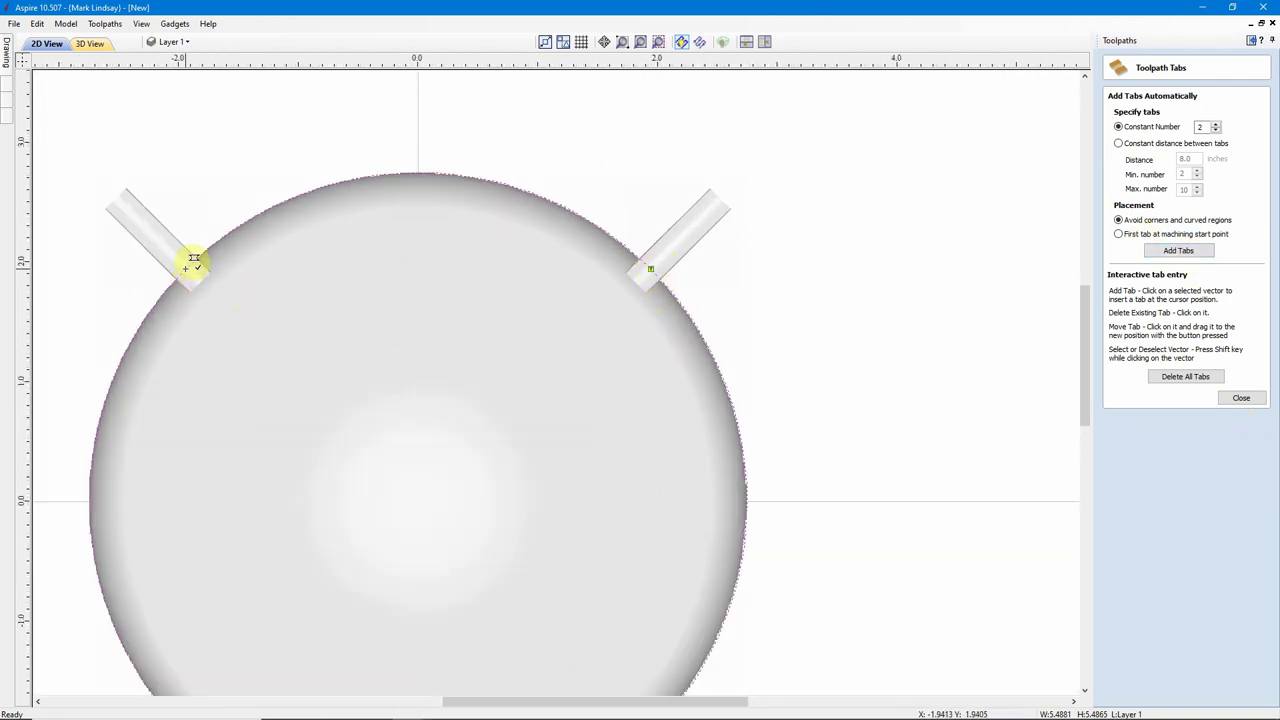
{"action": "scroll", "coordinate": [608, 371], "scroll_direction": "down", "scroll_amount": 2}
{"action": "scroll", "coordinate": [686, 486], "scroll_direction": "up", "scroll_amount": 2}
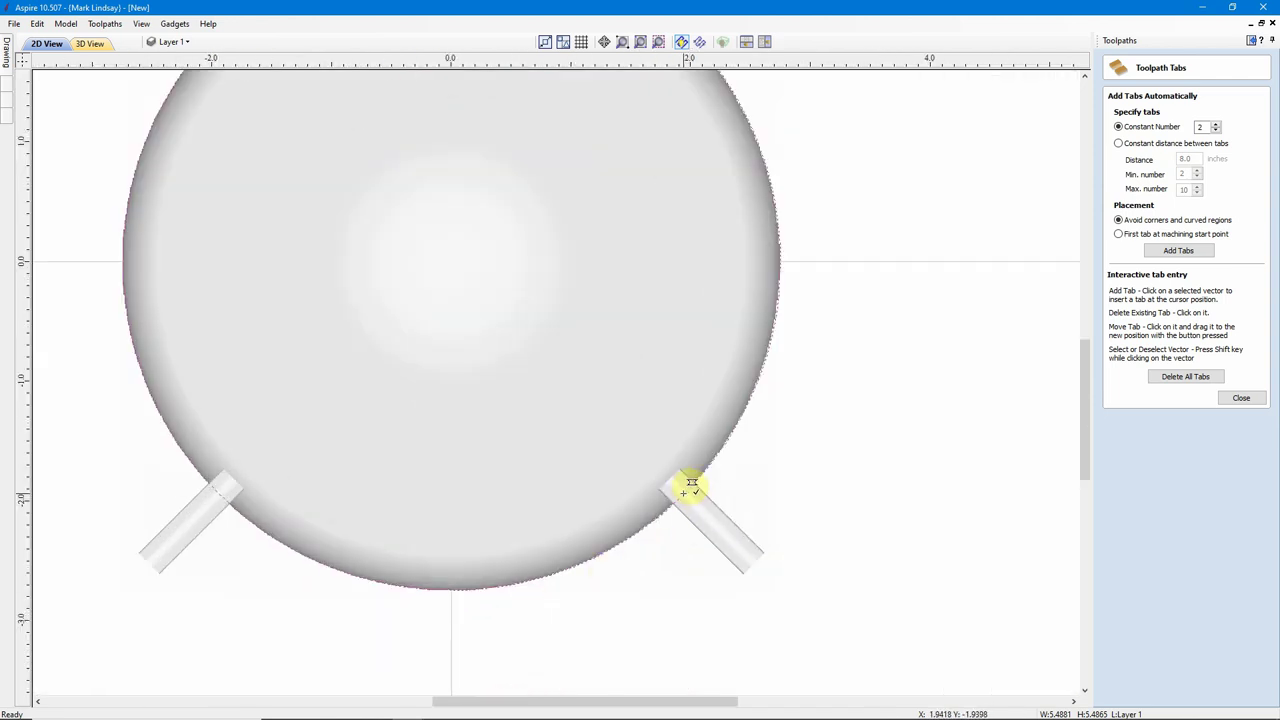
{"action": "scroll", "coordinate": [857, 471], "scroll_direction": "down", "scroll_amount": 2}
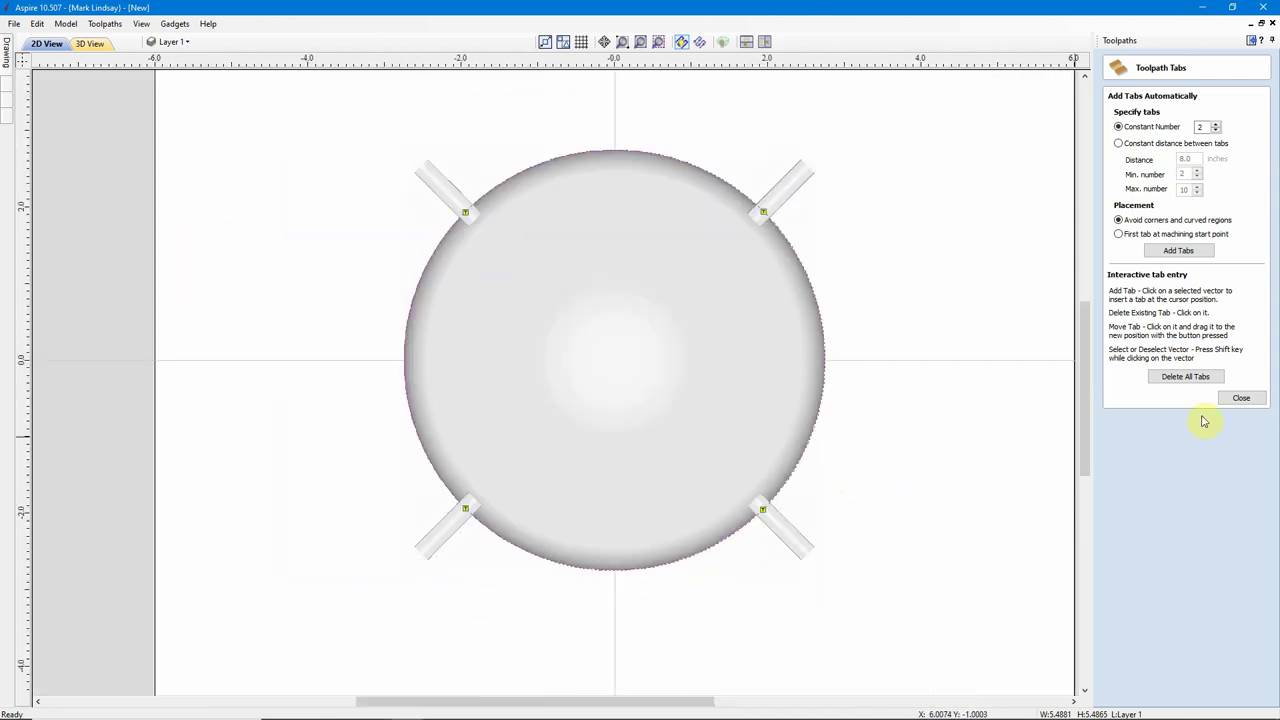
{"action": "left_click", "coordinate": [1218, 397]}
{"action": "left_click", "coordinate": [1127, 671]}
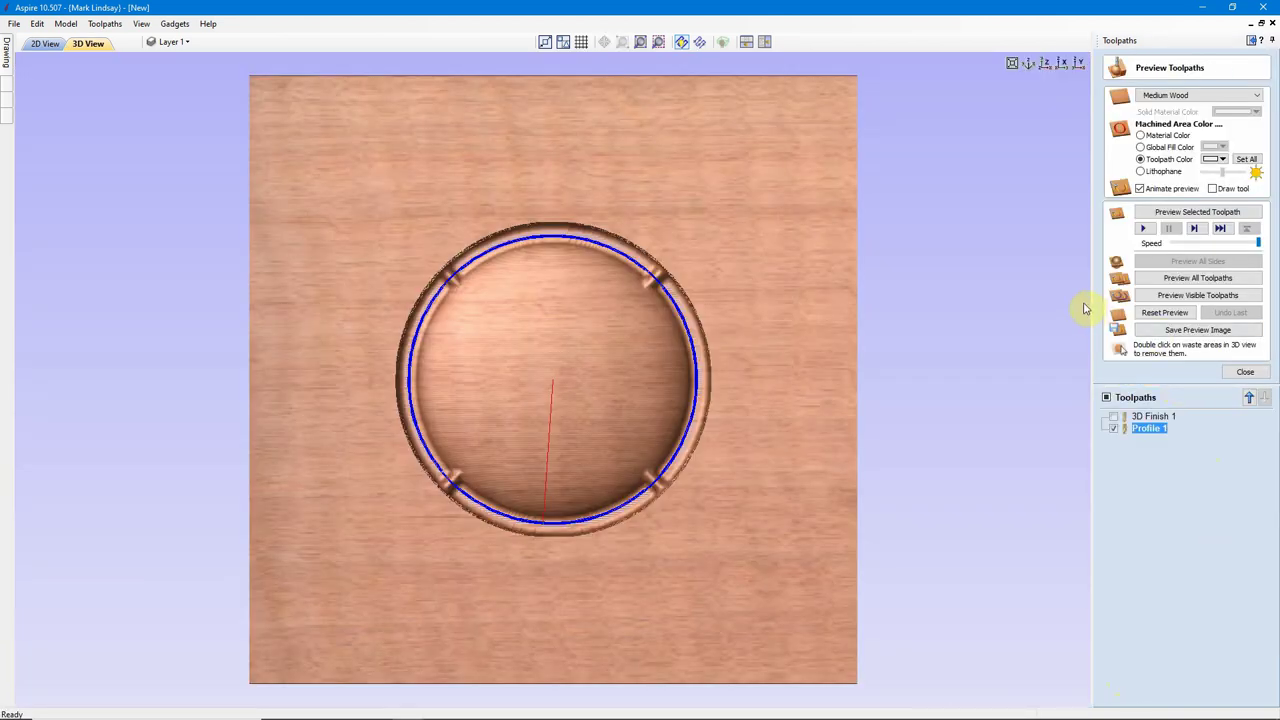
Preview the Profile 1 toolpath and examine the tabs from the front and the underside of the material.
{"action": "left_click", "coordinate": [1197, 212]}
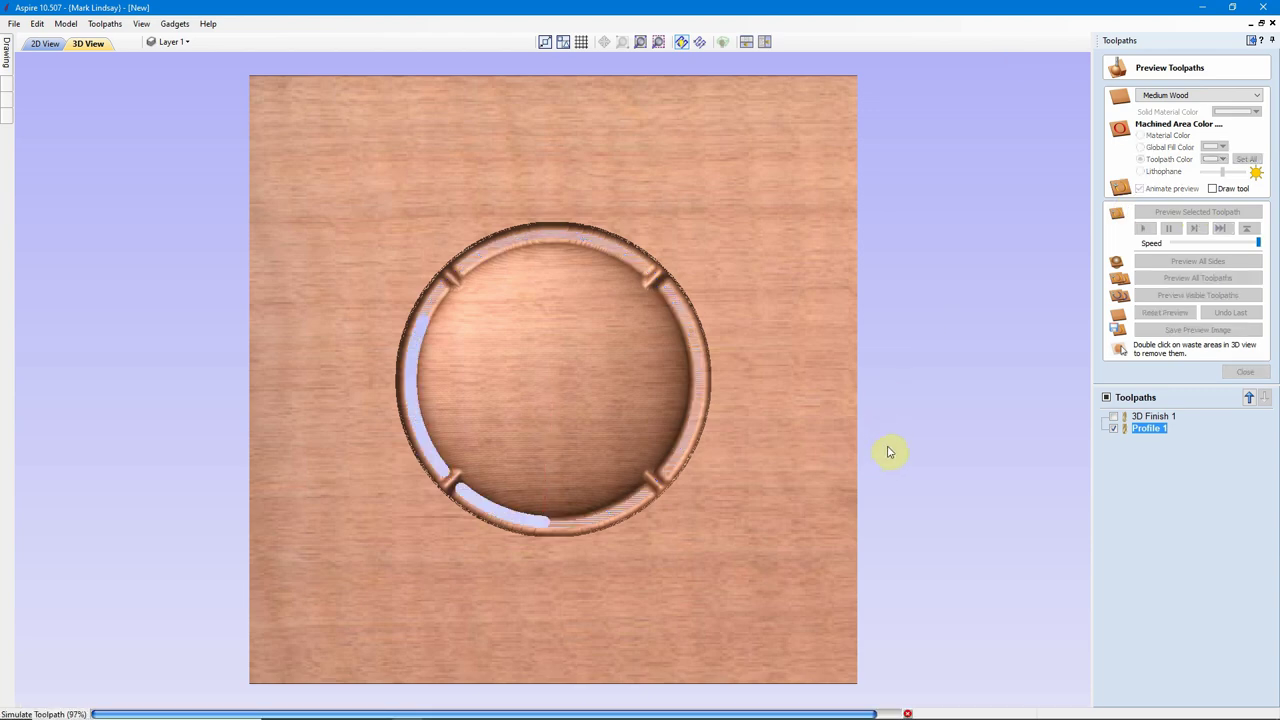
{"action": "scroll", "coordinate": [648, 527], "scroll_direction": "up", "scroll_amount": 3}
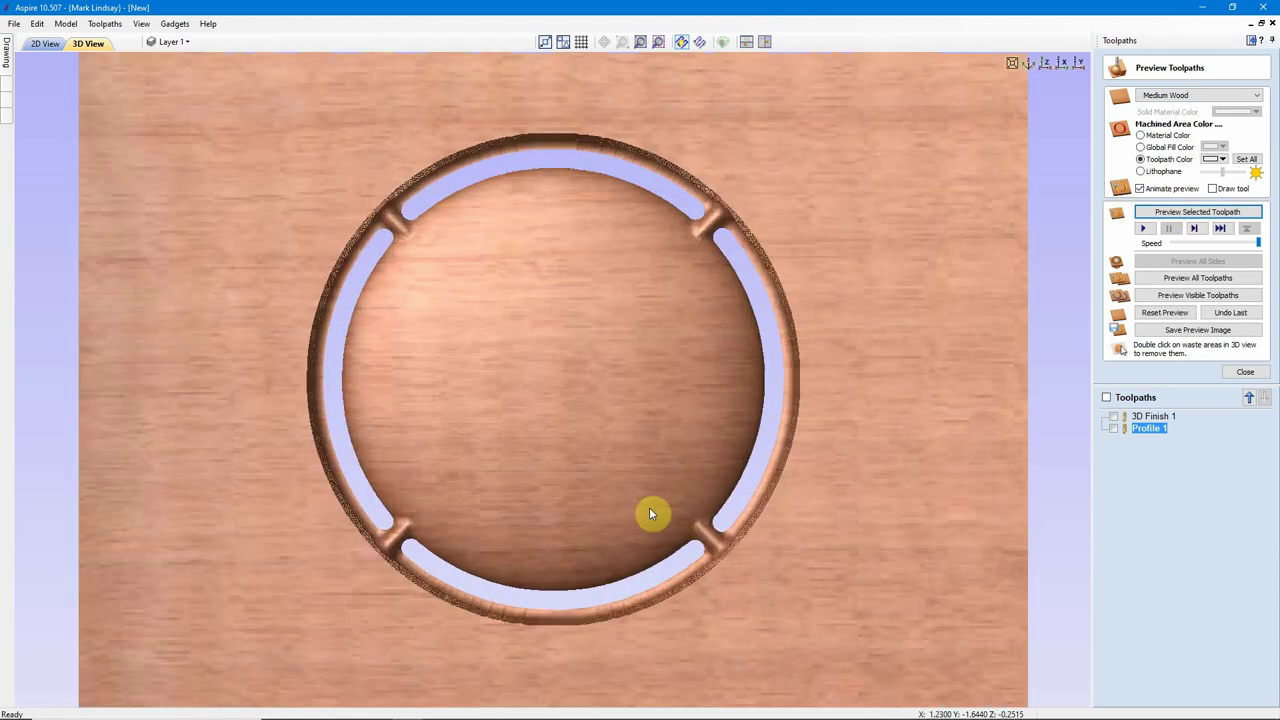
{"action": "scroll", "coordinate": [840, 605], "scroll_direction": "up", "scroll_amount": 2}
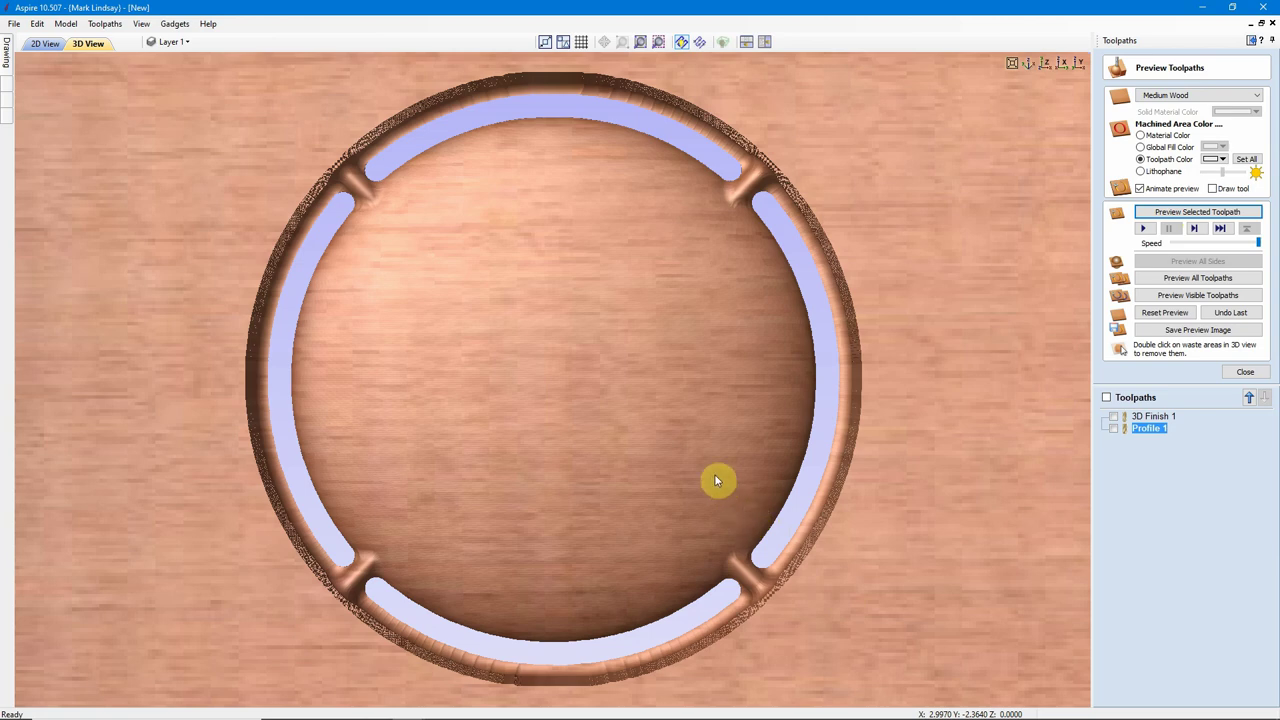
{"action": "left_click_drag", "start_coordinate": [716, 481], "coordinate": [716, 481]}
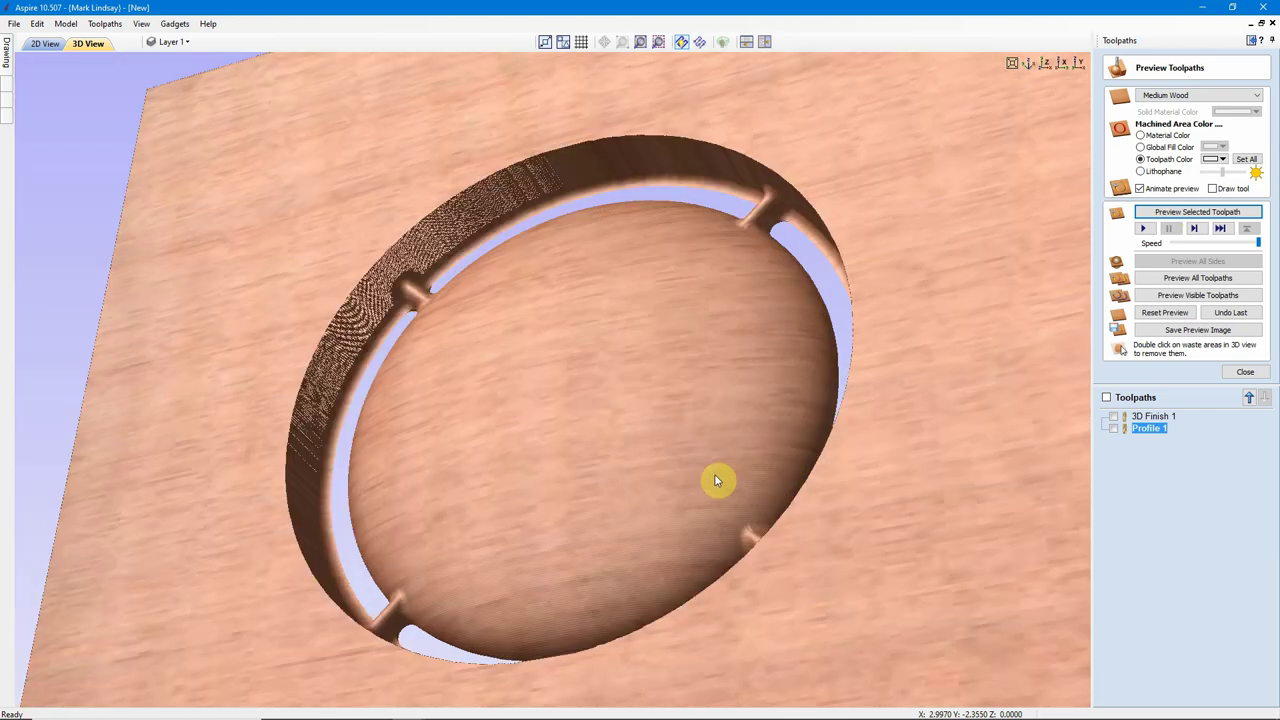
{"action": "left_click_drag", "start_coordinate": [479, 322], "coordinate": [510, 238]}
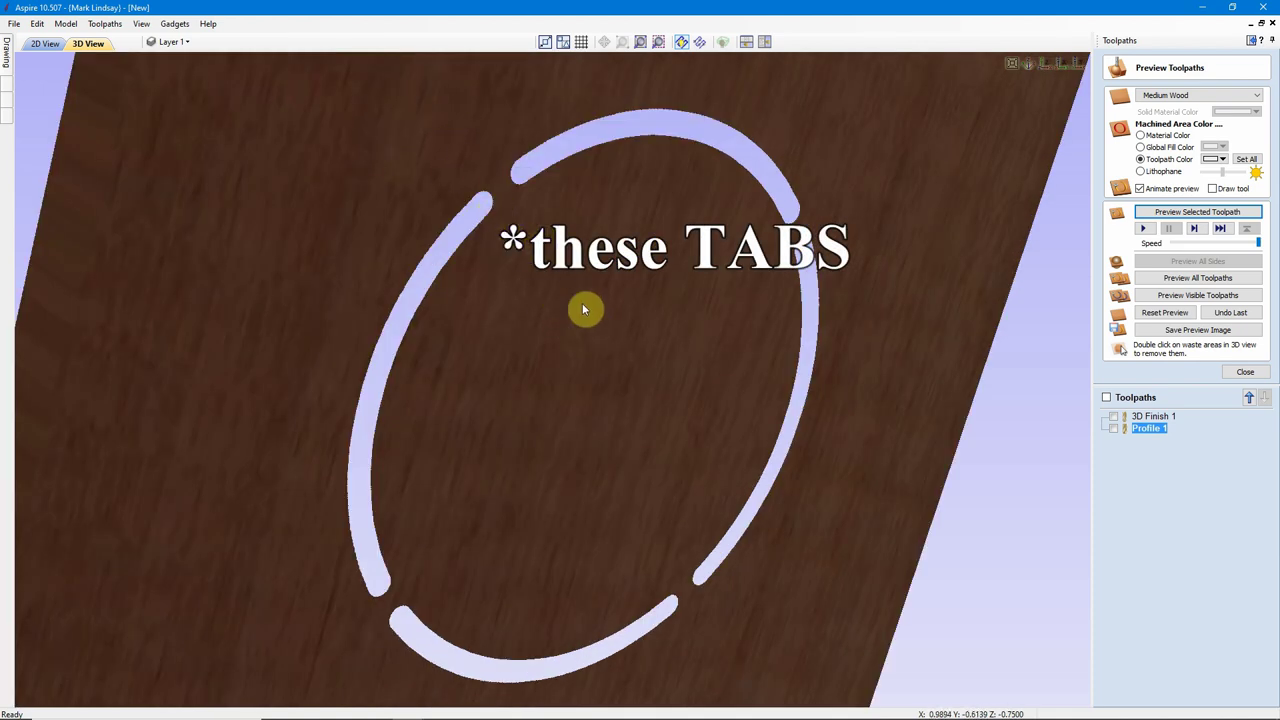
{"action": "left_click_drag", "start_coordinate": [486, 249], "coordinate": [744, 214]}
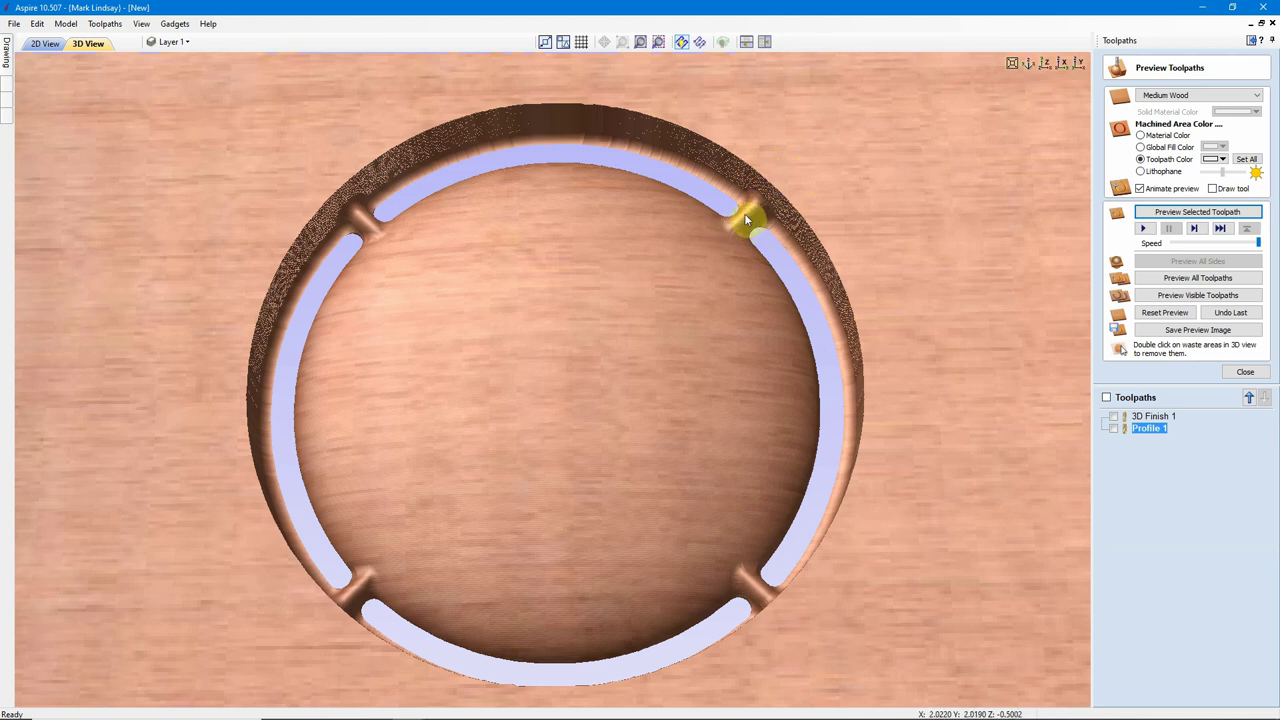
Reopen the Profile 1 toolpath to review its tab thickness, and close it without recalculating.
{"action": "mouse_move", "coordinate": [1153, 435]}
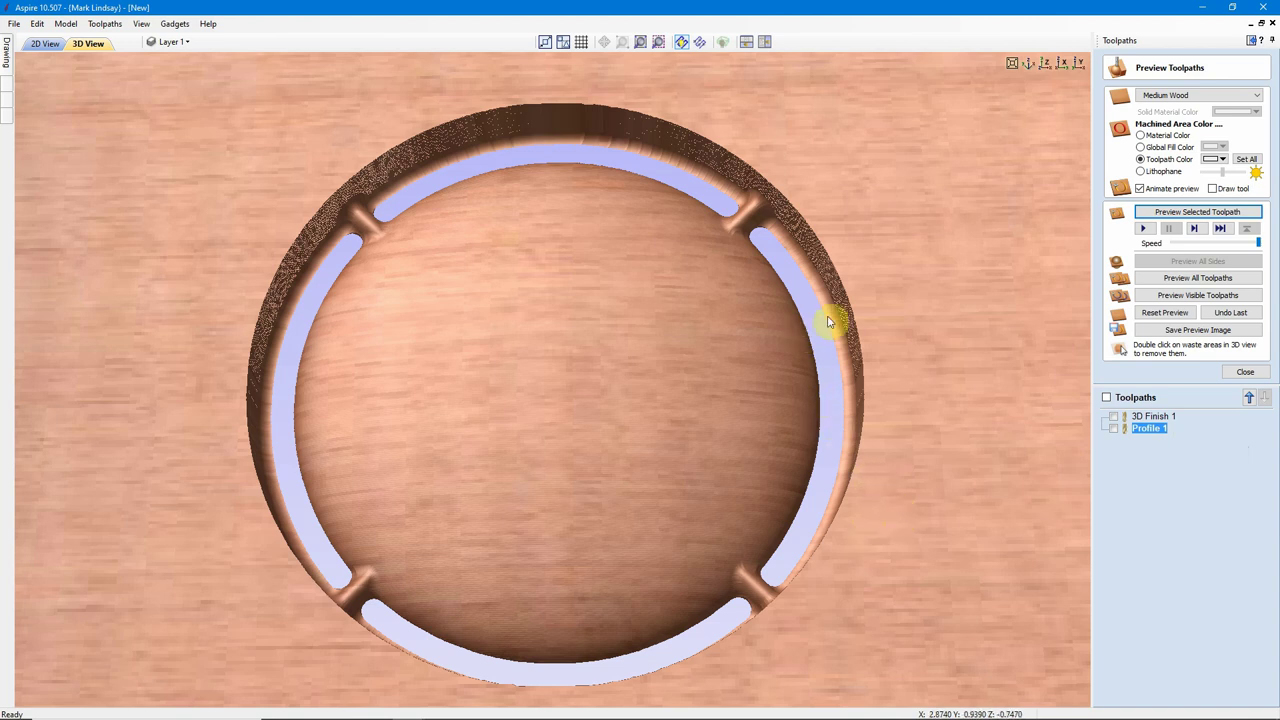
{"action": "double_click", "coordinate": [1147, 430]}
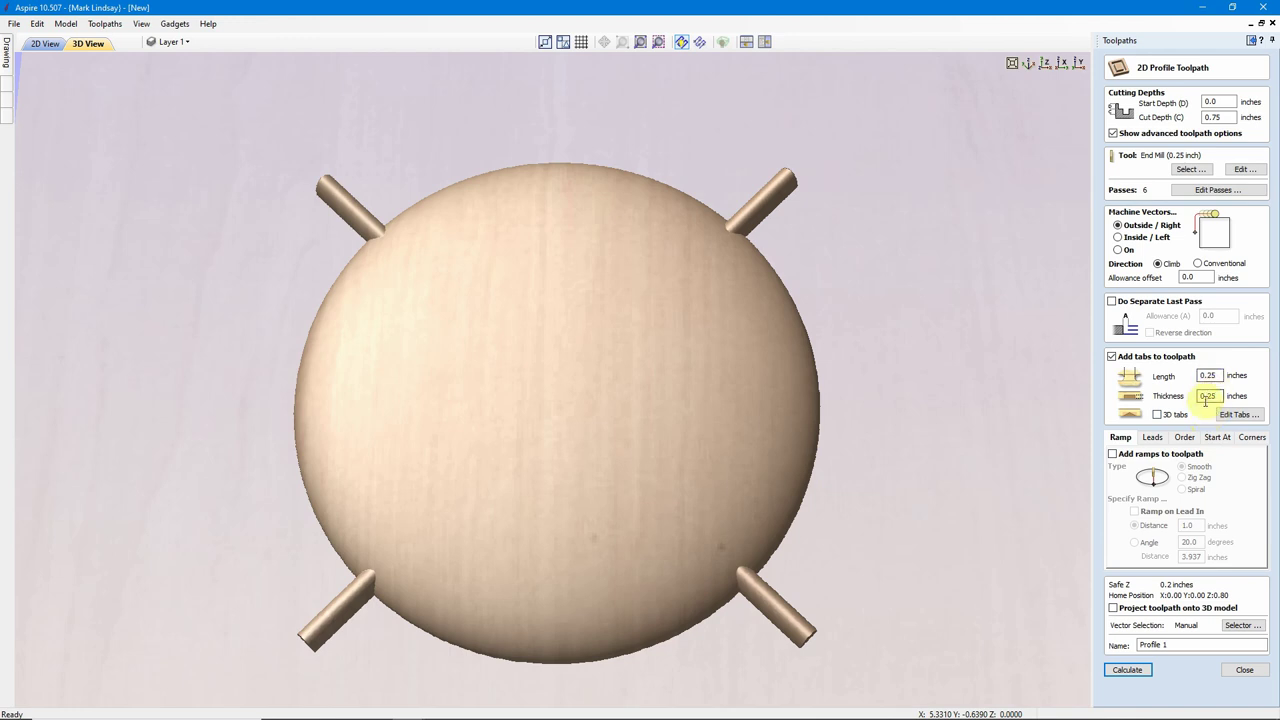
{"action": "left_click", "coordinate": [1243, 670]}
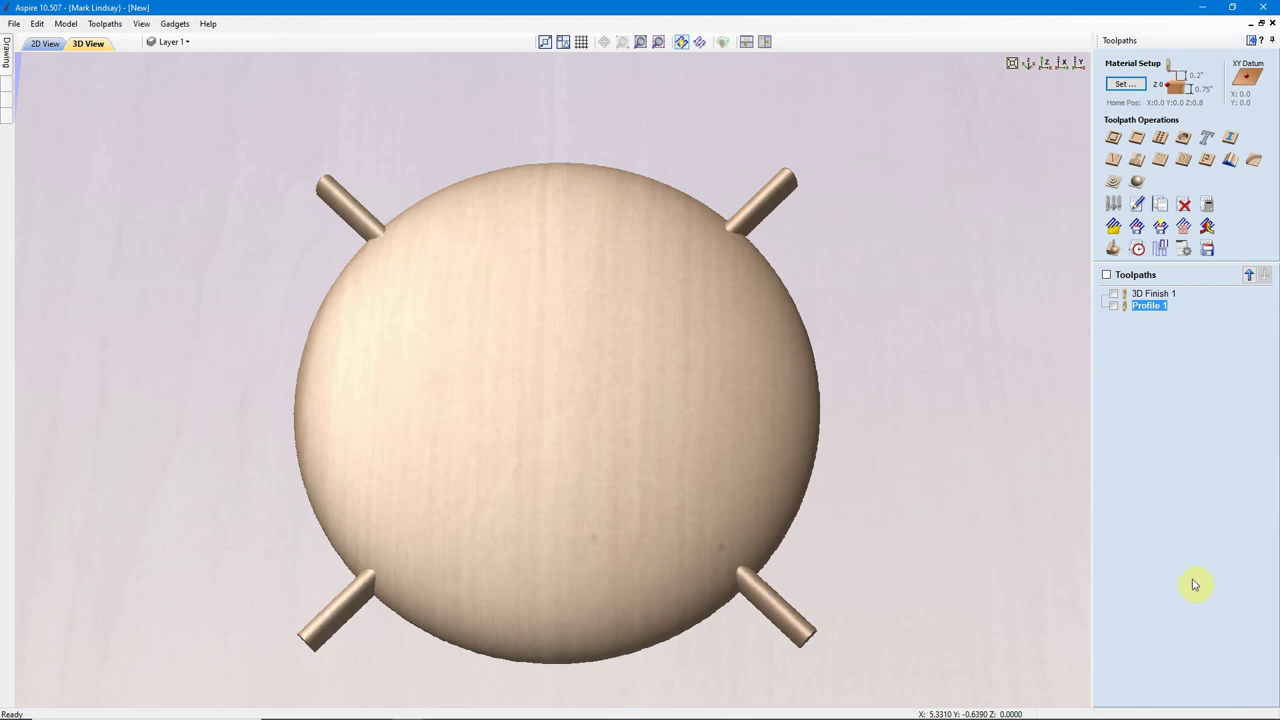
Switch to the two-sided dish job's Aspire window, show the bottom side's toolpaths and open the Cutout toolpath for review.
{"action": "mouse_move", "coordinate": [414, 710]}
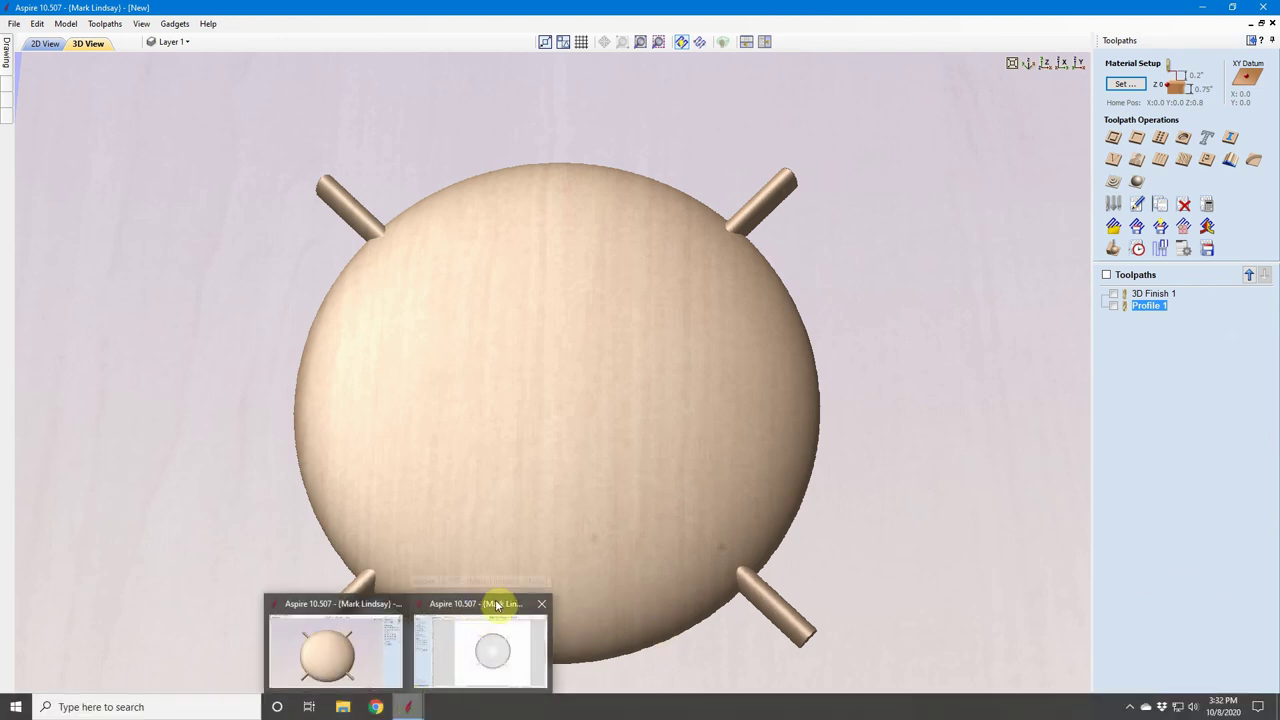
{"action": "left_click", "coordinate": [497, 606]}
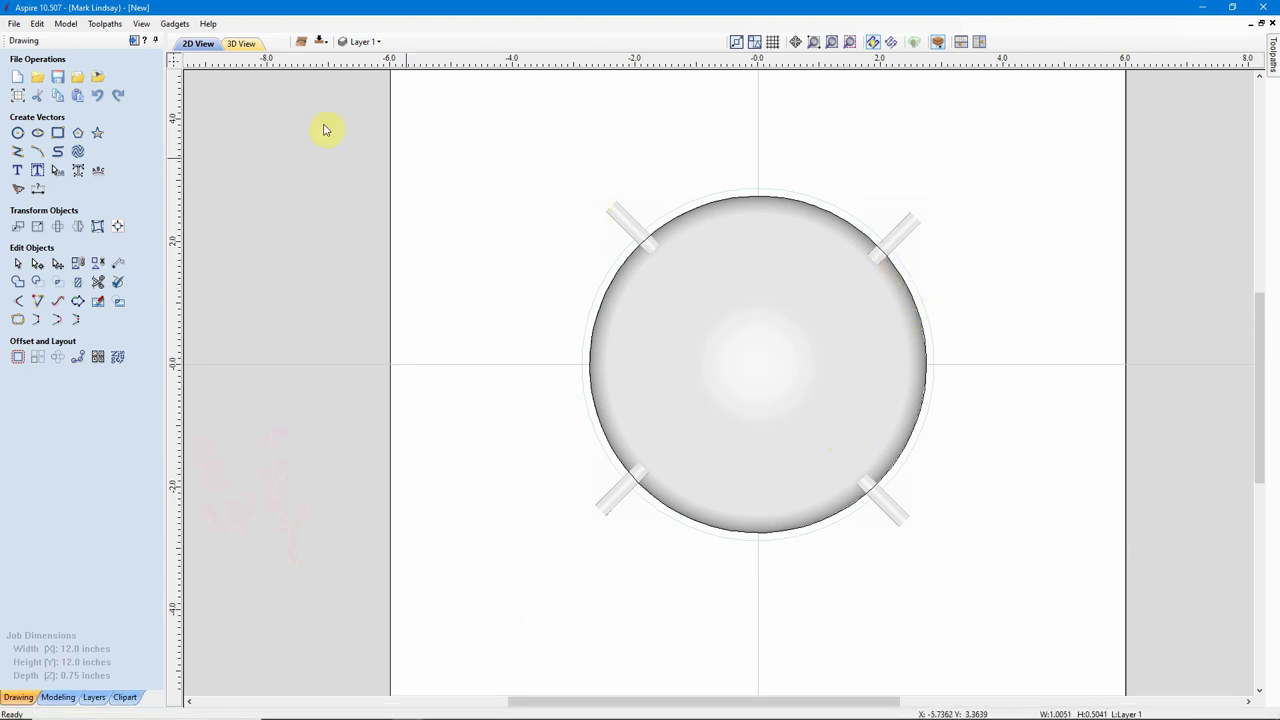
{"action": "left_click", "coordinate": [134, 40]}
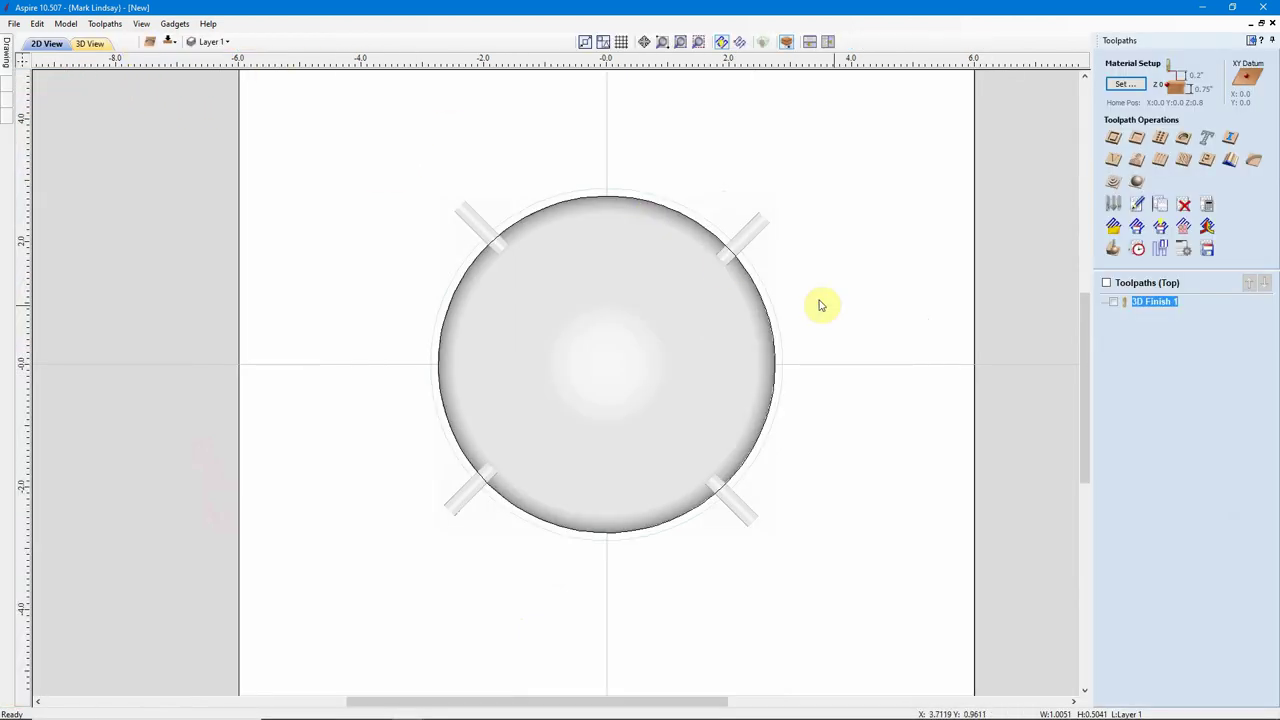
{"action": "left_click", "coordinate": [169, 42]}
{"action": "double_click", "coordinate": [1144, 313]}
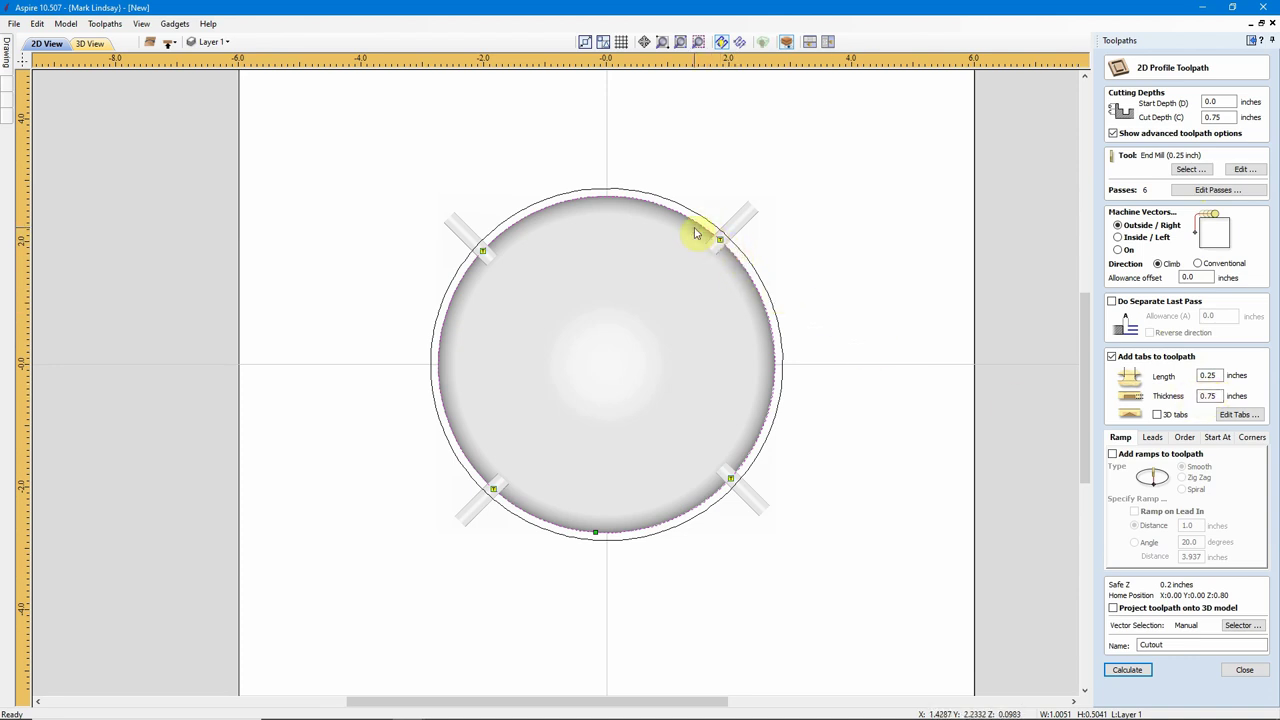
Close the Cutout toolpath settings, return to the design commands and show the job's top side.
{"action": "key", "text": "Return"}
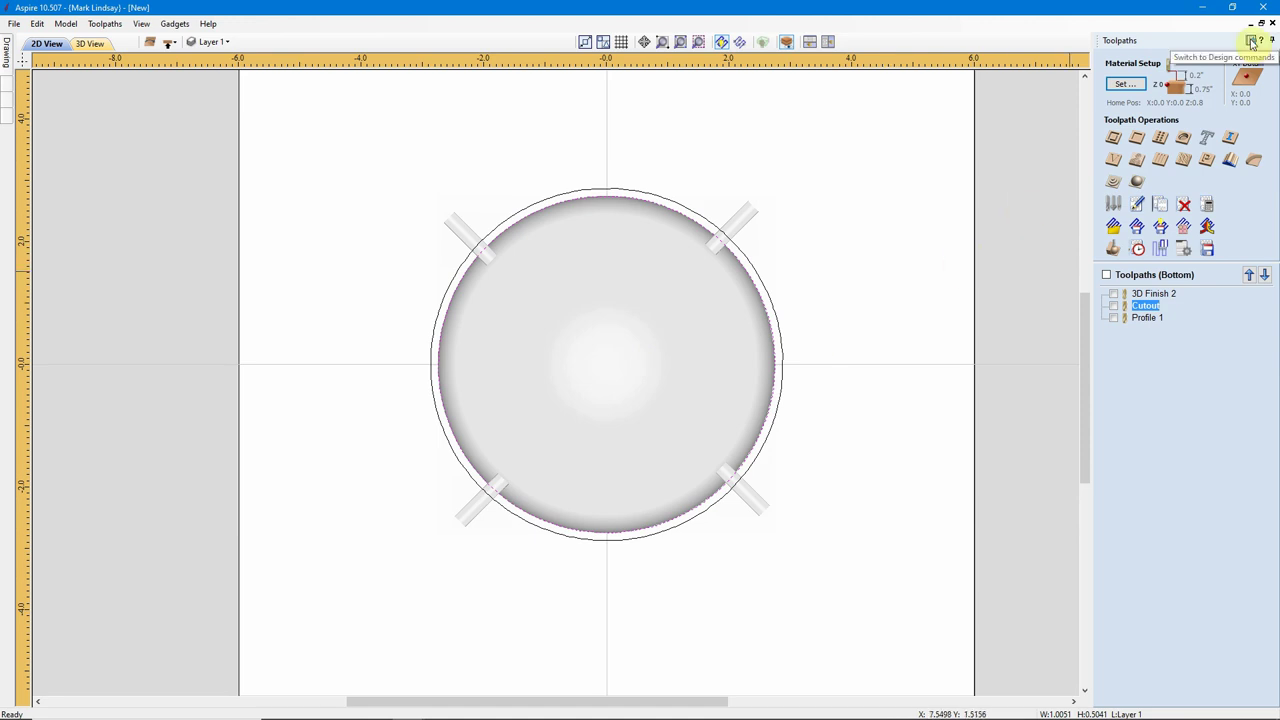
{"action": "left_click", "coordinate": [1251, 41]}
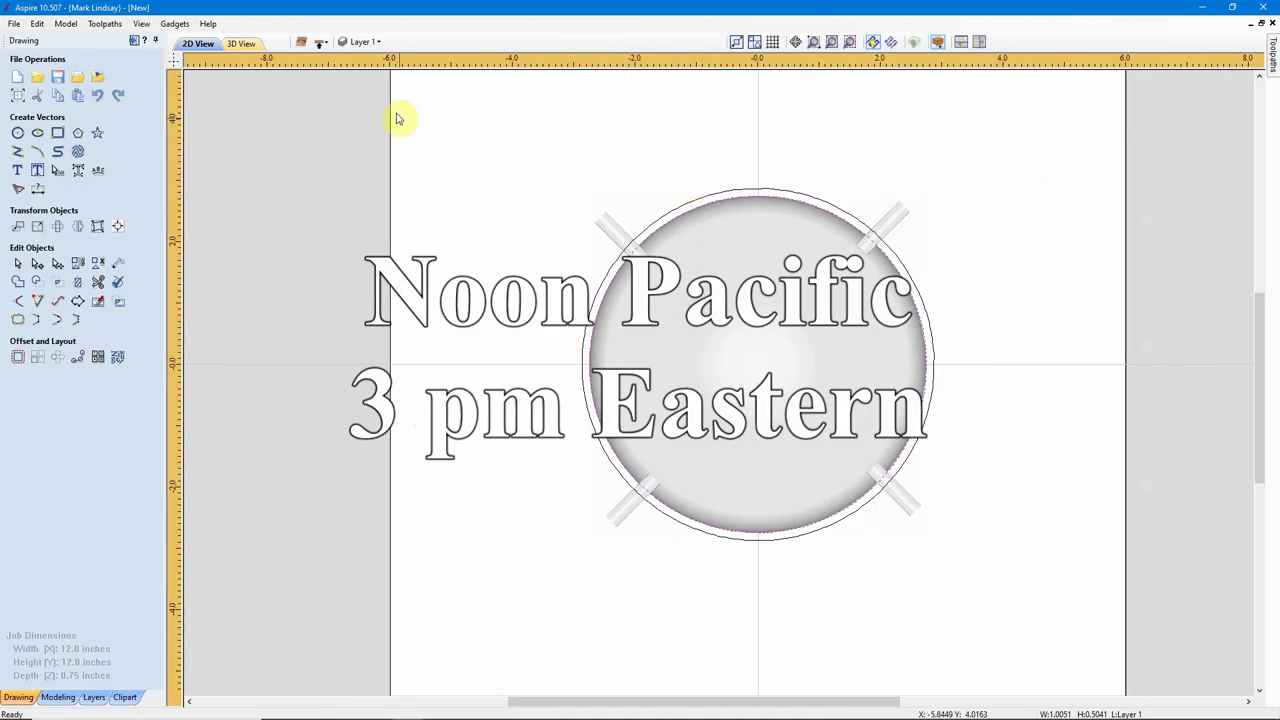
{"action": "left_click", "coordinate": [321, 43]}
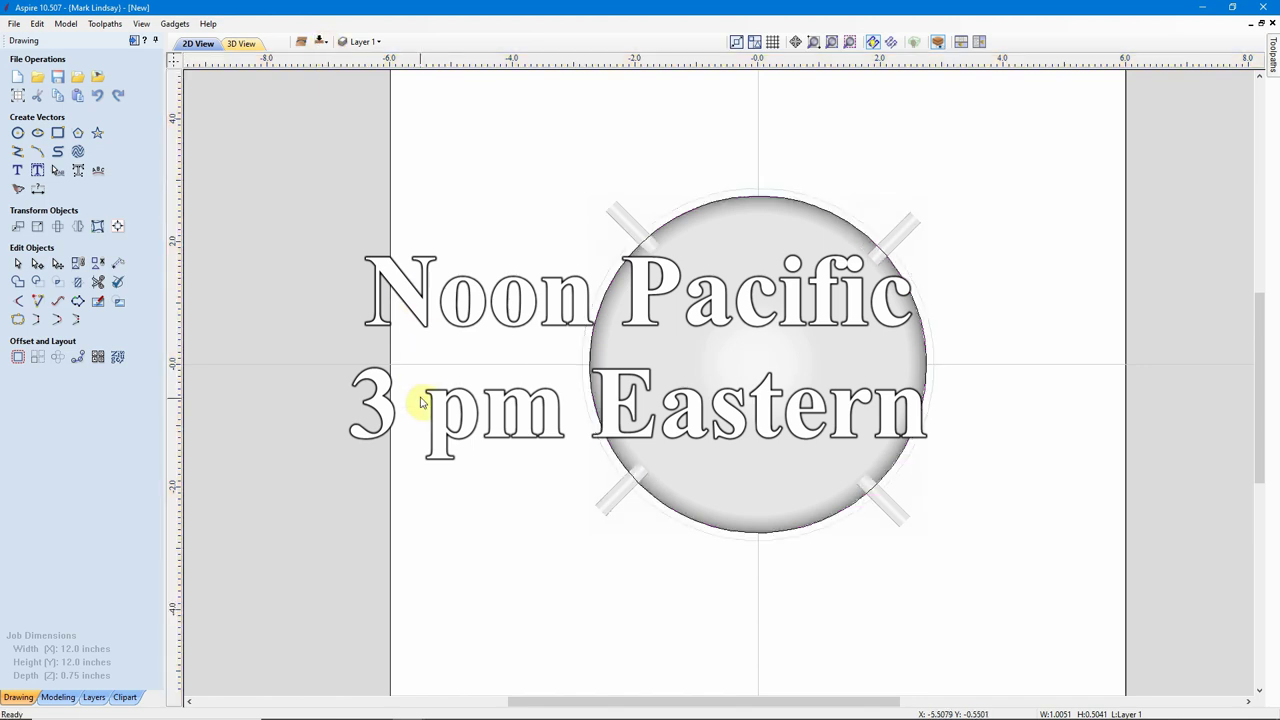